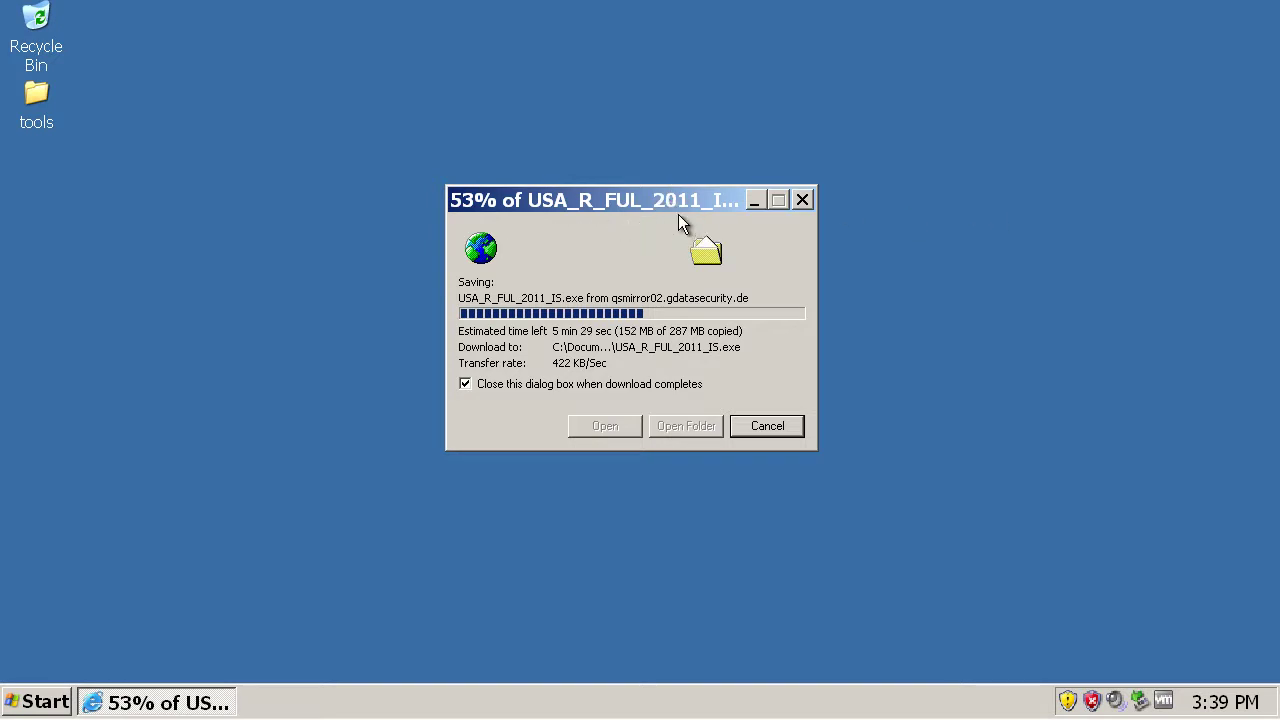
- Let the USA_R_FUL_2011_IS.exe download reach 100% while shifting the download dialog aside
{"action": "left_click_drag", "start_coordinate": [686, 200], "coordinate": [733, 174]}
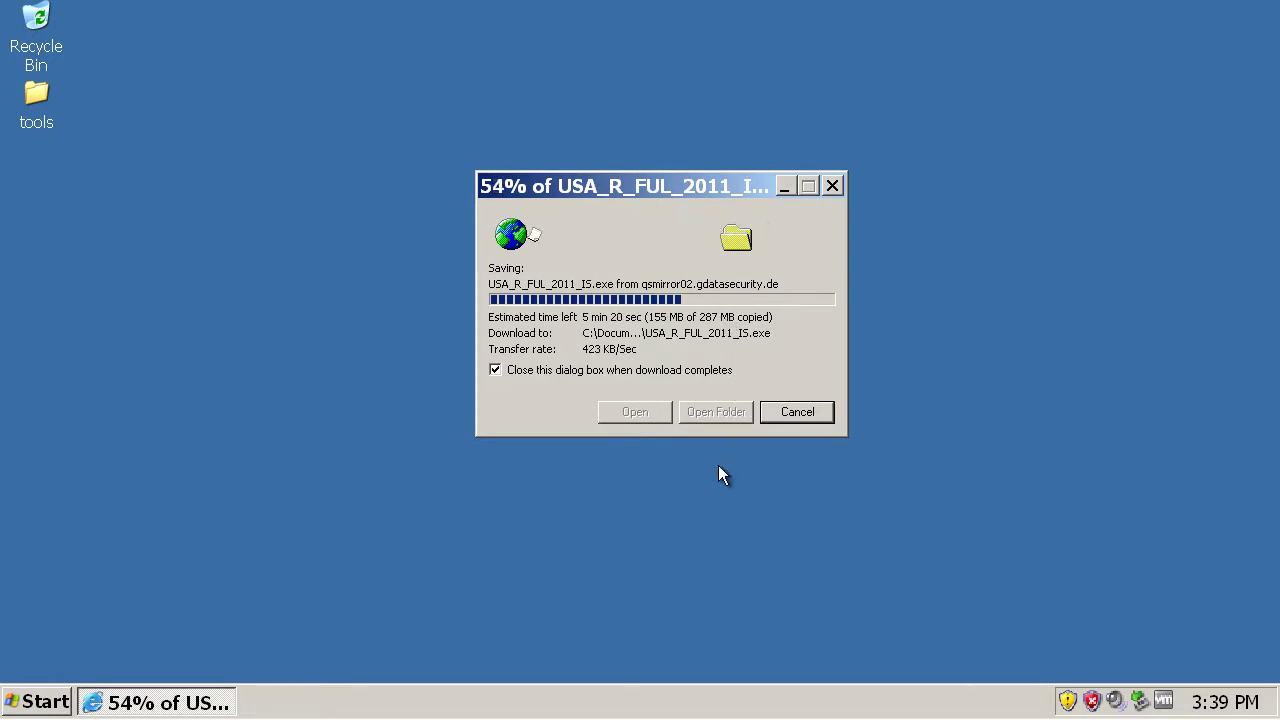
{"action": "left_click_drag", "start_coordinate": [668, 194], "coordinate": [652, 165]}
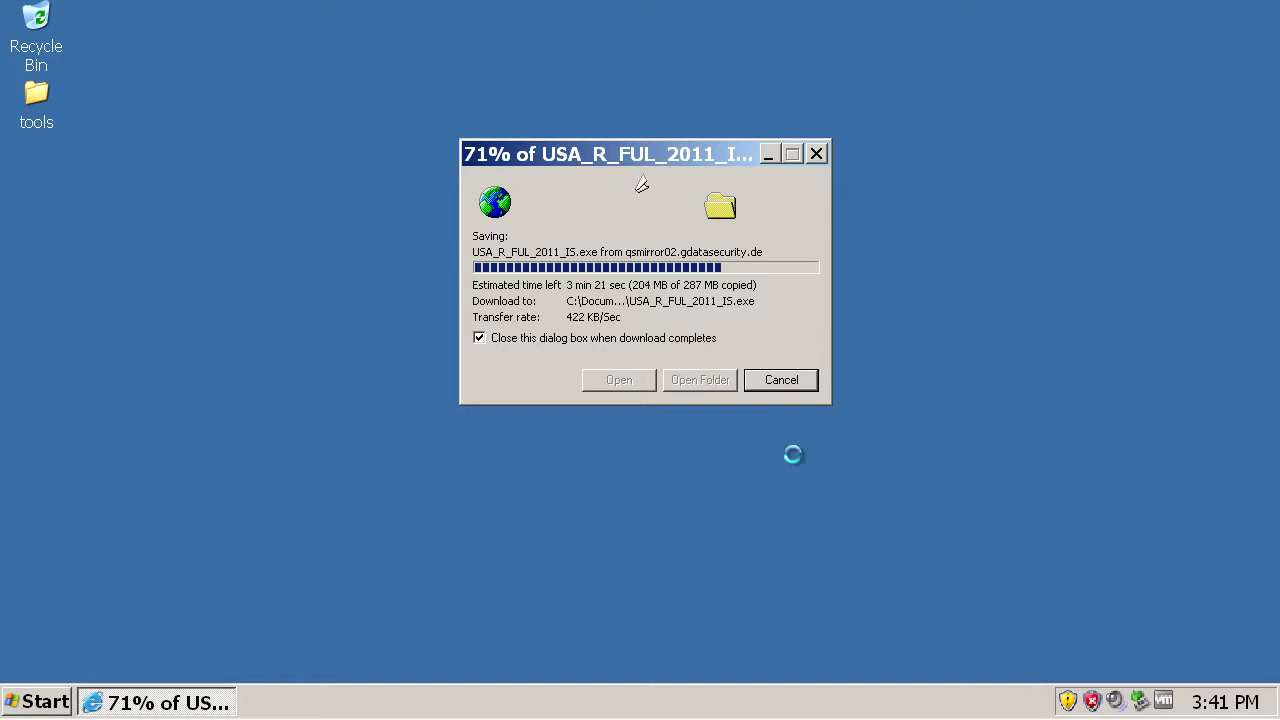
{"action": "left_click_drag", "start_coordinate": [671, 162], "coordinate": [703, 165]}
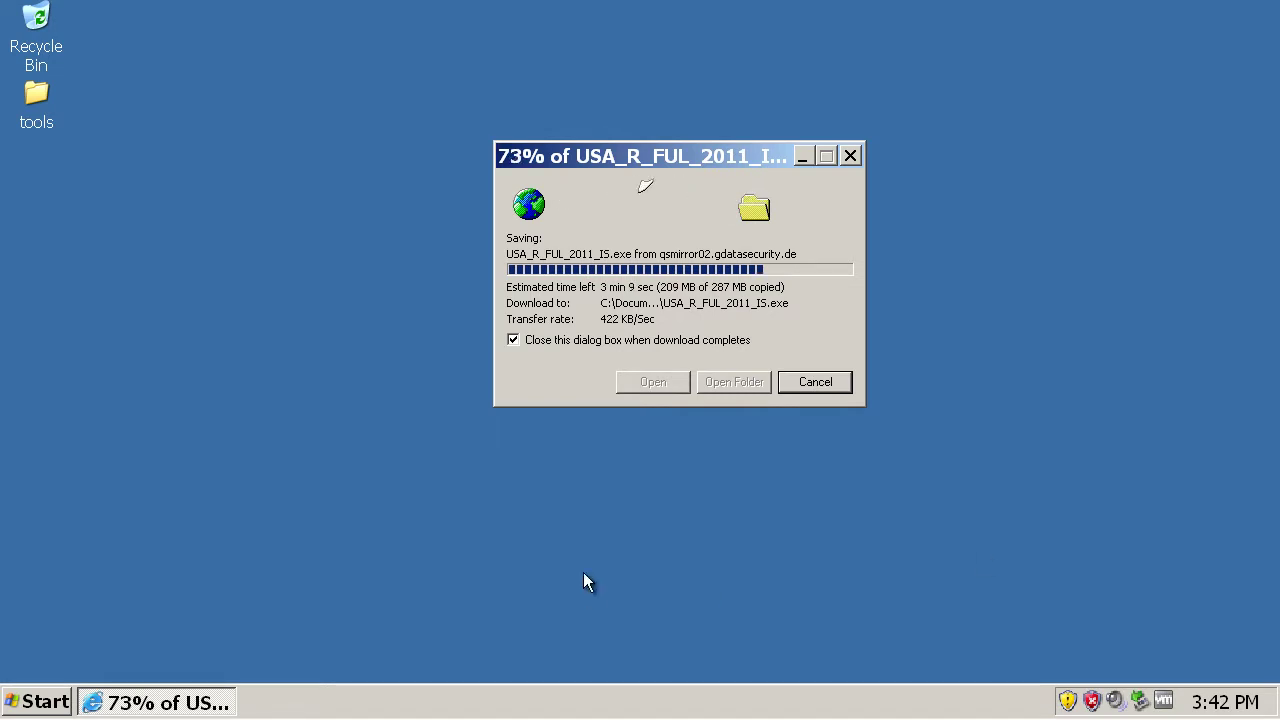
{"action": "left_click", "coordinate": [40, 702]}
{"action": "left_click", "coordinate": [45, 702]}
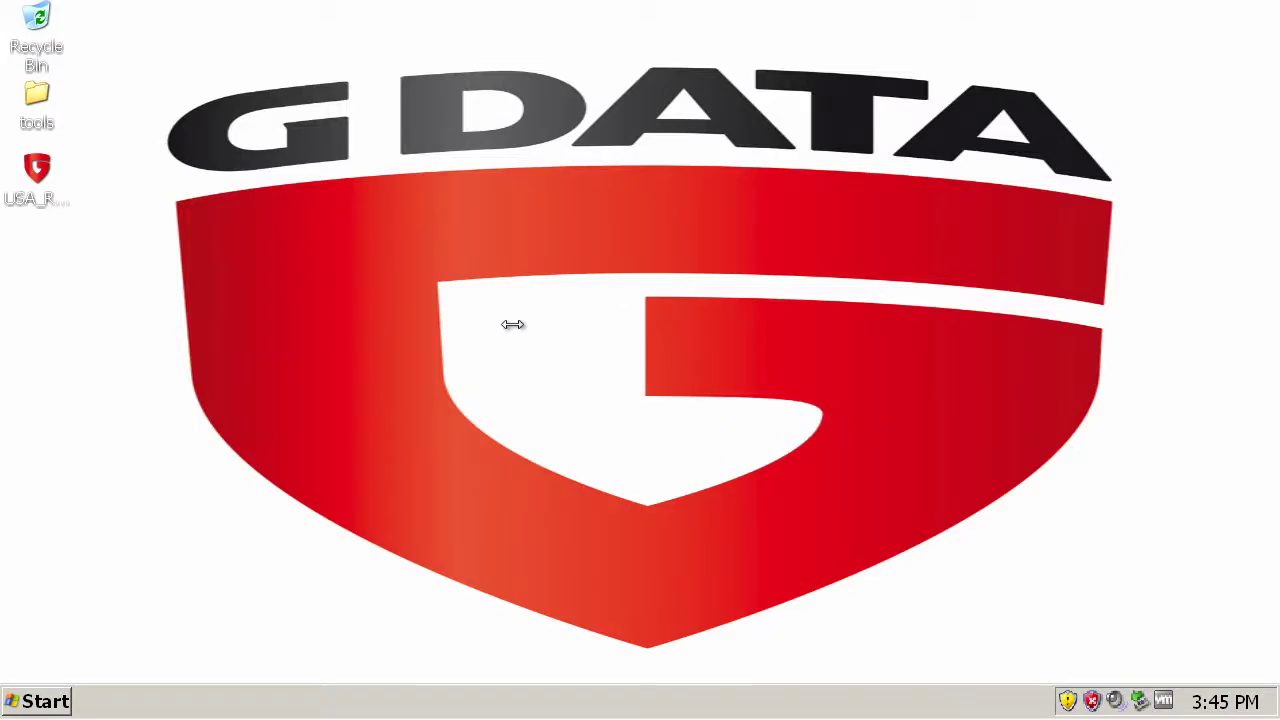
- Launch the USA_R_FUL_2011_IS.exe installer from the desktop and allow it past the security warning
{"action": "double_click", "coordinate": [50, 182]}
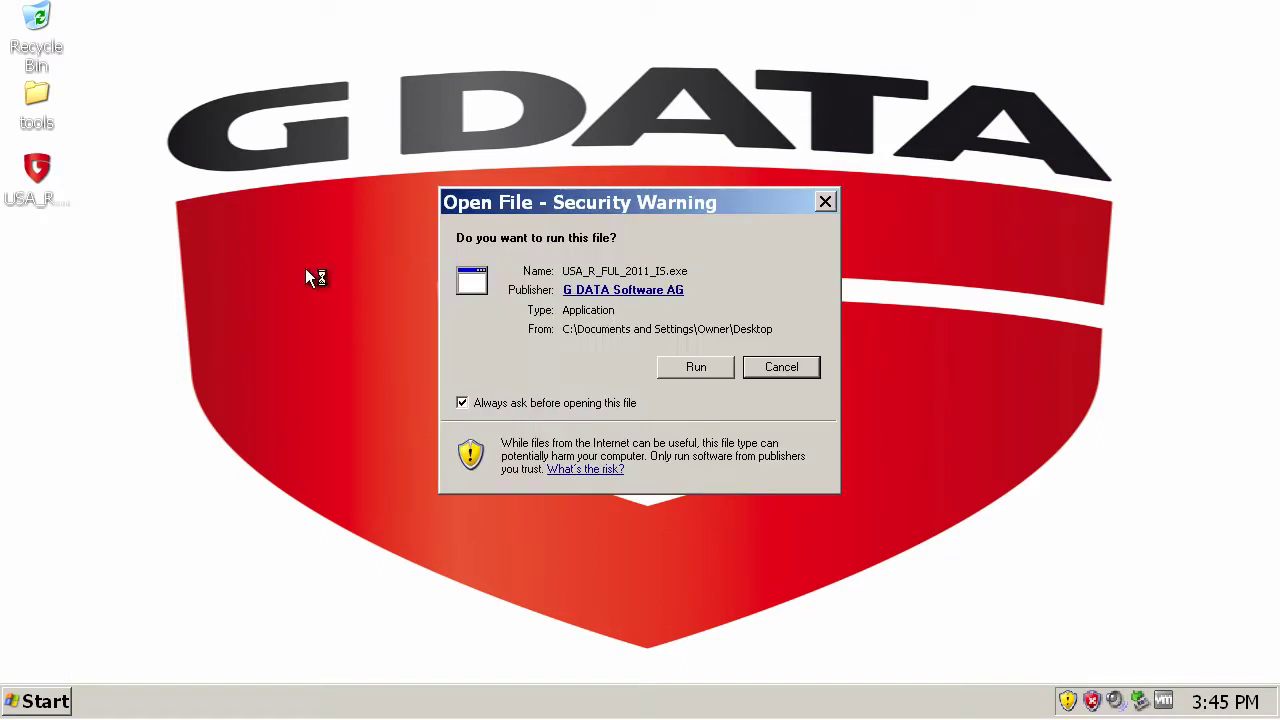
{"action": "left_click", "coordinate": [708, 372]}
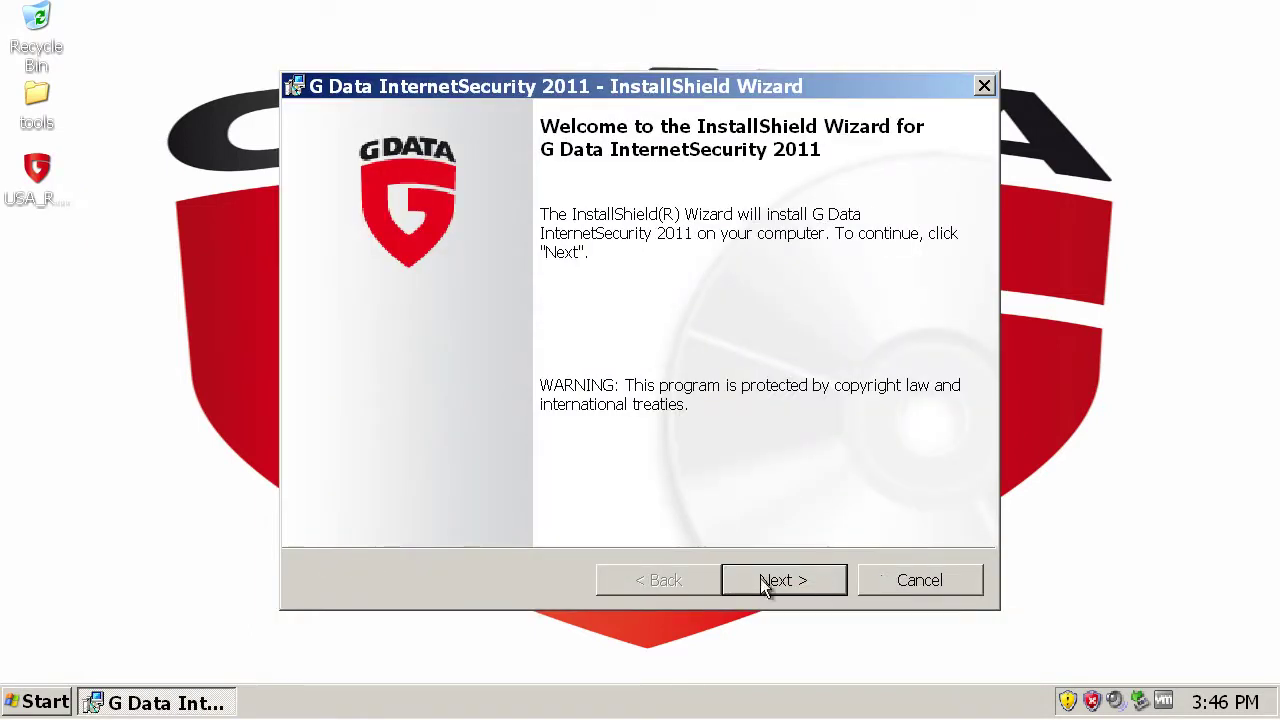
- Accept the licence agreement and malware feedback, and choose the trial version
{"action": "left_click", "coordinate": [762, 581]}
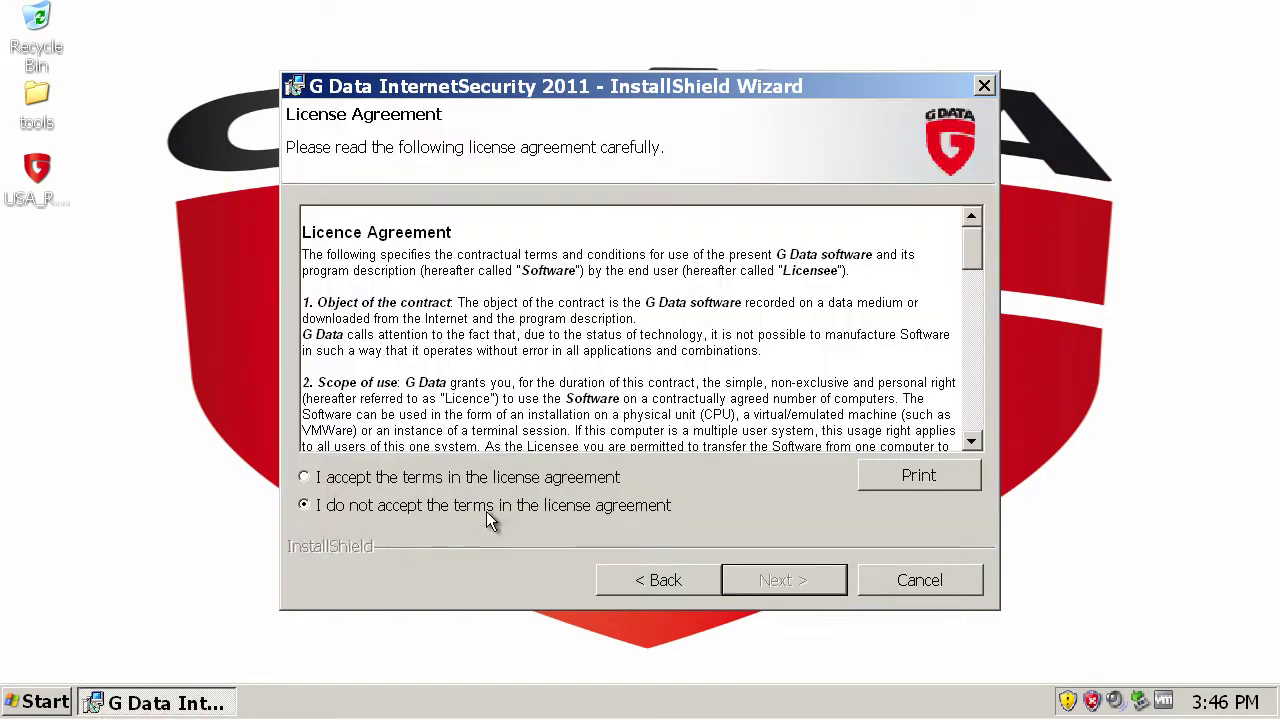
{"action": "left_click", "coordinate": [486, 477]}
{"action": "left_click", "coordinate": [772, 578]}
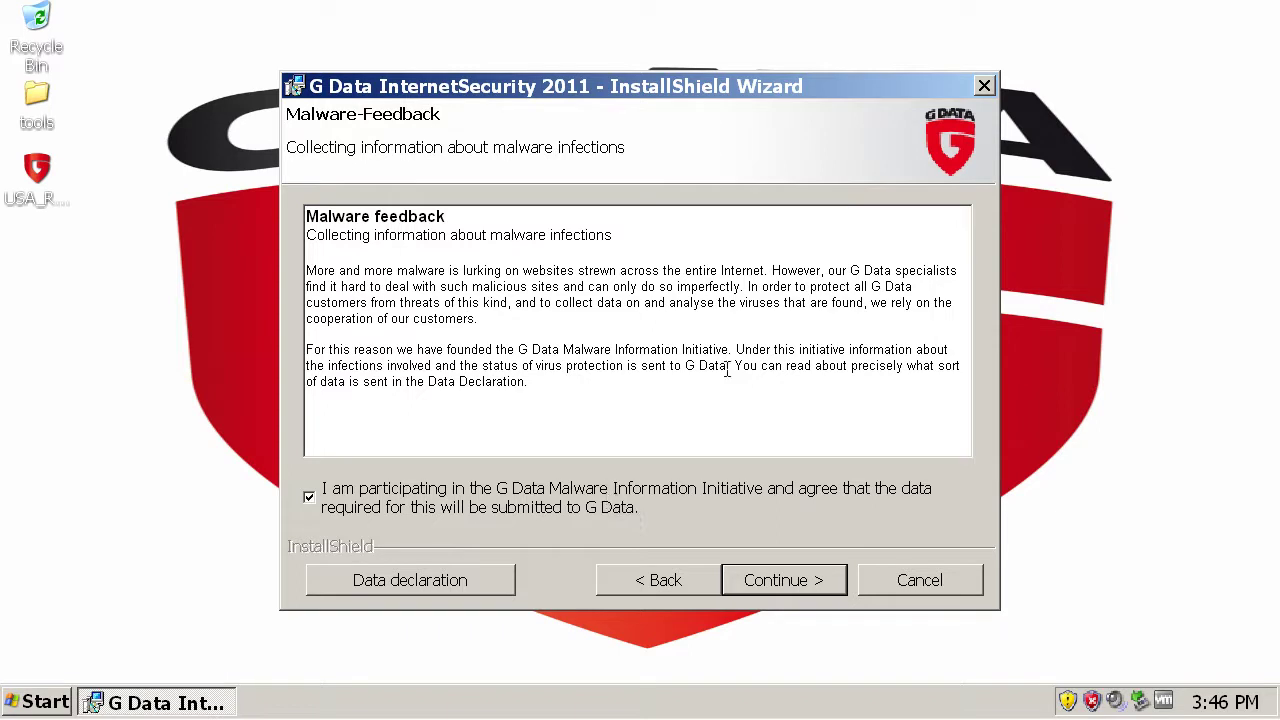
{"action": "left_click", "coordinate": [745, 578]}
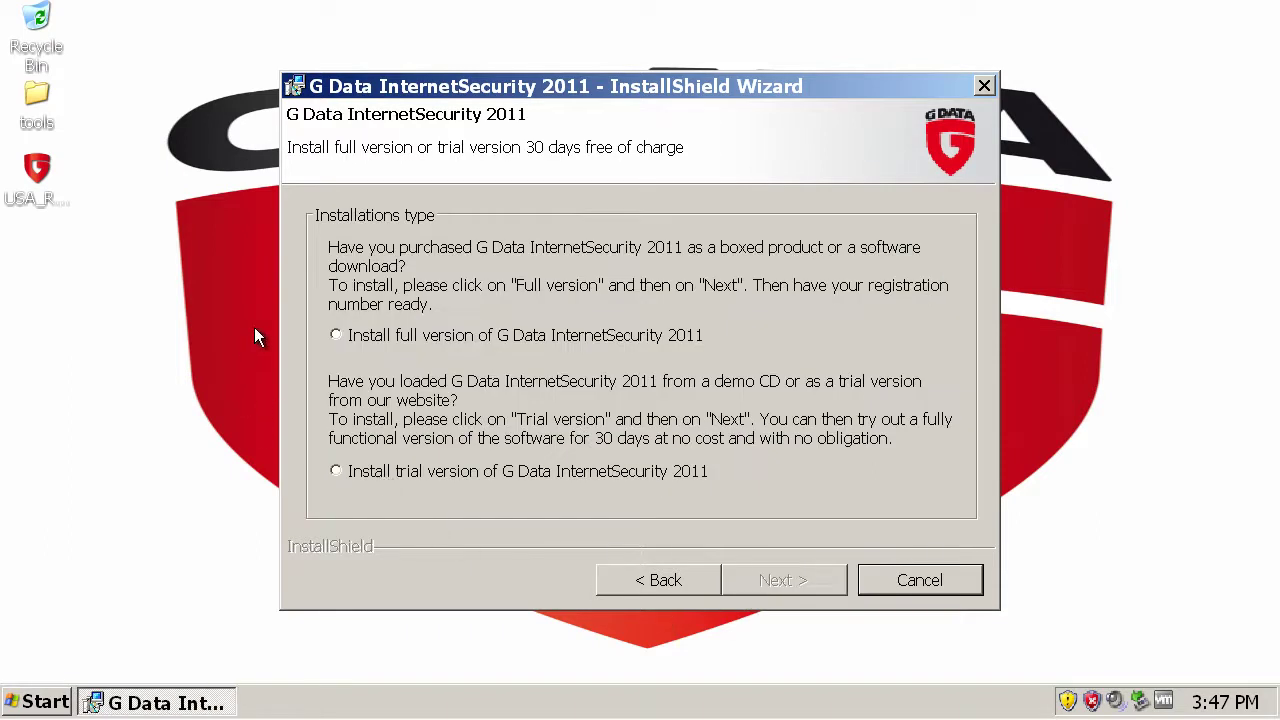
{"action": "left_click", "coordinate": [337, 476]}
- Pick Complete setup with parental controls, keep hourly updates and weekly scans, and begin installing
{"action": "left_click", "coordinate": [819, 570]}
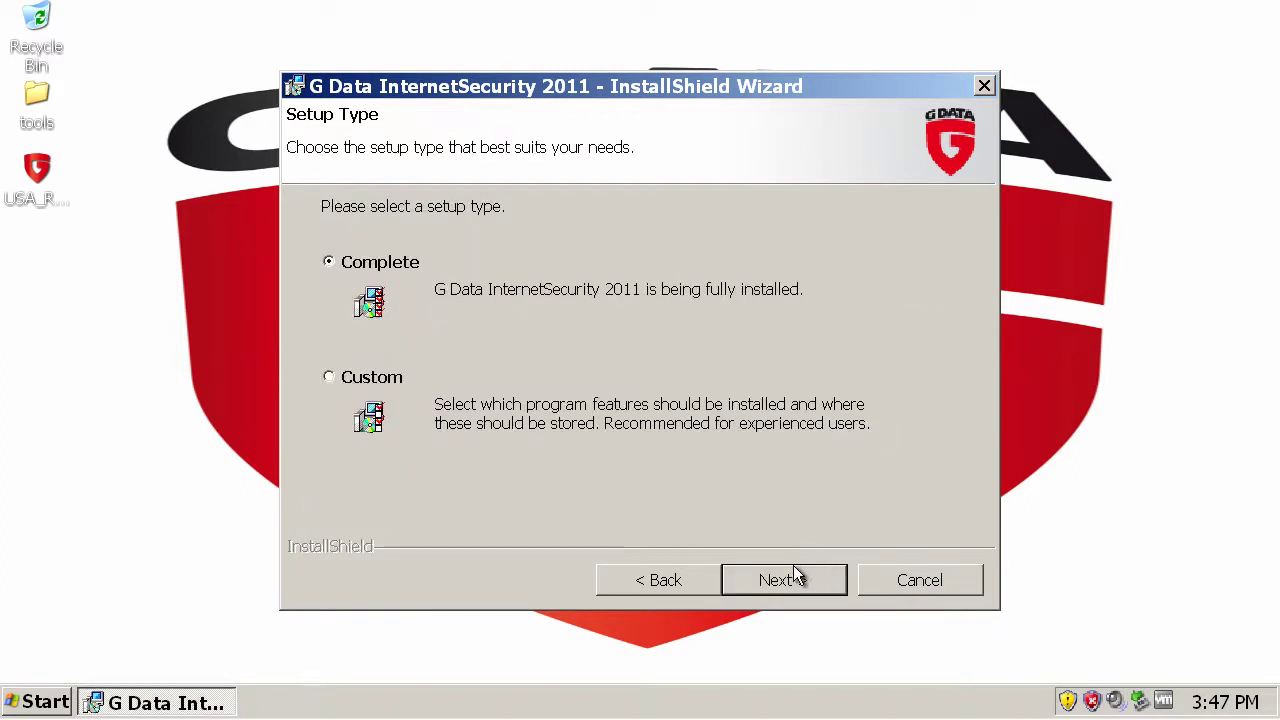
{"action": "left_click", "coordinate": [798, 577]}
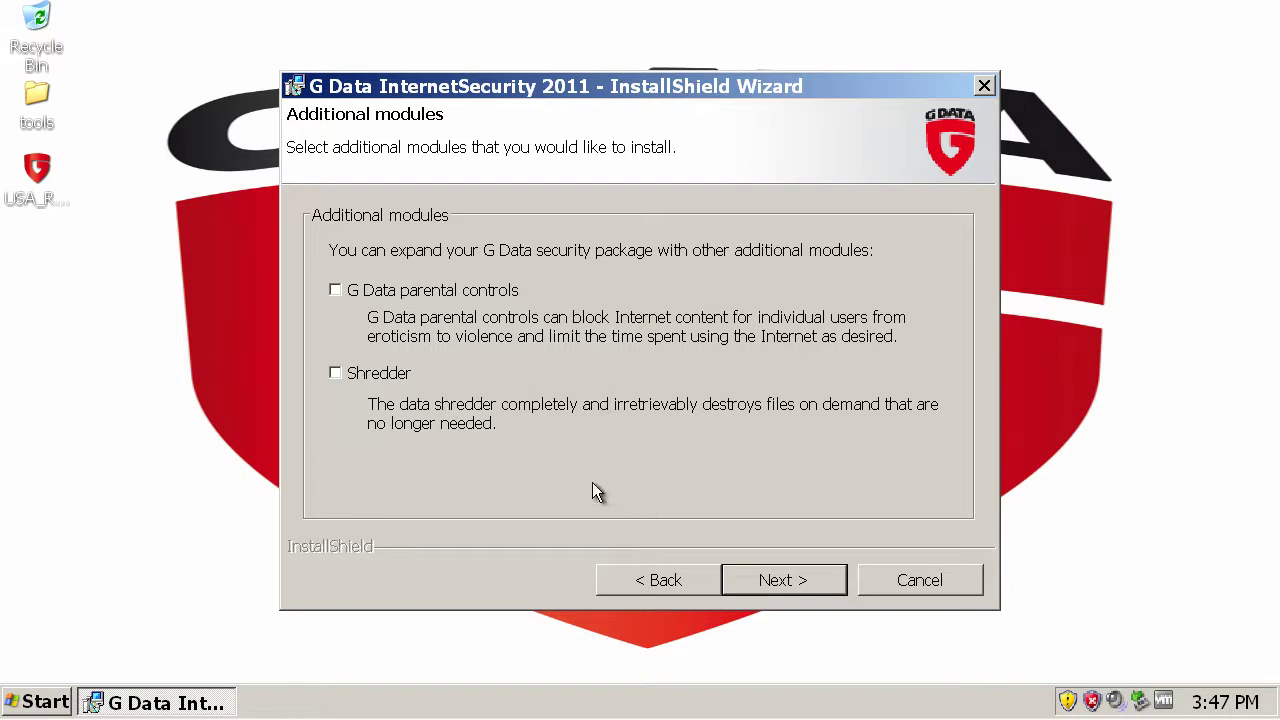
{"action": "left_click", "coordinate": [334, 289]}
{"action": "left_click", "coordinate": [752, 570]}
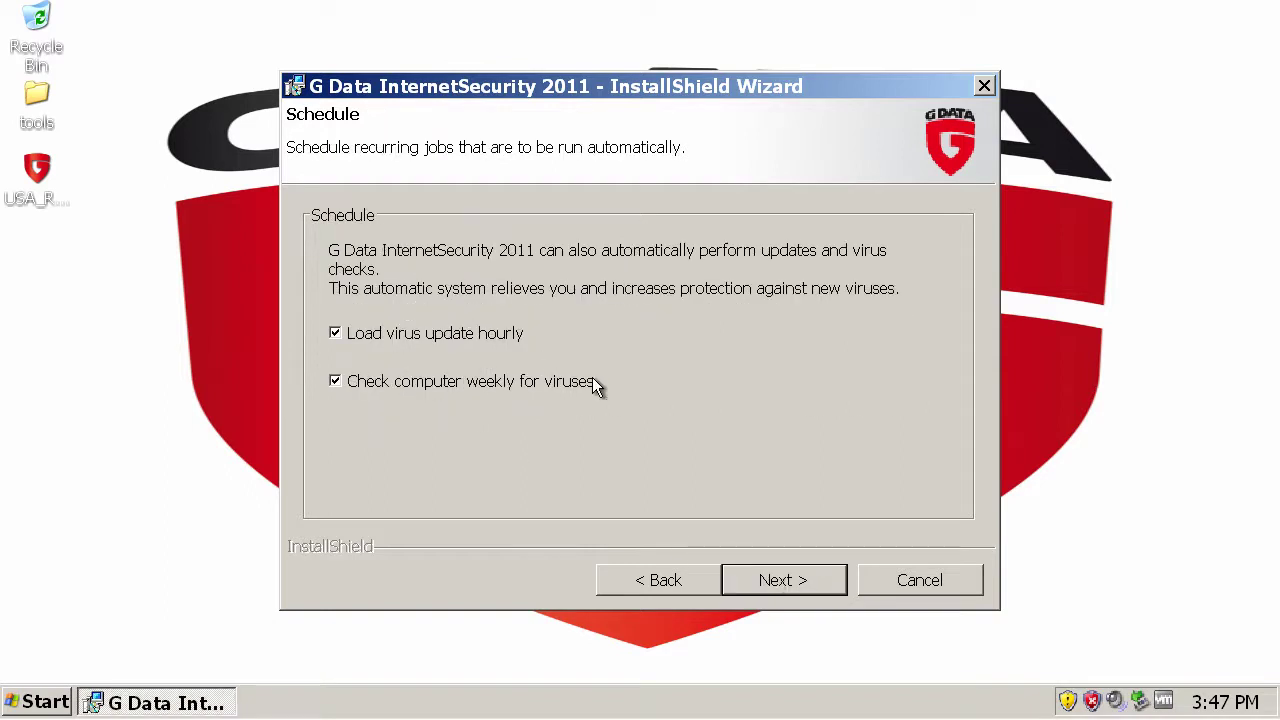
{"action": "left_click", "coordinate": [820, 592]}
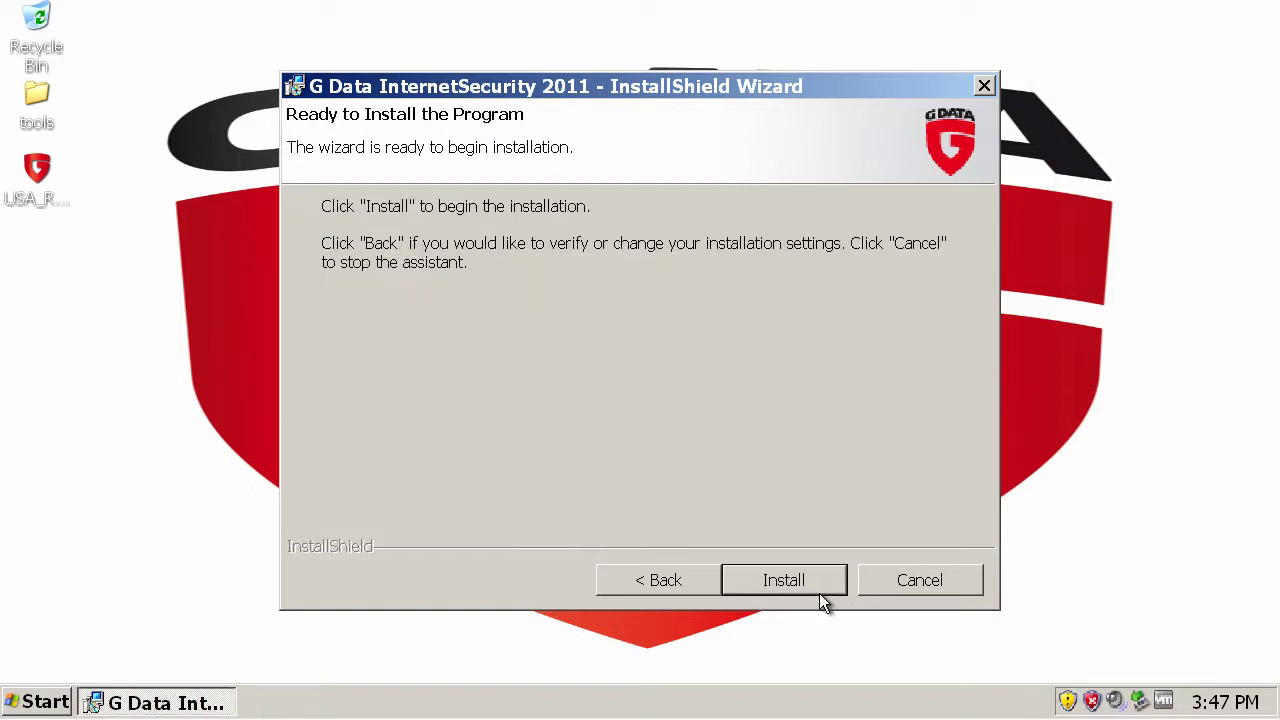
{"action": "left_click", "coordinate": [819, 592]}
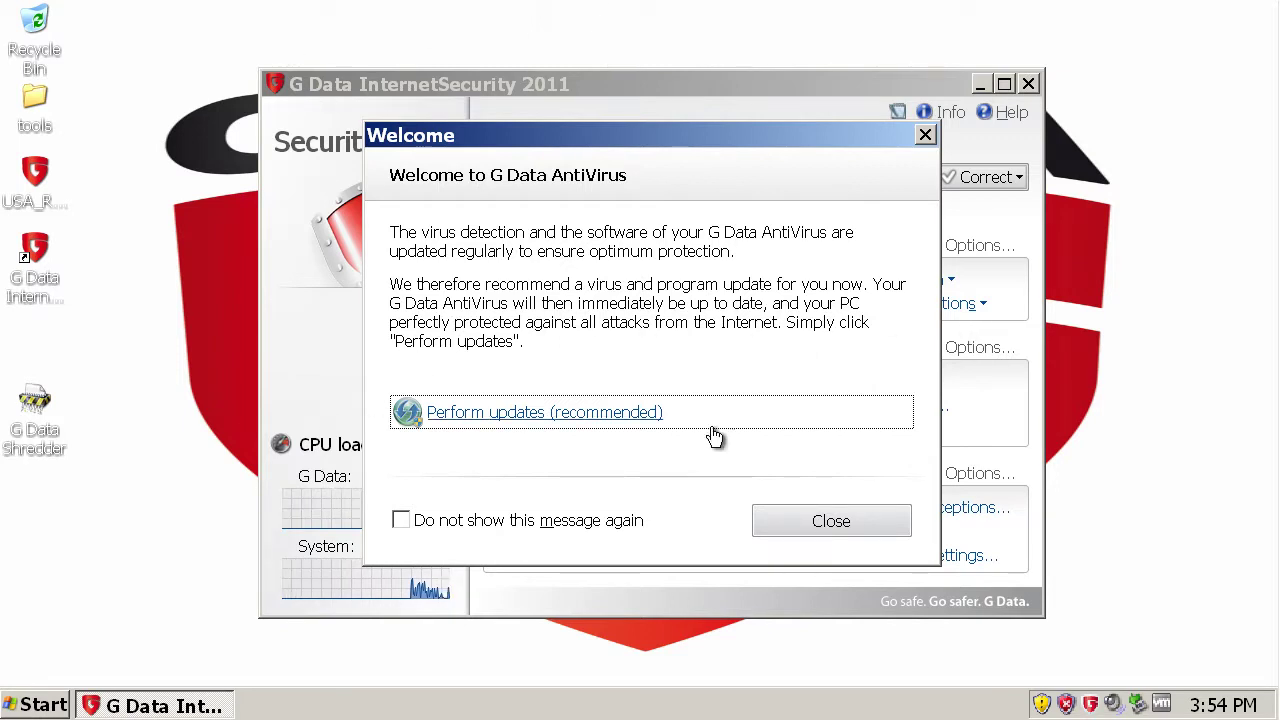
- Start the recommended virus and program update and keep its window in view while Engine A loads
{"action": "left_click", "coordinate": [575, 416]}
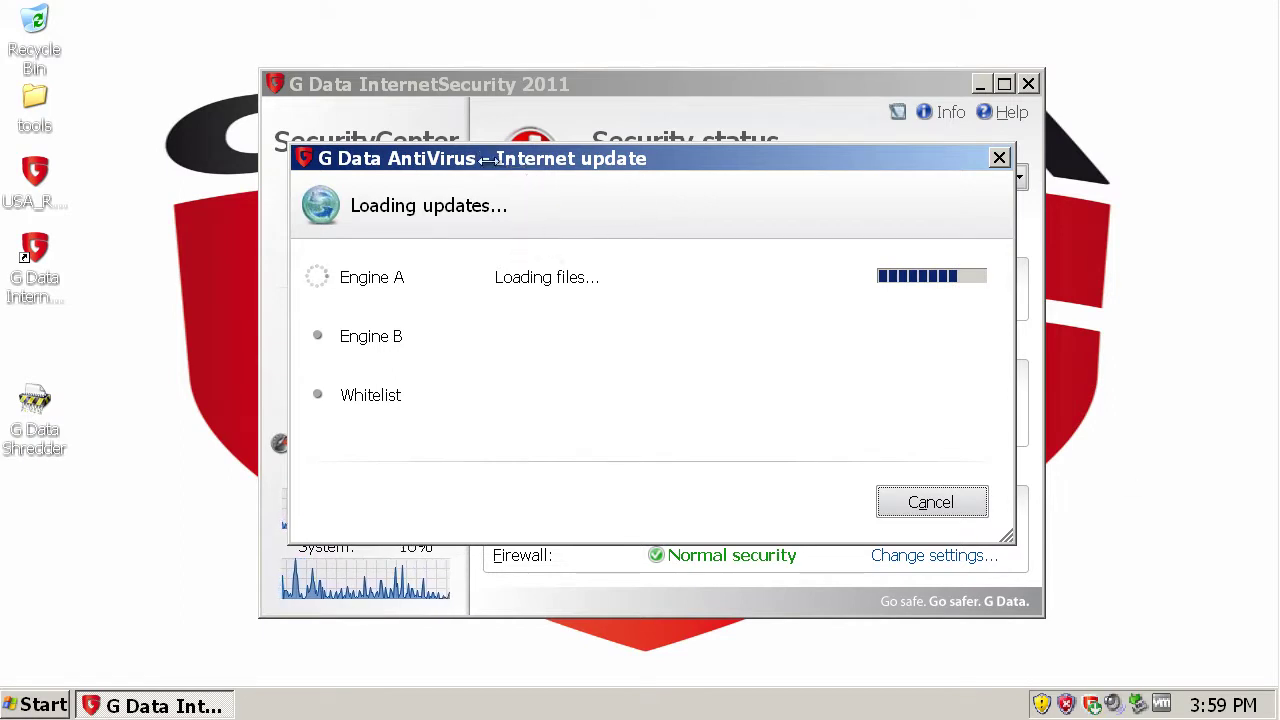
{"action": "left_click_drag", "start_coordinate": [500, 167], "coordinate": [539, 167]}
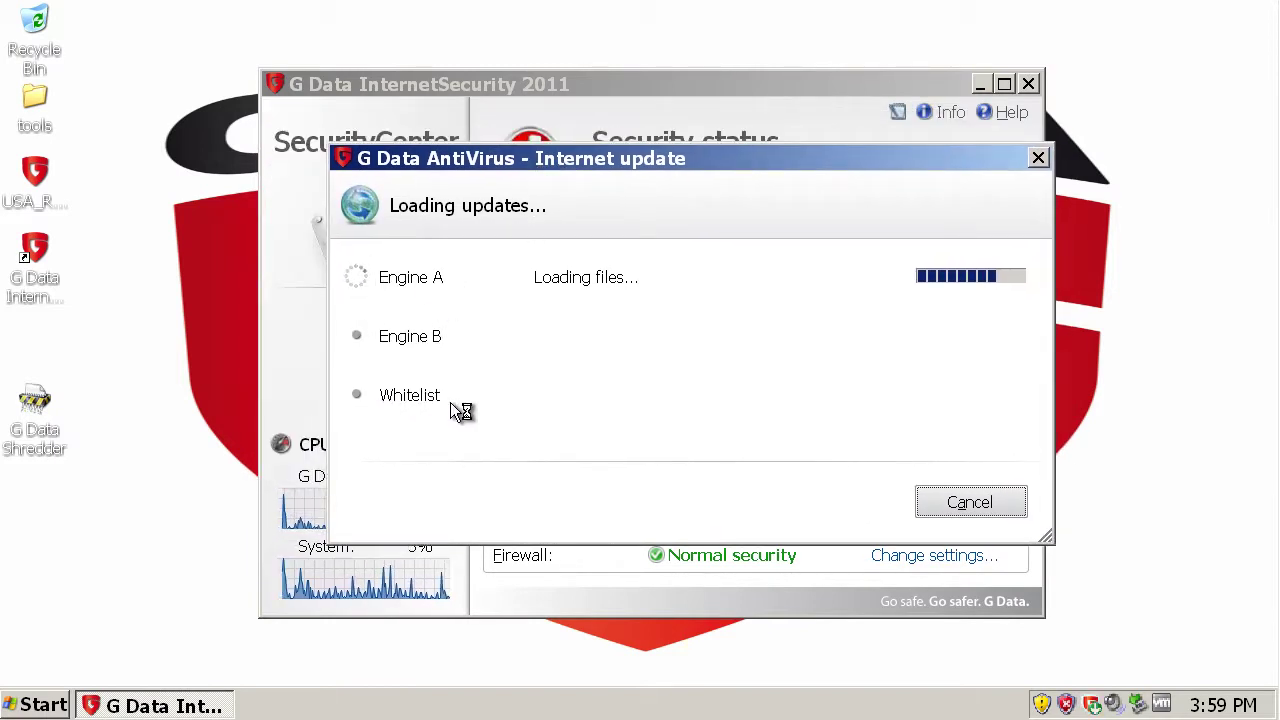
{"action": "left_click_drag", "start_coordinate": [490, 156], "coordinate": [460, 163]}
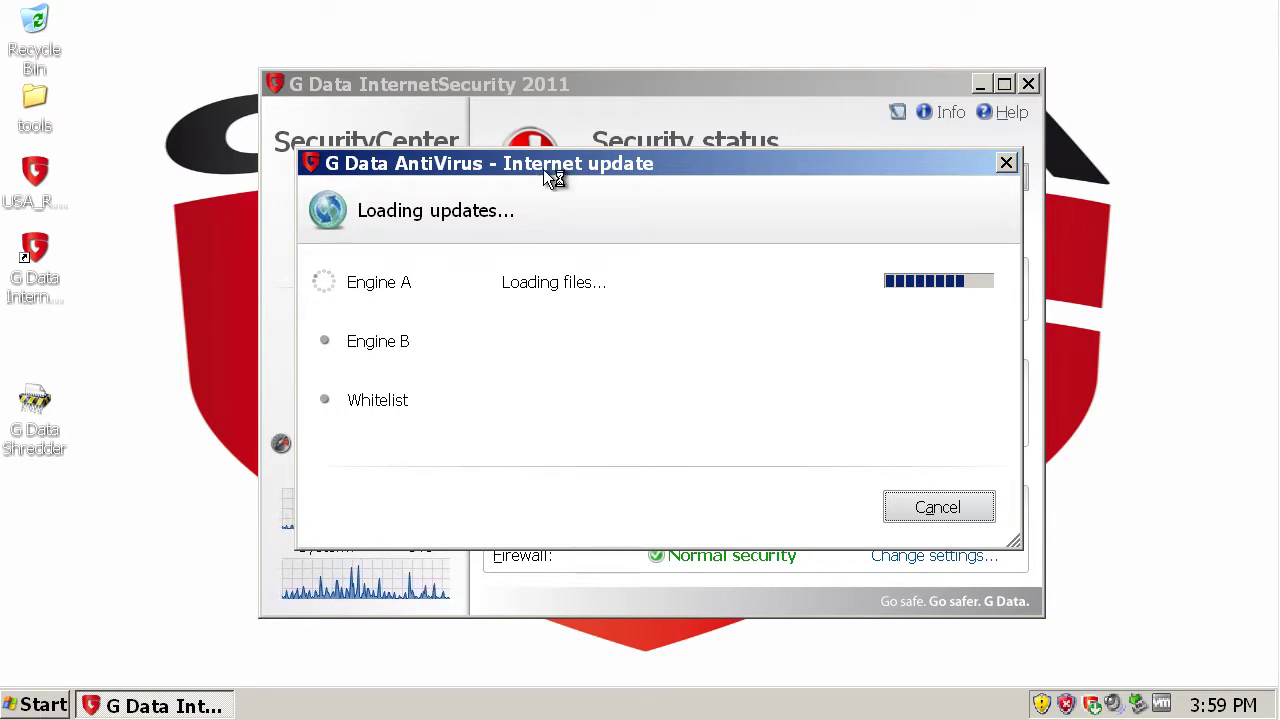
{"action": "mouse_move", "coordinate": [543, 168]}
{"action": "left_mouse_down"}
{"action": "mouse_move", "coordinate": [546, 149]}
{"action": "mouse_move", "coordinate": [545, 171]}
{"action": "left_mouse_up"}
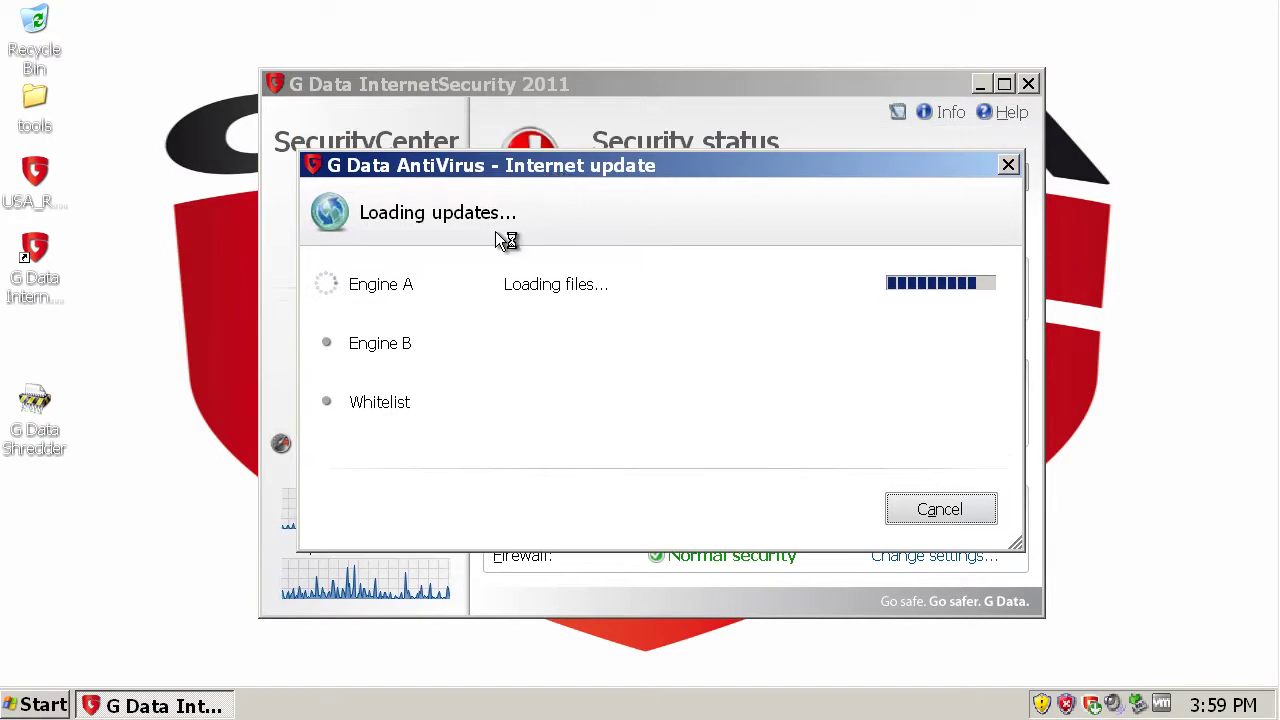
{"action": "left_click", "coordinate": [35, 415]}
{"action": "left_click", "coordinate": [116, 373]}
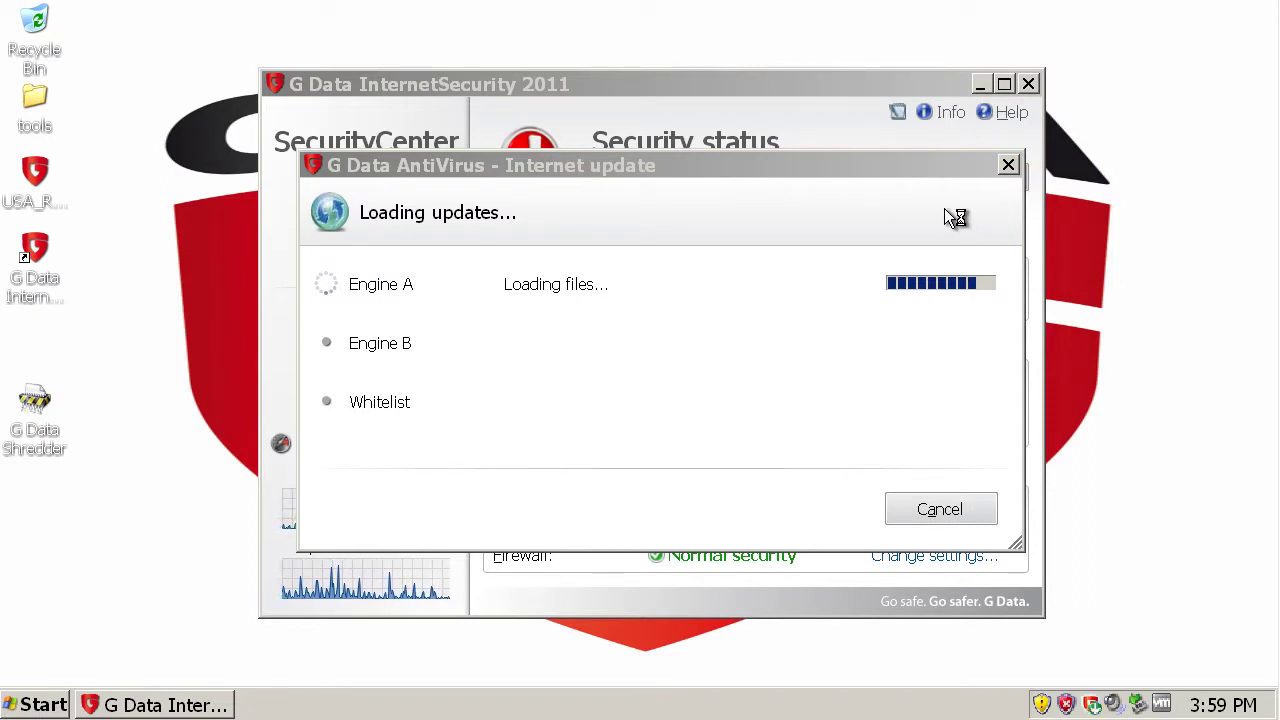
- Launch Internet Explorer and run a Google search for gdata
{"action": "left_click", "coordinate": [28, 690]}
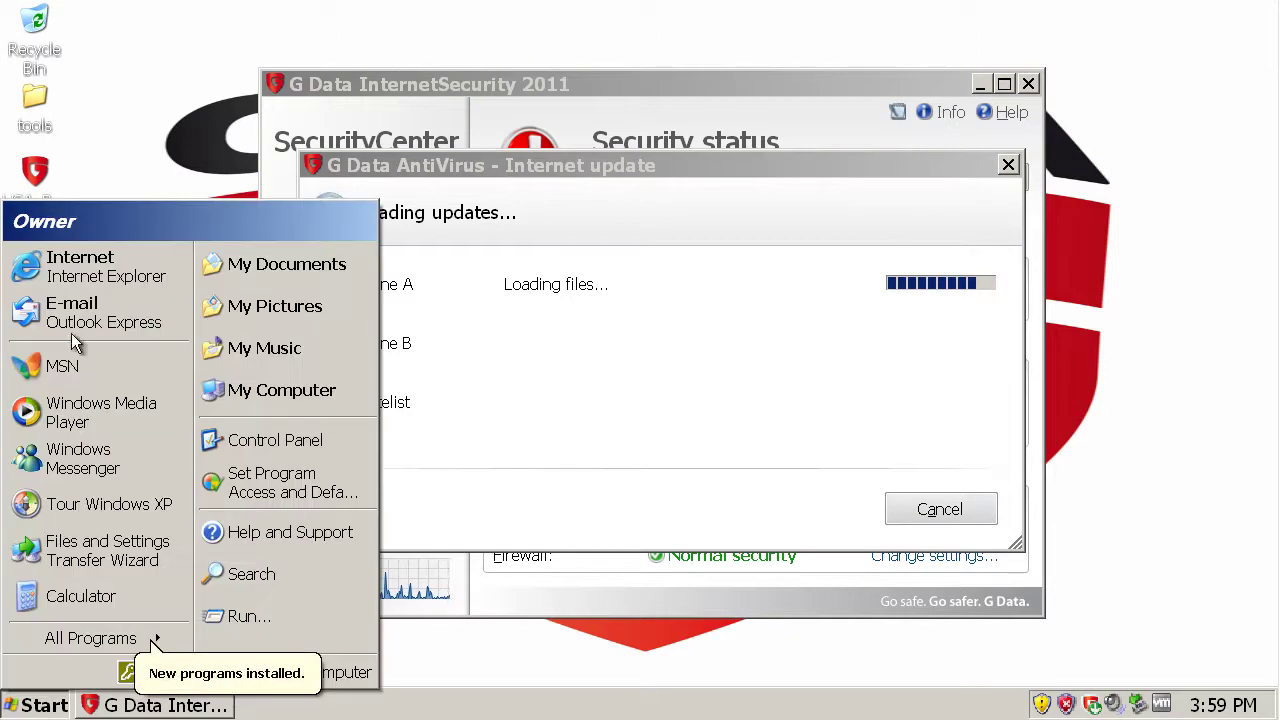
{"action": "left_click_drag", "start_coordinate": [77, 263], "coordinate": [237, 113]}
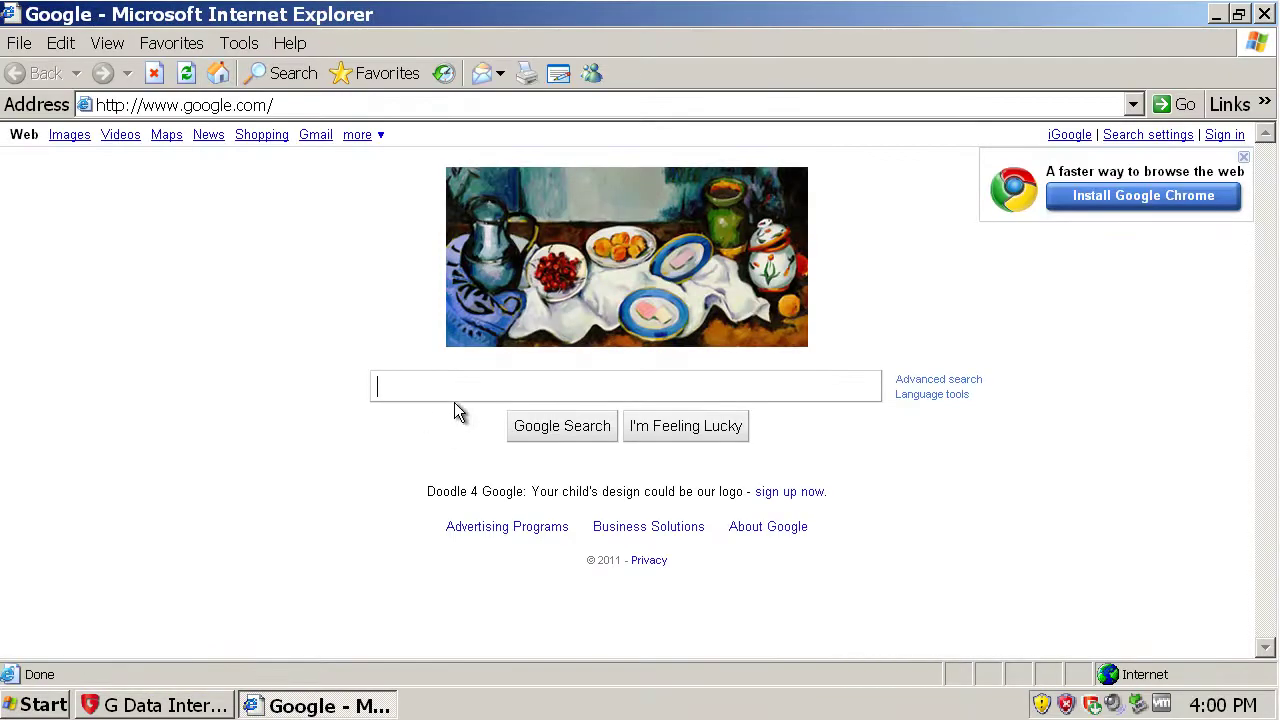
{"action": "type", "text": "gdata"}
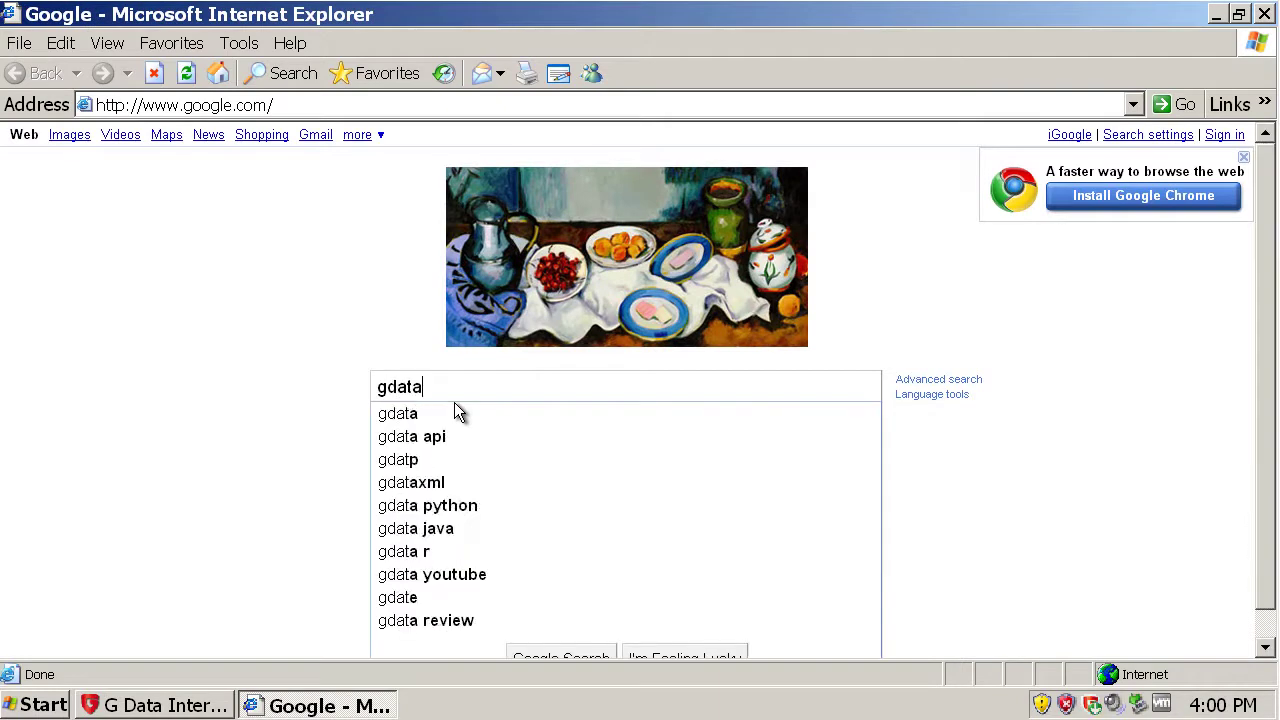
{"action": "key", "text": "Return"}
{"action": "scroll", "coordinate": [448, 445], "scroll_direction": "down", "scroll_amount": 1}
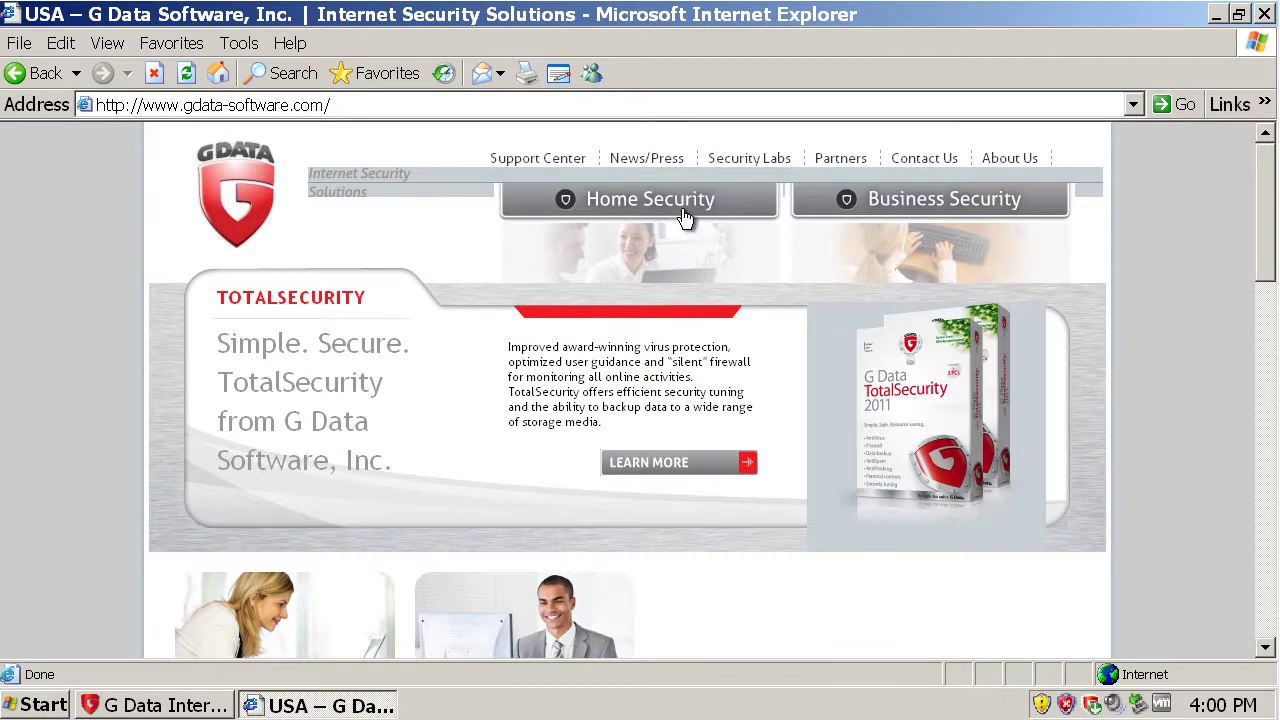
- Navigate through Home Security to the InternetSecurity 2011 product page, going back and forward once
{"action": "left_click", "coordinate": [705, 199]}
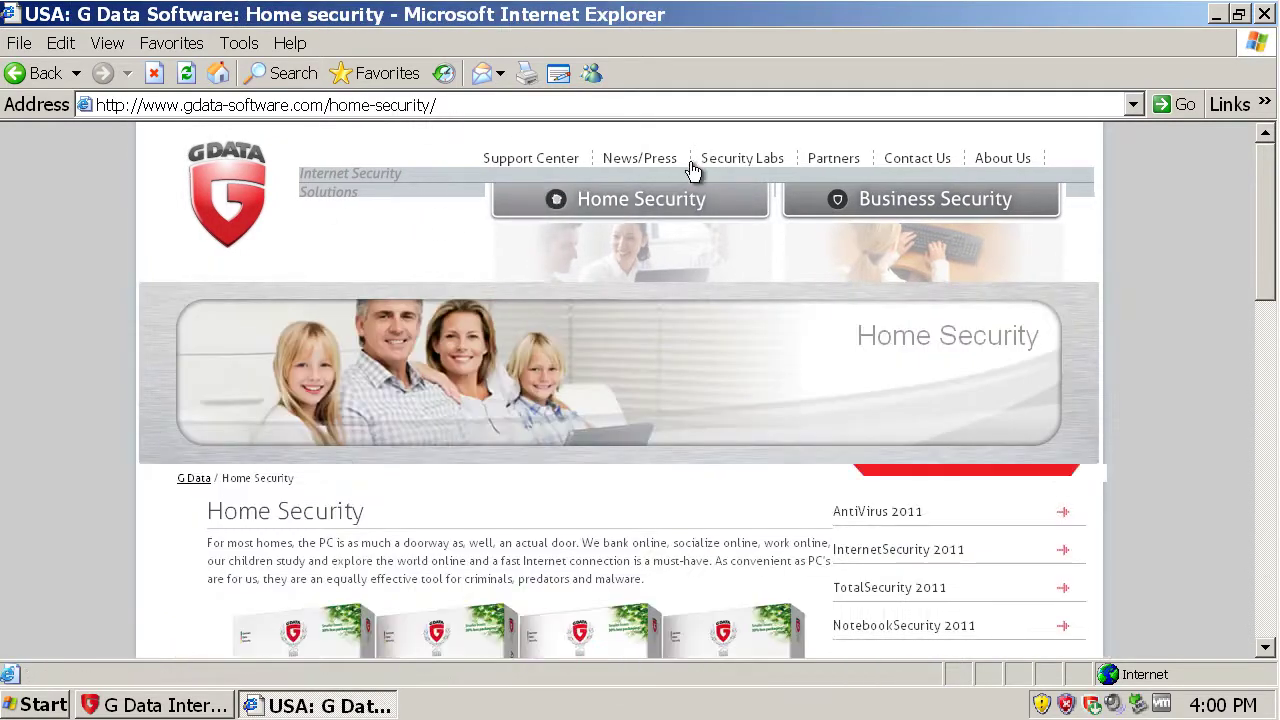
{"action": "scroll", "coordinate": [634, 200], "scroll_direction": "down", "scroll_amount": 1}
{"action": "right_click", "coordinate": [634, 200]}
{"action": "left_click", "coordinate": [457, 457]}
{"action": "scroll", "coordinate": [460, 465], "scroll_direction": "down", "scroll_amount": 1}
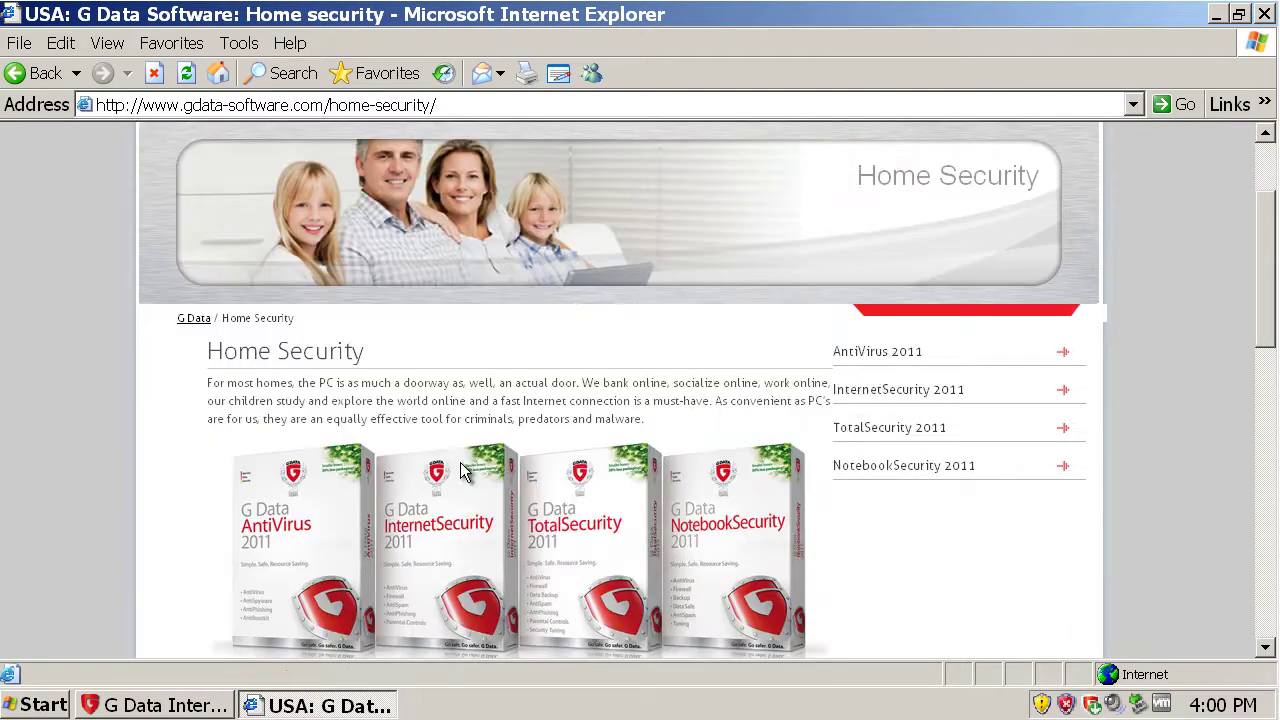
{"action": "left_click", "coordinate": [868, 392]}
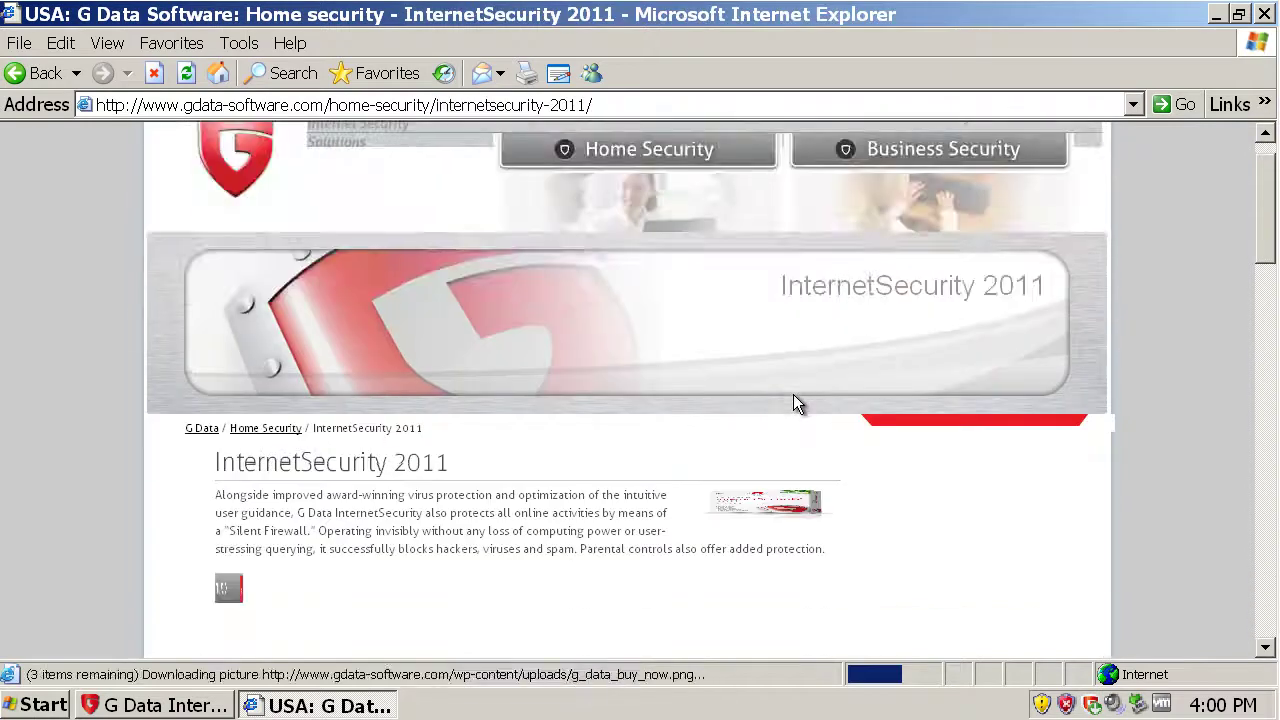
{"action": "scroll", "coordinate": [660, 396], "scroll_direction": "down", "scroll_amount": 2}
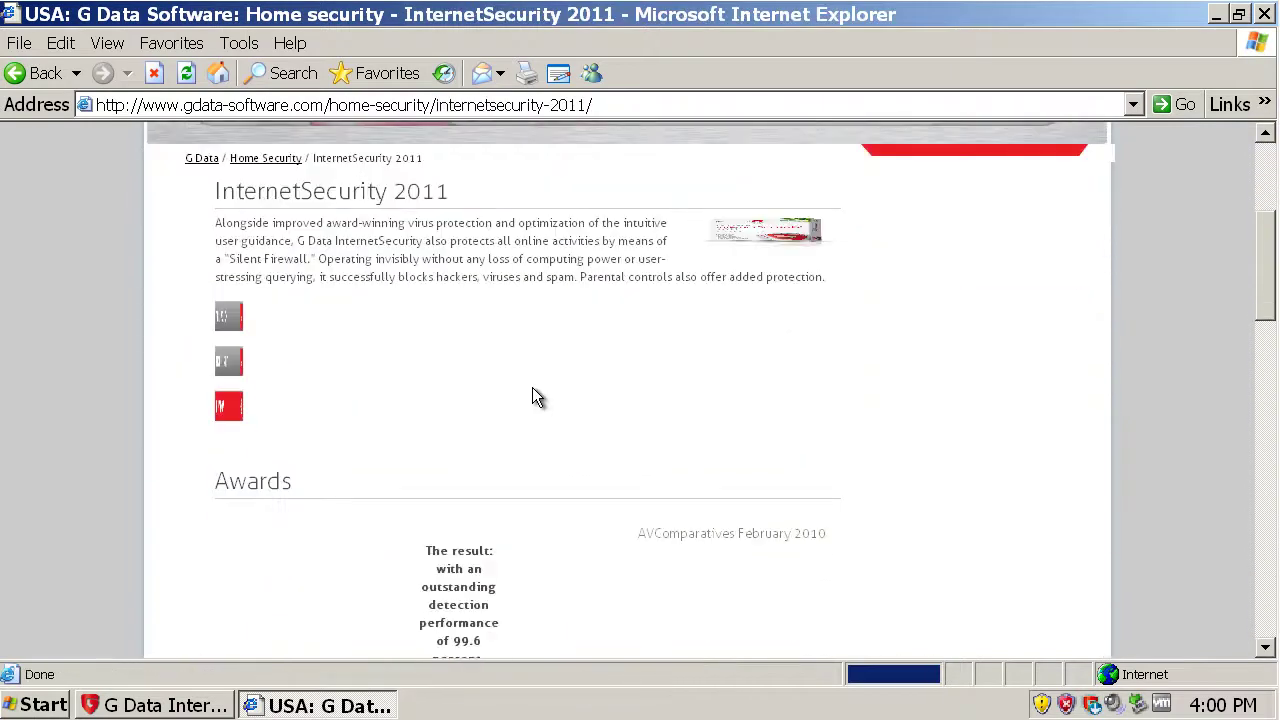
{"action": "left_click", "coordinate": [185, 73]}
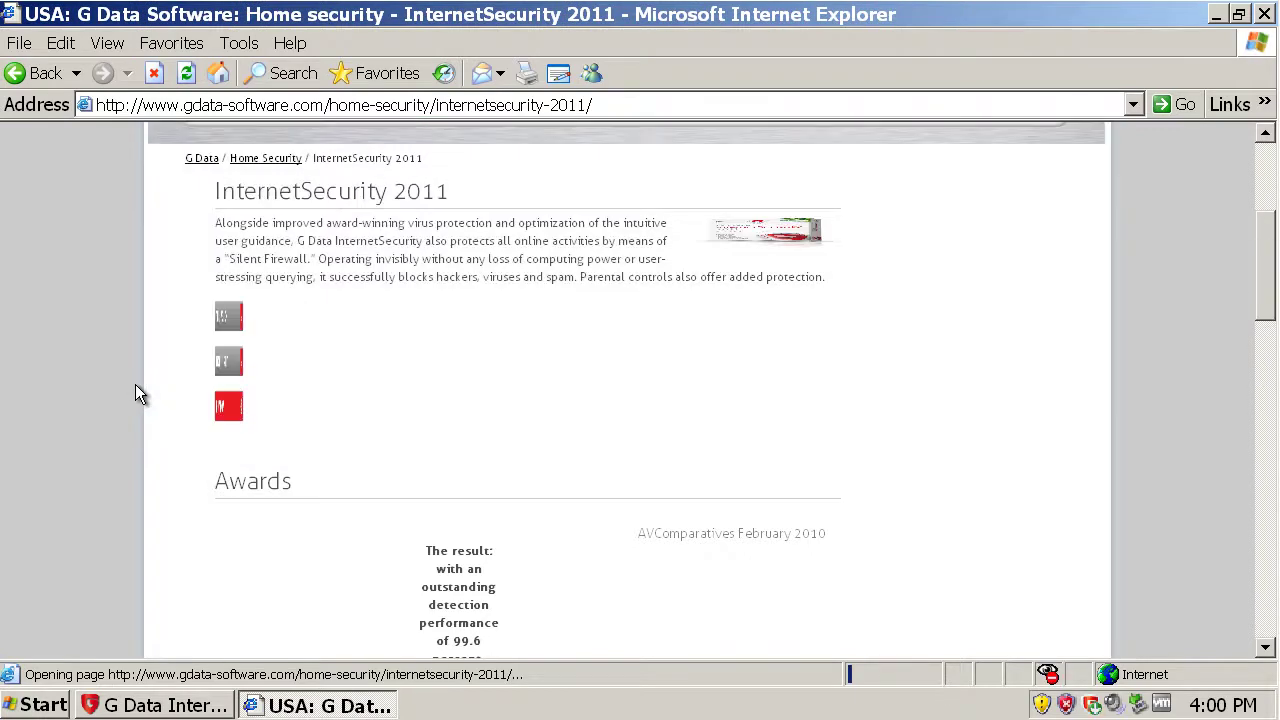
{"action": "key", "text": "BackSpace"}
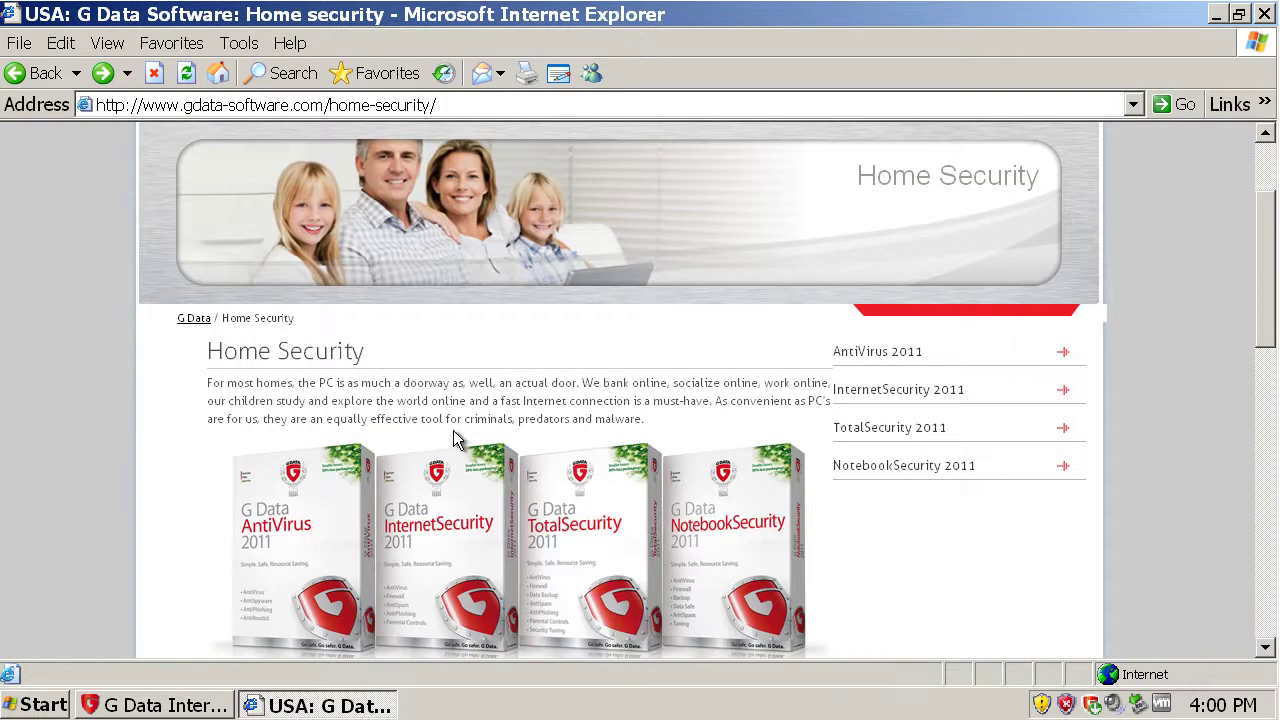
{"action": "key", "text": "alt+Right"}
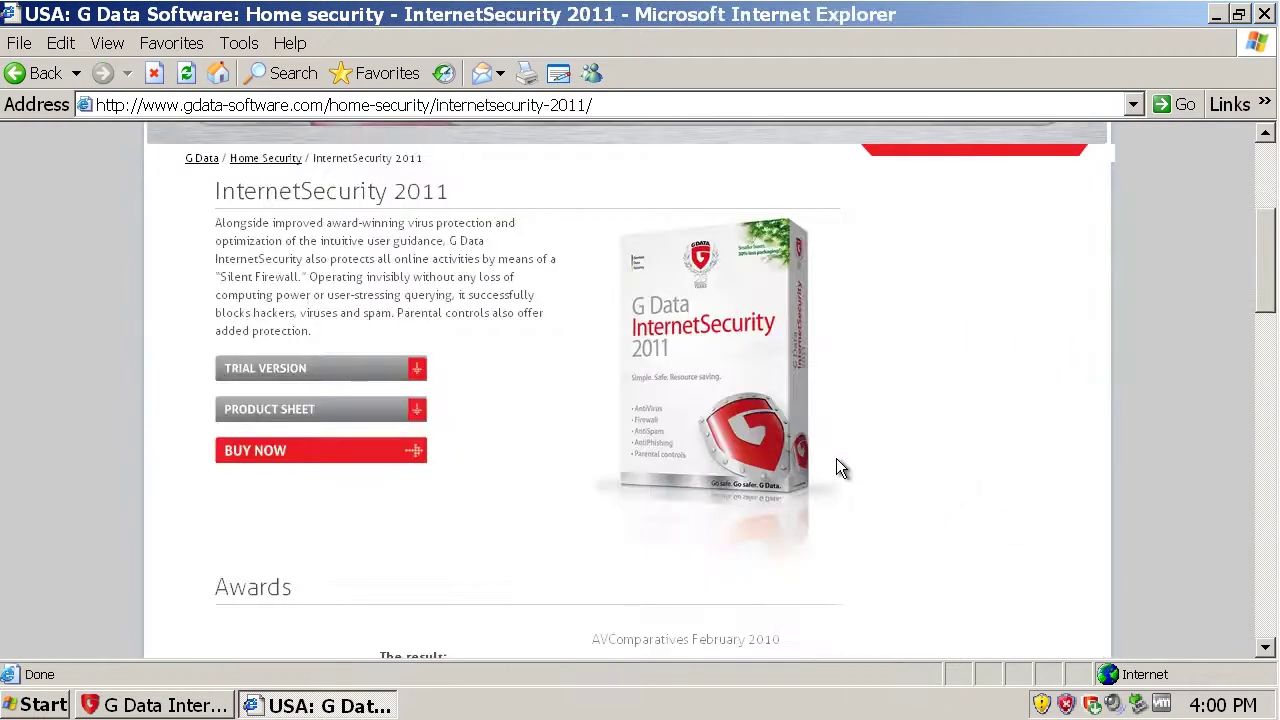
- Open the InternetSecurity 2011 store window maximized and compare its Single PC and 3PC prices
{"action": "left_click", "coordinate": [389, 455]}
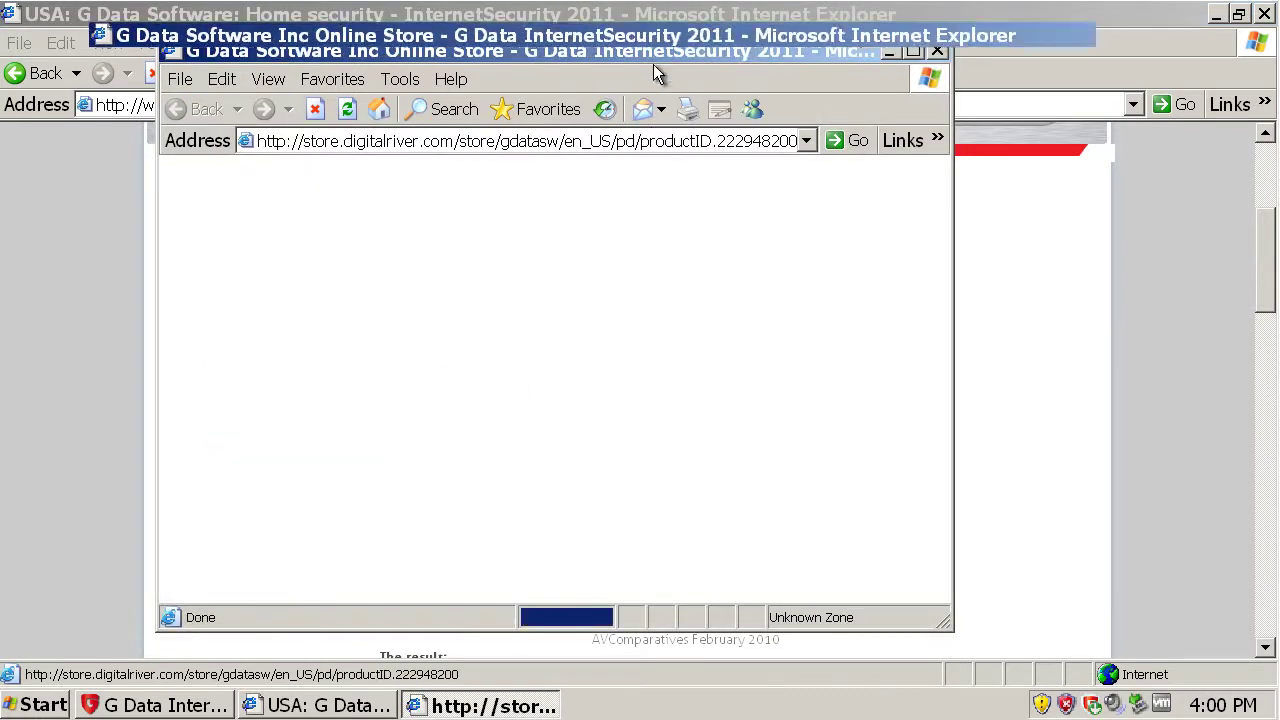
{"action": "double_click", "coordinate": [649, 55]}
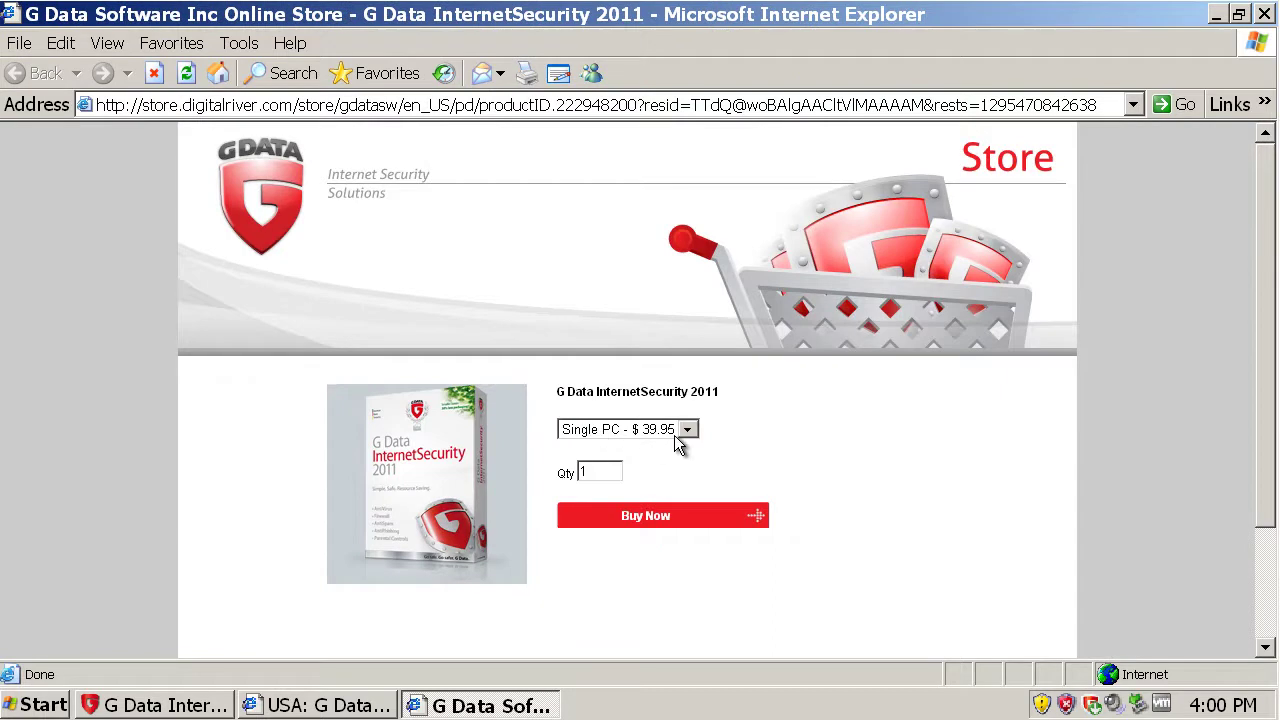
{"action": "left_click", "coordinate": [632, 430]}
{"action": "left_click", "coordinate": [636, 430]}
{"action": "left_click", "coordinate": [636, 430]}
{"action": "left_click", "coordinate": [634, 430]}
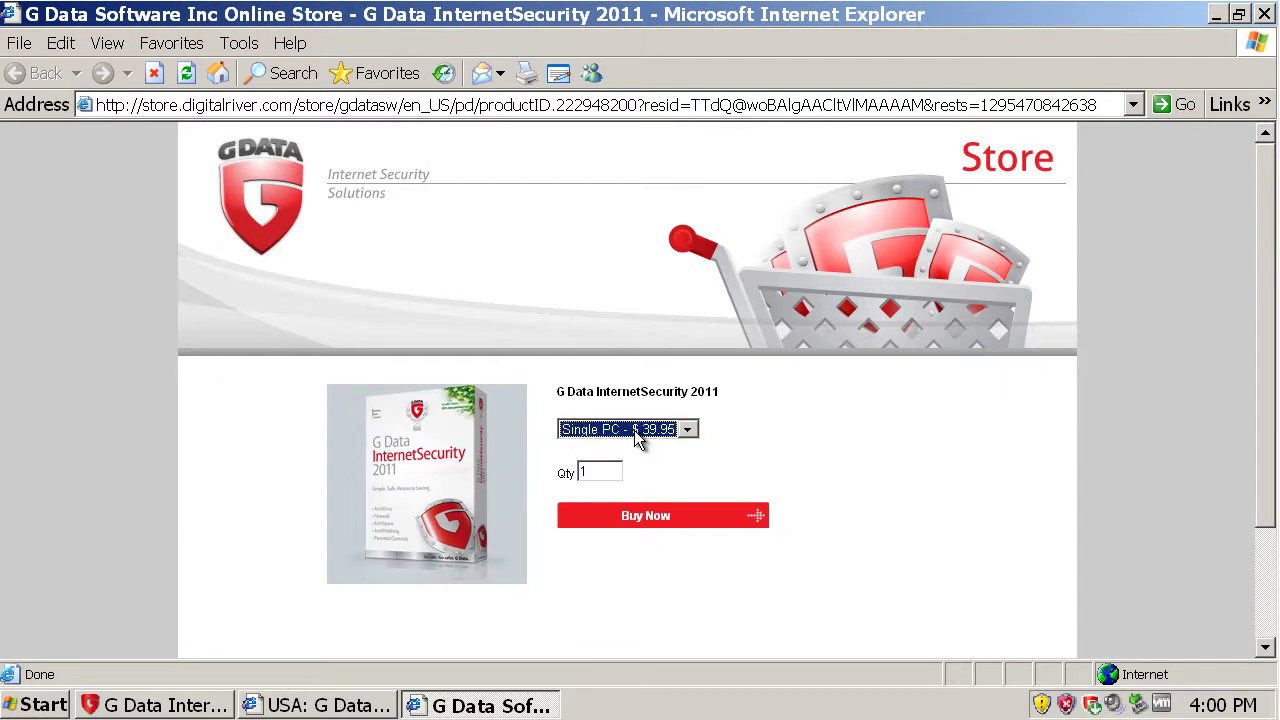
{"action": "left_click", "coordinate": [634, 430]}
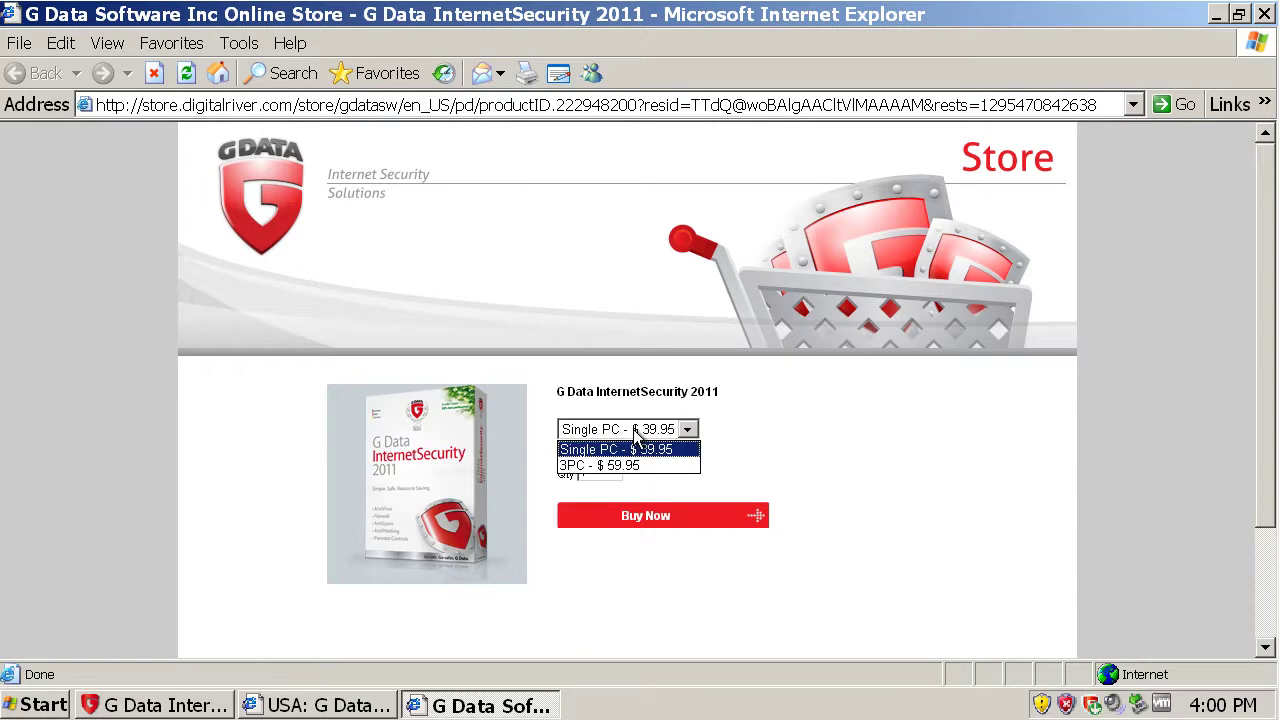
{"action": "left_click", "coordinate": [635, 432]}
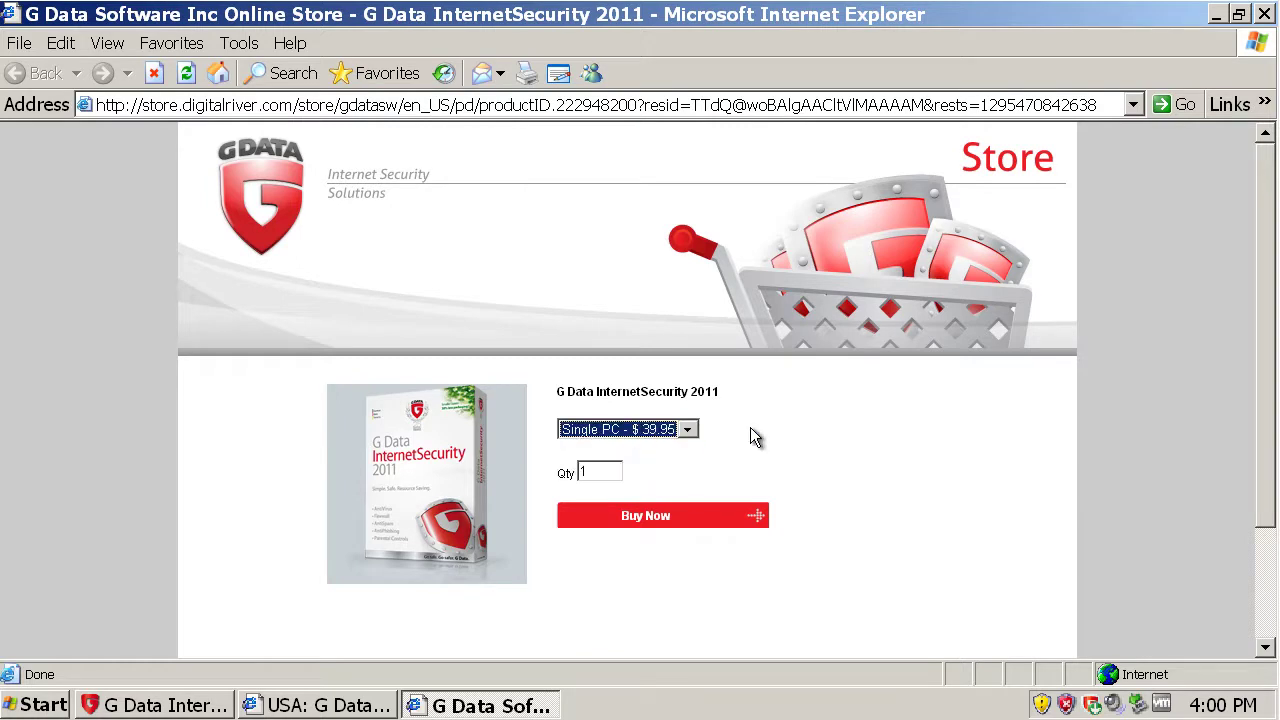
{"action": "left_click", "coordinate": [1265, 14]}
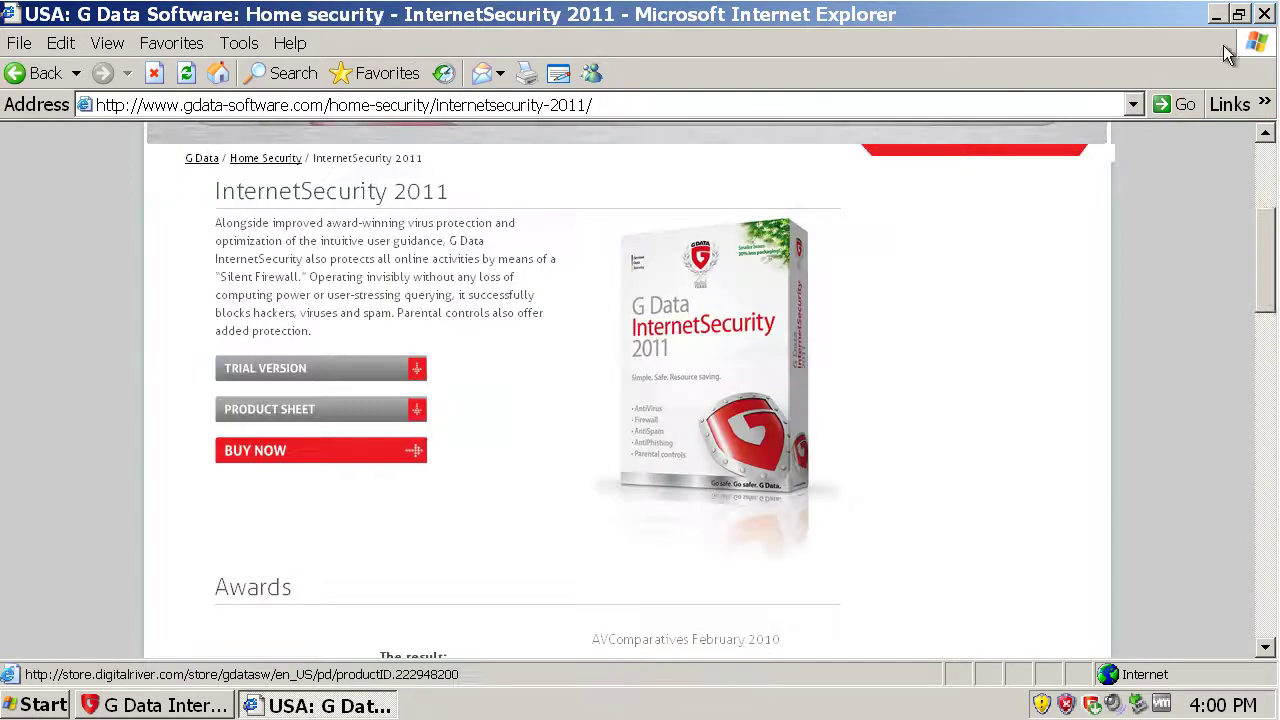
- Check the TotalSecurity 2011 product and store pages from the Home Security overview
{"action": "left_click", "coordinate": [415, 368]}
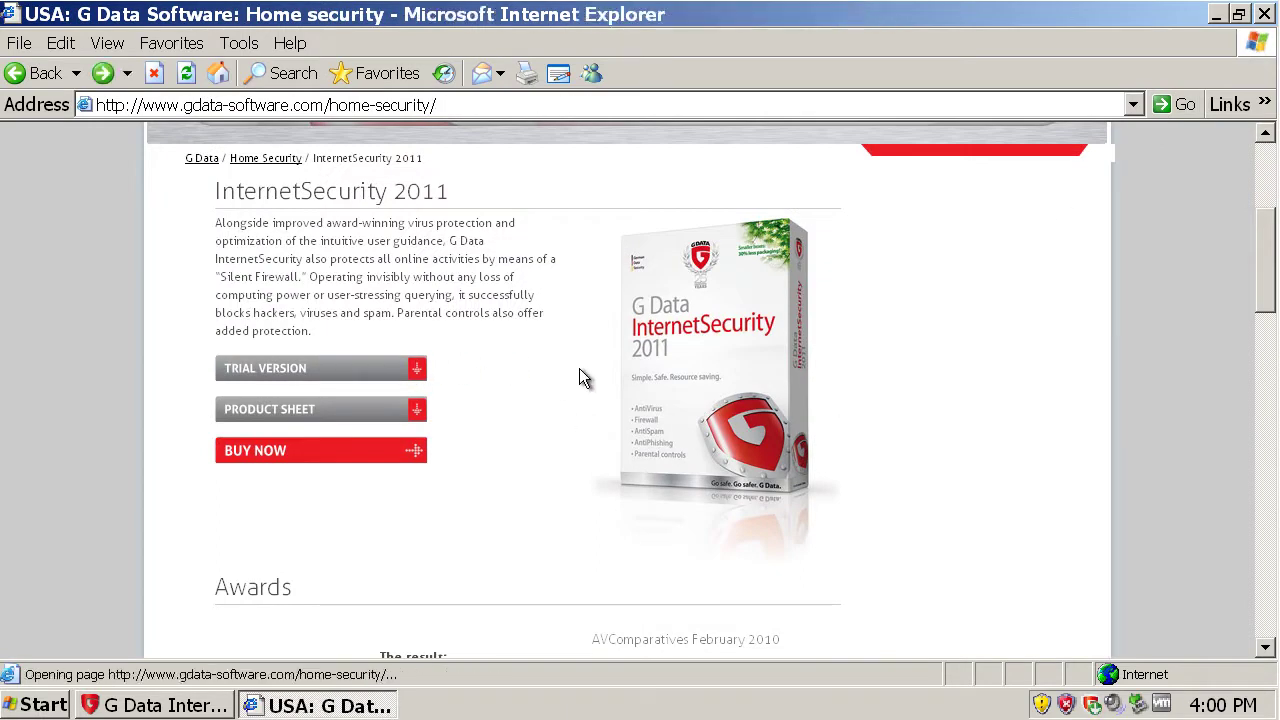
{"action": "scroll", "coordinate": [585, 370], "scroll_direction": "down", "scroll_amount": 4}
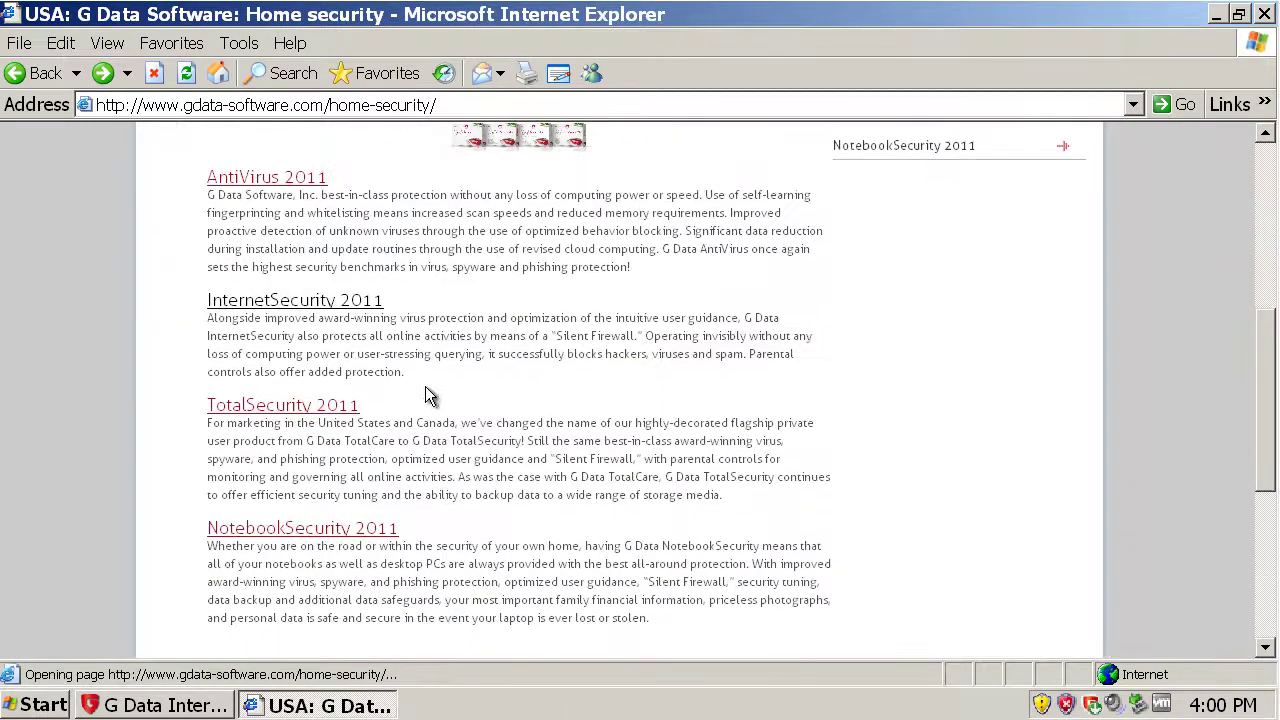
{"action": "scroll", "coordinate": [375, 482], "scroll_direction": "down", "scroll_amount": 3}
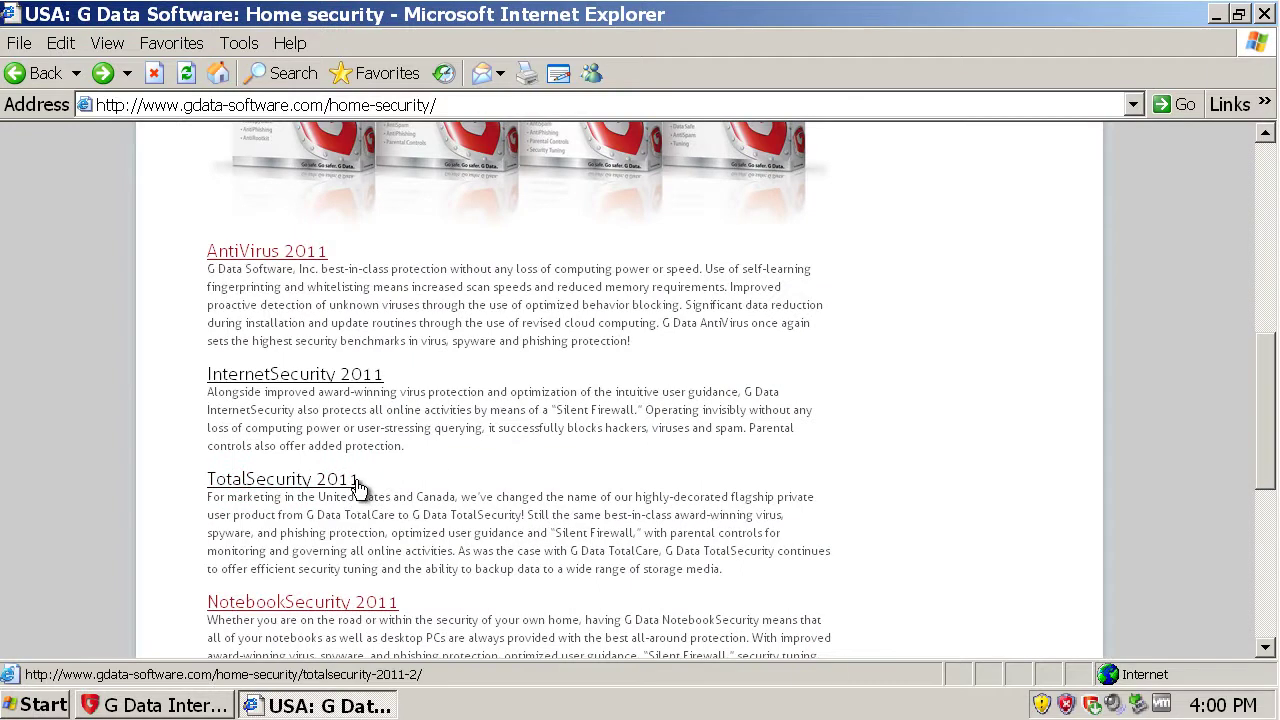
{"action": "left_click", "coordinate": [352, 483]}
{"action": "scroll", "coordinate": [474, 482], "scroll_direction": "down", "scroll_amount": 5}
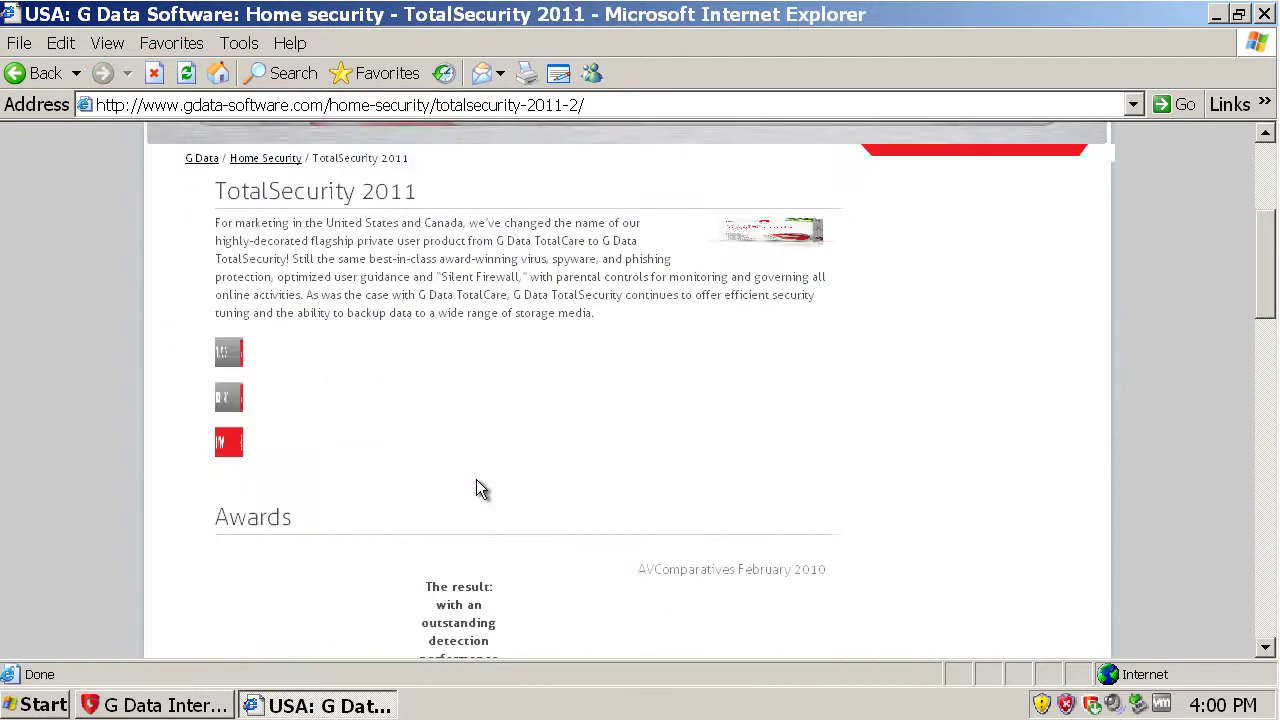
{"action": "left_click", "coordinate": [222, 441]}
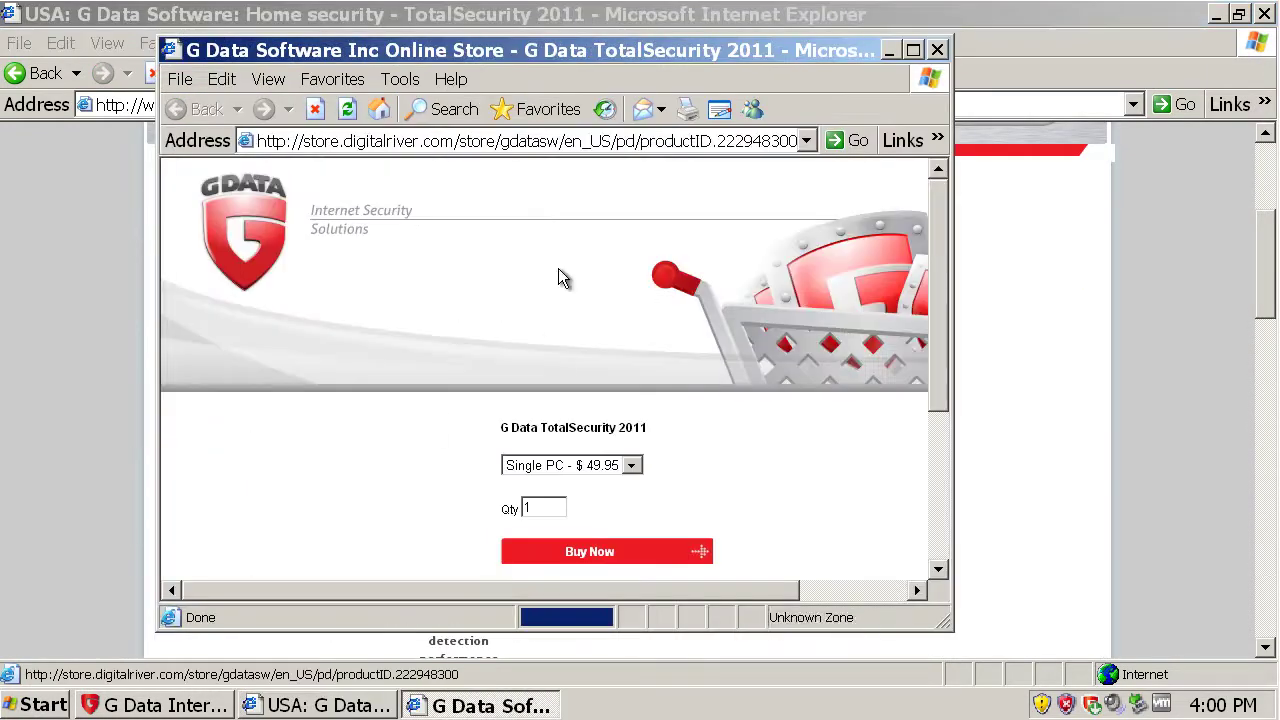
{"action": "left_click", "coordinate": [939, 50]}
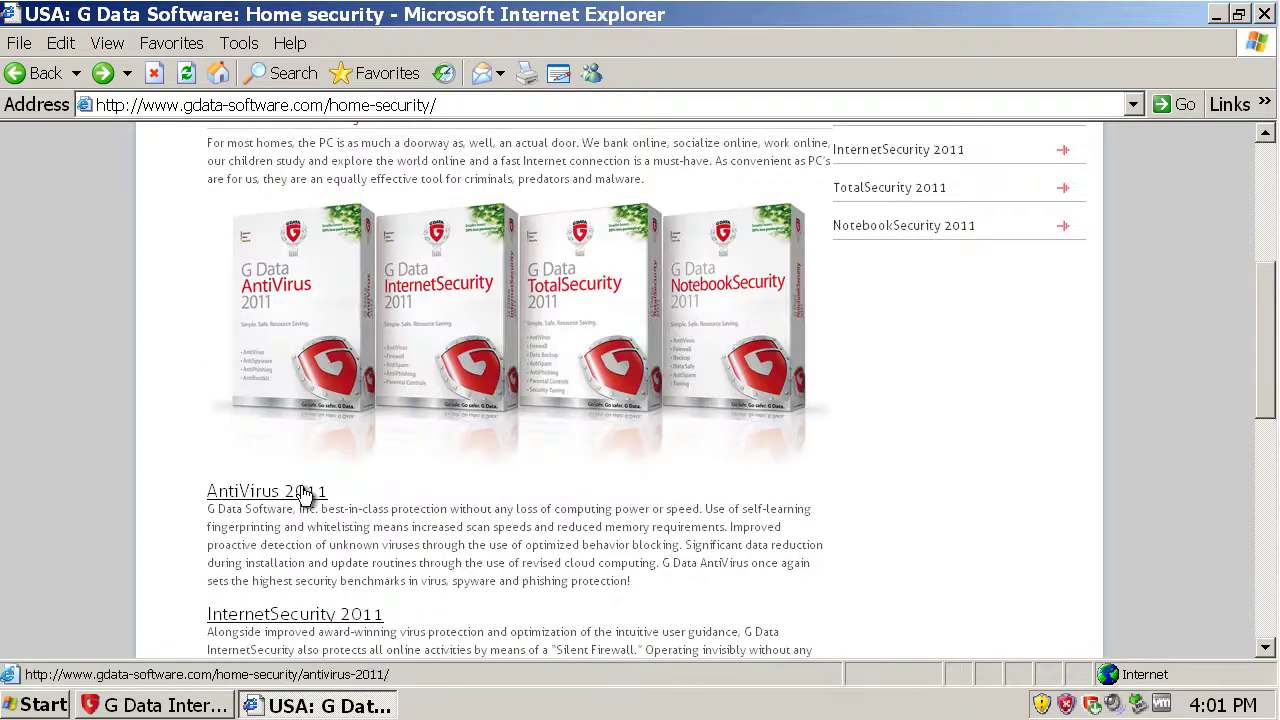
- View the AntiVirus 2011 store page, then close Internet Explorer
{"action": "left_click", "coordinate": [386, 499]}
{"action": "scroll", "coordinate": [393, 502], "scroll_direction": "down", "scroll_amount": 5}
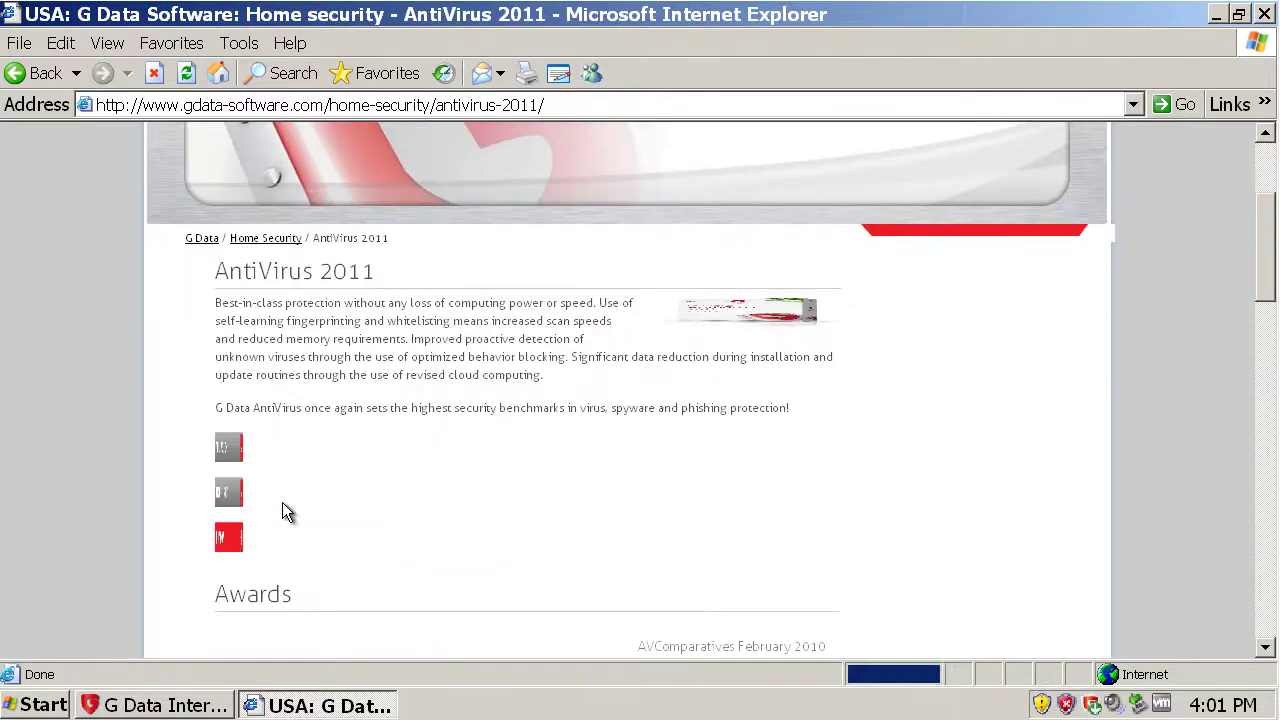
{"action": "left_click", "coordinate": [232, 540]}
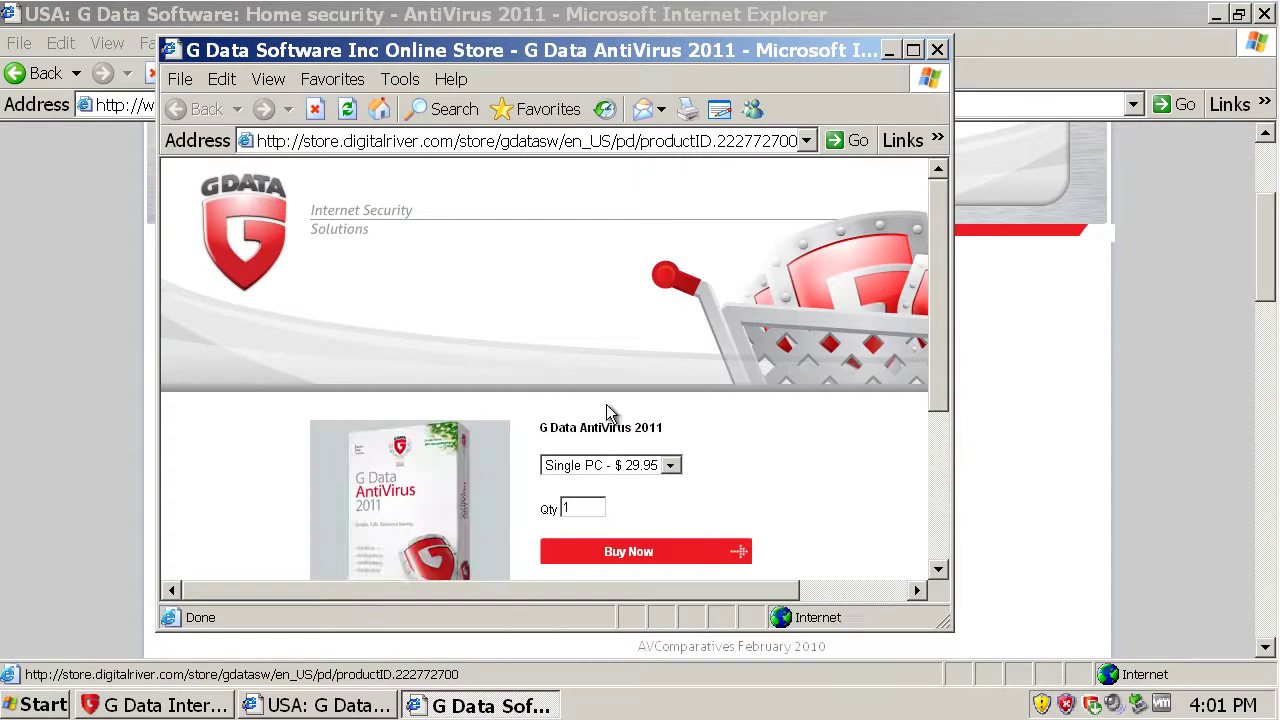
{"action": "left_click", "coordinate": [938, 52]}
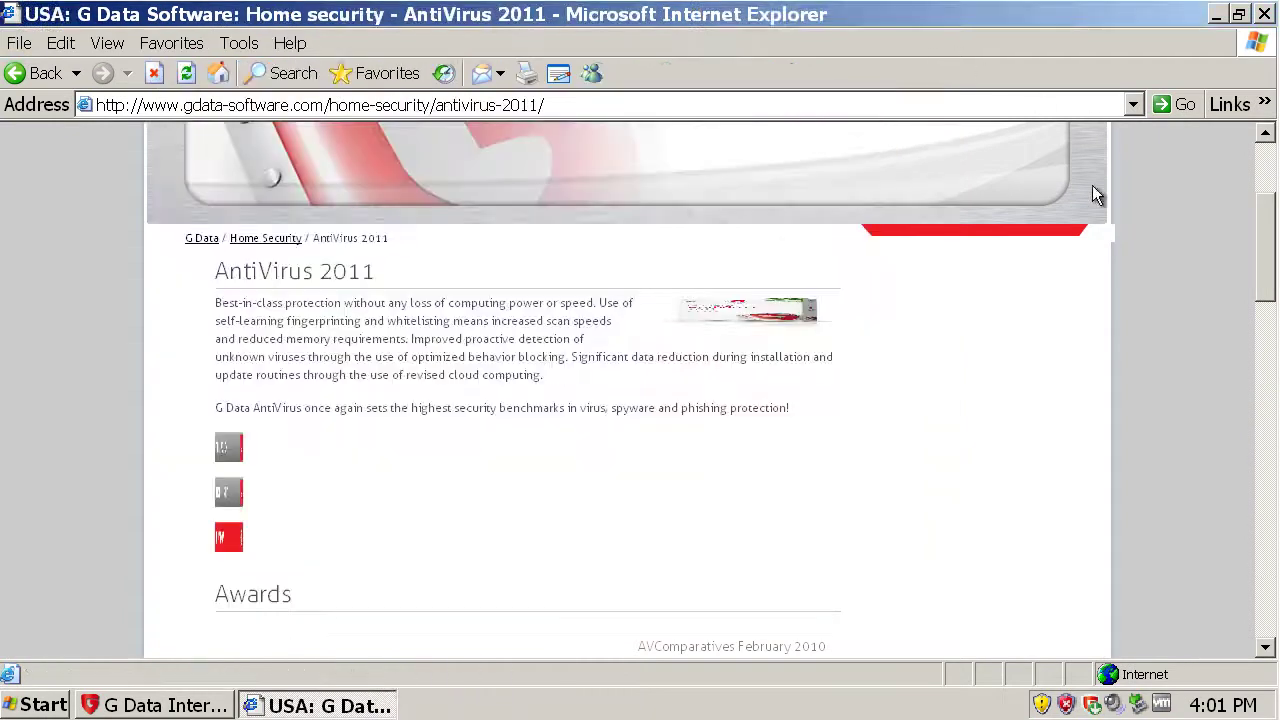
{"action": "left_click", "coordinate": [1264, 13]}
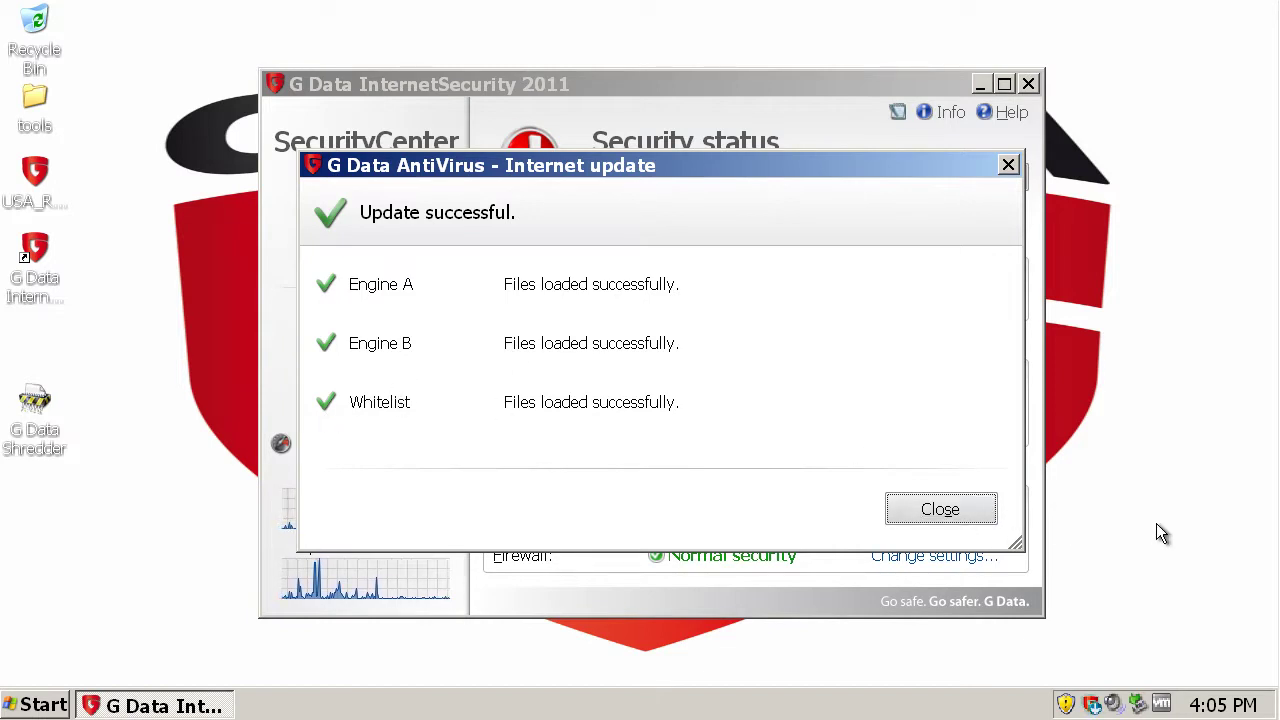
- Dismiss the virus update report and start the program version update, confirming with OK
{"action": "left_click", "coordinate": [957, 513]}
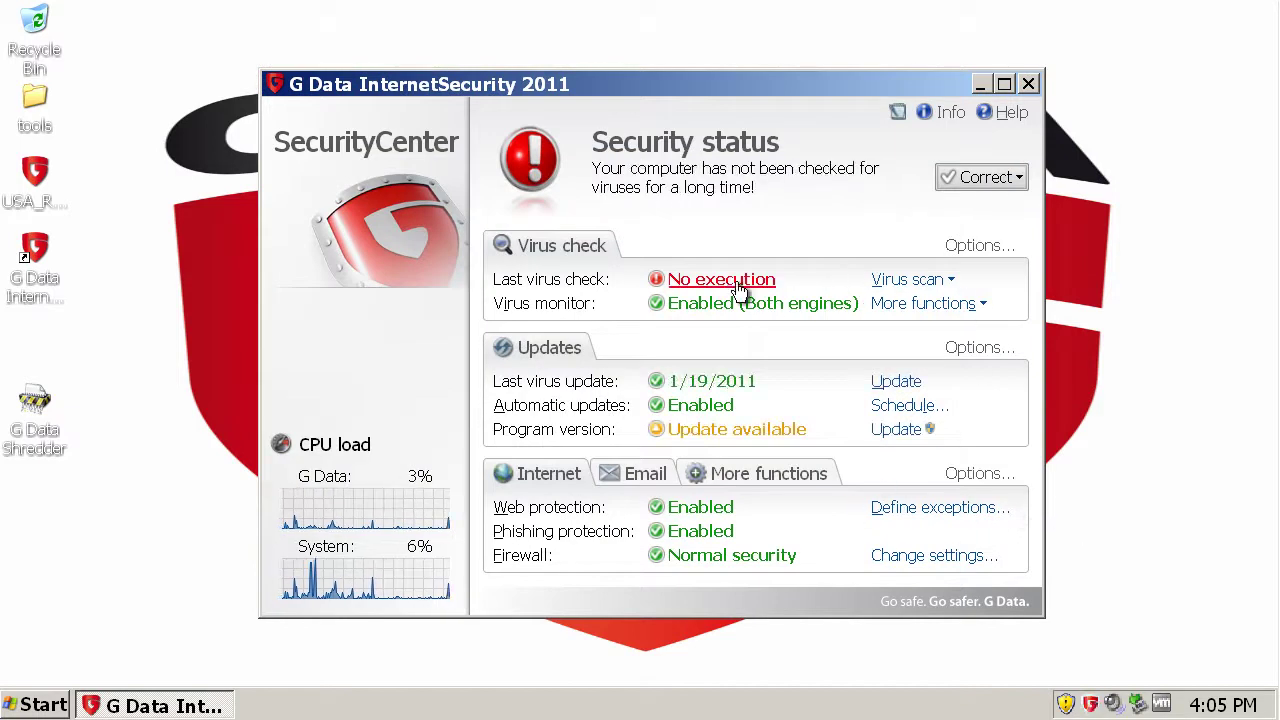
{"action": "left_click", "coordinate": [897, 429]}
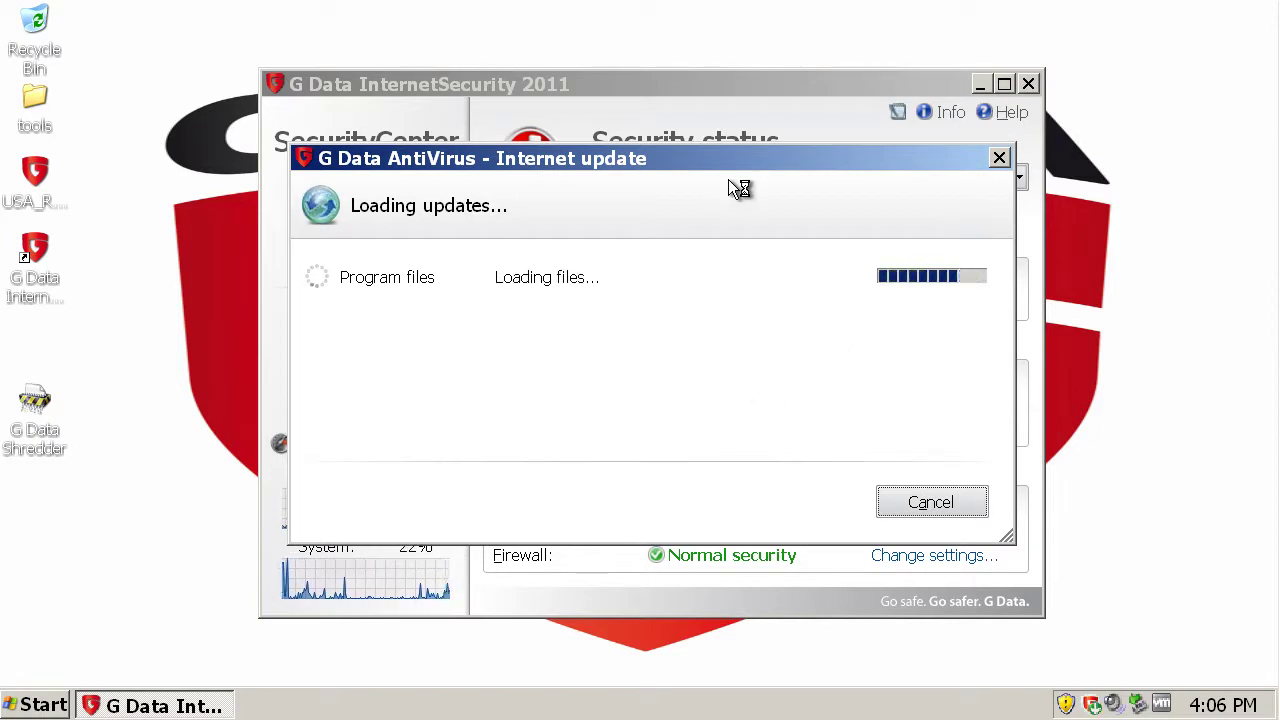
{"action": "left_click", "coordinate": [922, 482]}
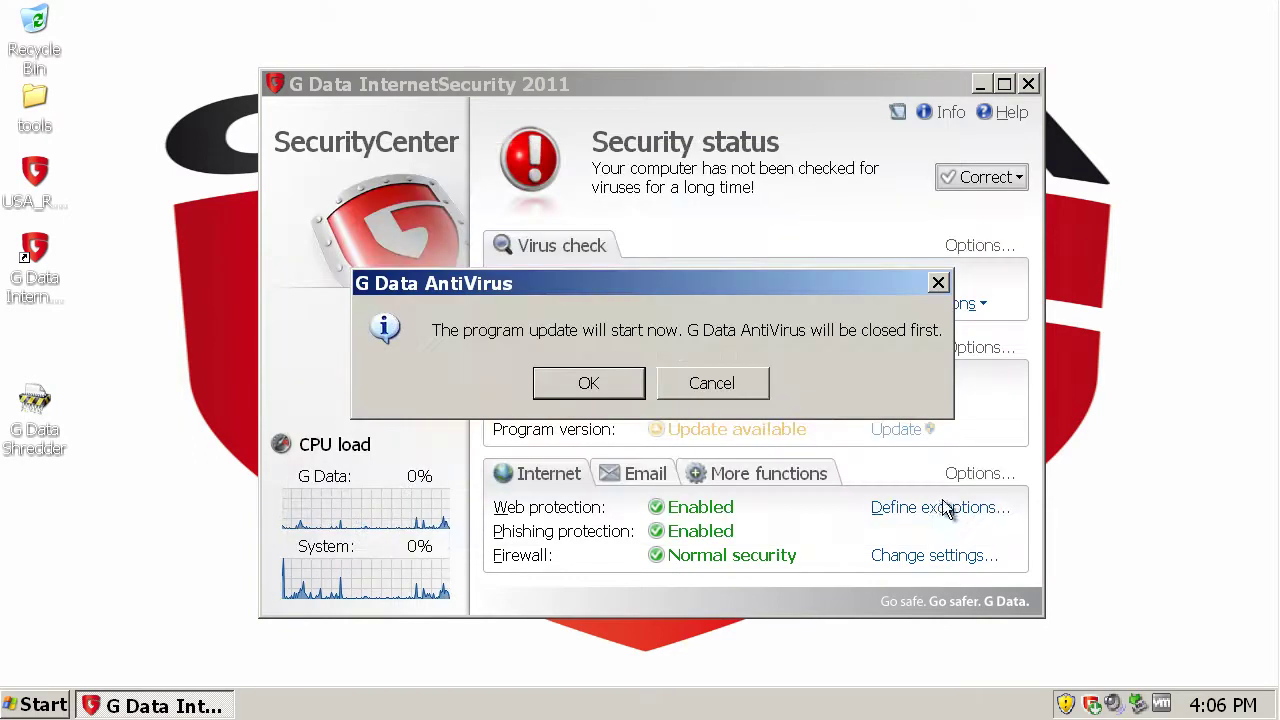
{"action": "left_click", "coordinate": [593, 385]}
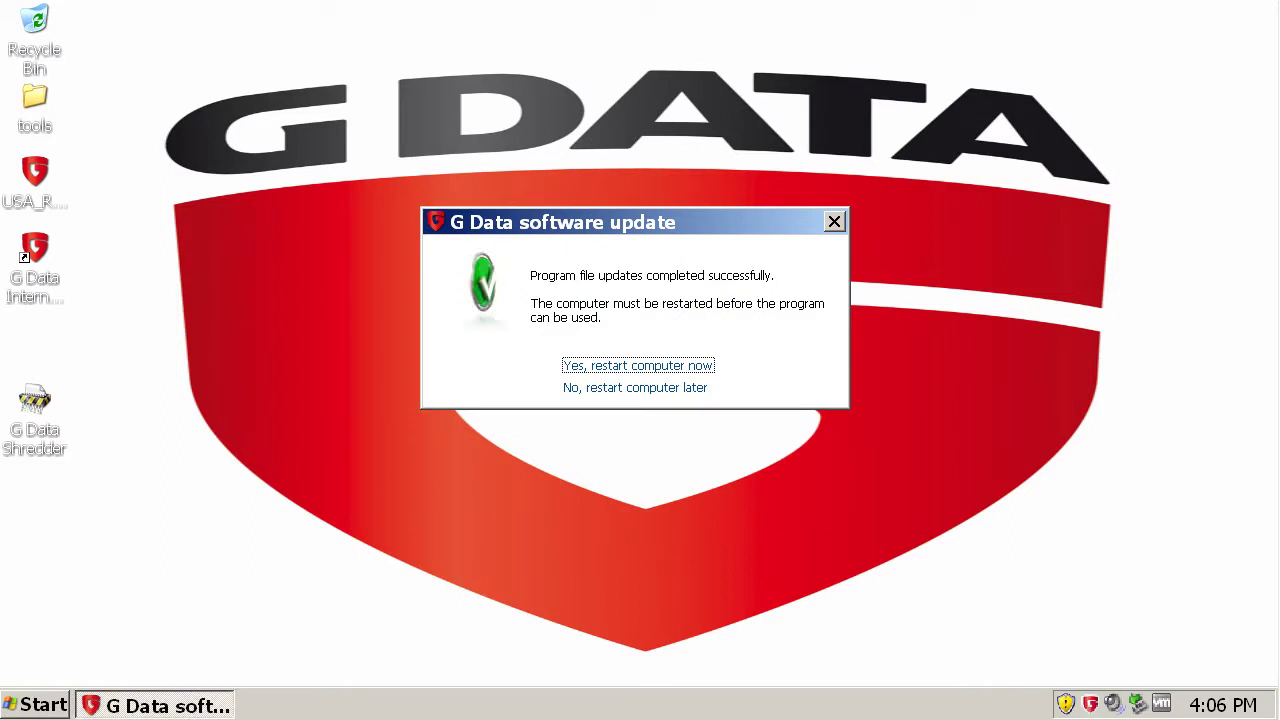
- Restart the computer, then select the 18[1].01.2011.7z archive on the desktop
{"action": "left_click", "coordinate": [703, 367]}
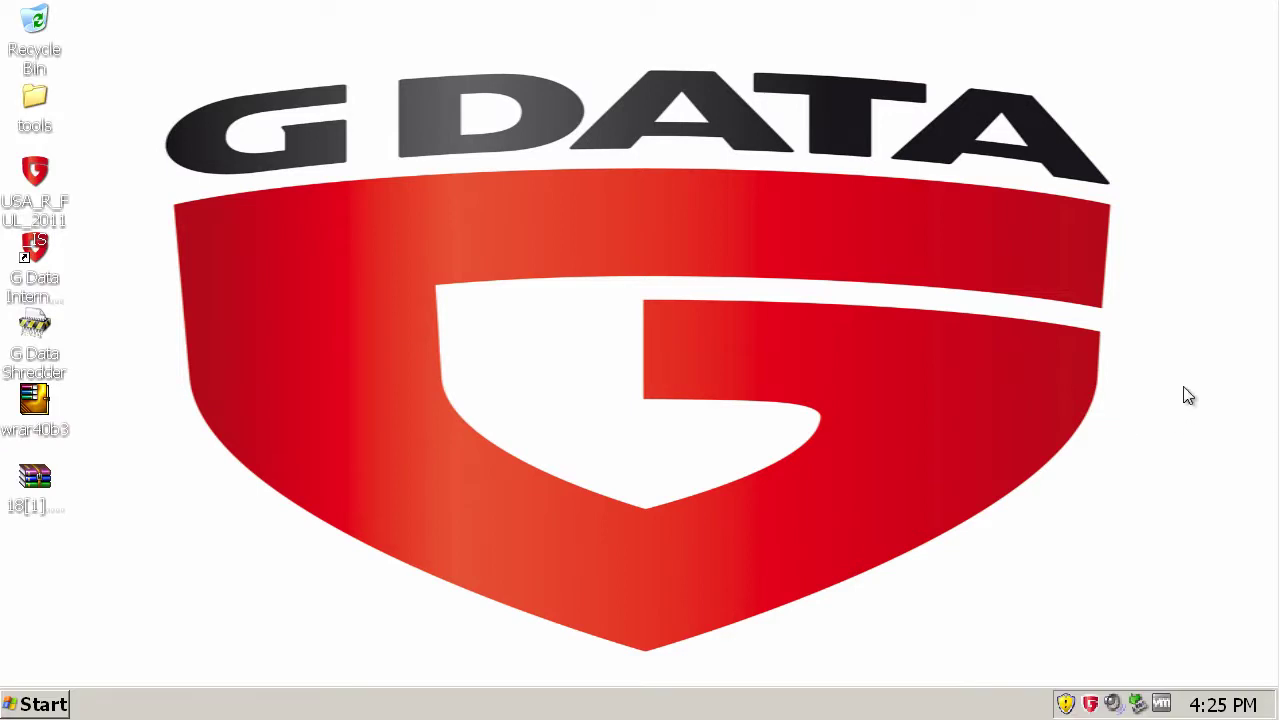
{"action": "left_click", "coordinate": [33, 487]}
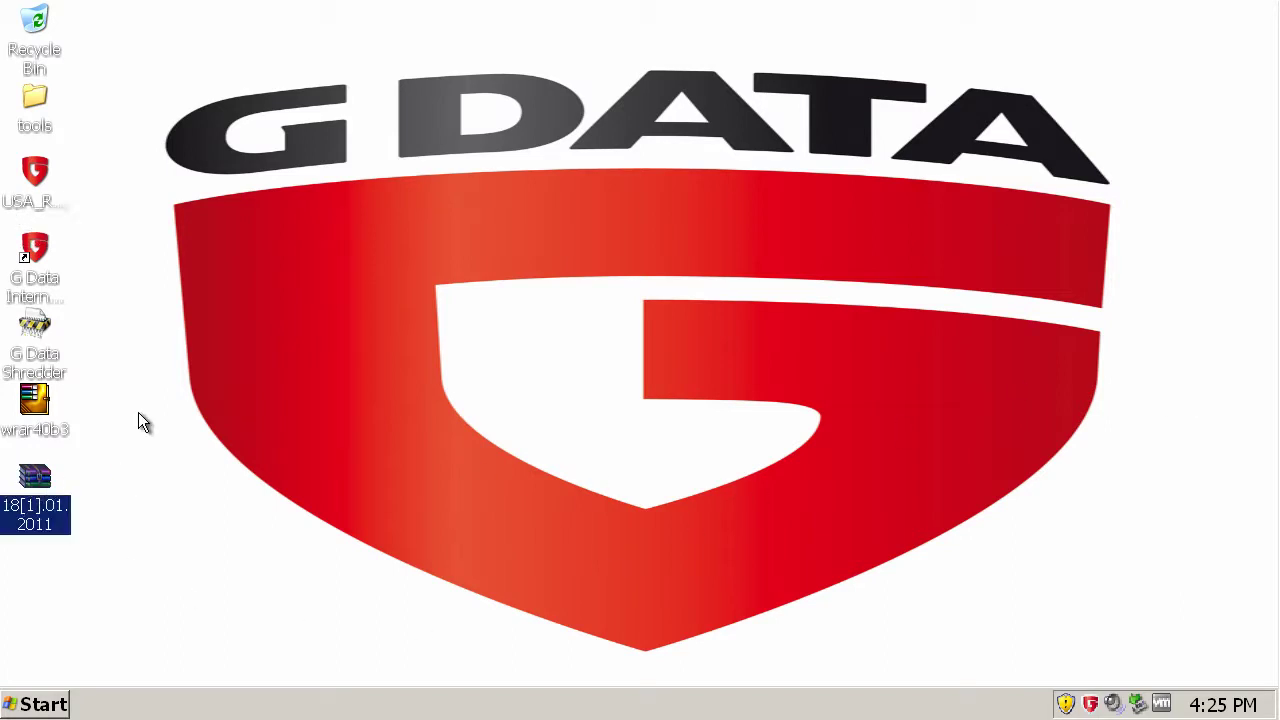
{"action": "double_click", "coordinate": [33, 477]}
{"action": "key", "text": "shift+F10"}
{"action": "left_click", "coordinate": [525, 236]}
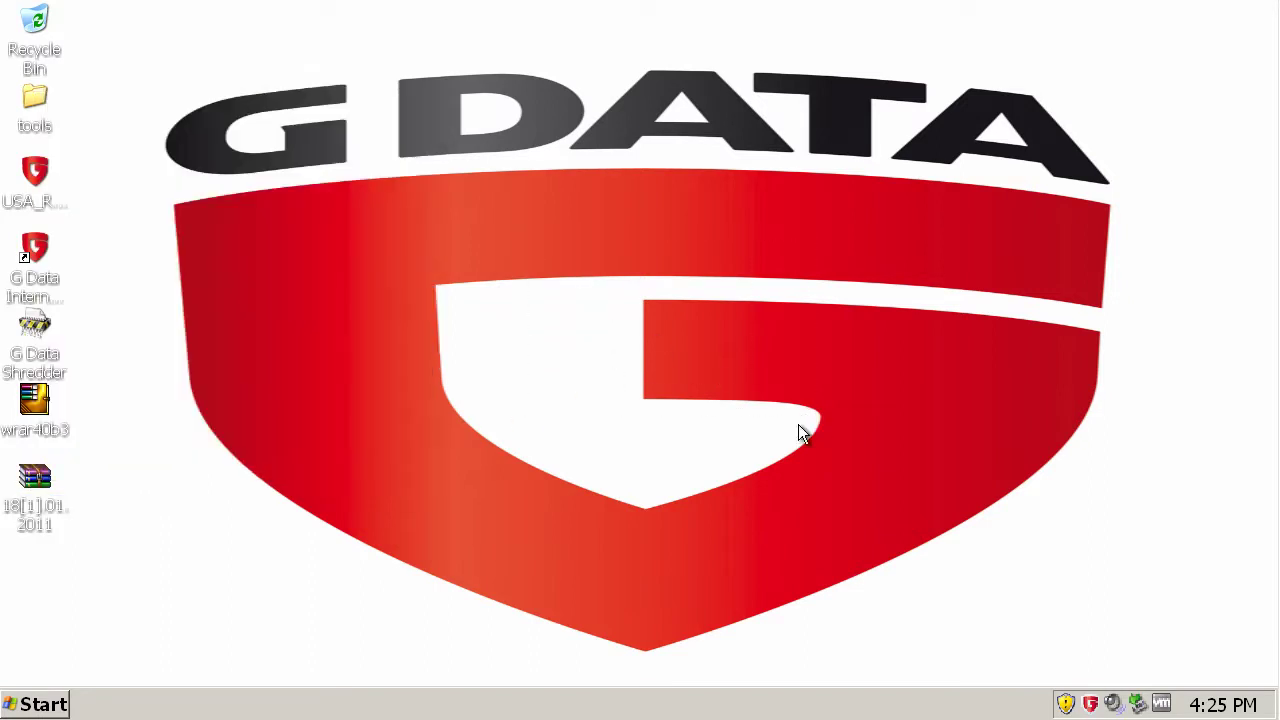
- Extract the archive to 18[1].01.2011\ by entering its password
{"action": "right_click", "coordinate": [42, 466]}
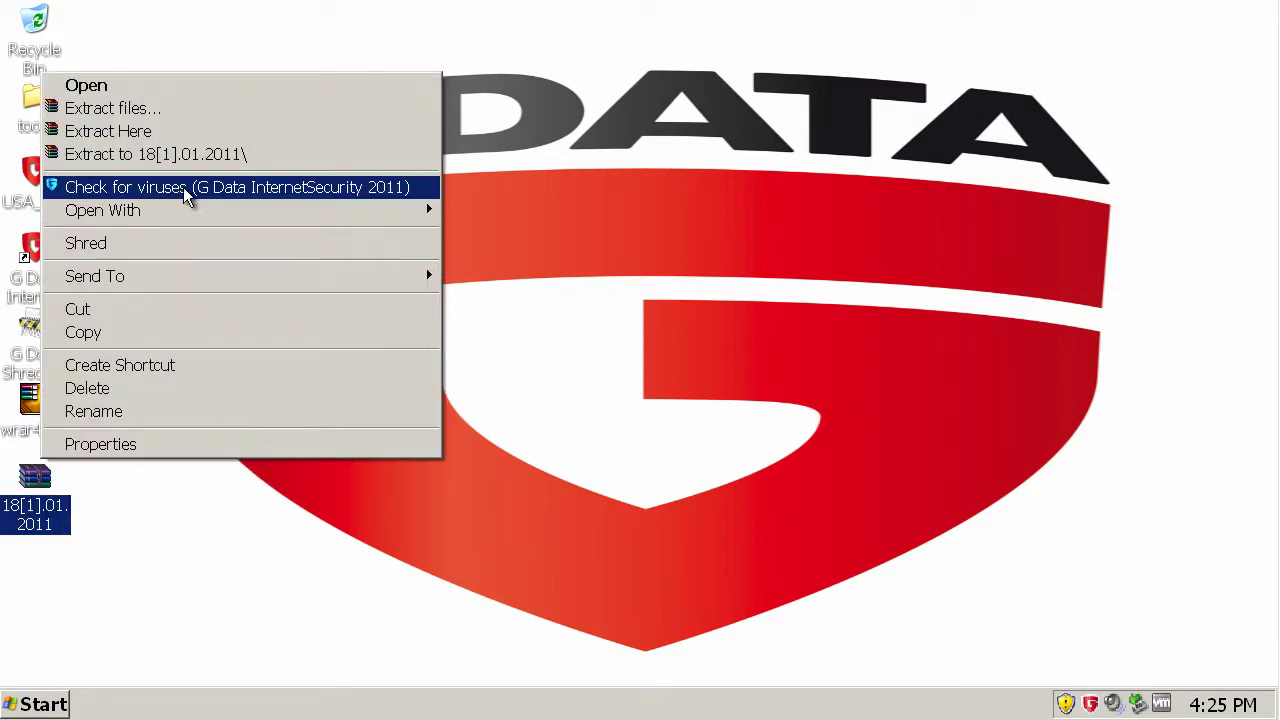
{"action": "left_click", "coordinate": [234, 154]}
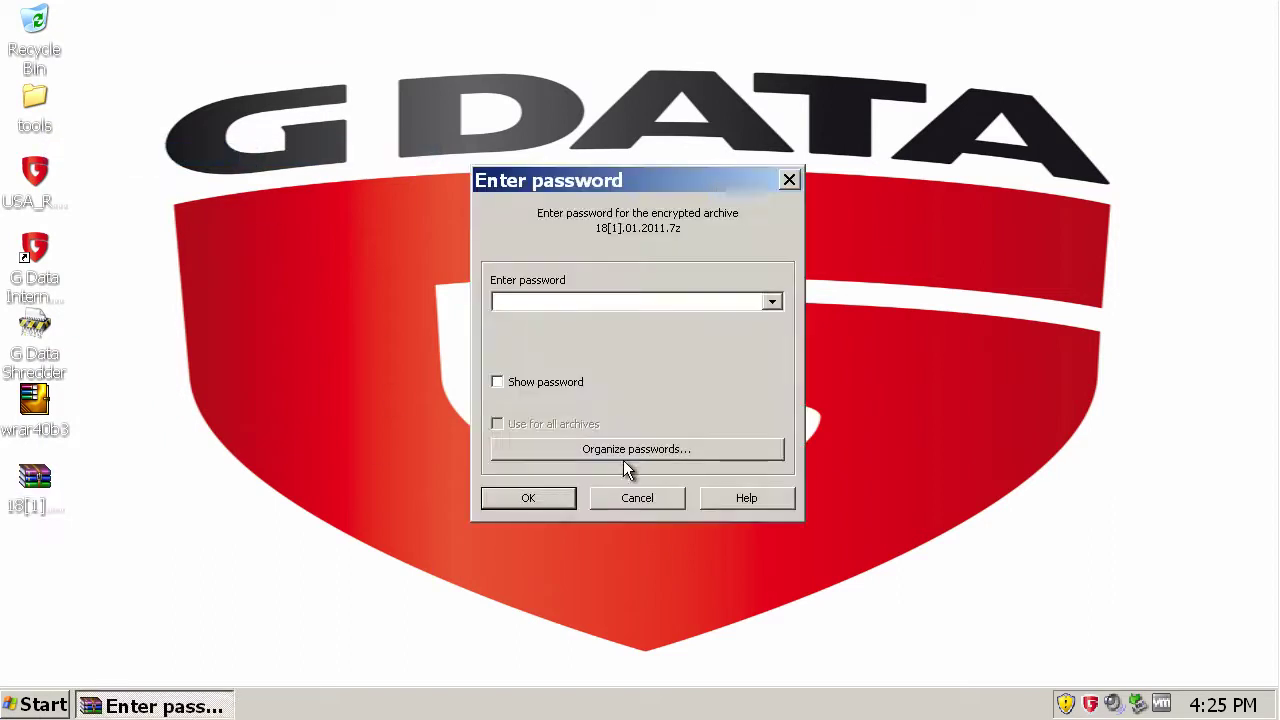
{"action": "type", "text": "**"}
{"action": "key", "text": "Return"}
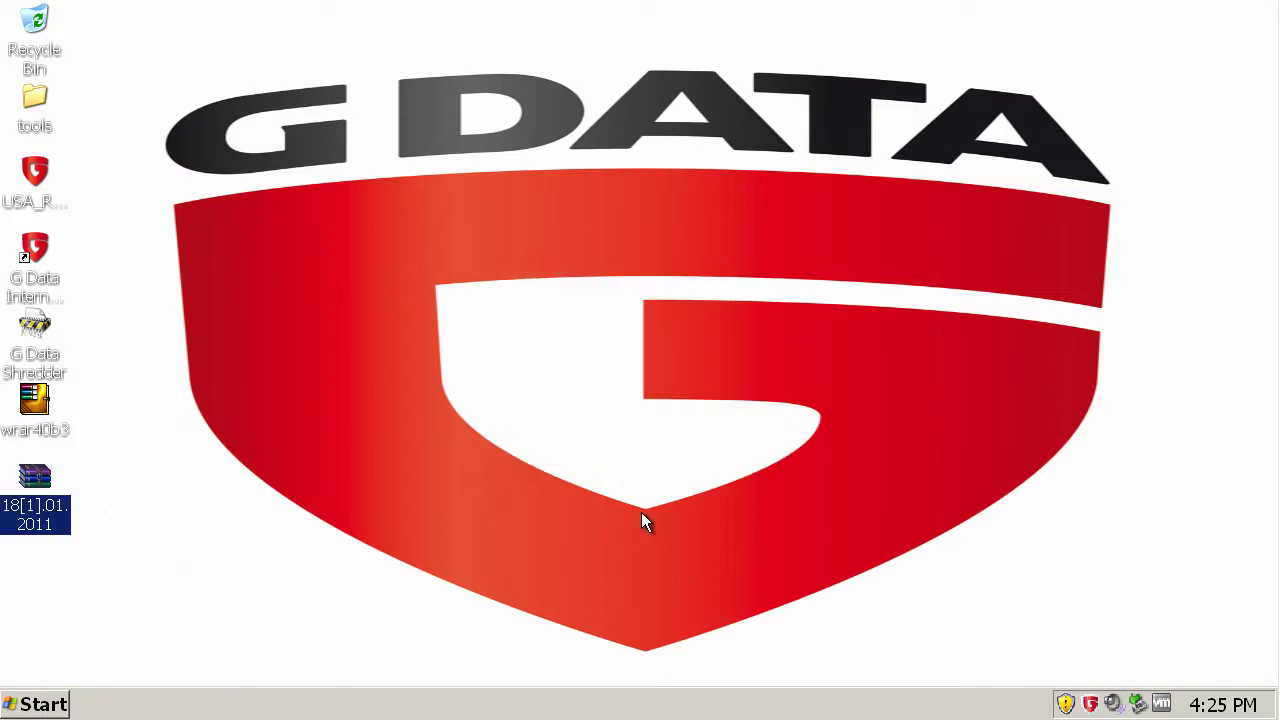
- Open the extracted 18.01.2011 samples folder and move its window up
{"action": "double_click", "coordinate": [36, 556]}
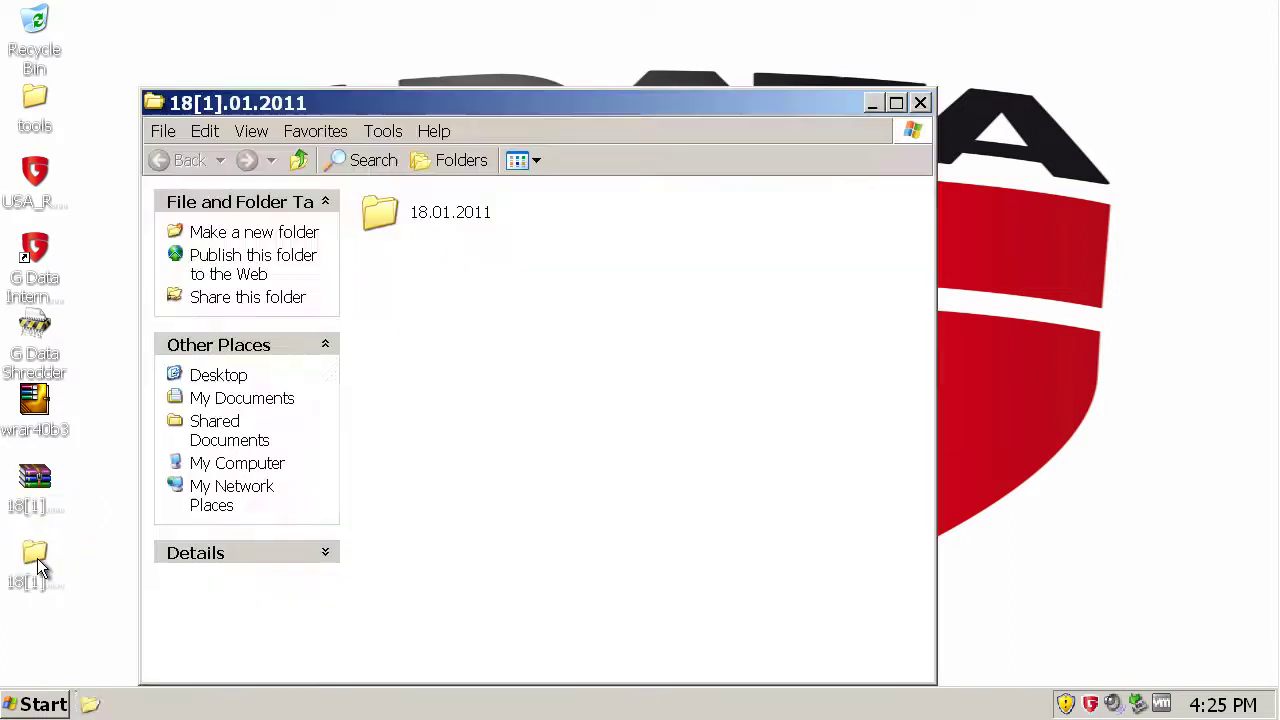
{"action": "left_click", "coordinate": [381, 210]}
{"action": "double_click", "coordinate": [381, 210]}
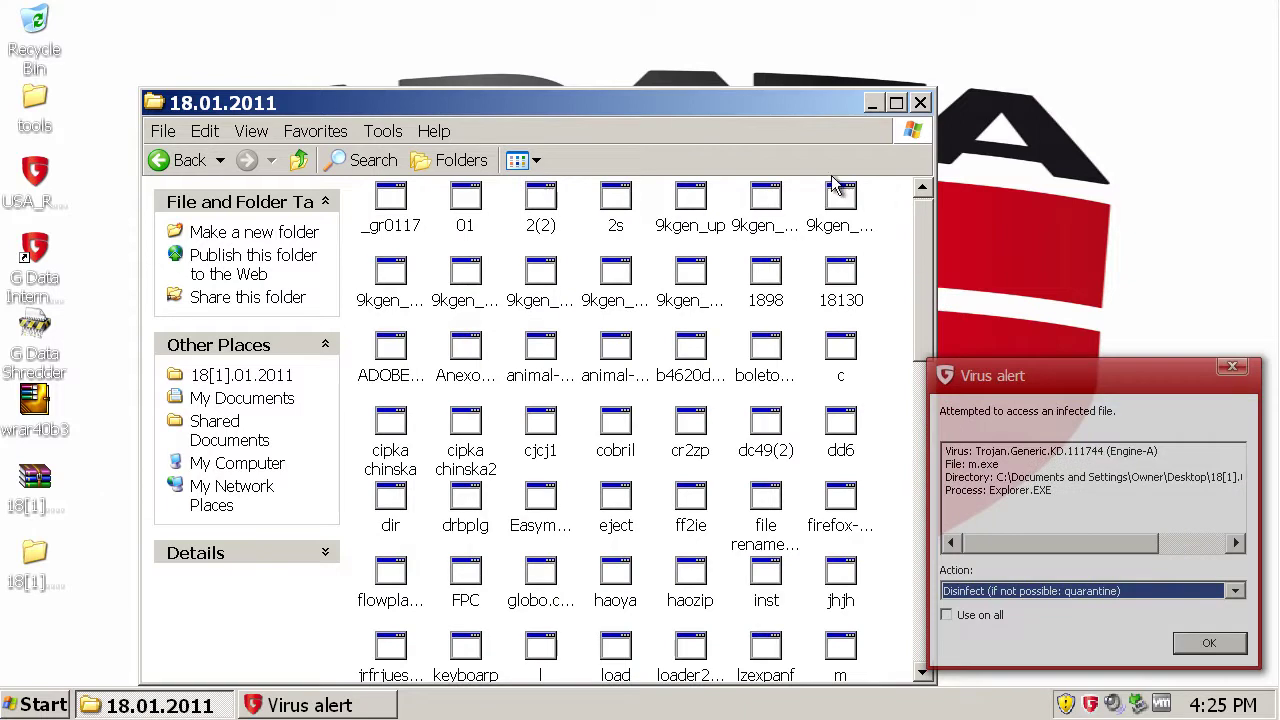
{"action": "left_click_drag", "start_coordinate": [797, 104], "coordinate": [791, 60]}
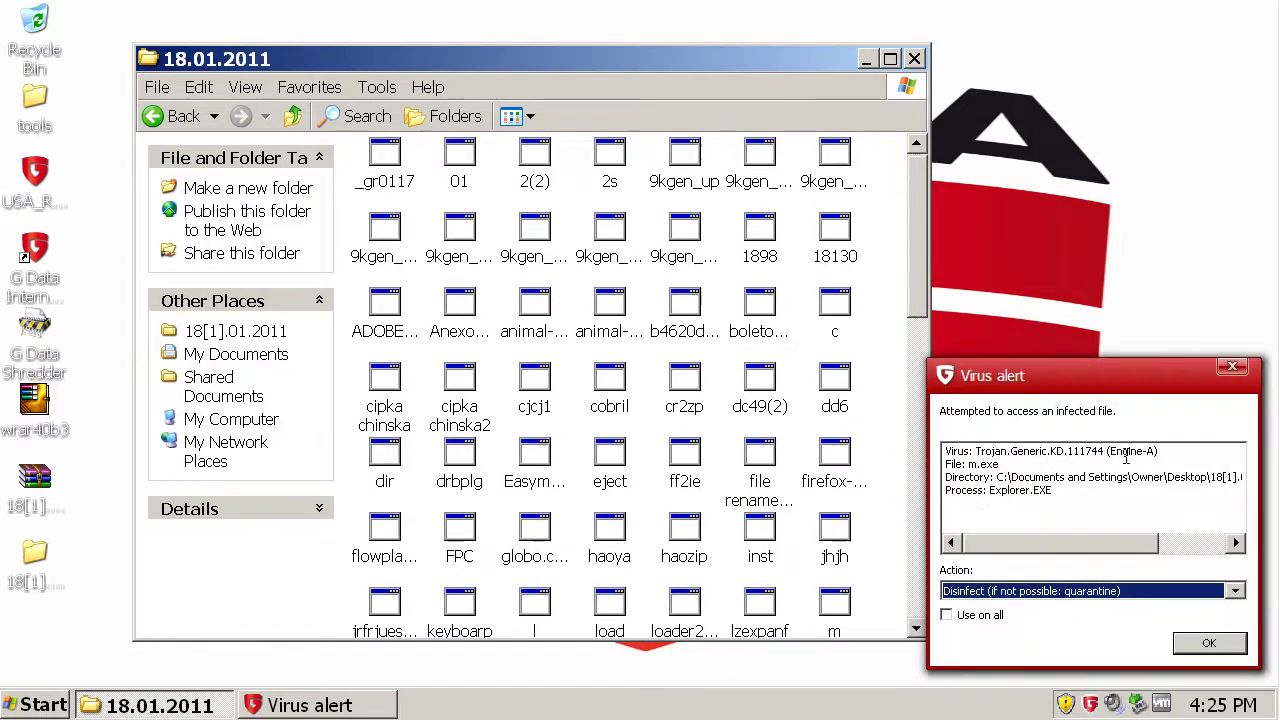
- Disinfect the infected m.exe and apply that action to all further detections
{"action": "left_click", "coordinate": [1209, 643]}
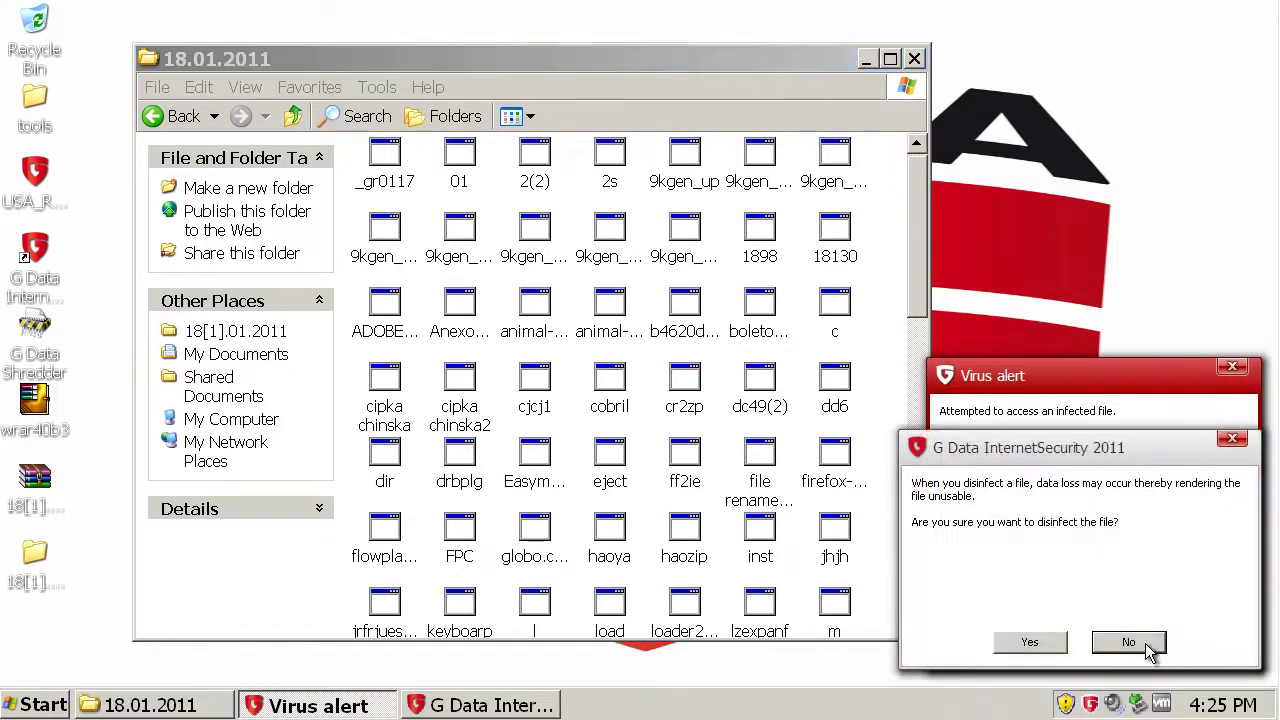
{"action": "left_click", "coordinate": [1021, 645]}
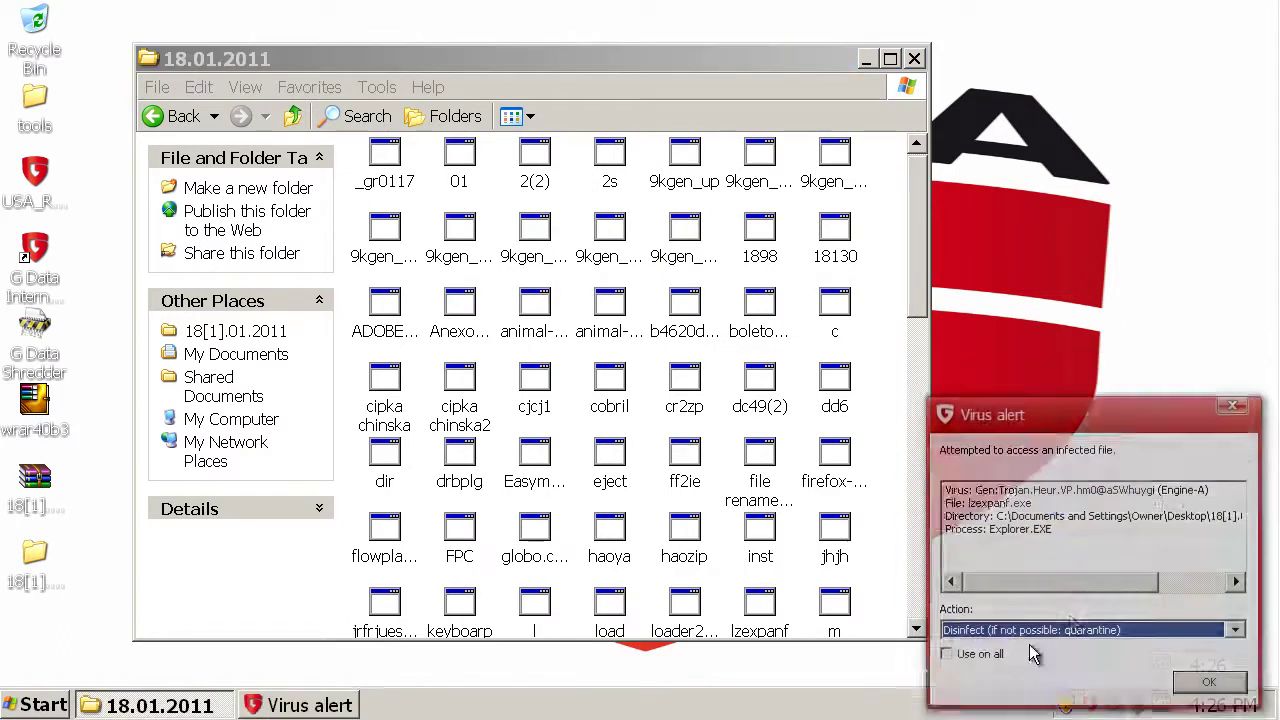
{"action": "left_click", "coordinate": [951, 615]}
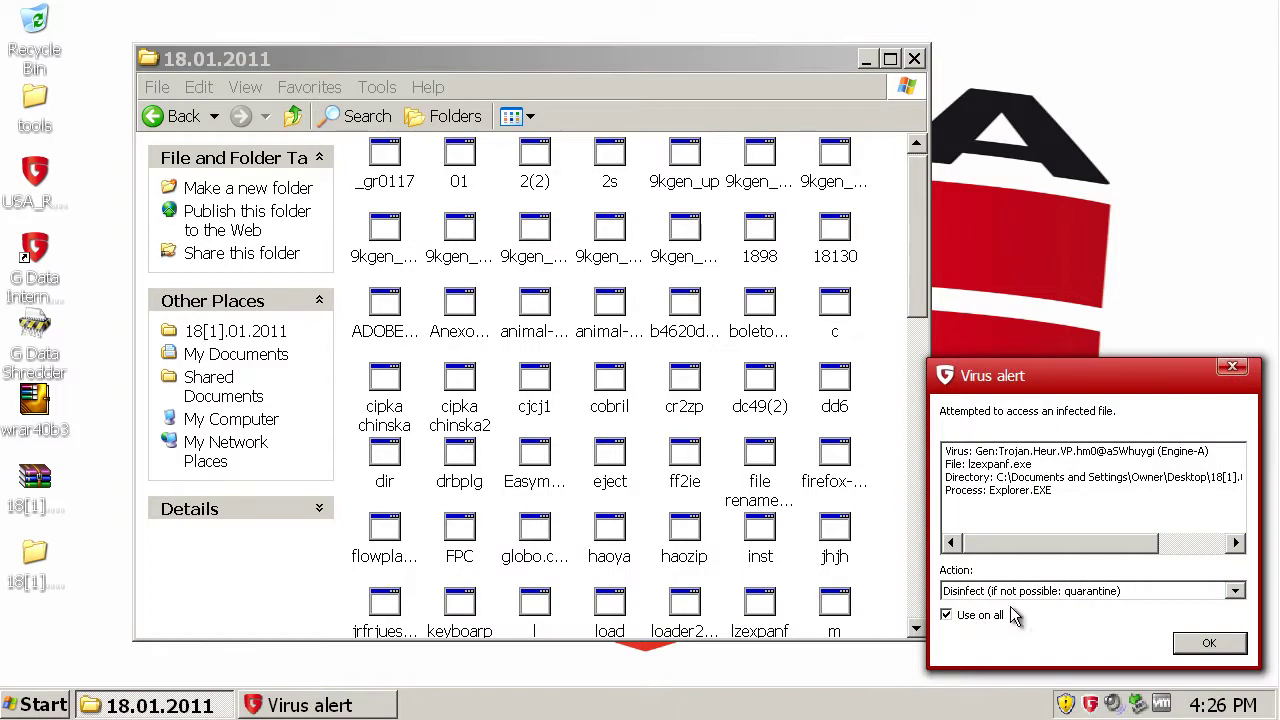
{"action": "left_click", "coordinate": [1209, 643]}
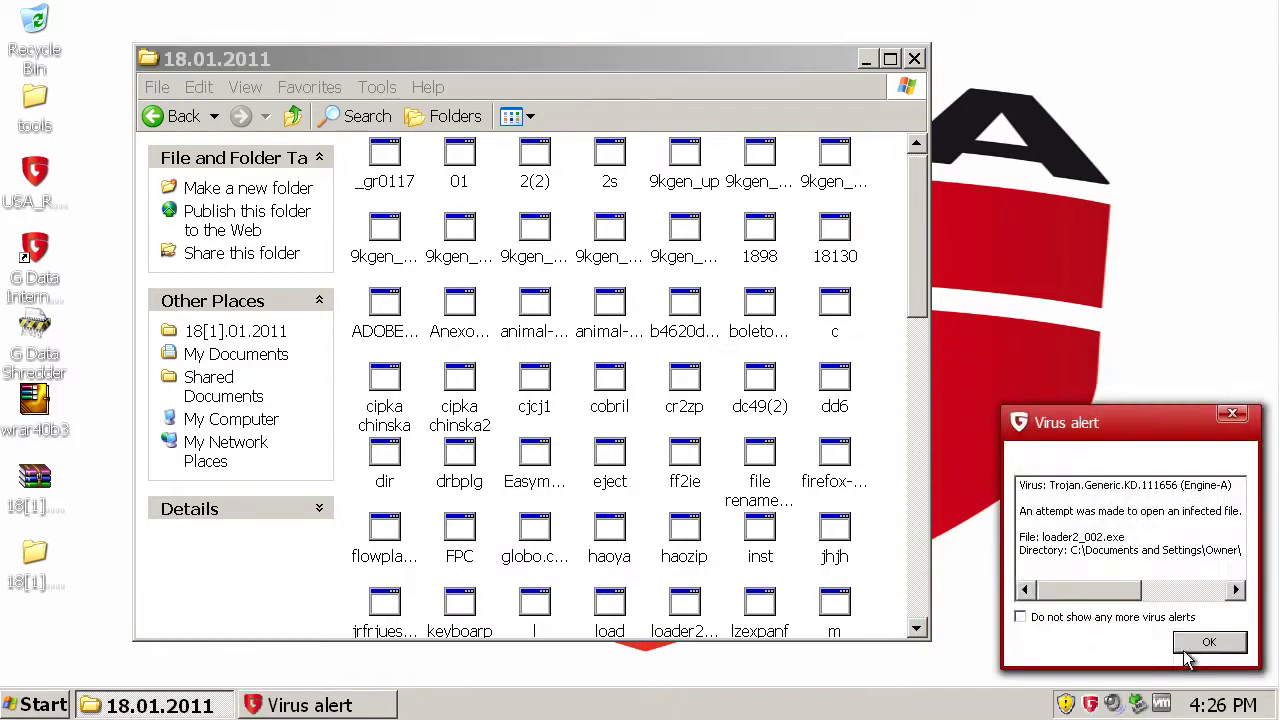
- Dismiss the stream of virus alerts from loader2_002.exe through shit_05.exe
{"action": "left_click", "coordinate": [1212, 643]}
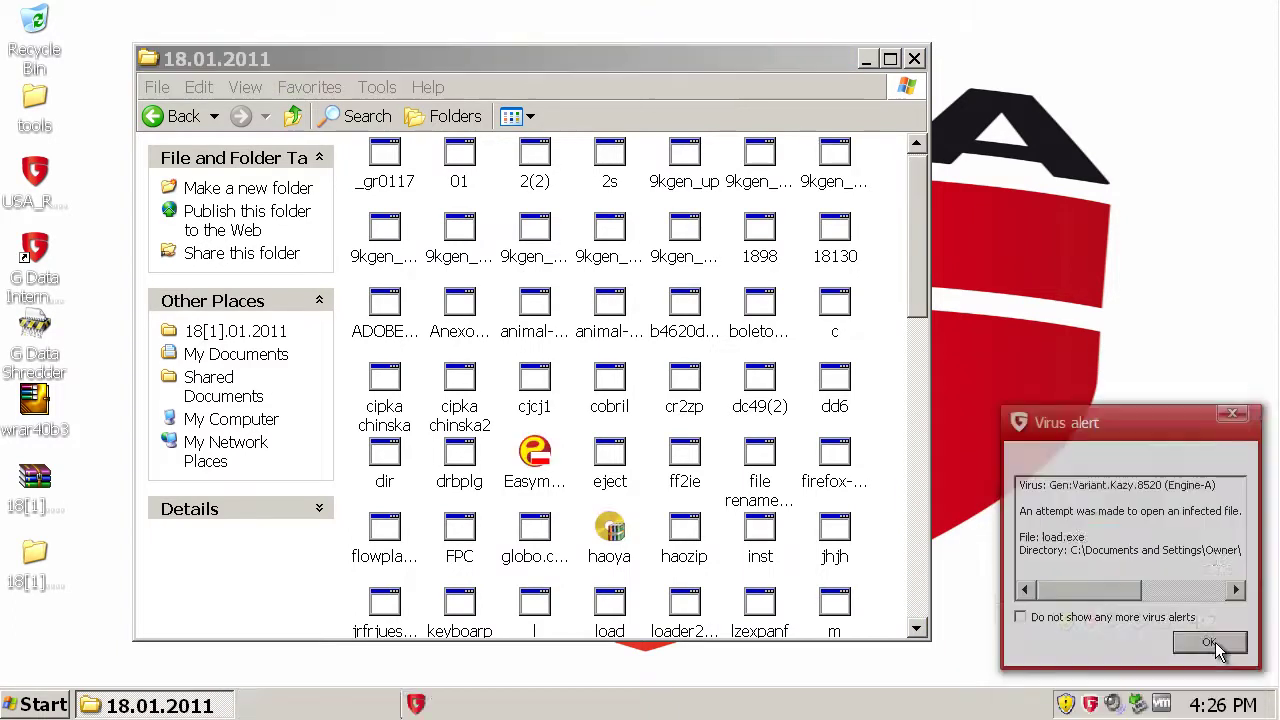
{"action": "left_click", "coordinate": [1212, 644]}
{"action": "left_click", "coordinate": [1212, 644]}
{"action": "left_click", "coordinate": [1212, 644]}
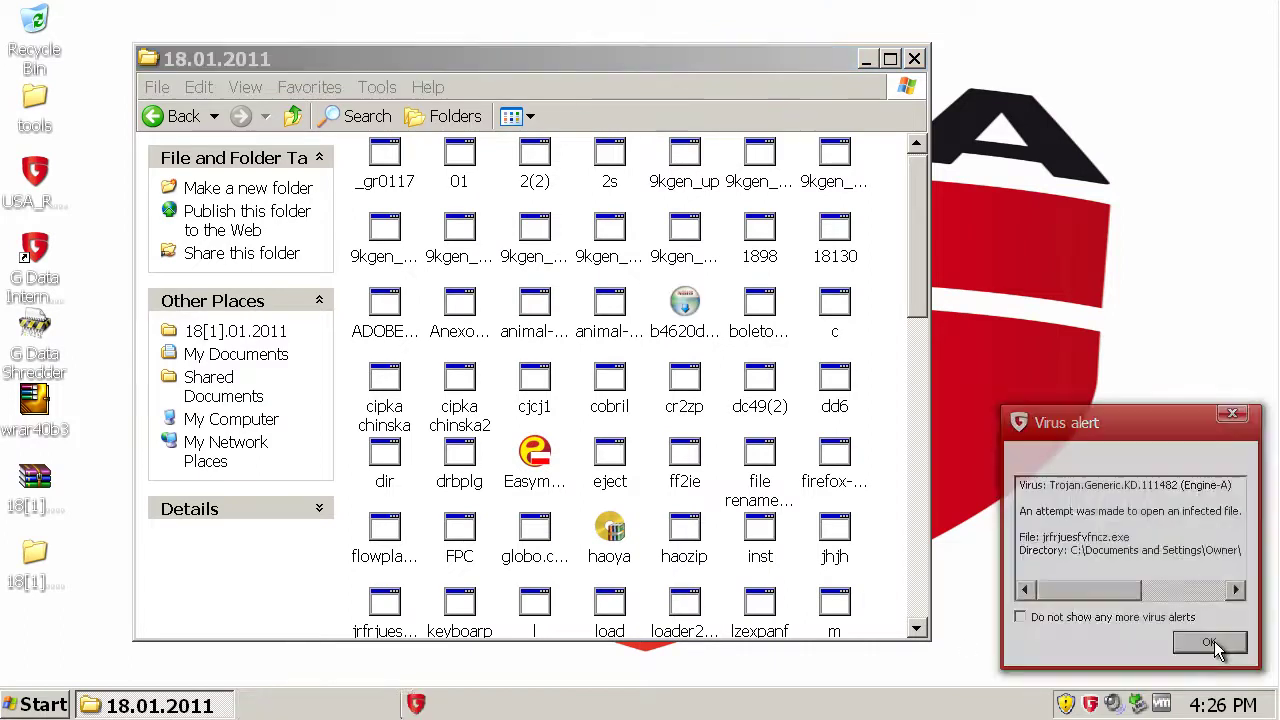
{"action": "left_click", "coordinate": [1212, 644]}
{"action": "left_click", "coordinate": [1212, 644]}
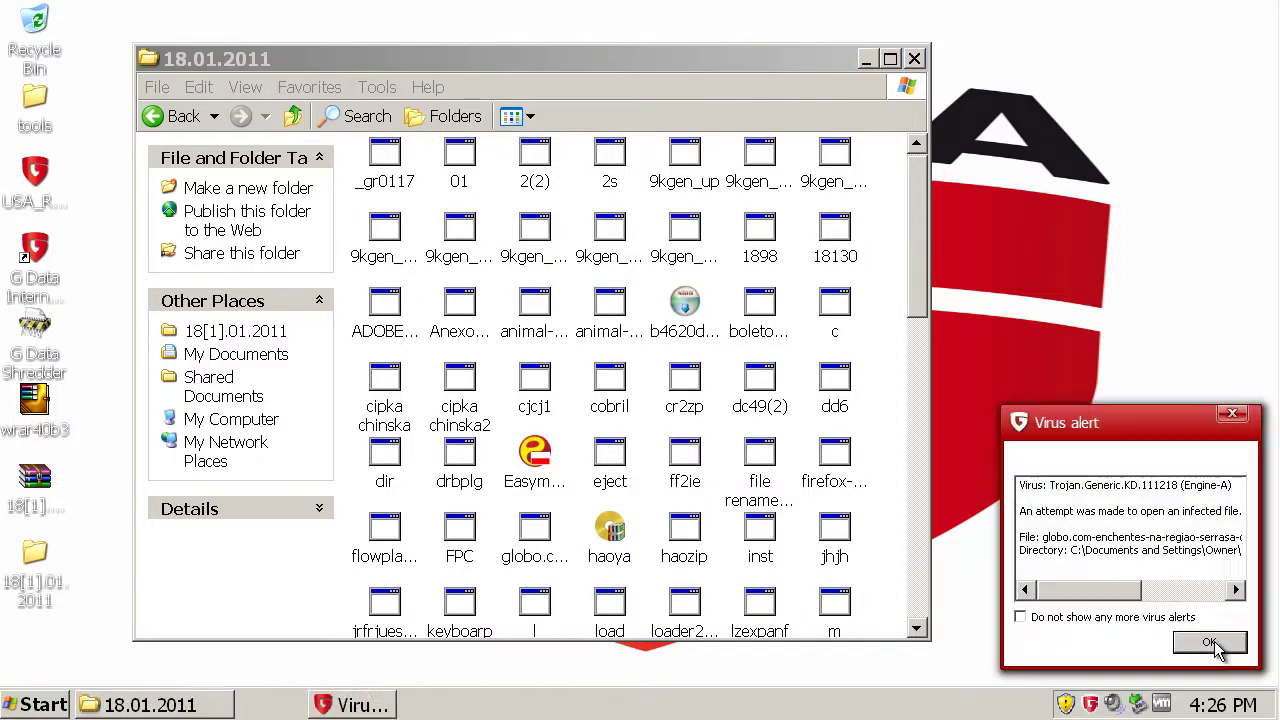
{"action": "left_click", "coordinate": [1212, 644]}
{"action": "left_click", "coordinate": [1217, 642]}
{"action": "left_click", "coordinate": [1220, 640]}
{"action": "left_click", "coordinate": [1226, 646]}
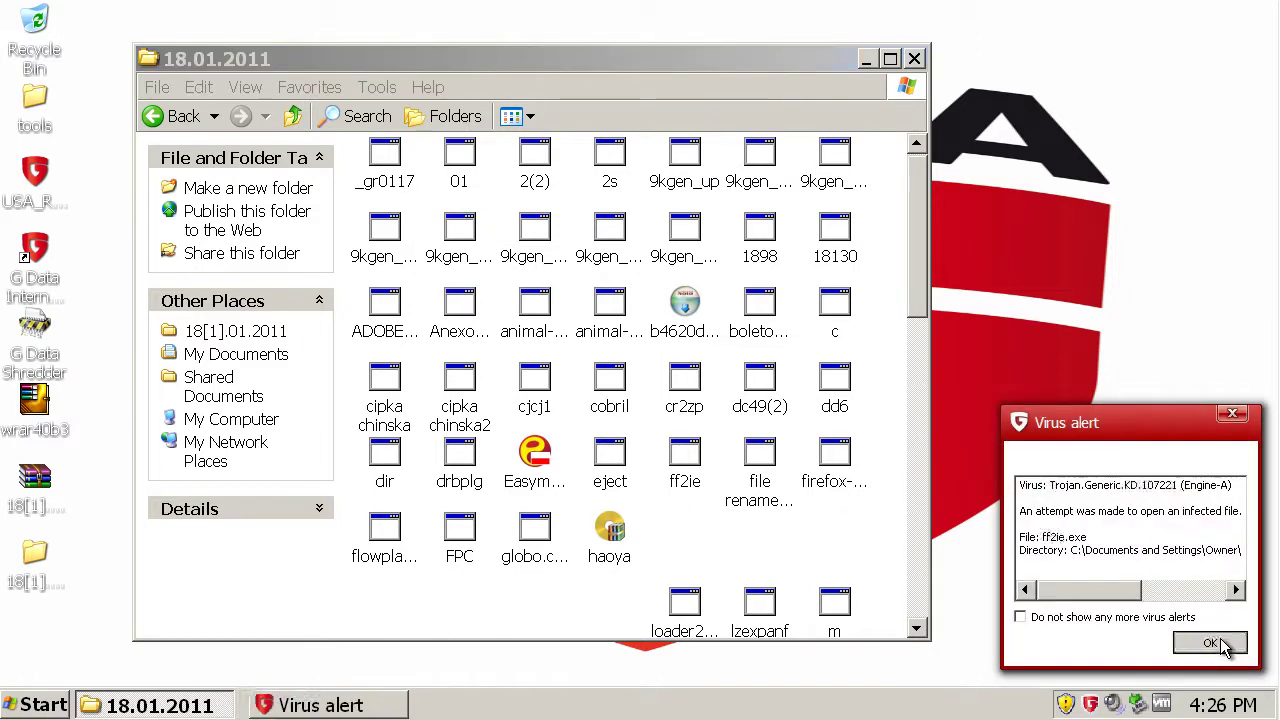
{"action": "left_click", "coordinate": [1226, 646]}
{"action": "left_click", "coordinate": [1226, 646]}
{"action": "left_click", "coordinate": [1227, 646]}
{"action": "left_click", "coordinate": [1226, 645]}
{"action": "left_click", "coordinate": [1226, 645]}
{"action": "left_click", "coordinate": [1227, 645]}
{"action": "left_click", "coordinate": [1227, 645]}
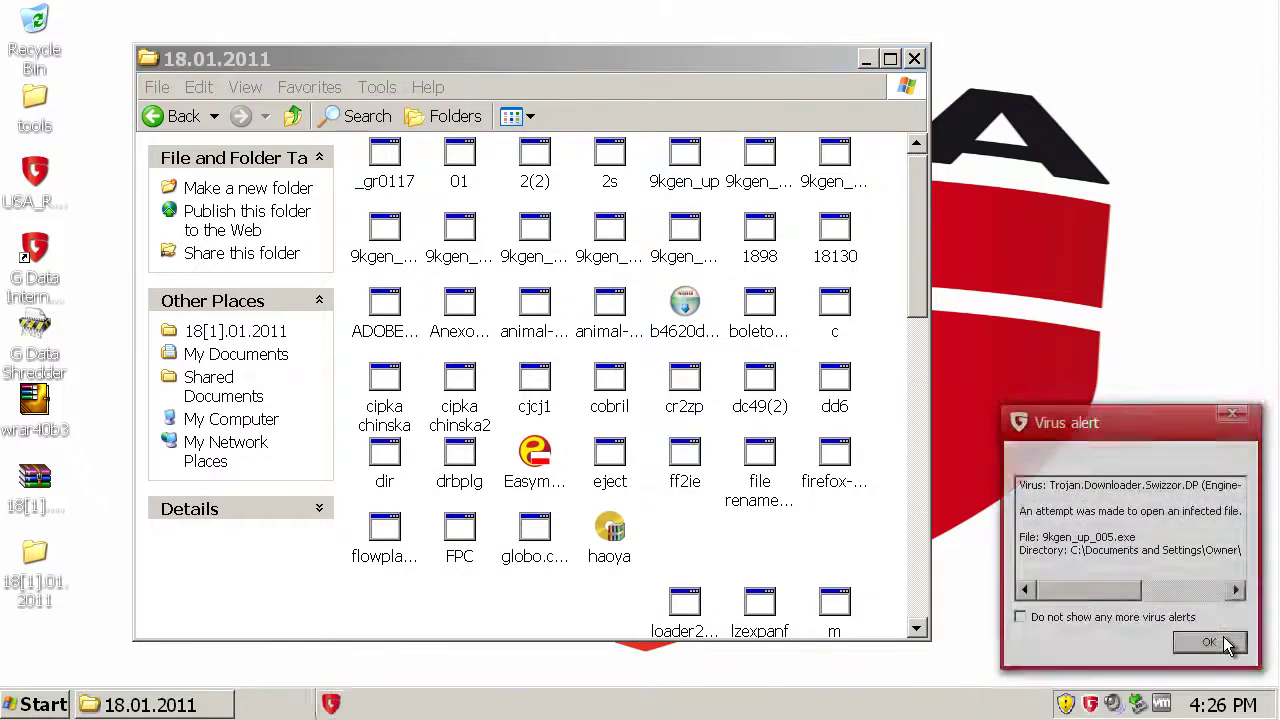
{"action": "left_click", "coordinate": [1227, 645]}
{"action": "left_click", "coordinate": [1227, 645]}
{"action": "left_click", "coordinate": [1227, 645]}
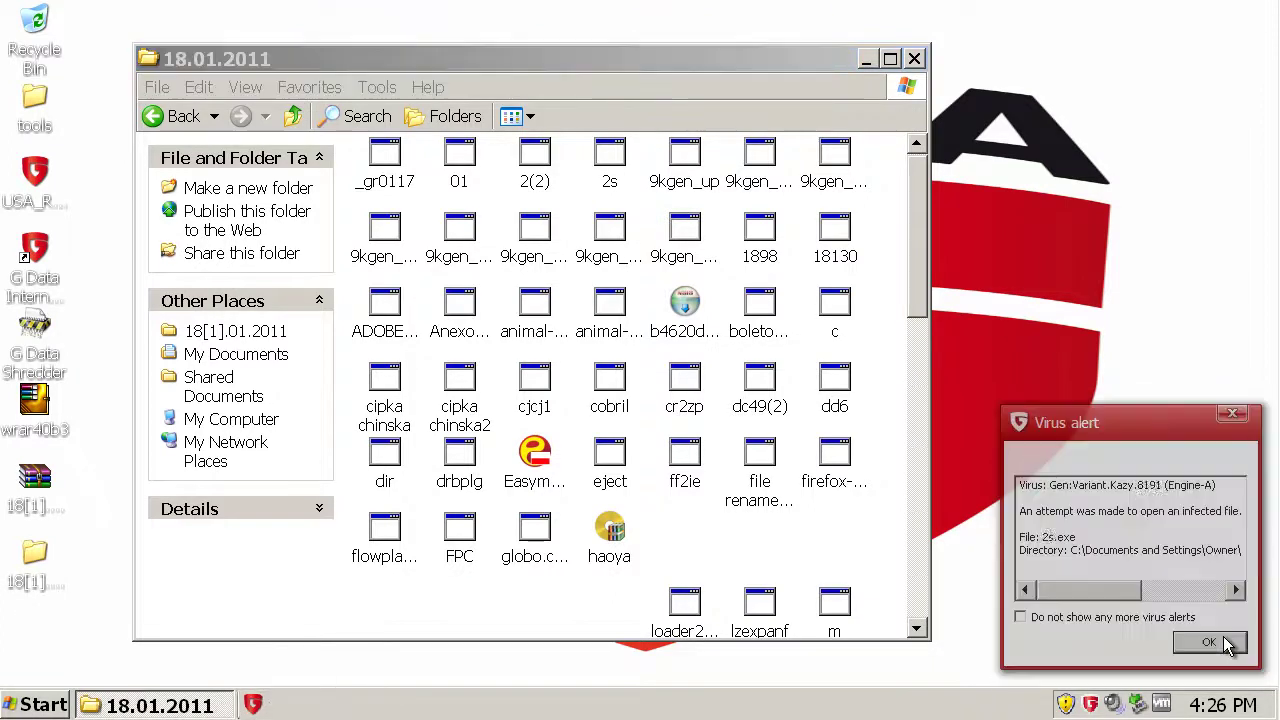
{"action": "left_click", "coordinate": [1227, 645]}
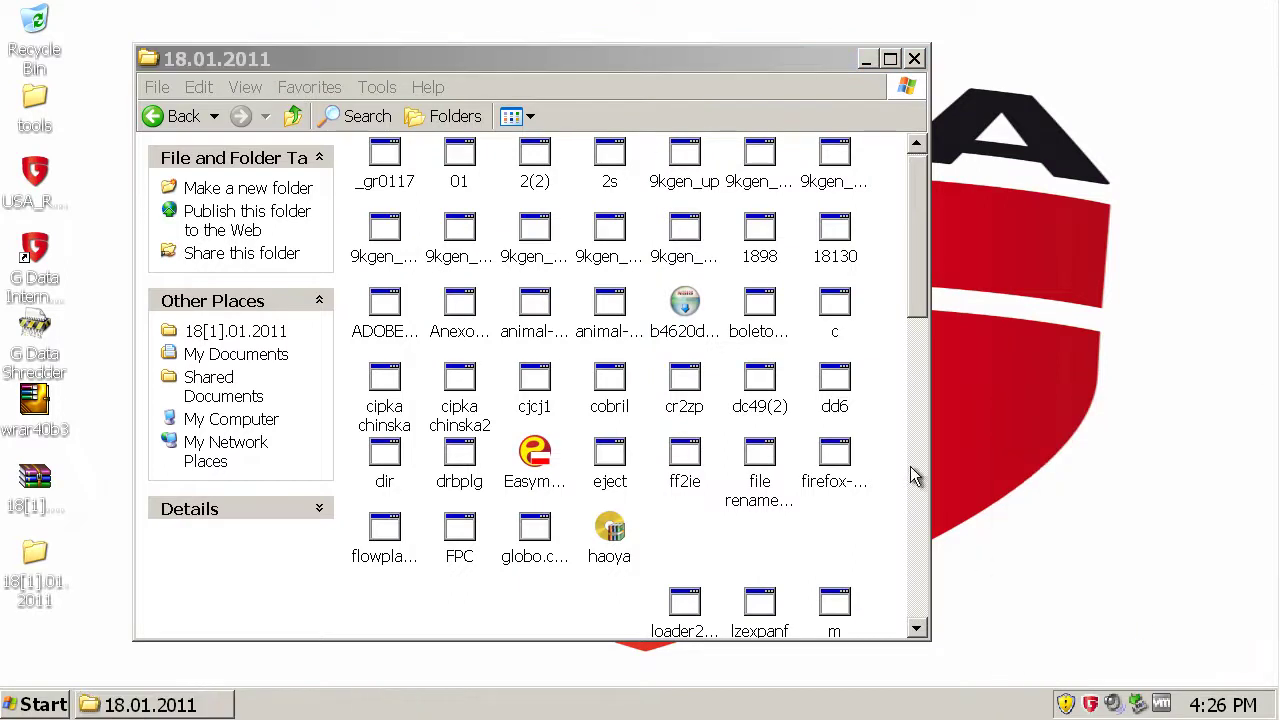
{"action": "left_click_drag", "start_coordinate": [914, 260], "coordinate": [957, 611]}
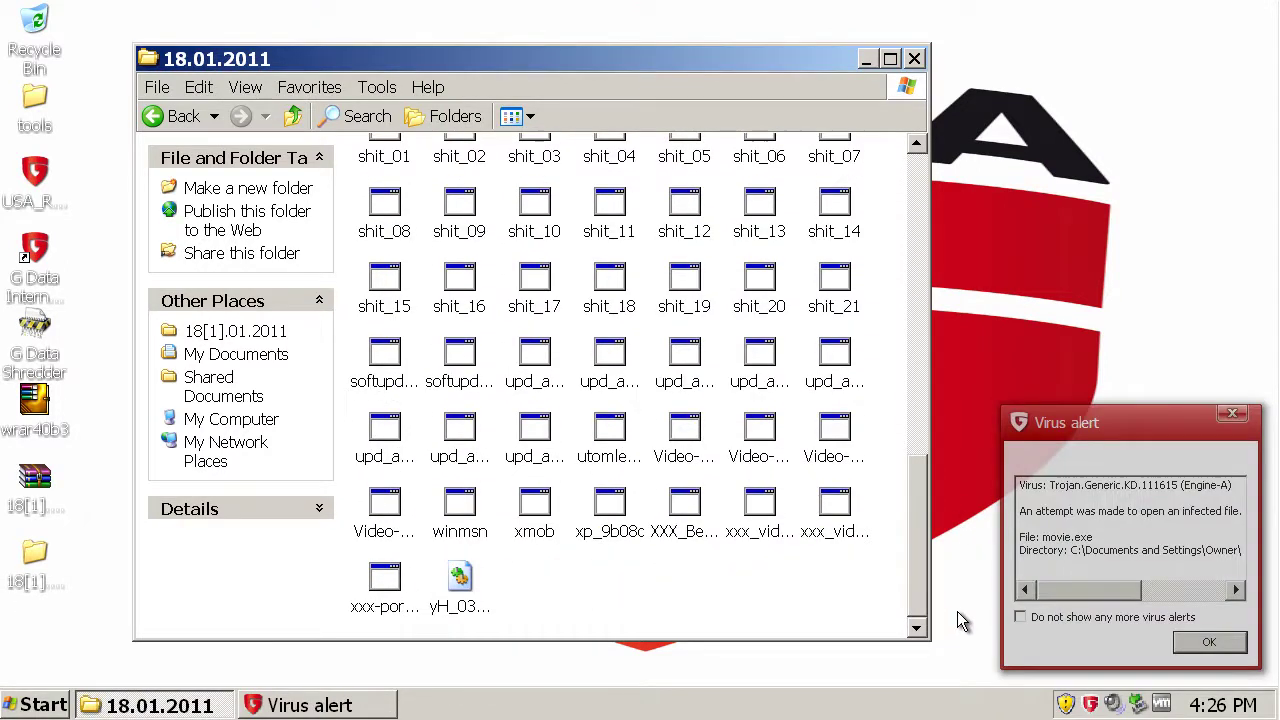
{"action": "left_click", "coordinate": [1211, 645]}
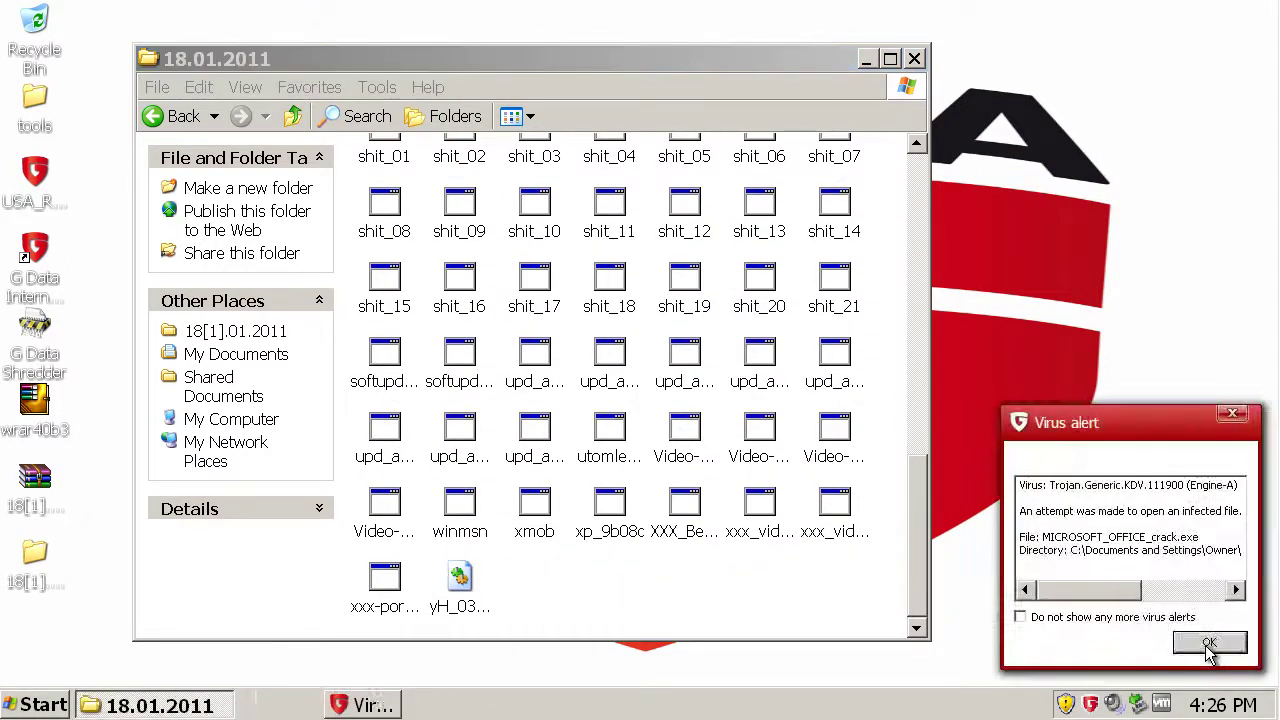
{"action": "left_click", "coordinate": [1211, 645]}
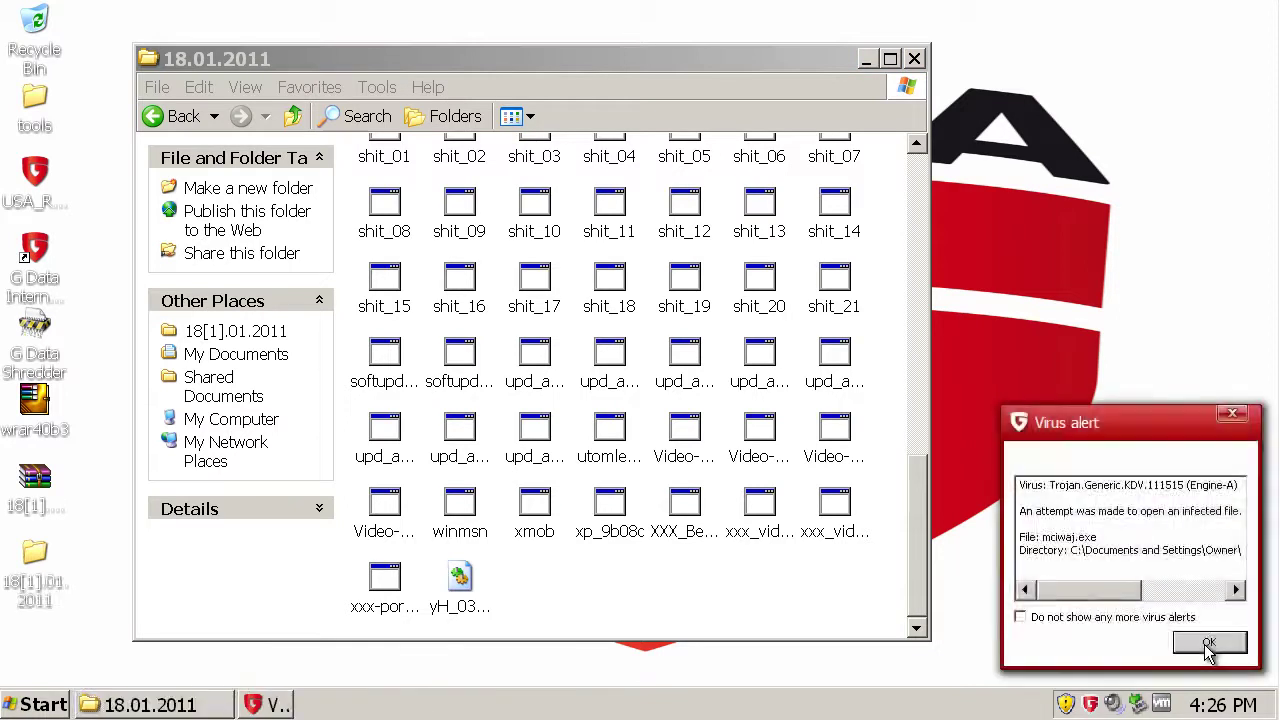
{"action": "left_click", "coordinate": [1207, 645]}
{"action": "left_click", "coordinate": [1207, 645]}
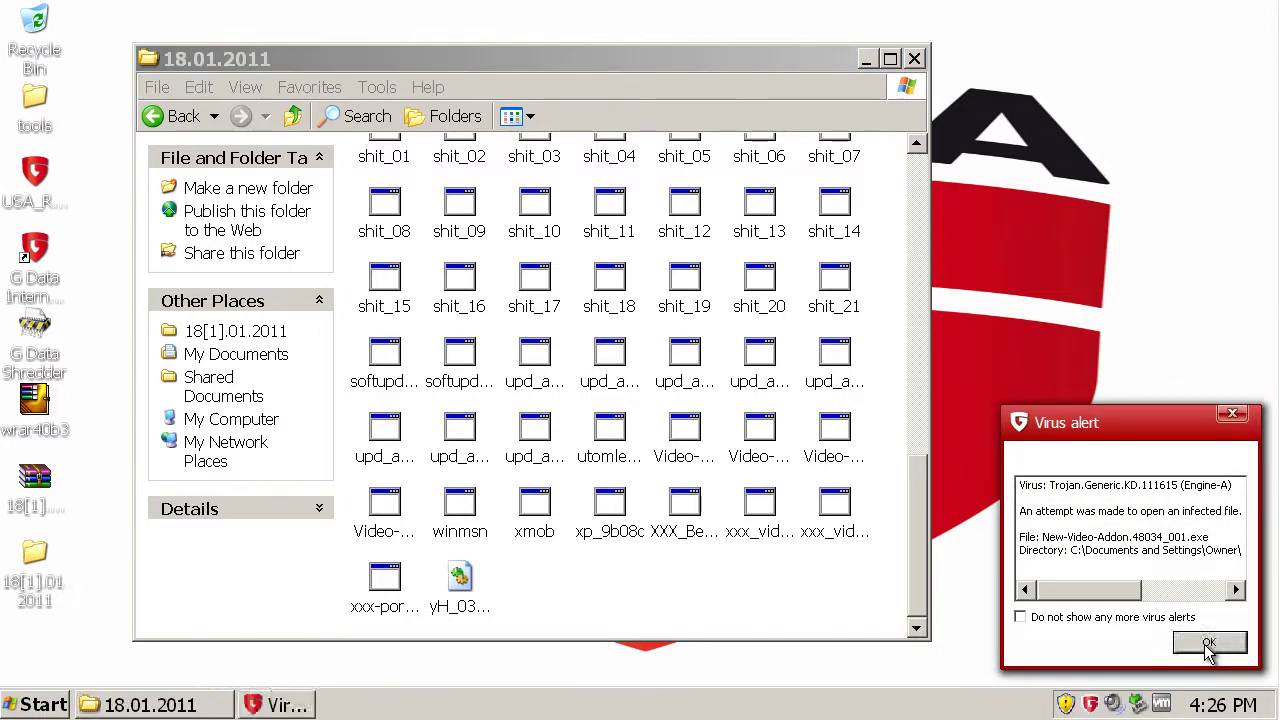
{"action": "left_click", "coordinate": [1208, 645]}
{"action": "left_click", "coordinate": [1208, 645]}
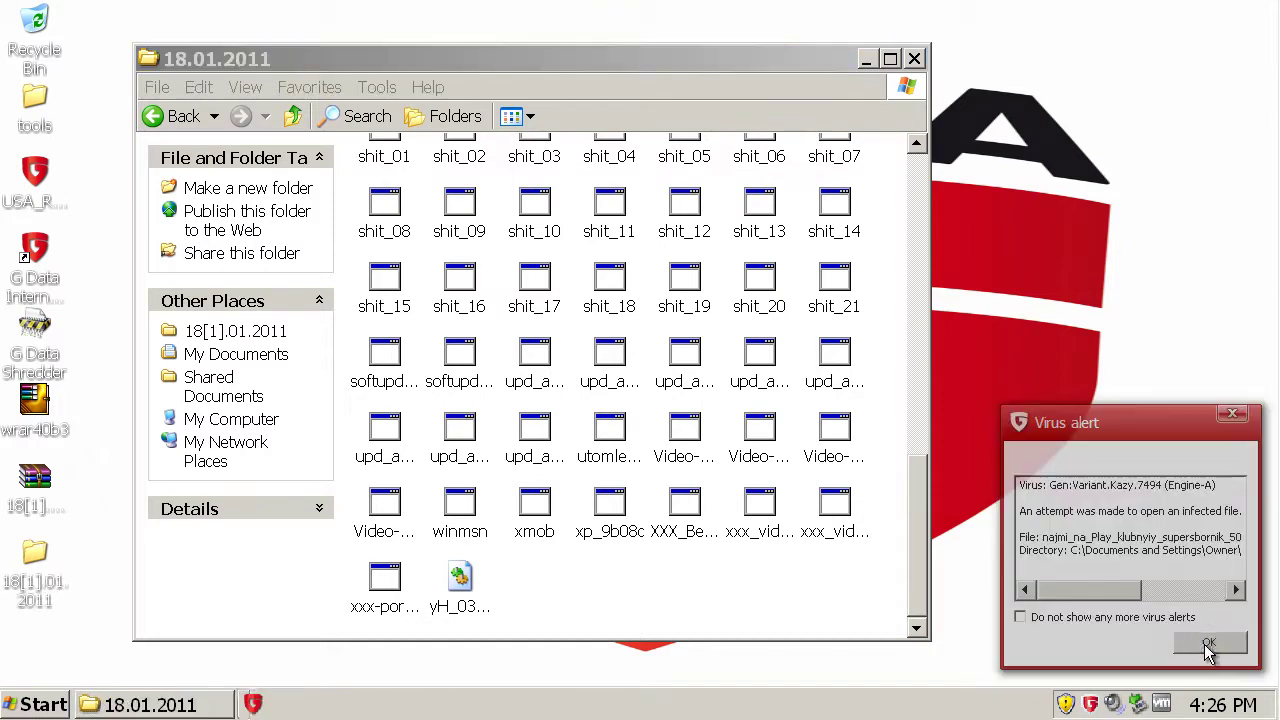
{"action": "left_click", "coordinate": [1208, 645]}
{"action": "left_click", "coordinate": [1208, 645]}
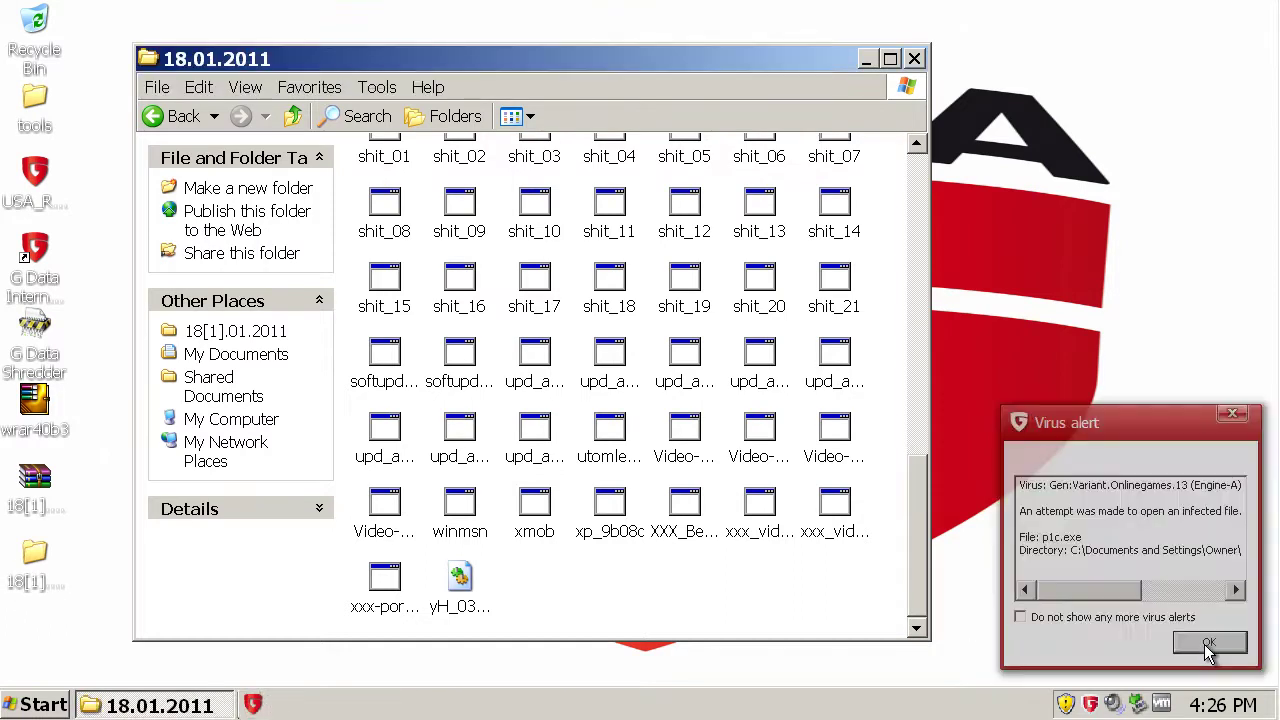
{"action": "left_click", "coordinate": [1205, 646]}
{"action": "left_click", "coordinate": [1205, 646]}
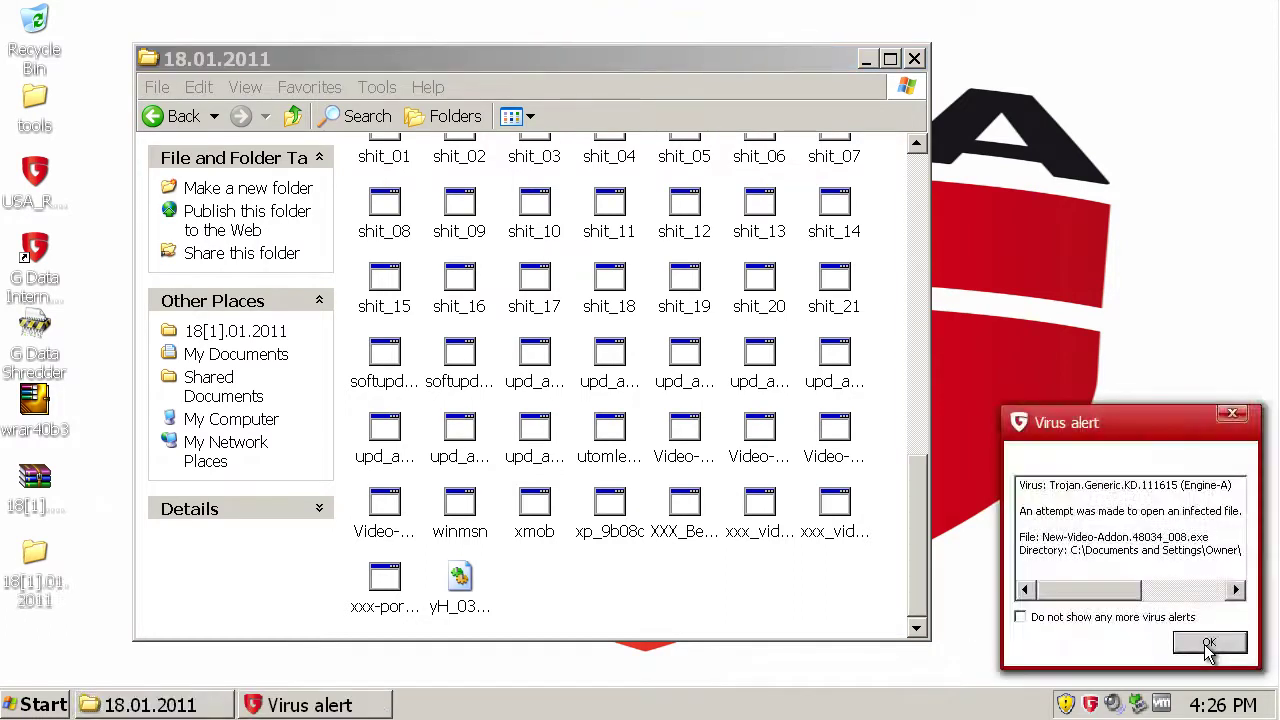
{"action": "left_click", "coordinate": [1208, 647]}
{"action": "left_click", "coordinate": [1208, 645]}
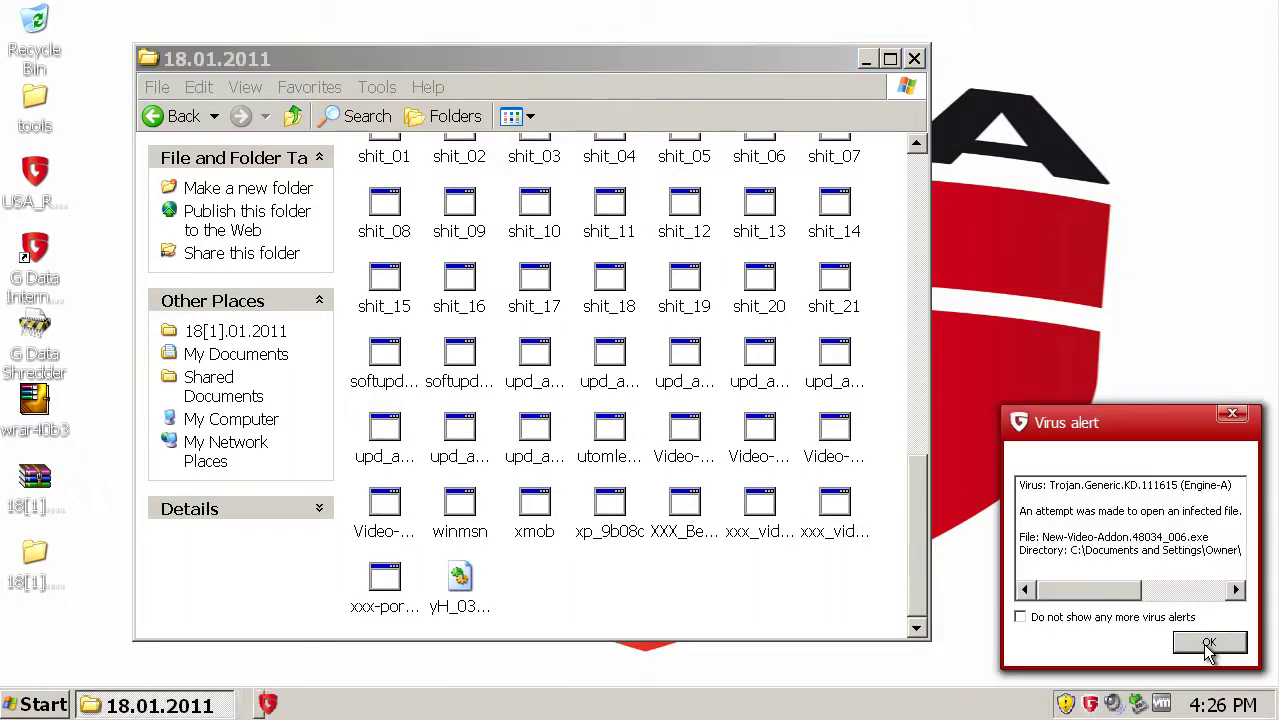
{"action": "left_click", "coordinate": [1208, 645]}
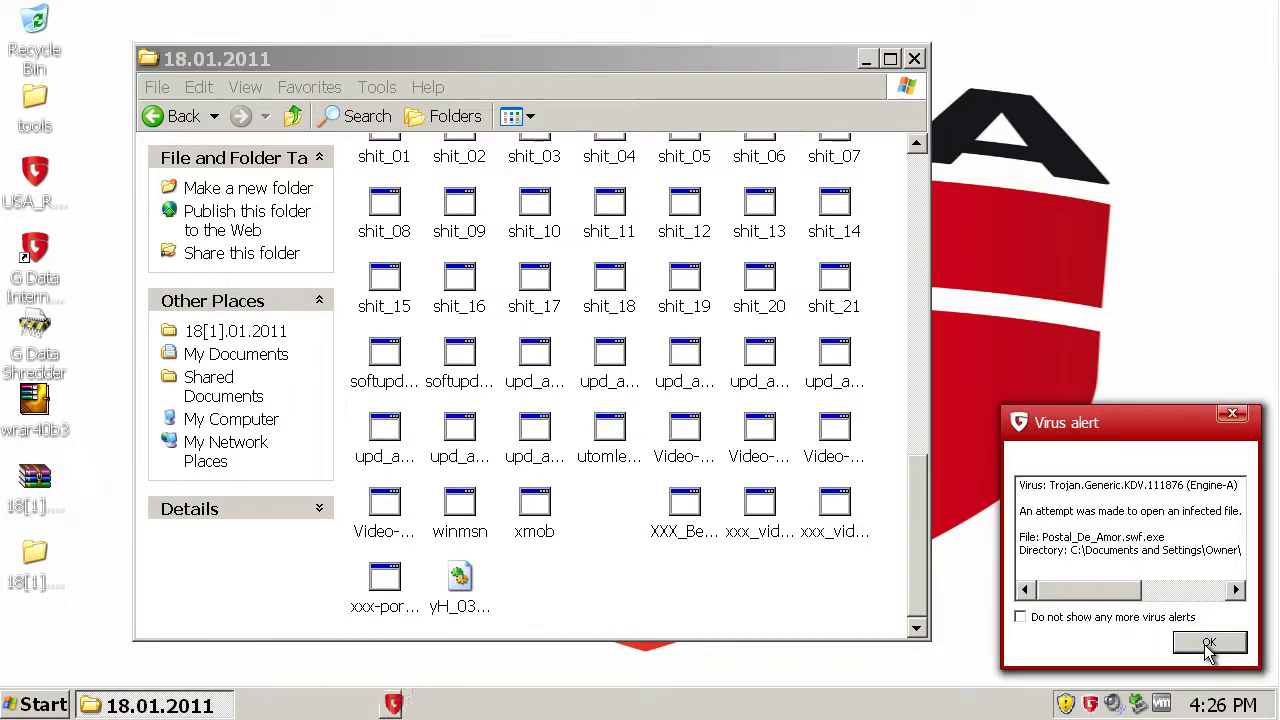
{"action": "left_click", "coordinate": [1208, 645]}
{"action": "left_click", "coordinate": [1208, 645]}
{"action": "left_click", "coordinate": [1208, 645]}
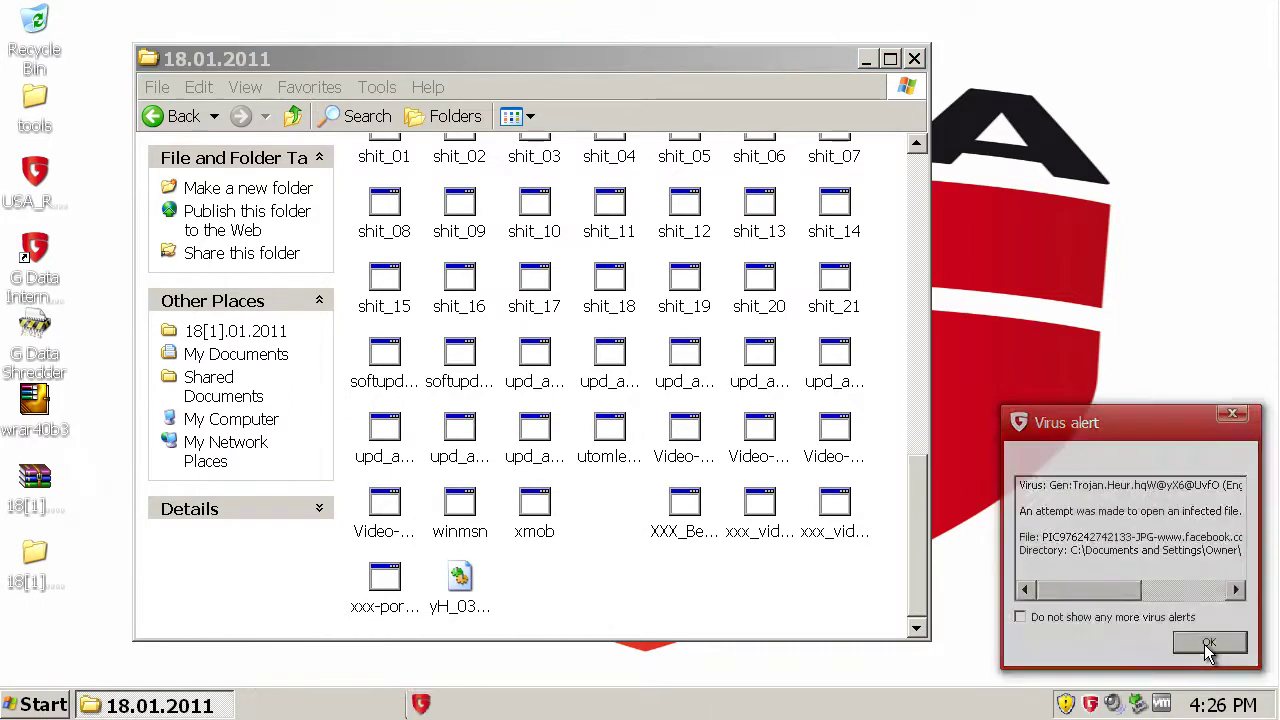
{"action": "left_click", "coordinate": [1208, 645]}
{"action": "left_click", "coordinate": [1208, 645]}
{"action": "left_click", "coordinate": [1208, 645]}
{"action": "left_click", "coordinate": [1208, 645]}
{"action": "left_click", "coordinate": [1208, 645]}
{"action": "left_click", "coordinate": [1208, 645]}
{"action": "left_click", "coordinate": [1208, 645]}
{"action": "left_click", "coordinate": [1208, 645]}
{"action": "left_click", "coordinate": [1208, 645]}
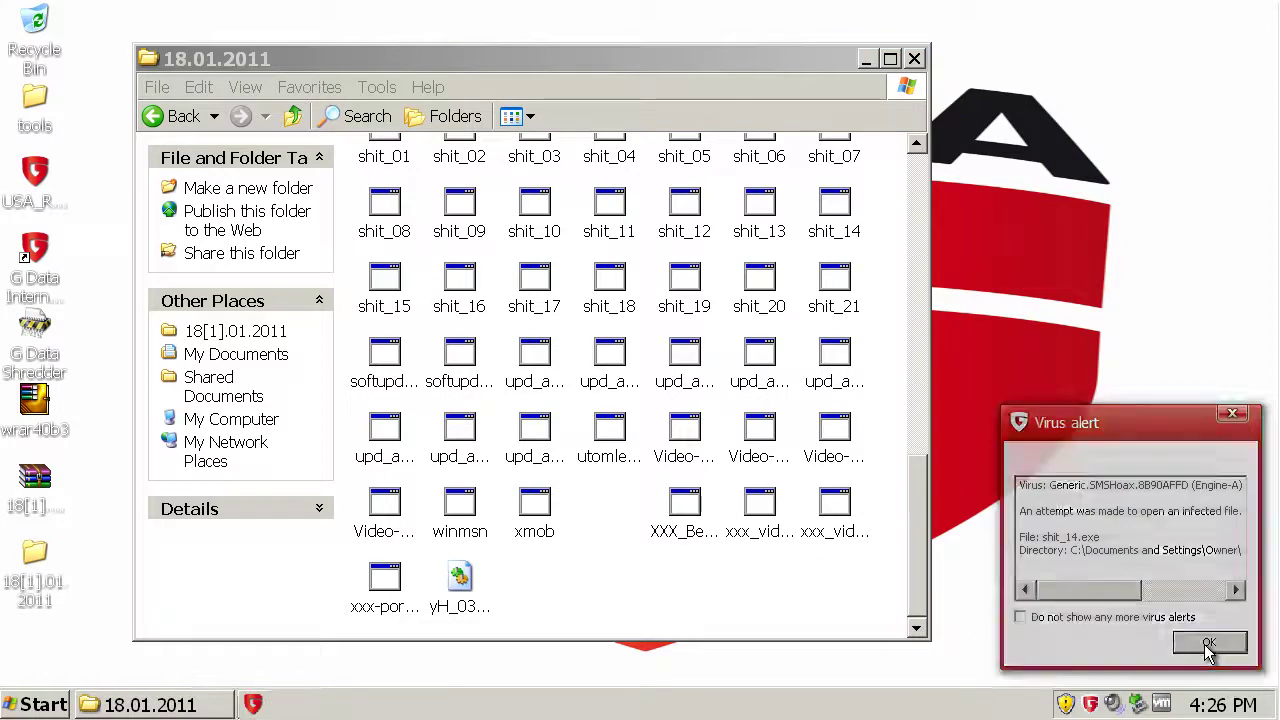
- Close the 18.01.2011 folder window and dismiss the remaining alerts up to shit_21.exe
{"action": "left_click", "coordinate": [914, 58]}
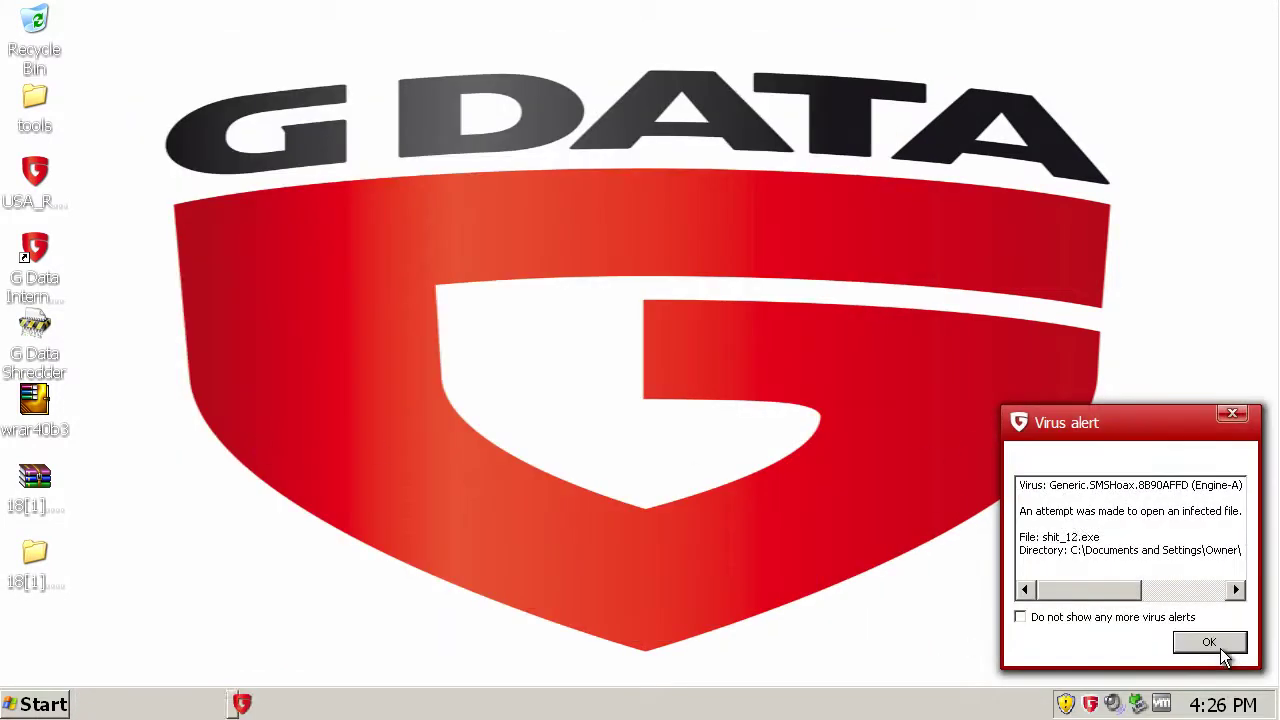
{"action": "left_click", "coordinate": [1219, 645]}
{"action": "left_click", "coordinate": [1219, 645]}
{"action": "left_click", "coordinate": [1219, 645]}
- Run a G Data virus check on the 18[1].01.2011 folder and dismiss the resulting virus alerts
{"action": "right_click", "coordinate": [42, 553]}
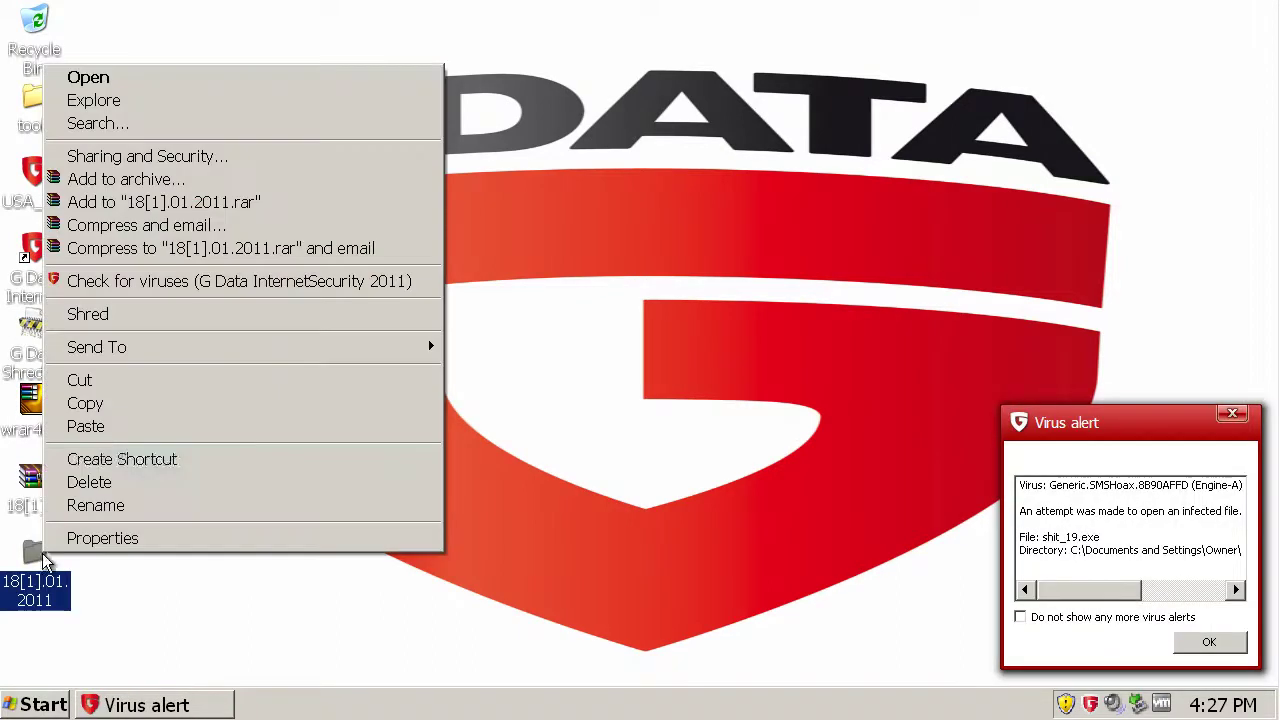
{"action": "left_click", "coordinate": [172, 278]}
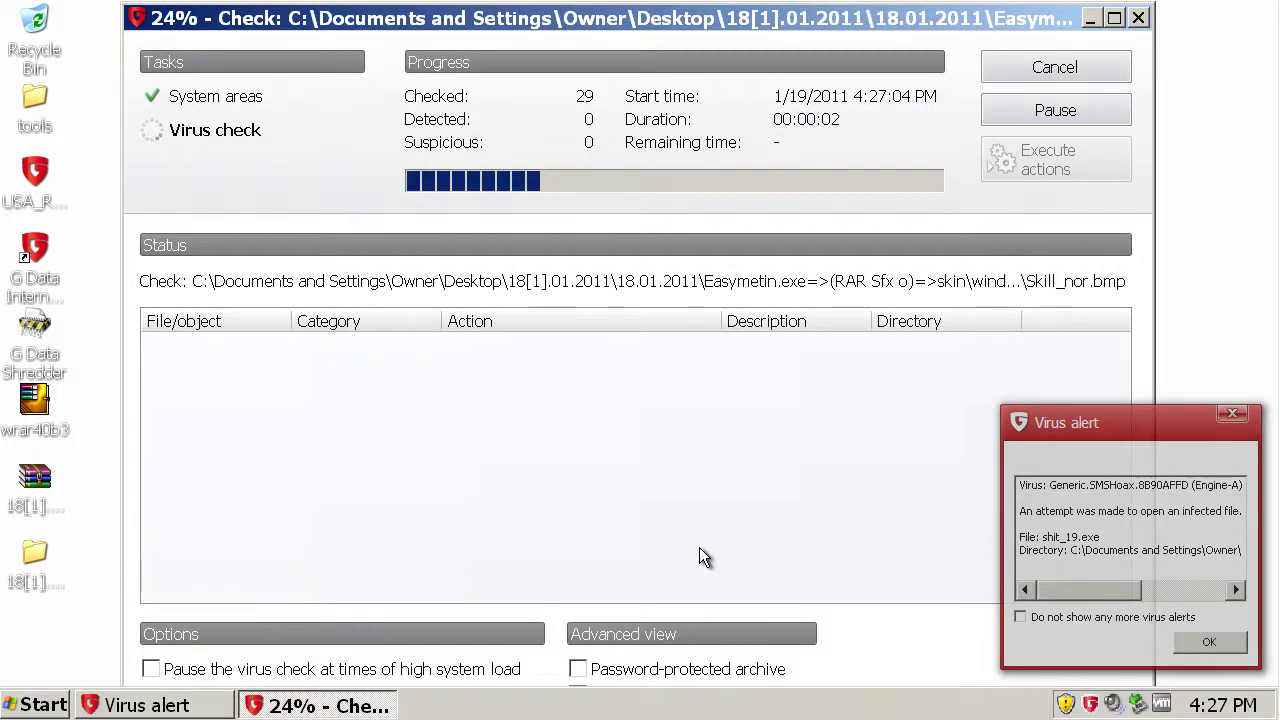
{"action": "left_click", "coordinate": [1240, 414]}
{"action": "left_click", "coordinate": [1240, 415]}
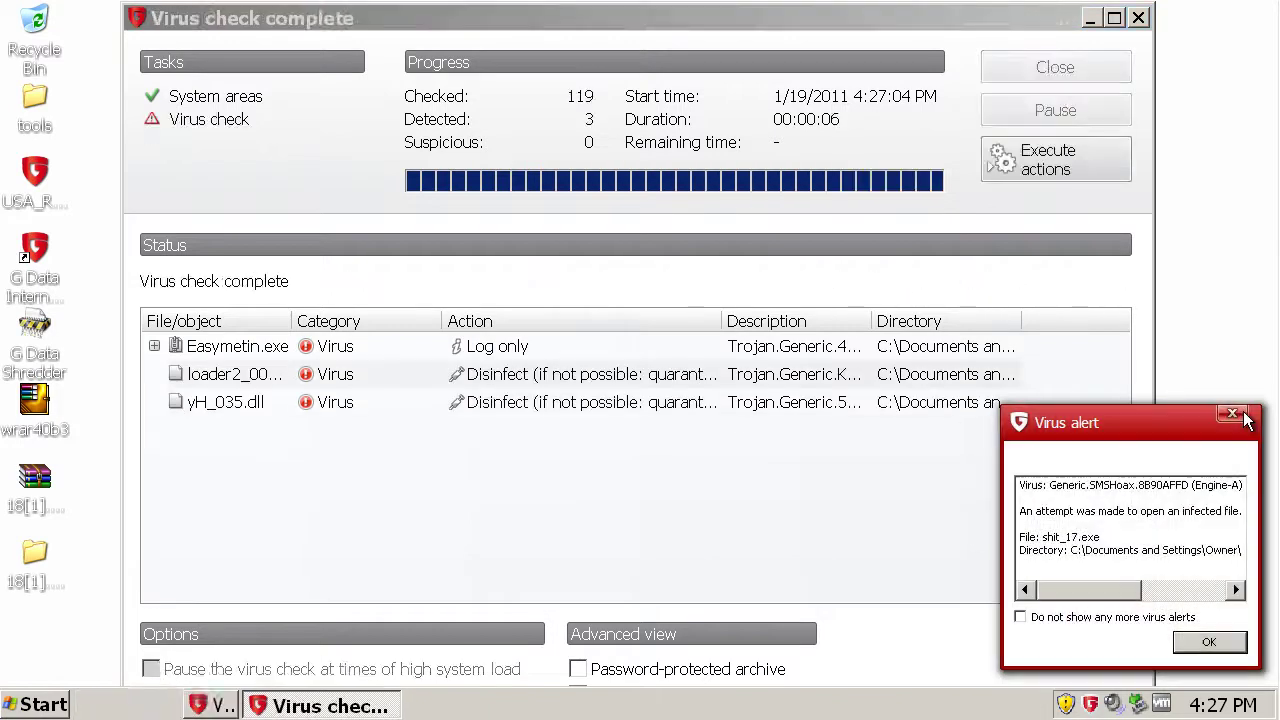
{"action": "left_click", "coordinate": [1210, 643]}
{"action": "left_click", "coordinate": [1210, 643]}
{"action": "left_click", "coordinate": [1210, 643]}
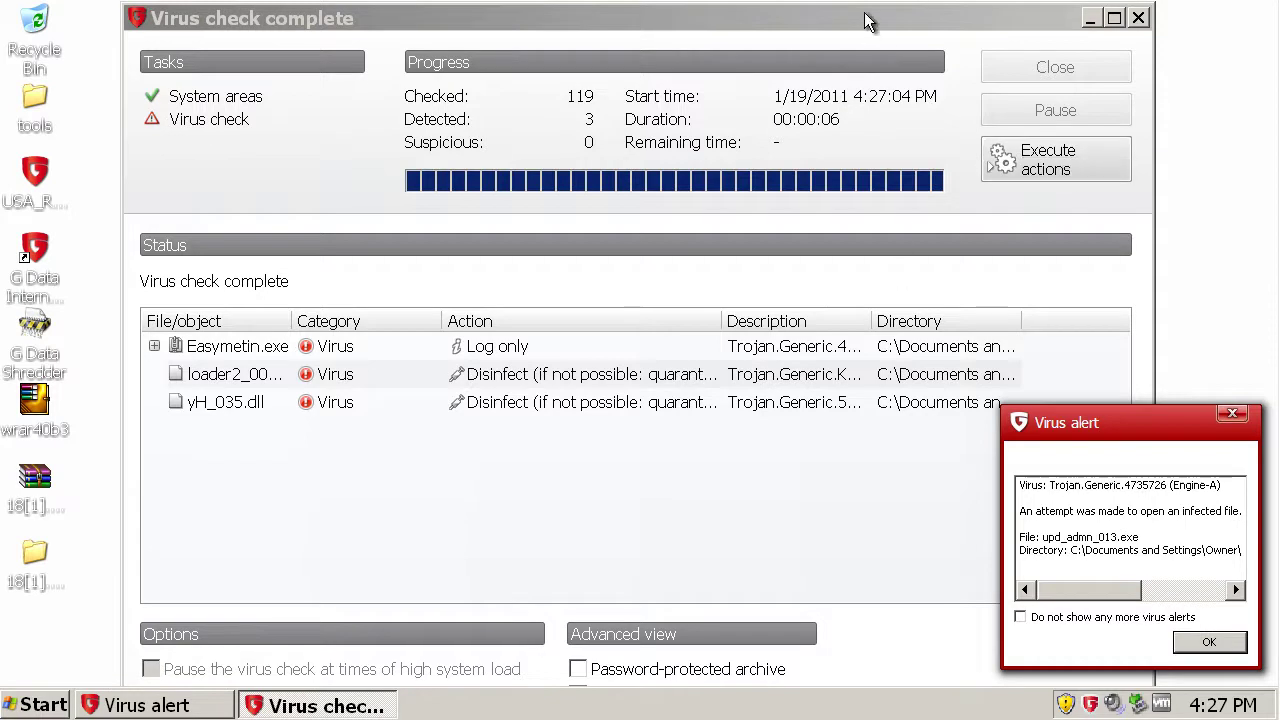
- Maximize the scan results window and execute actions to disinfect the detected files
{"action": "left_click_drag", "start_coordinate": [862, 17], "coordinate": [722, 8]}
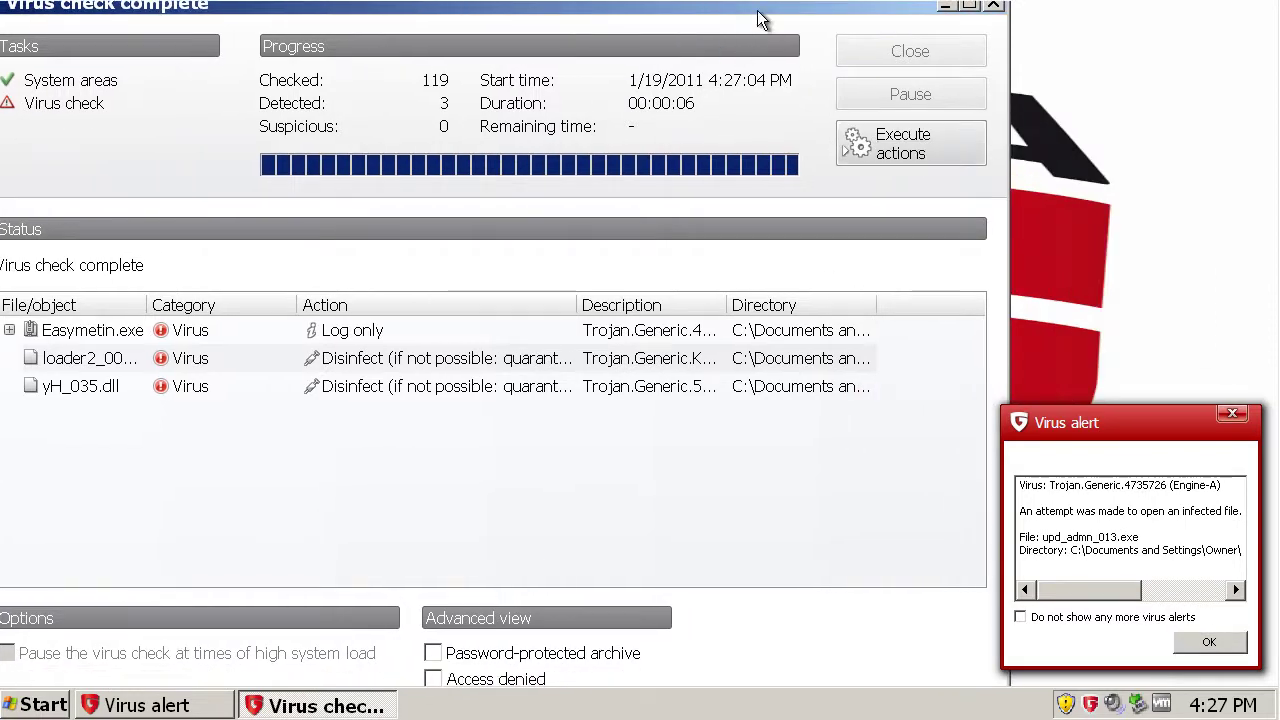
{"action": "double_click", "coordinate": [757, 12]}
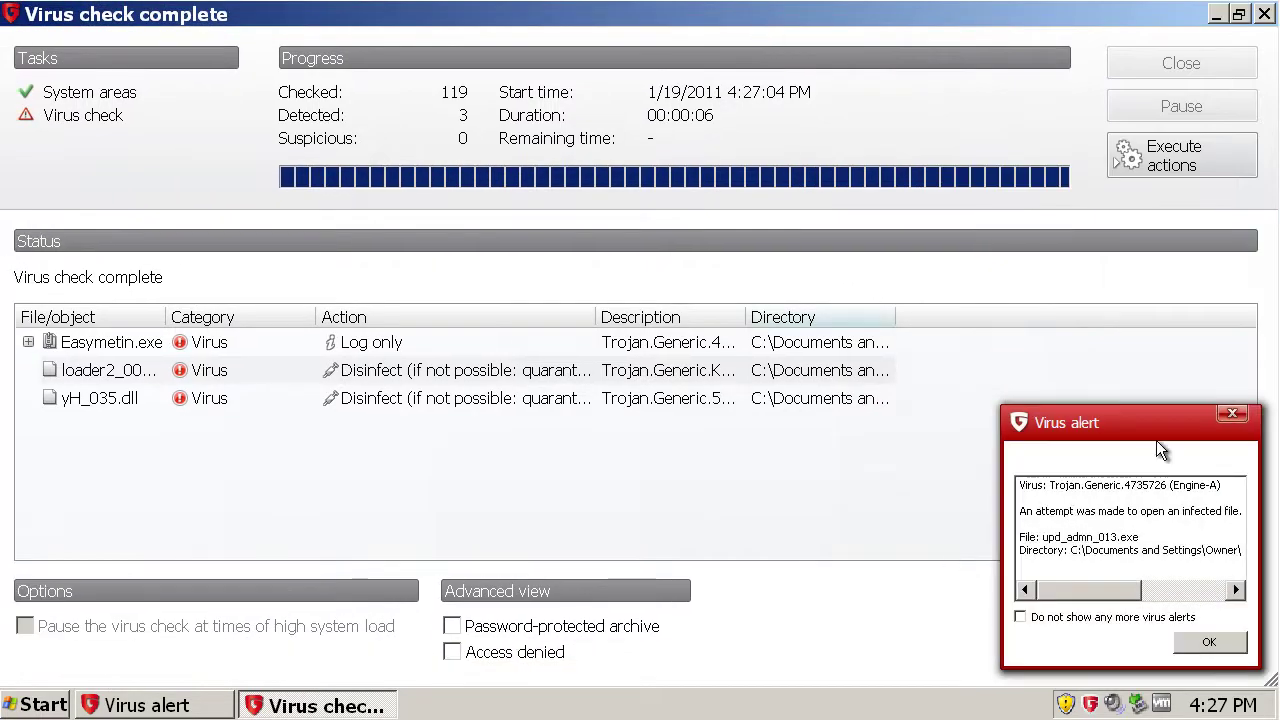
{"action": "left_click_drag", "start_coordinate": [1155, 437], "coordinate": [1179, 448]}
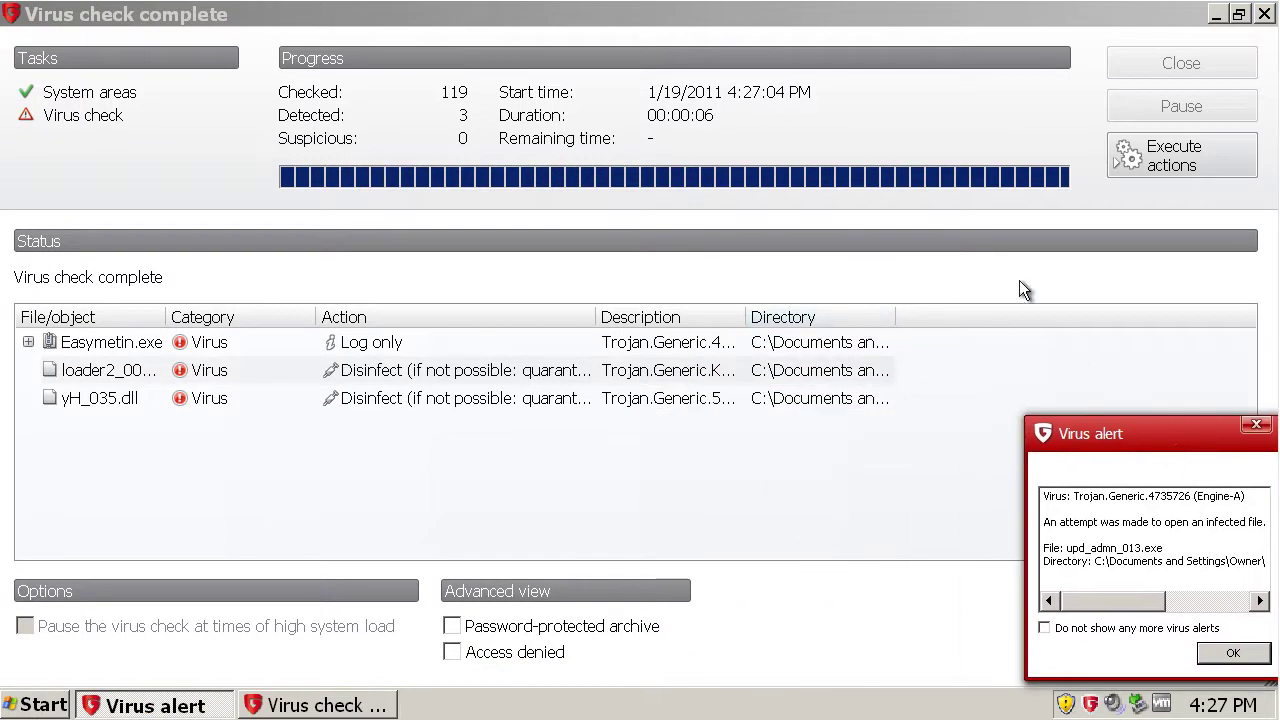
{"action": "left_click", "coordinate": [1120, 160]}
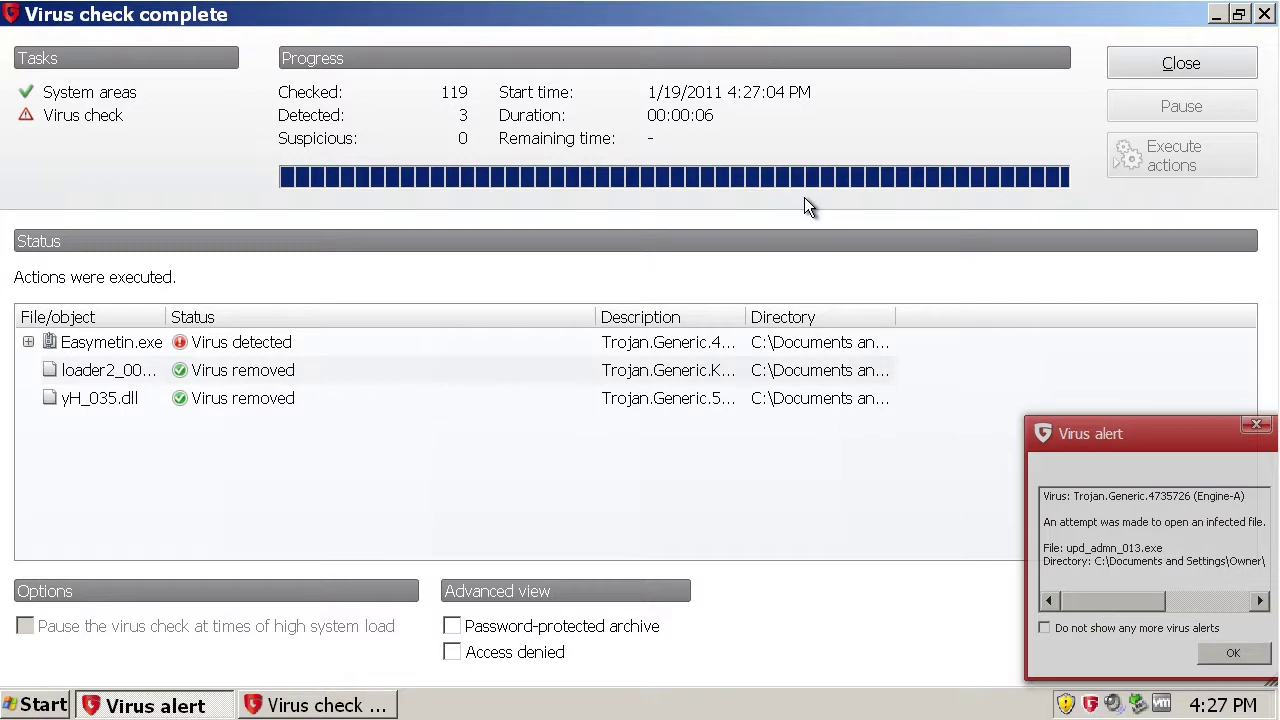
{"action": "left_click", "coordinate": [242, 350]}
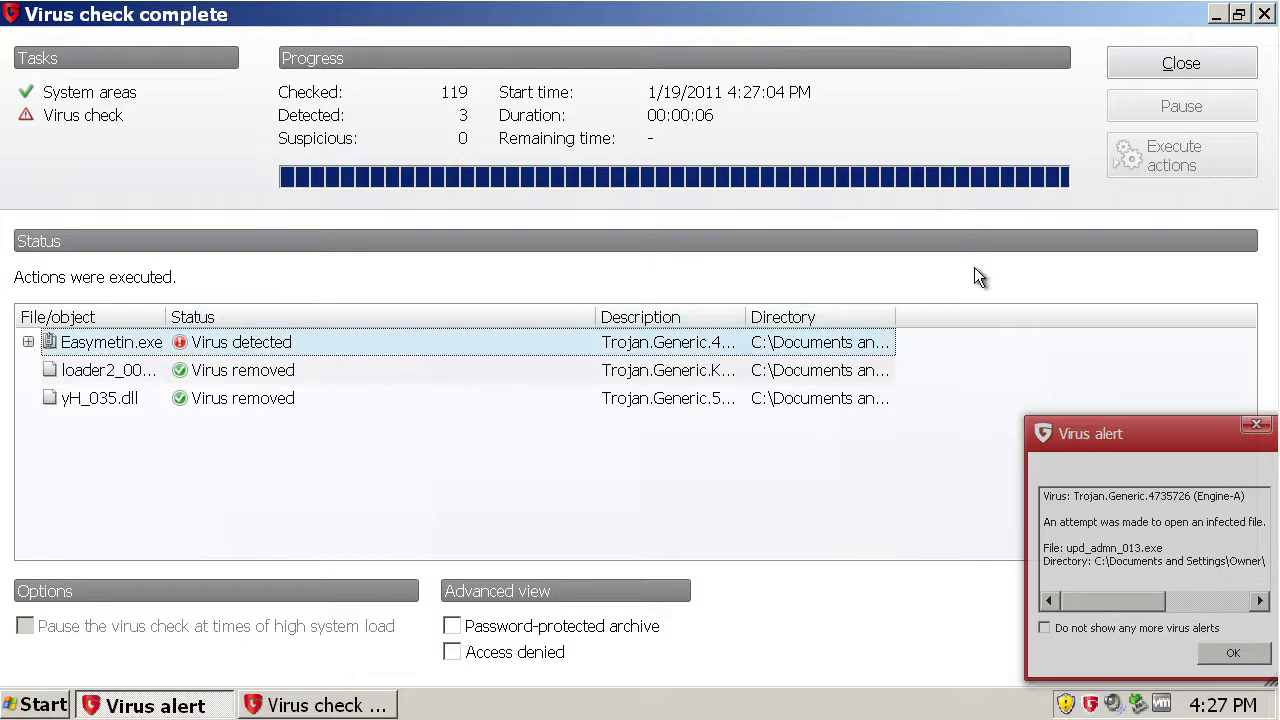
- Close the scan results, clear every remaining virus alert, and reopen the 18[1].01.2011 folder
{"action": "left_click", "coordinate": [1192, 63]}
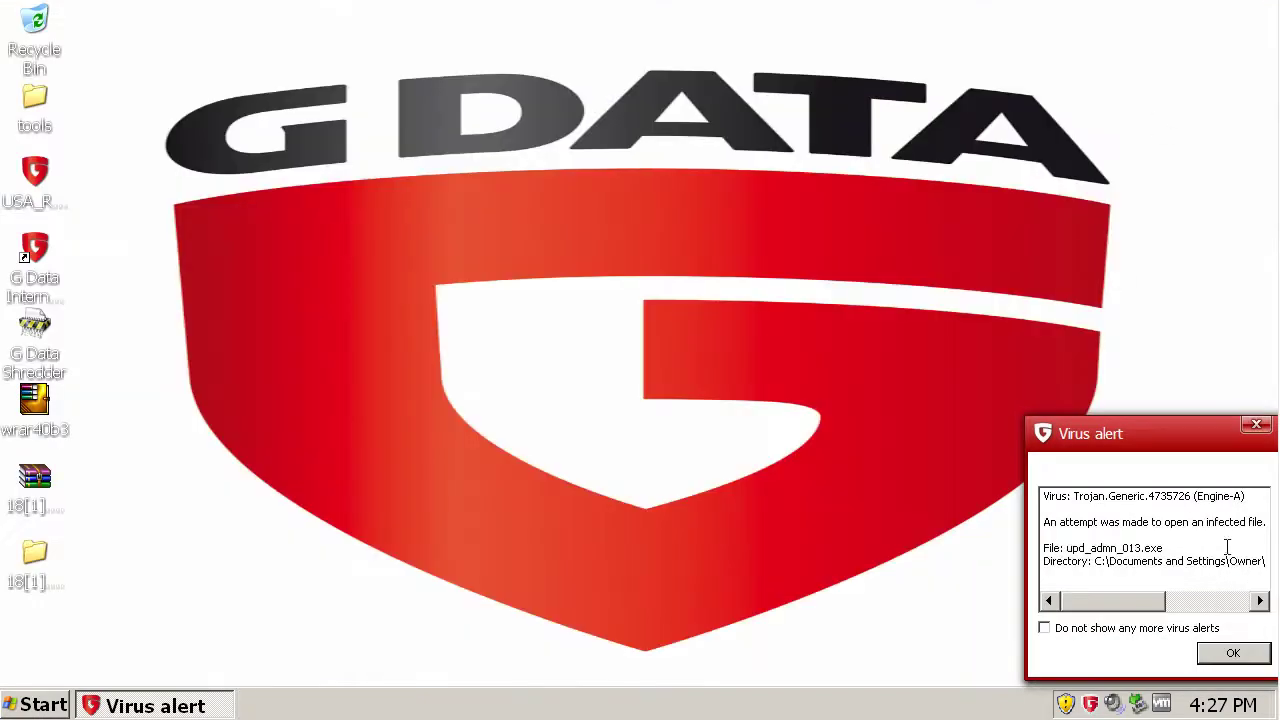
{"action": "left_click", "coordinate": [1233, 652]}
{"action": "left_click", "coordinate": [1213, 645]}
{"action": "left_click", "coordinate": [1213, 643]}
{"action": "left_click", "coordinate": [1213, 643]}
{"action": "left_click", "coordinate": [1213, 643]}
{"action": "left_click", "coordinate": [1213, 643]}
{"action": "left_click", "coordinate": [1213, 643]}
{"action": "left_click", "coordinate": [1215, 641]}
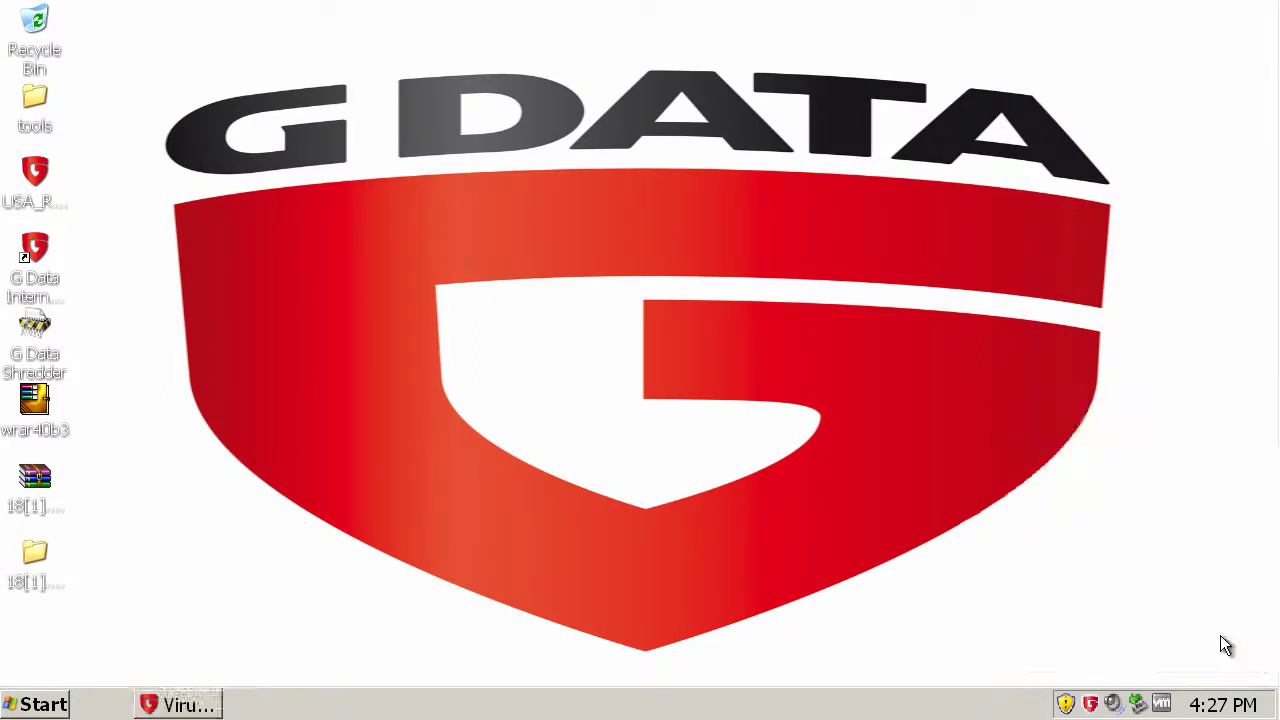
{"action": "left_click", "coordinate": [1219, 637]}
{"action": "left_click", "coordinate": [1220, 640]}
{"action": "left_click", "coordinate": [1220, 640]}
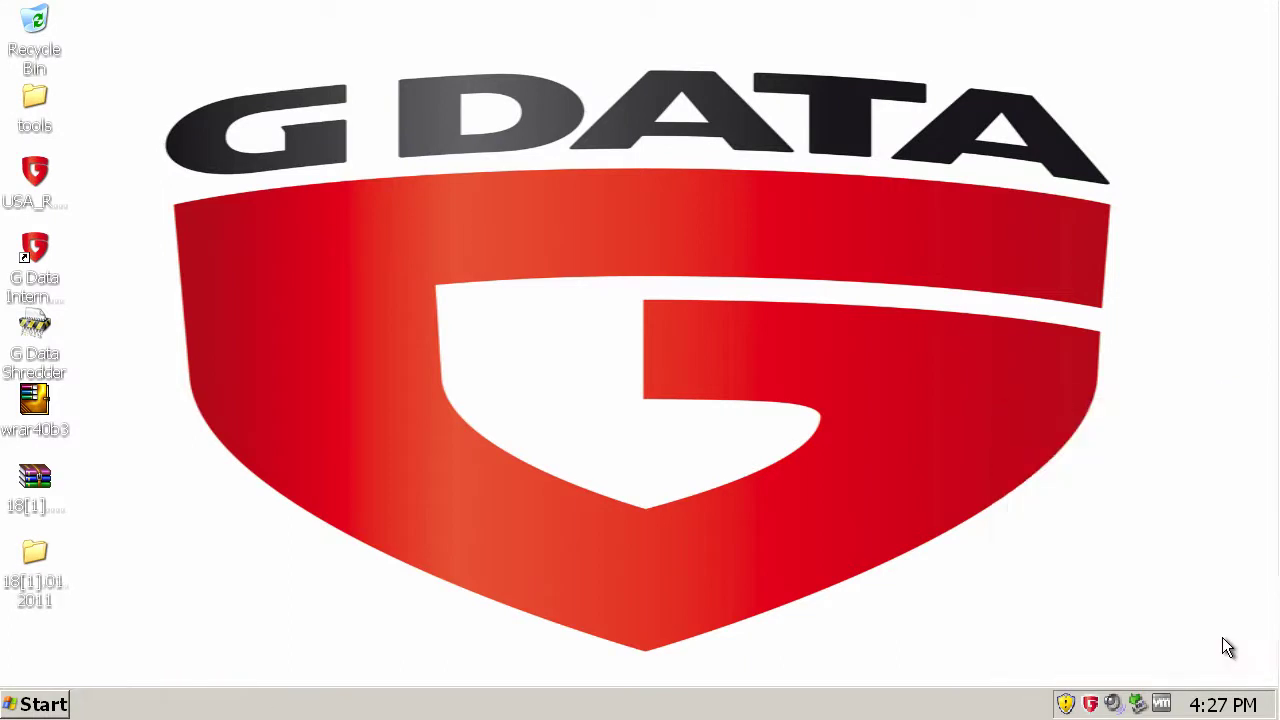
{"action": "double_click", "coordinate": [38, 546]}
- Open the 18.01.2011 folder and refresh its file list
{"action": "right_click", "coordinate": [413, 218]}
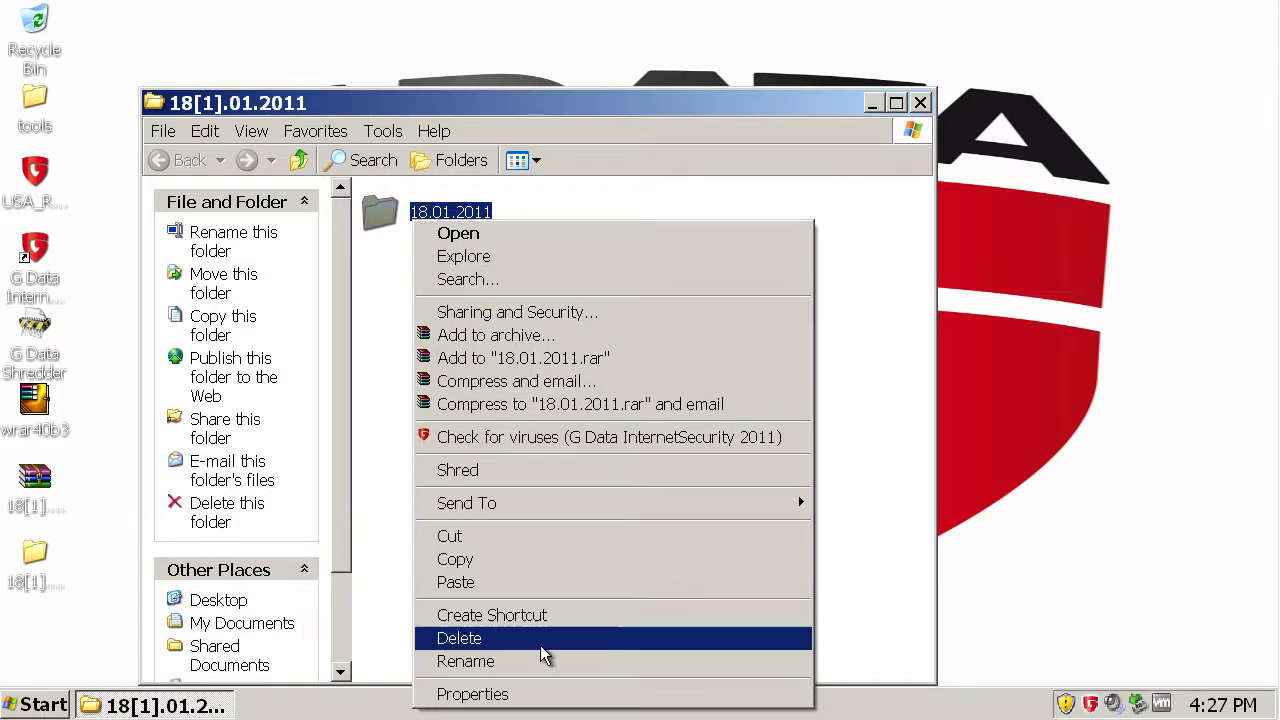
{"action": "left_click", "coordinate": [886, 249]}
{"action": "double_click", "coordinate": [431, 230]}
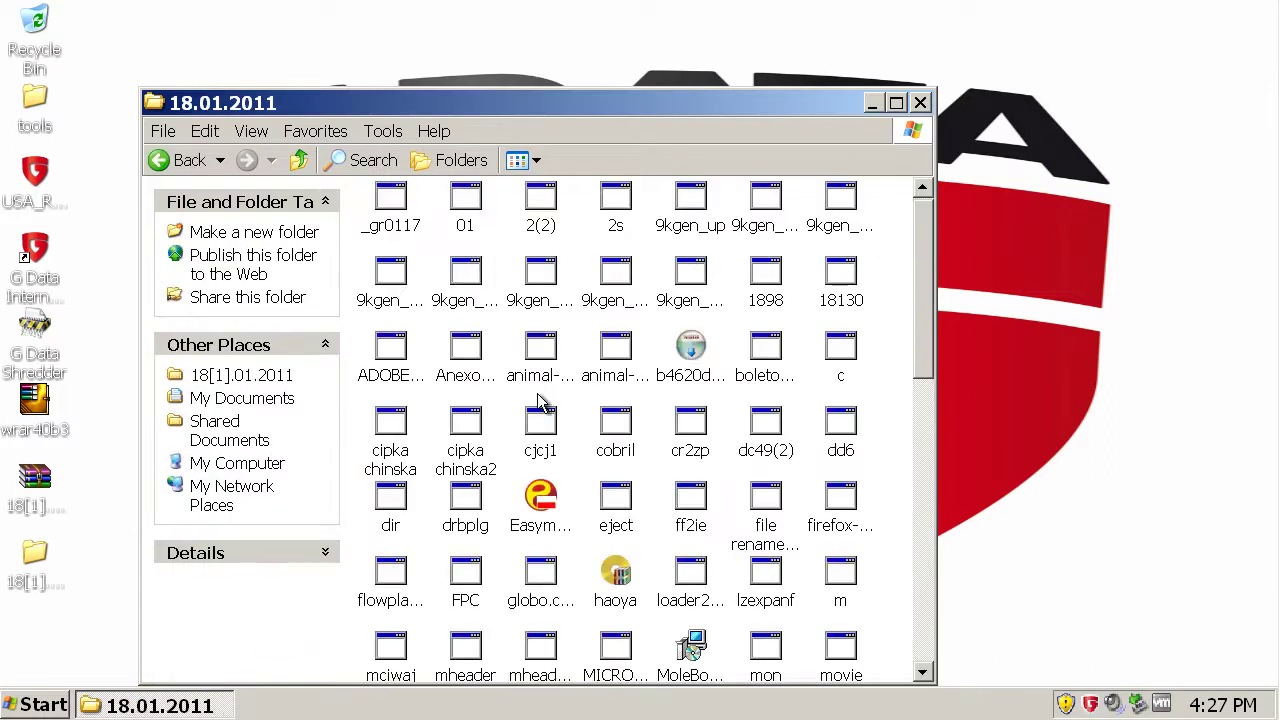
{"action": "right_click", "coordinate": [578, 395]}
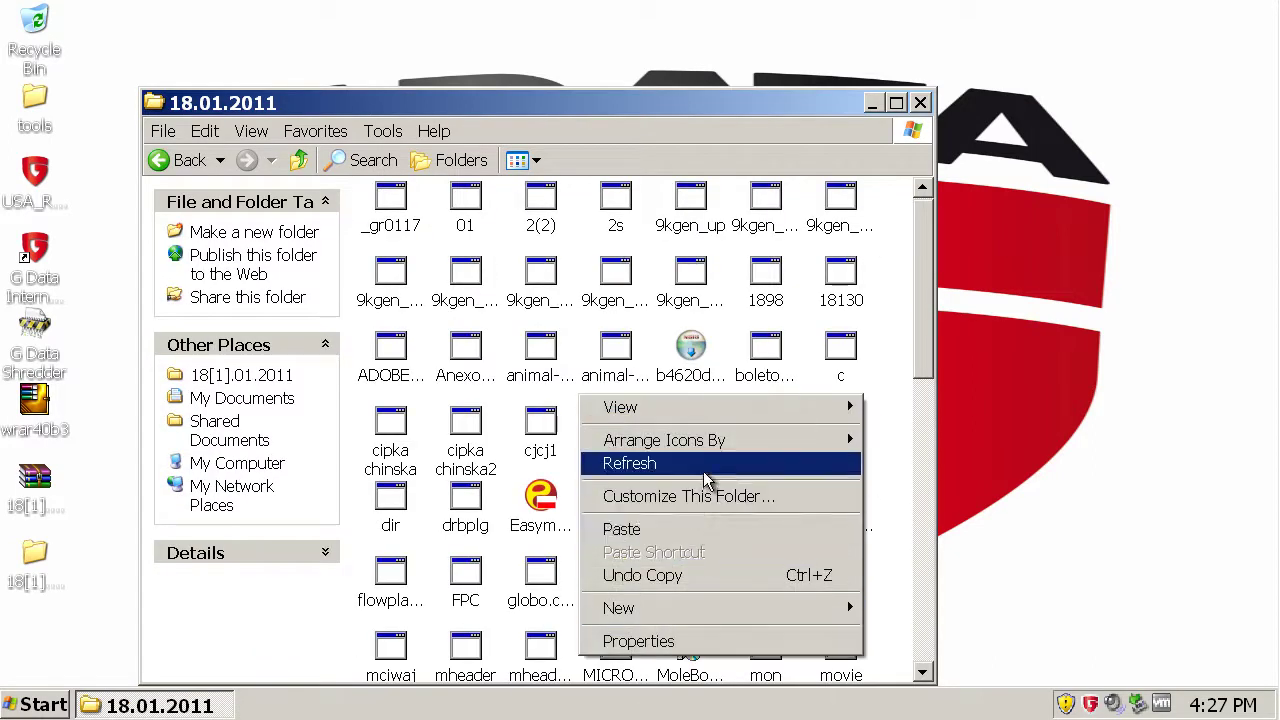
{"action": "left_click", "coordinate": [629, 463]}
{"action": "scroll", "coordinate": [709, 518], "scroll_direction": "up", "scroll_amount": 2}
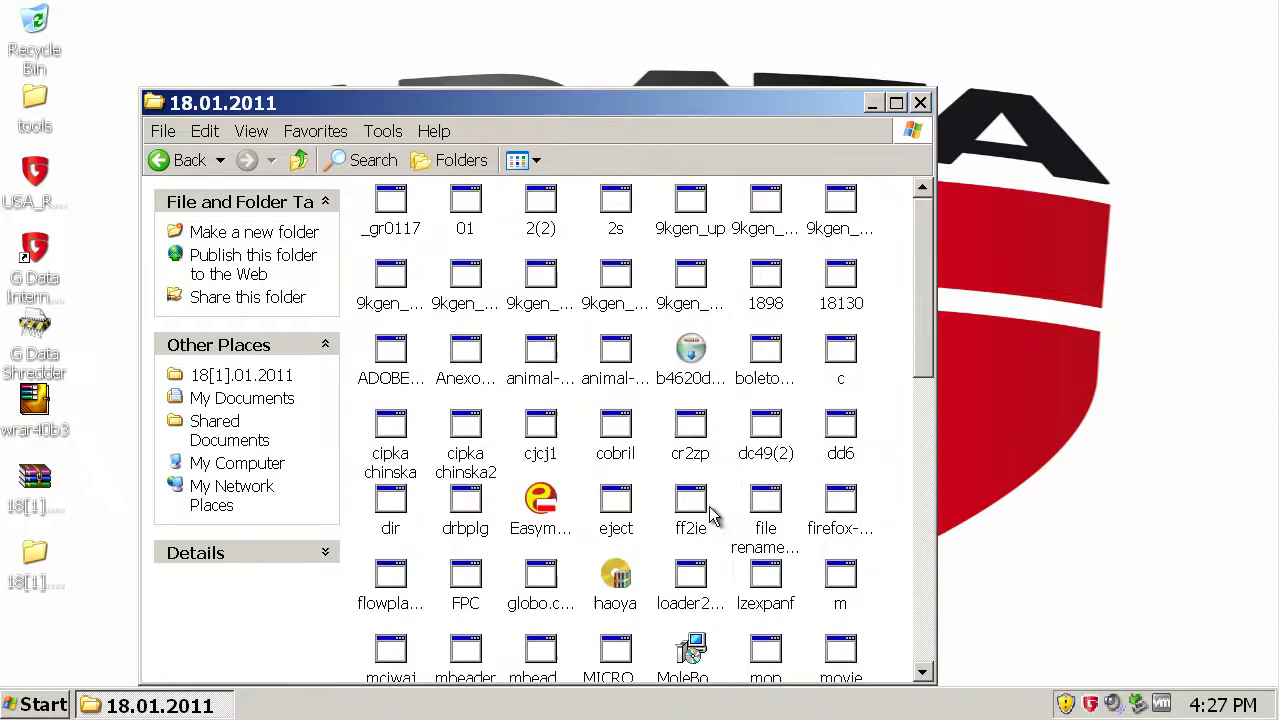
- Run the hash-named b4620d… sample, starting the Shop to Win 2 Setup download
{"action": "left_click", "coordinate": [728, 237]}
{"action": "key", "text": "Right"}
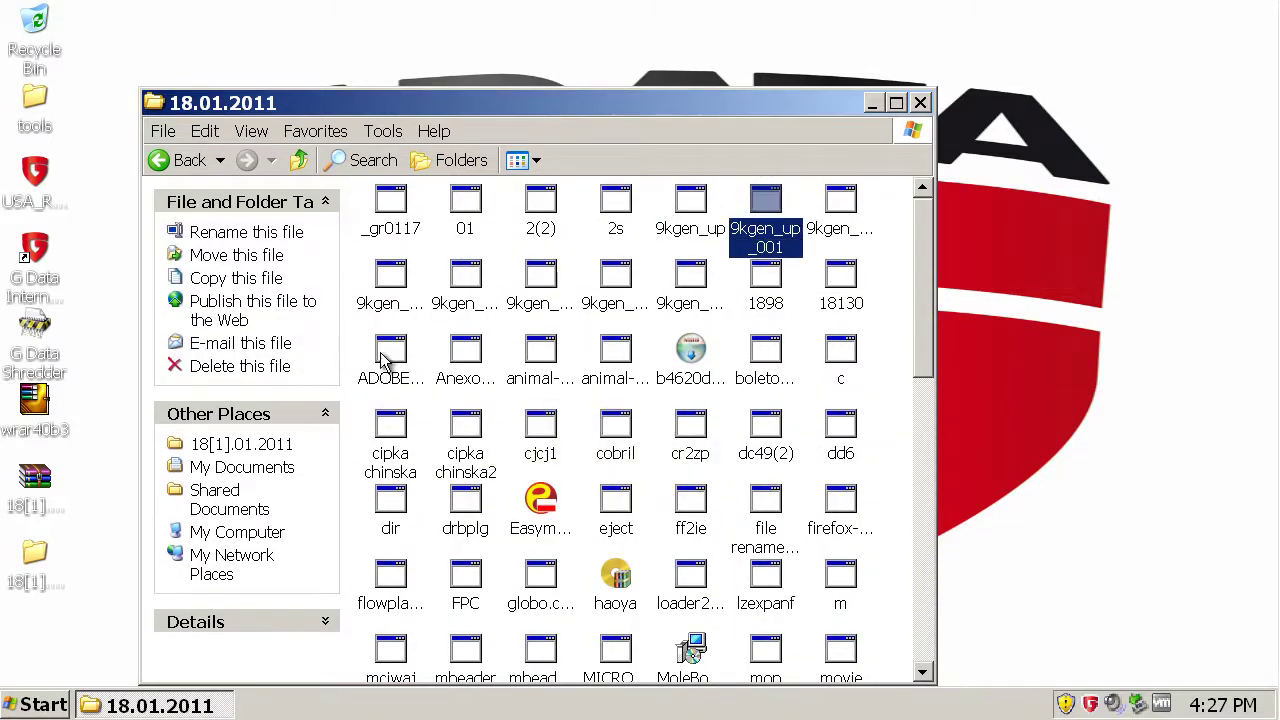
{"action": "double_click", "coordinate": [692, 358]}
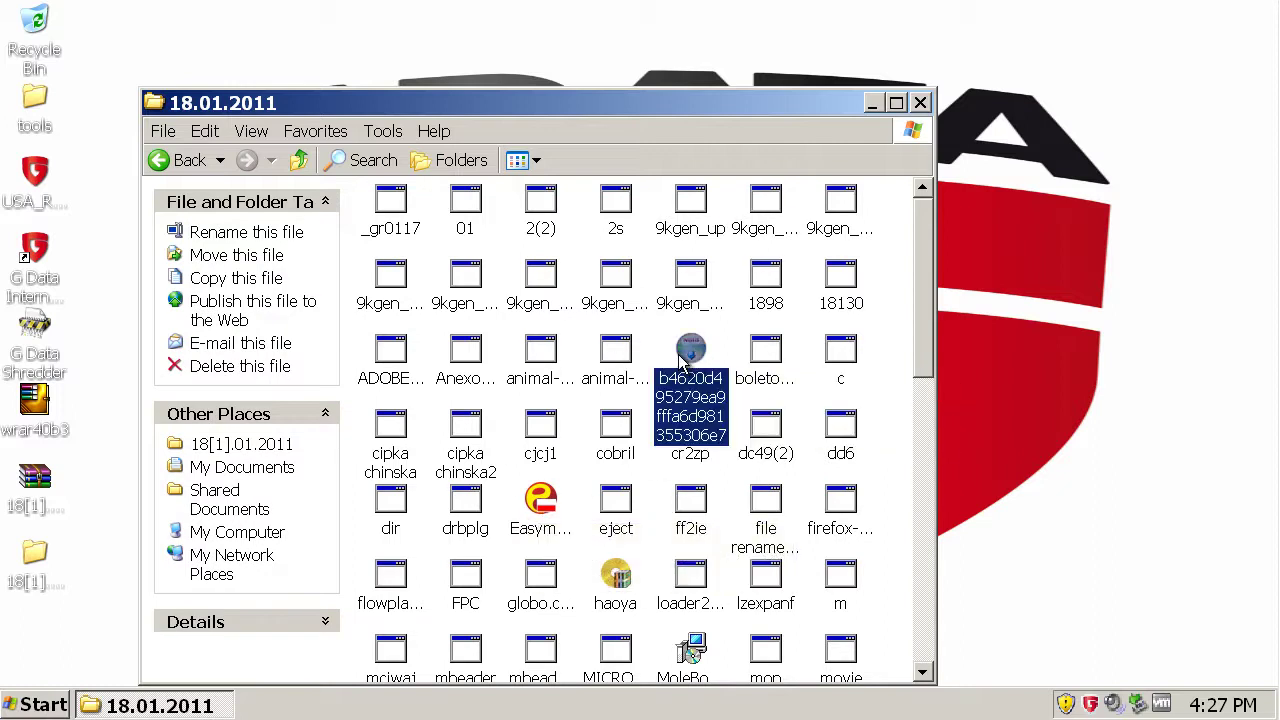
{"action": "left_click_drag", "start_coordinate": [560, 172], "coordinate": [930, 165]}
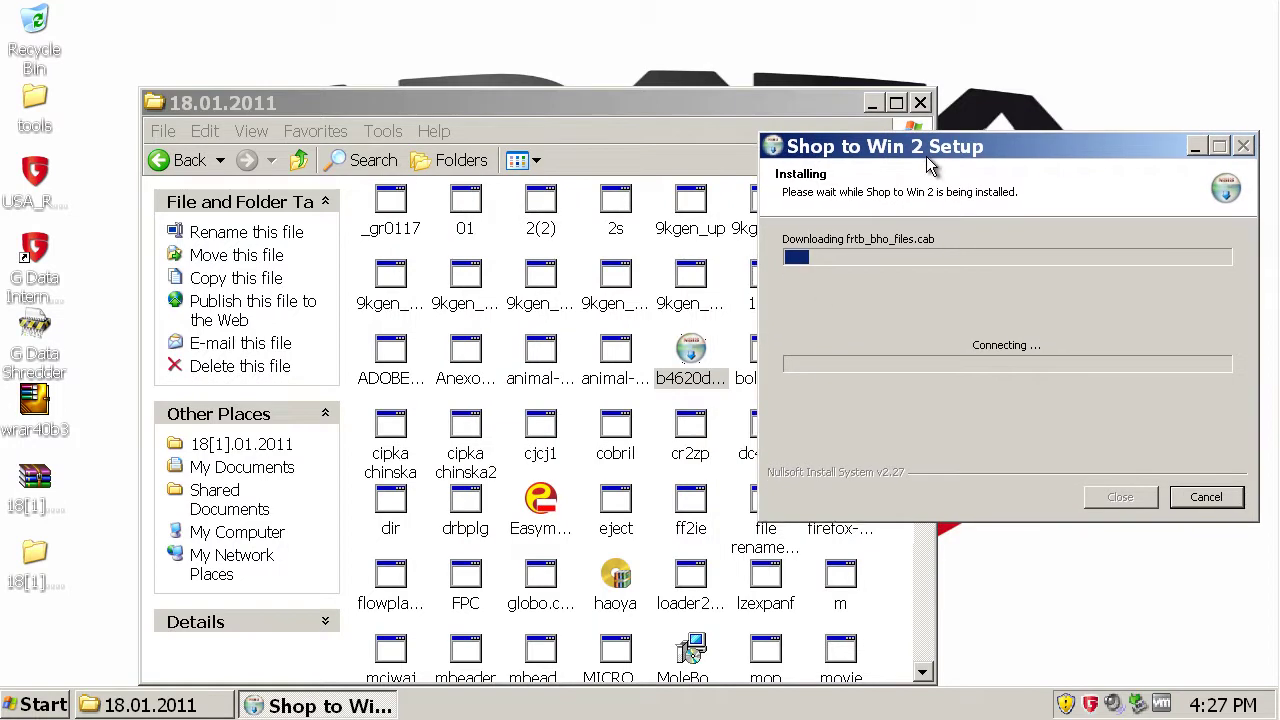
- Launch the MoleBox 9x setup sample and cancel its wizard, leaving the exit confirmation open
{"action": "left_click", "coordinate": [674, 418]}
{"action": "scroll", "coordinate": [690, 410], "scroll_direction": "down", "scroll_amount": 5}
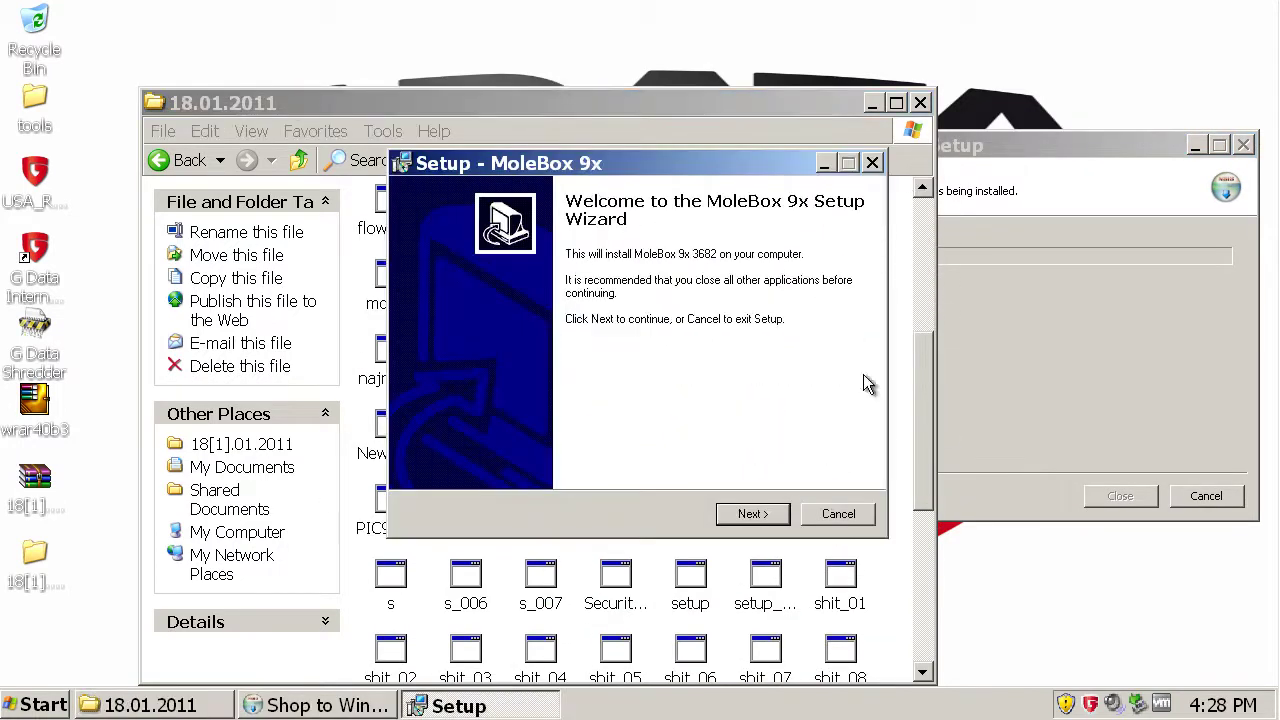
{"action": "left_click", "coordinate": [848, 515]}
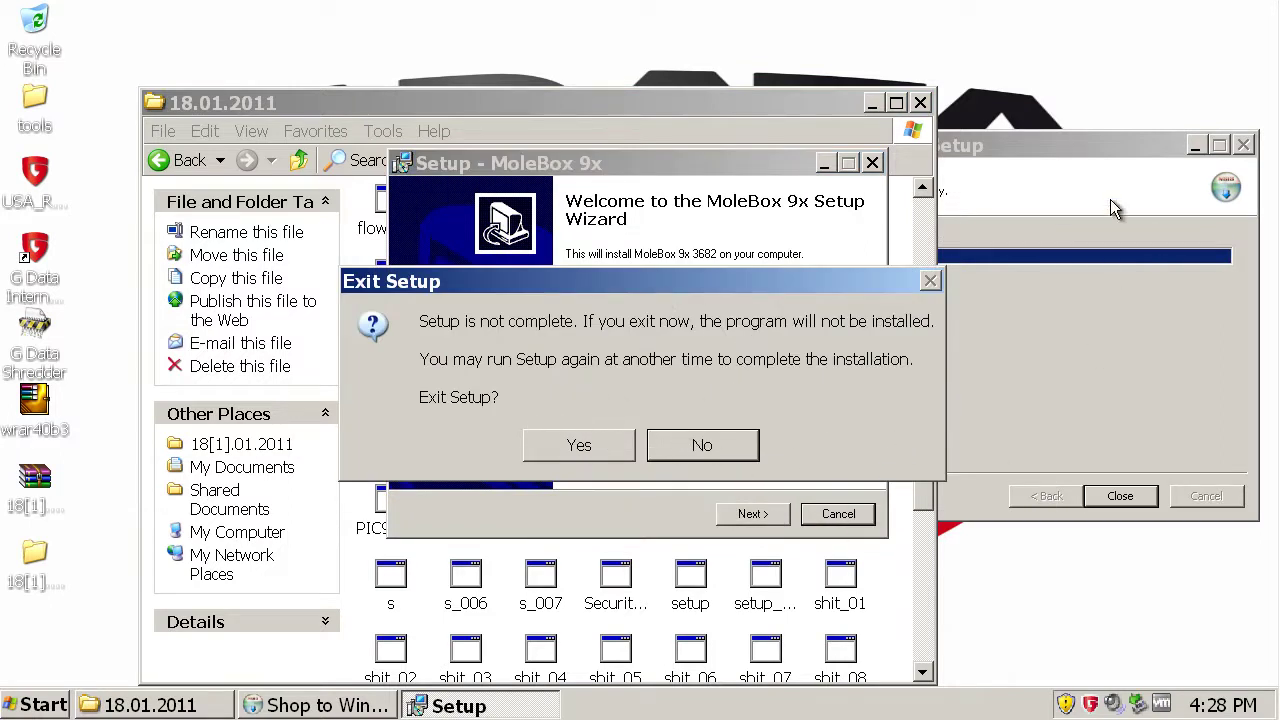
{"action": "key", "text": "Left"}
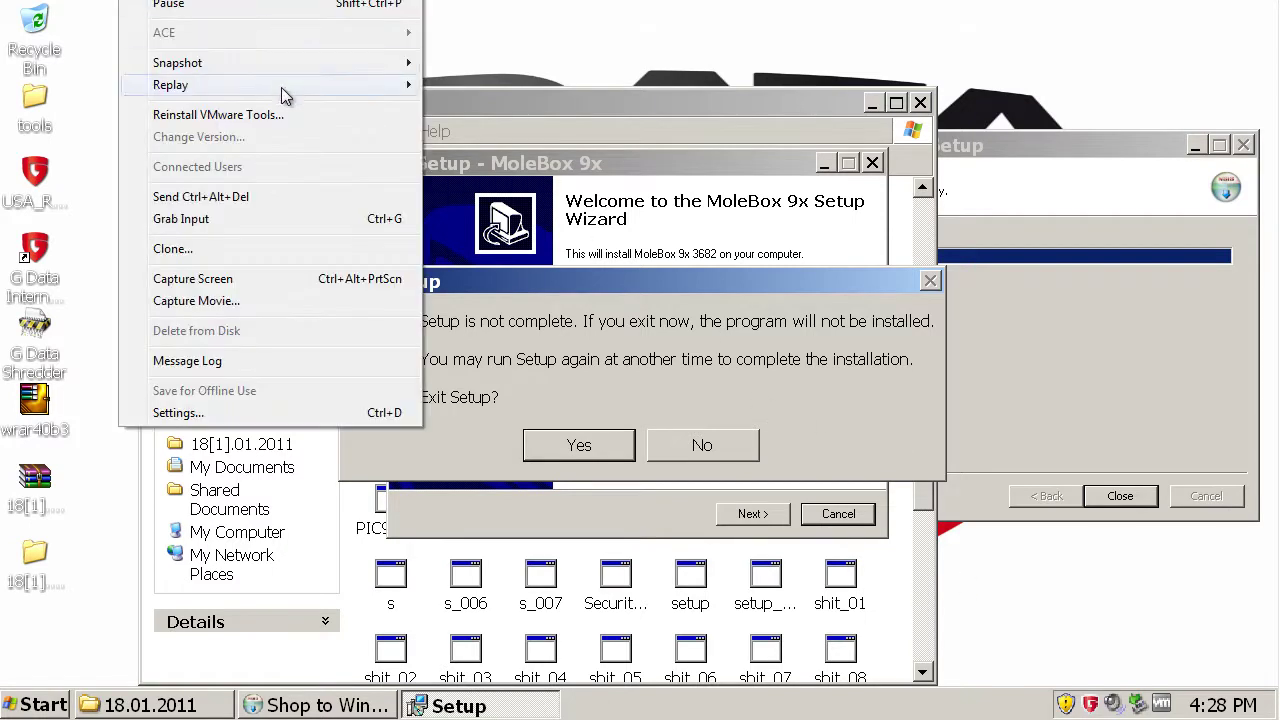
- Open Task Manager, confirm exiting MoleBox setup, and close the finished Shop to Win 2 installer
{"action": "left_click", "coordinate": [281, 200]}
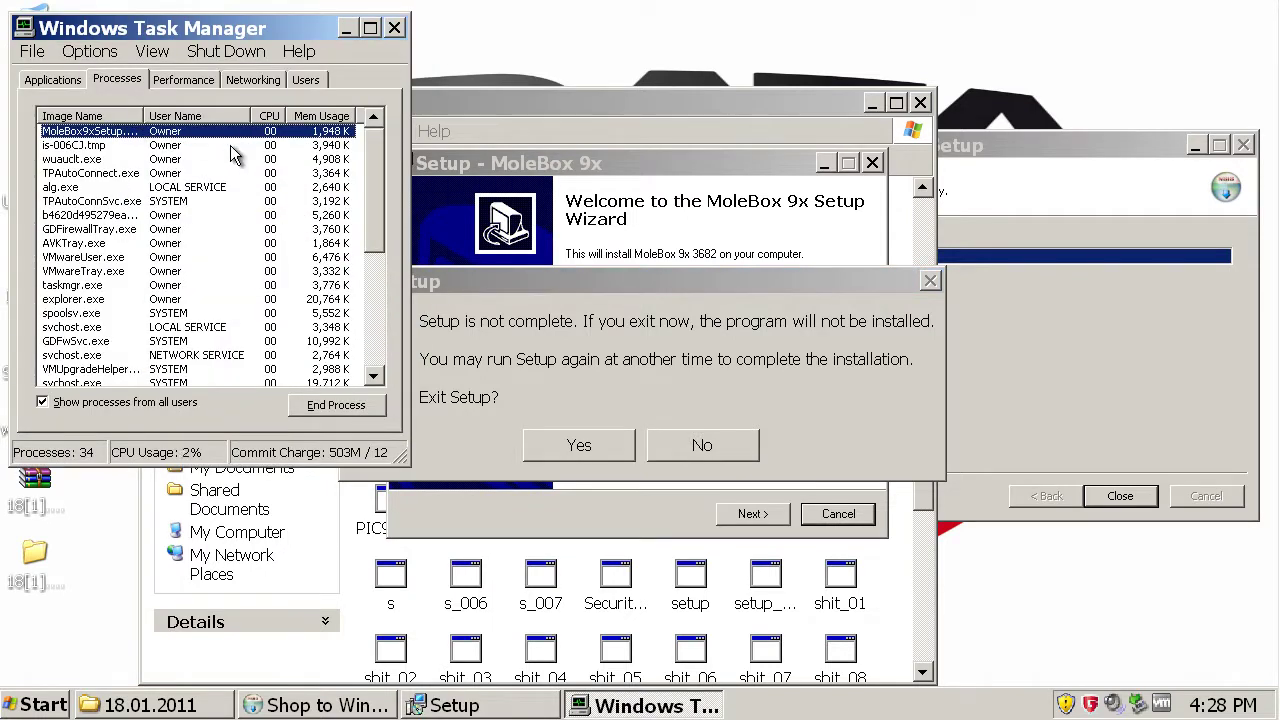
{"action": "left_click", "coordinate": [1142, 584]}
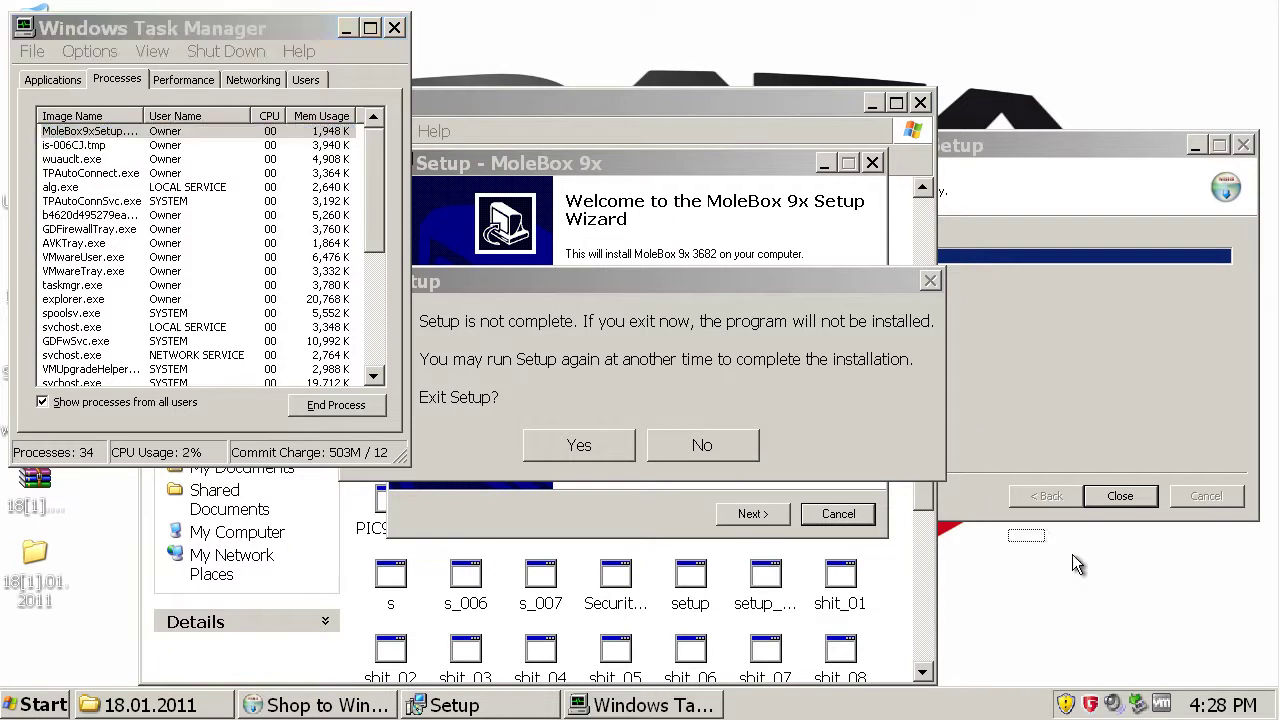
{"action": "left_click", "coordinate": [588, 446]}
{"action": "left_click", "coordinate": [1124, 497]}
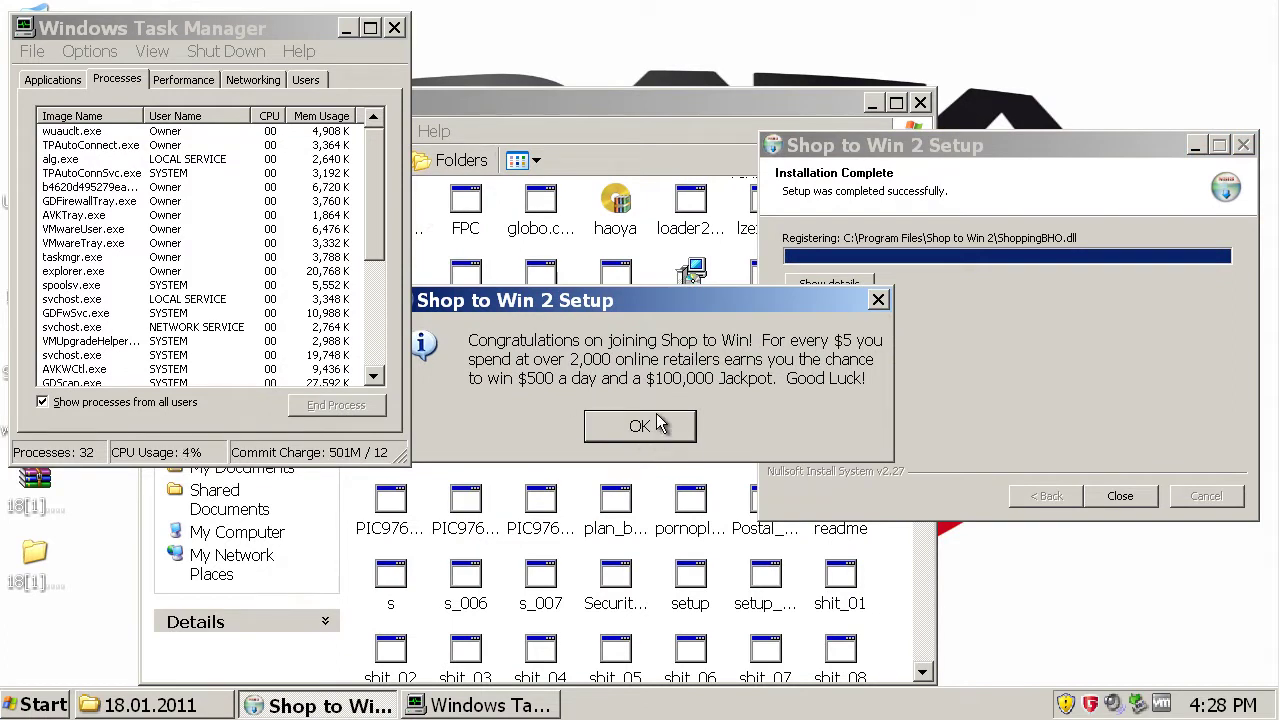
{"action": "left_click", "coordinate": [640, 426]}
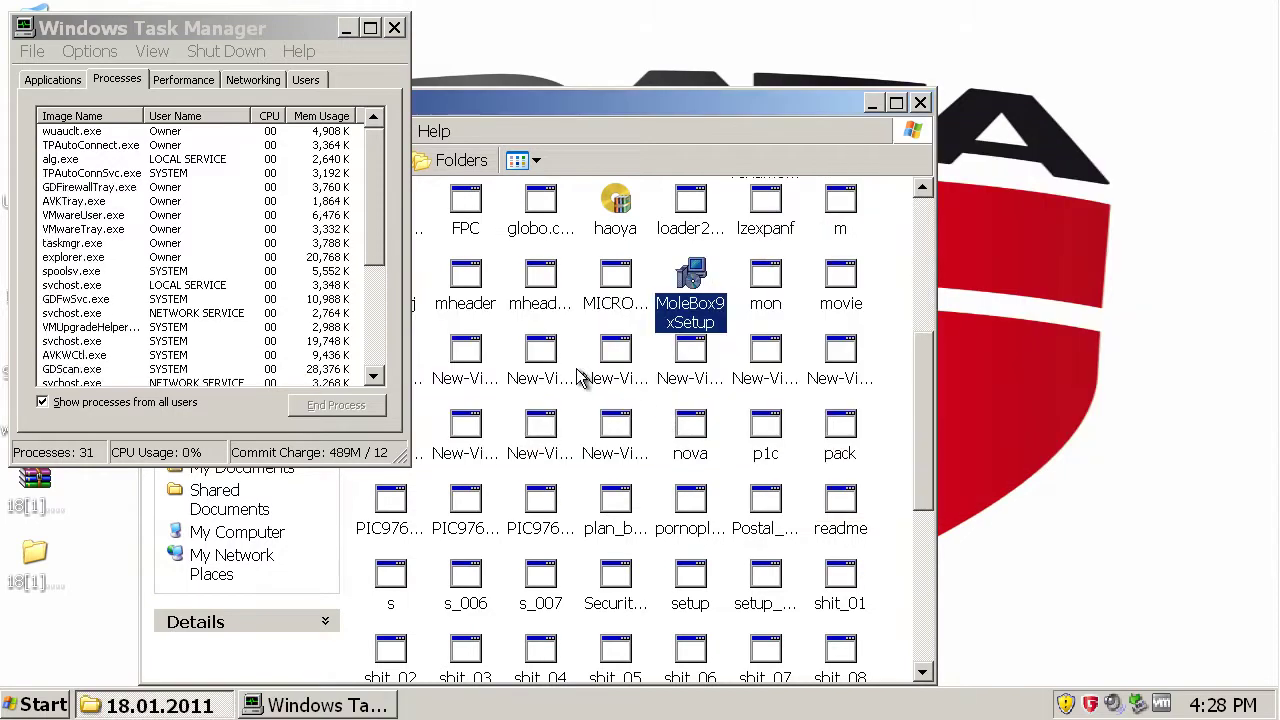
- Run the MICROSOFT_OFFICE_crack and upd_admn_002 samples, dismissing each invalid Win32 application error
{"action": "left_click", "coordinate": [346, 28]}
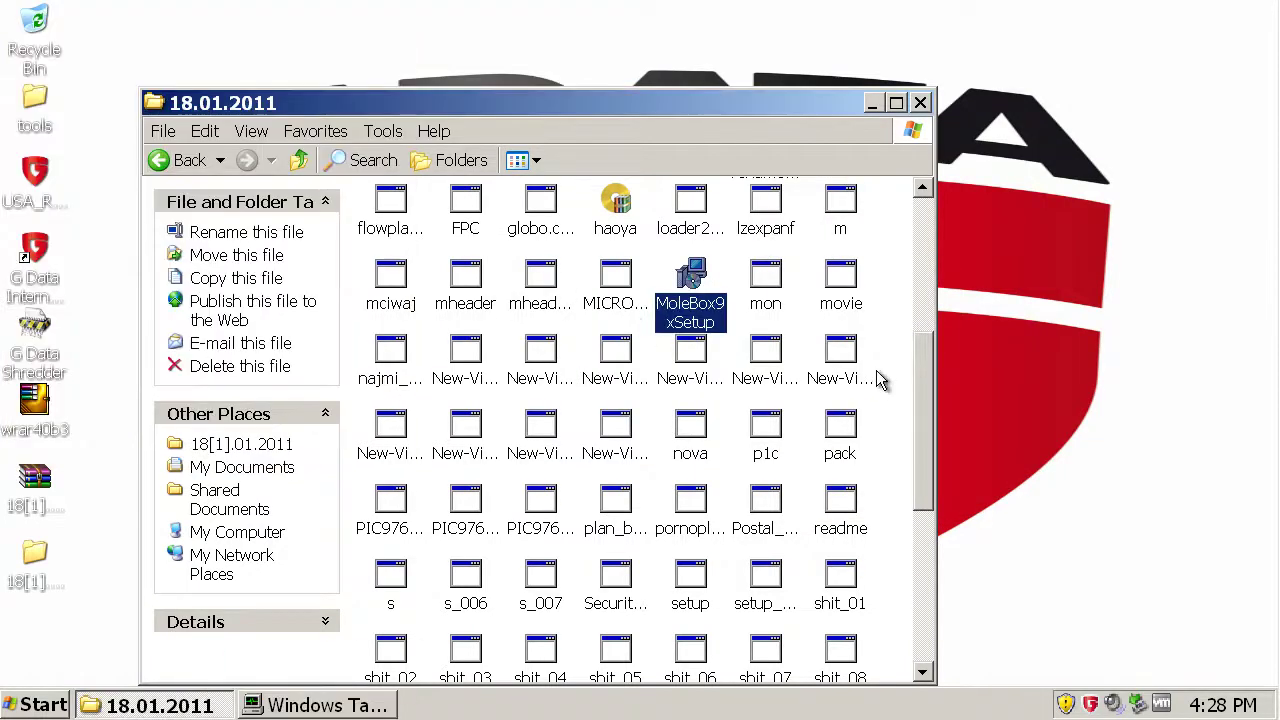
{"action": "left_click", "coordinate": [636, 300]}
{"action": "double_click", "coordinate": [623, 275]}
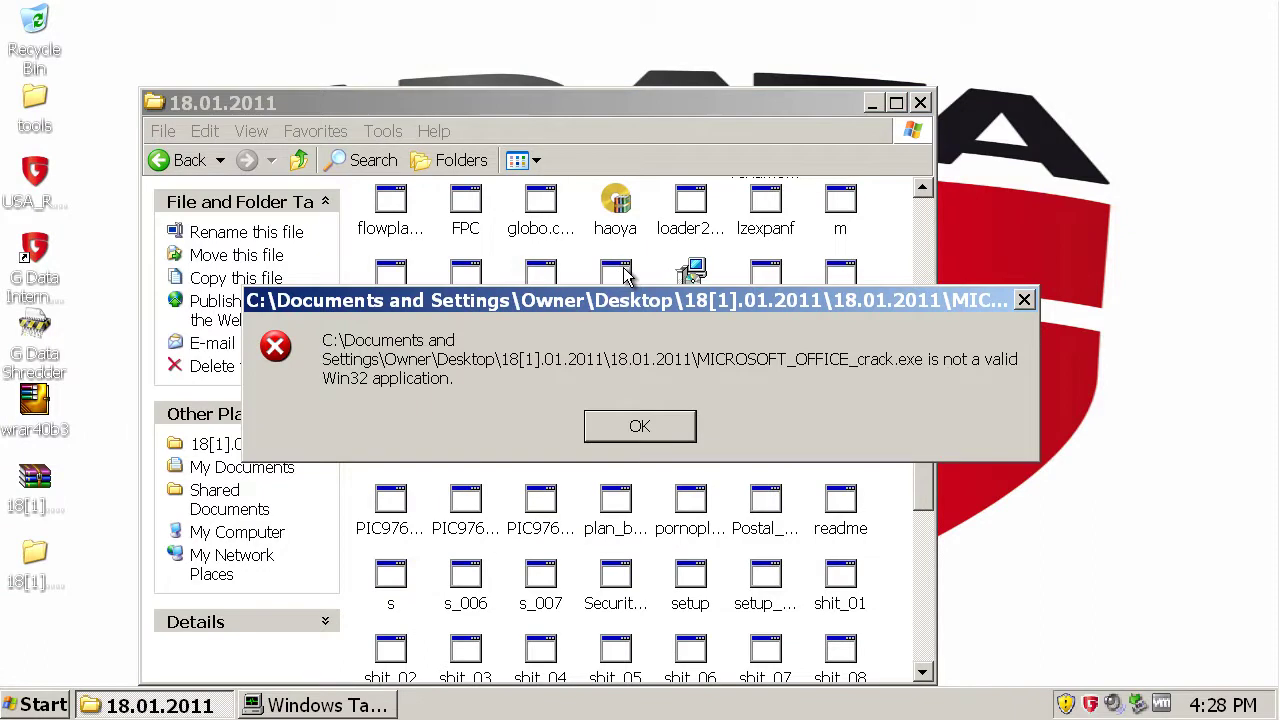
{"action": "left_click", "coordinate": [645, 425]}
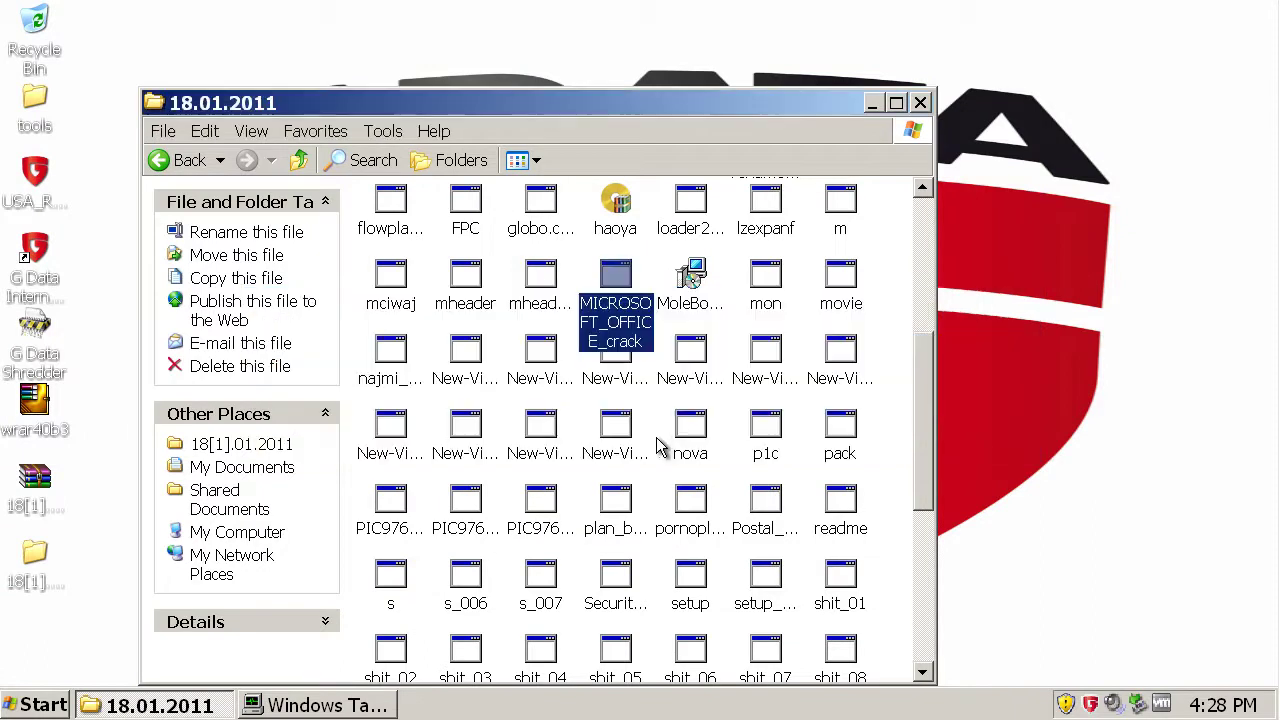
{"action": "right_click", "coordinate": [868, 348]}
{"action": "left_click", "coordinate": [948, 418]}
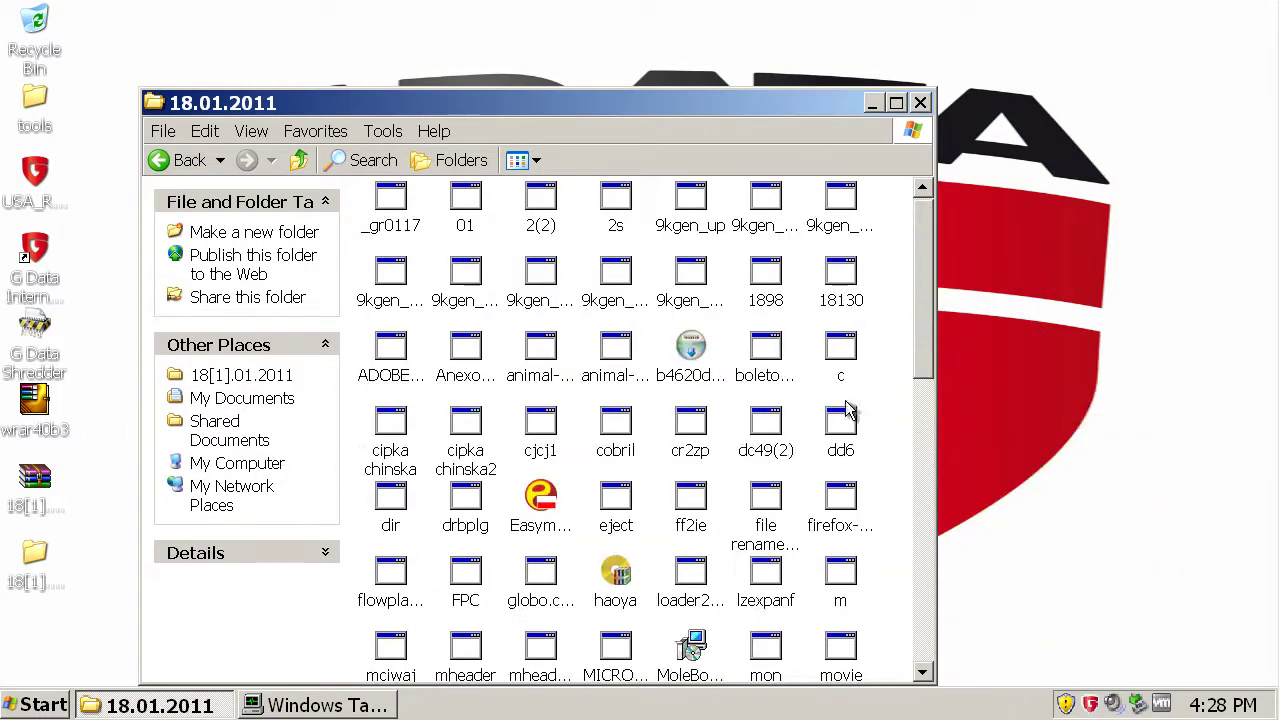
{"action": "scroll", "coordinate": [818, 380], "scroll_direction": "down", "scroll_amount": 5}
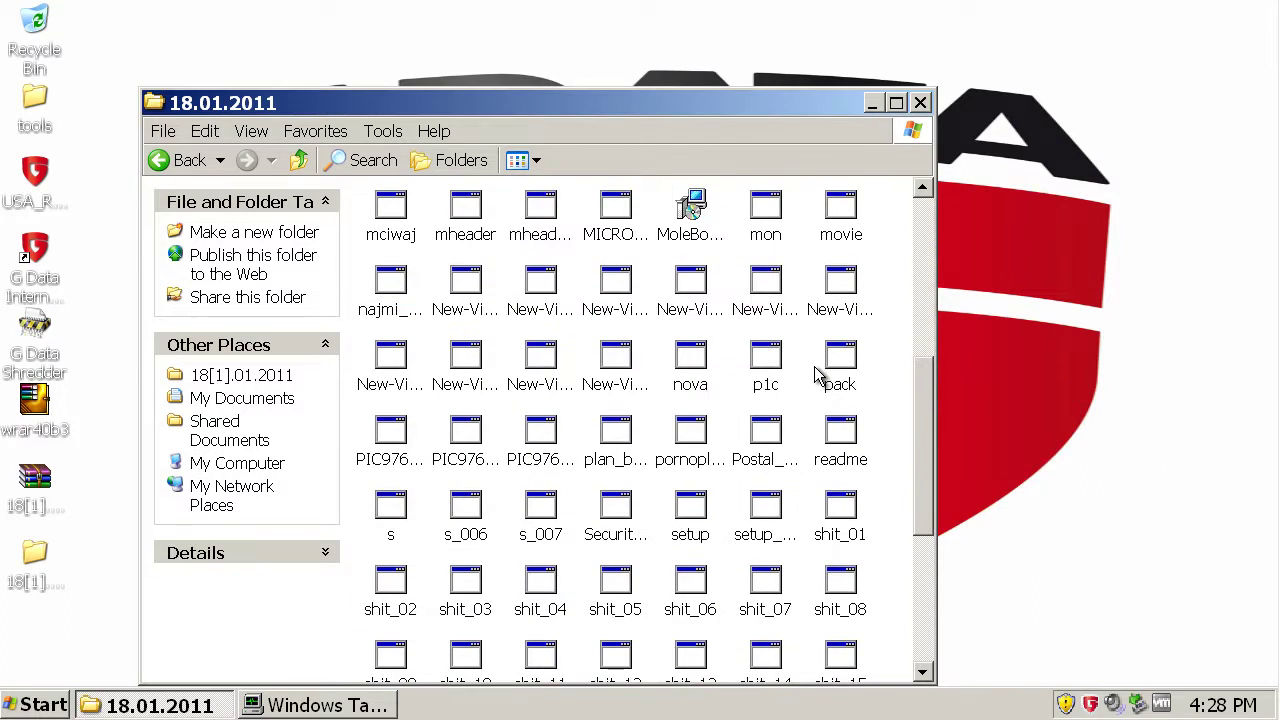
{"action": "scroll", "coordinate": [700, 320], "scroll_direction": "down", "scroll_amount": 5}
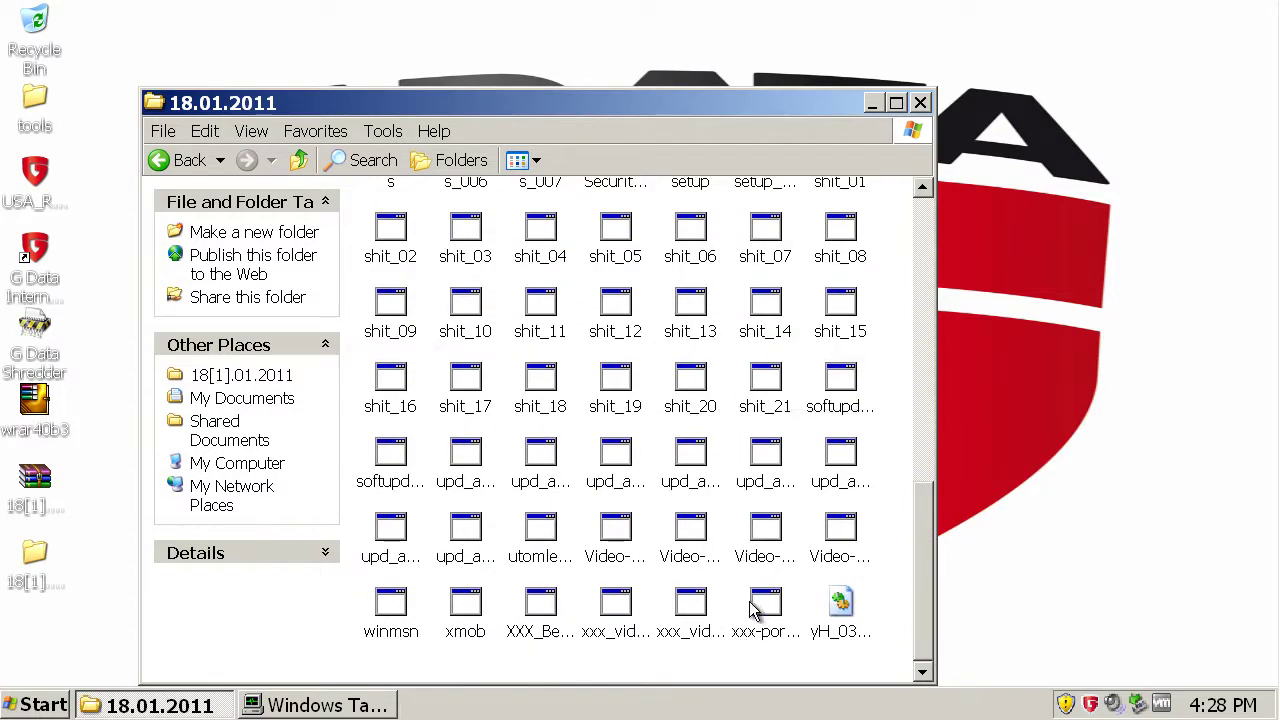
{"action": "double_click", "coordinate": [617, 462]}
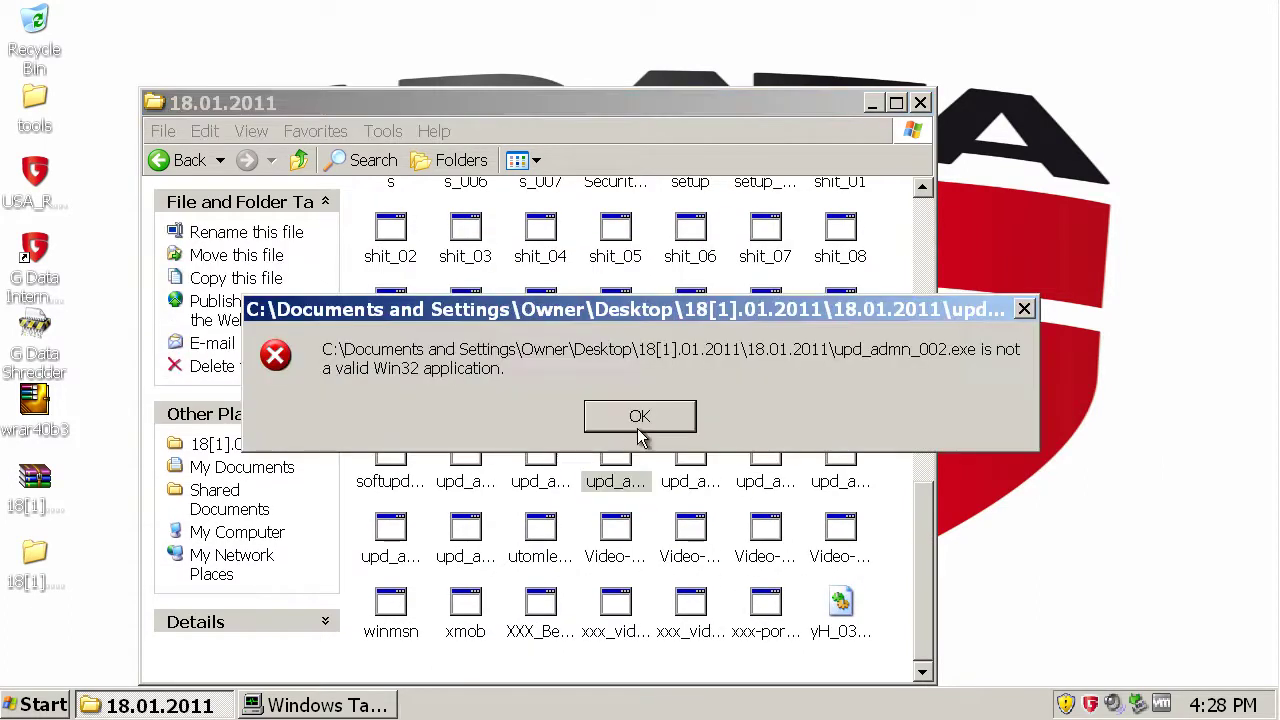
{"action": "left_click", "coordinate": [641, 420]}
- Run Video-Plugin, upd_admn_005 and shit_20, dismiss their errors, then close the folder window
{"action": "double_click", "coordinate": [690, 527]}
{"action": "left_click", "coordinate": [658, 418]}
{"action": "left_click", "coordinate": [671, 424]}
{"action": "double_click", "coordinate": [692, 455]}
{"action": "left_click", "coordinate": [676, 415]}
{"action": "double_click", "coordinate": [689, 392]}
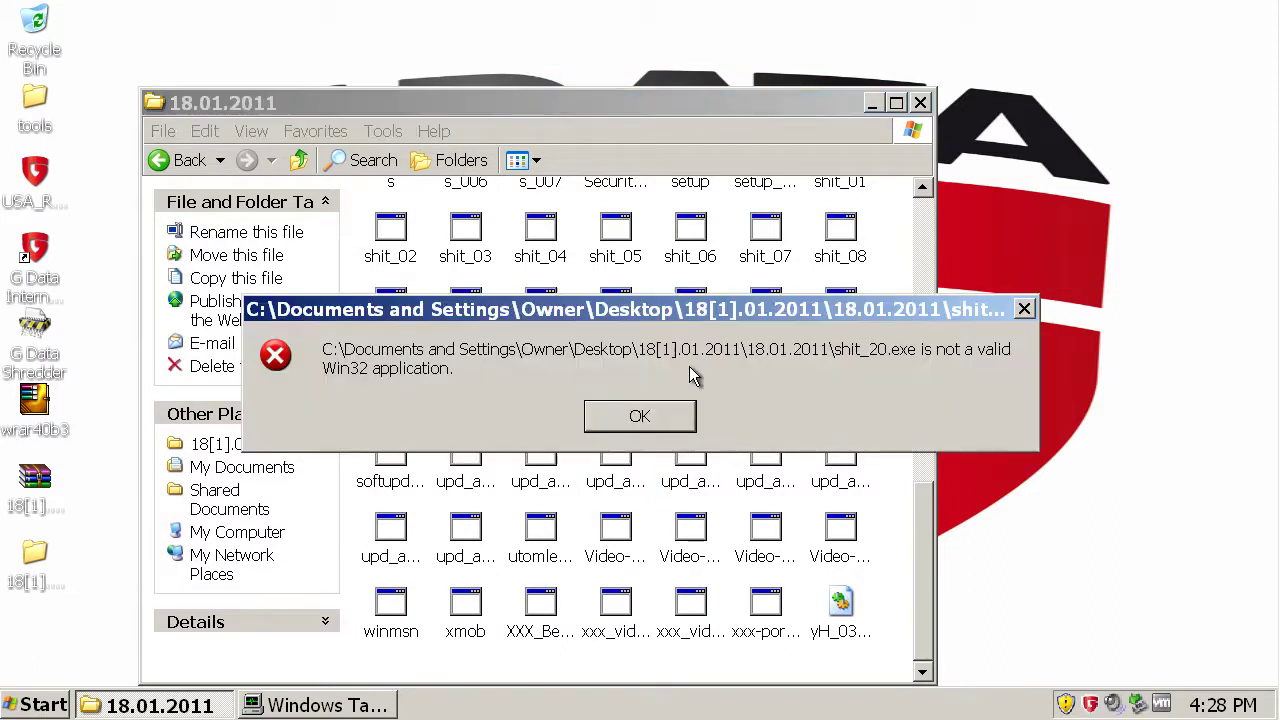
{"action": "left_click", "coordinate": [672, 424]}
{"action": "left_click", "coordinate": [920, 102]}
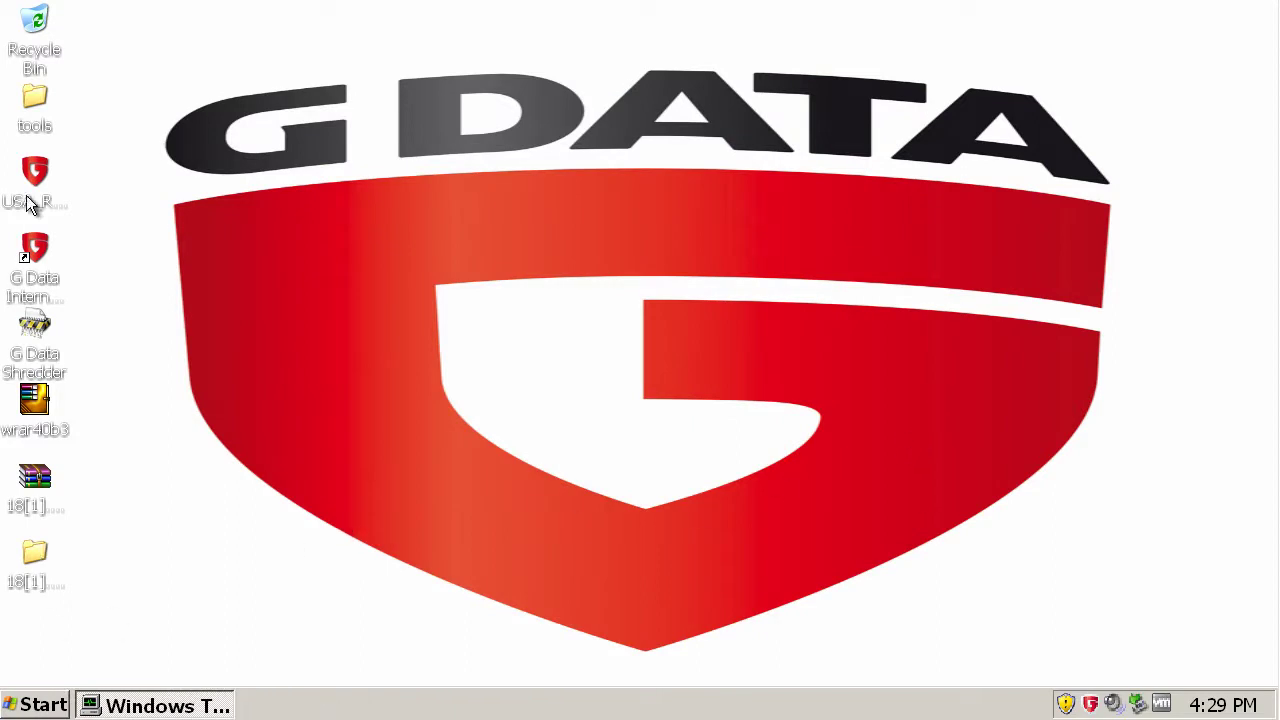
{"action": "left_click", "coordinate": [40, 705]}
{"action": "left_click", "coordinate": [108, 268]}
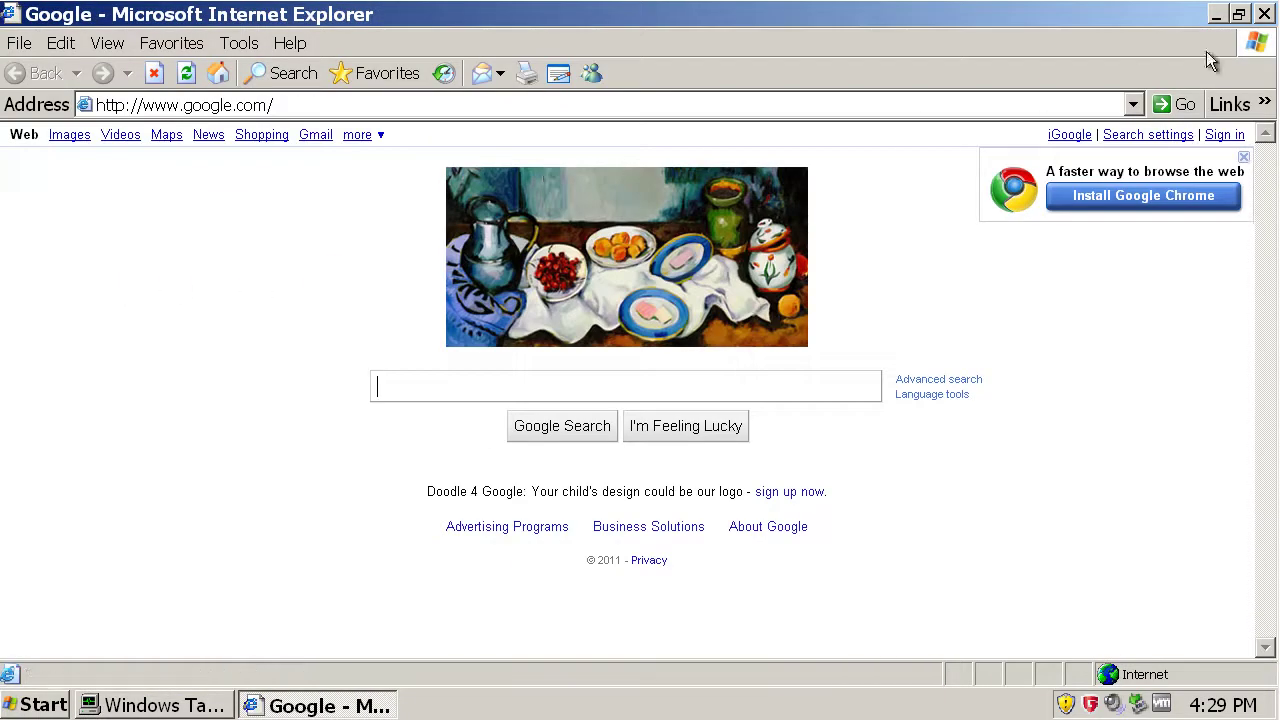
{"action": "left_click", "coordinate": [1264, 14]}
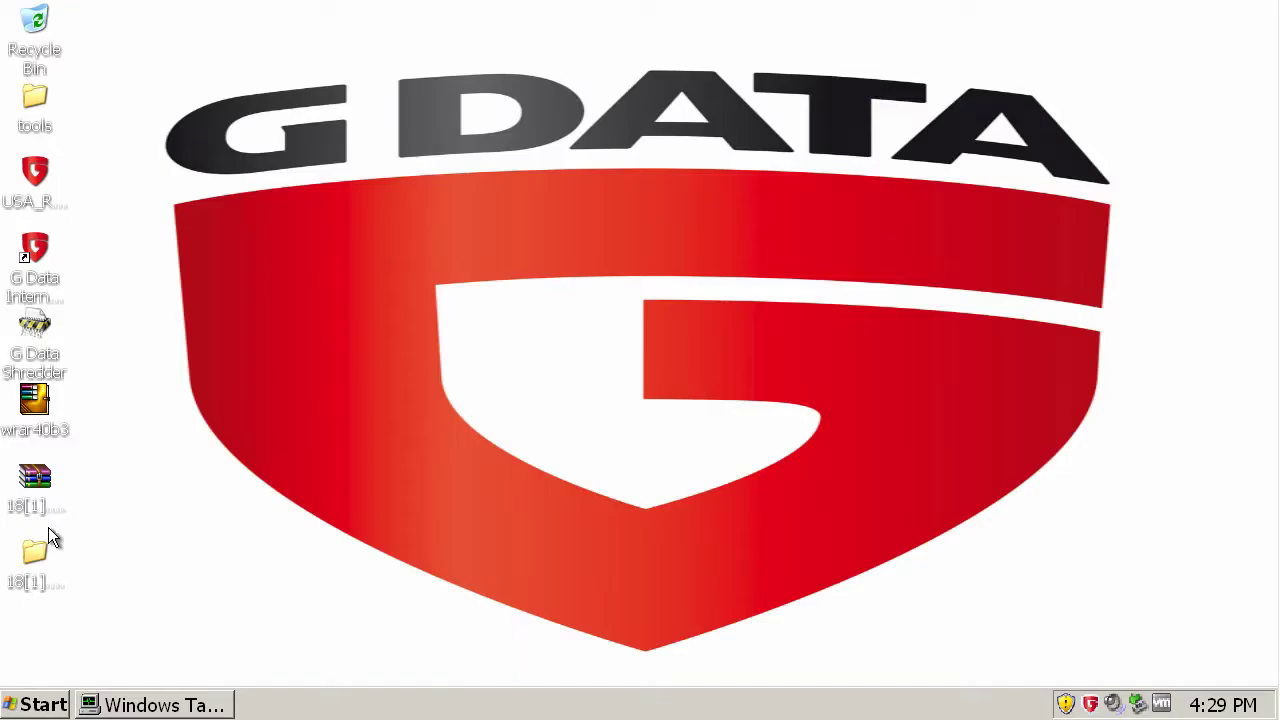
{"action": "double_click", "coordinate": [55, 557]}
{"action": "double_click", "coordinate": [400, 207]}
{"action": "left_click", "coordinate": [548, 343]}
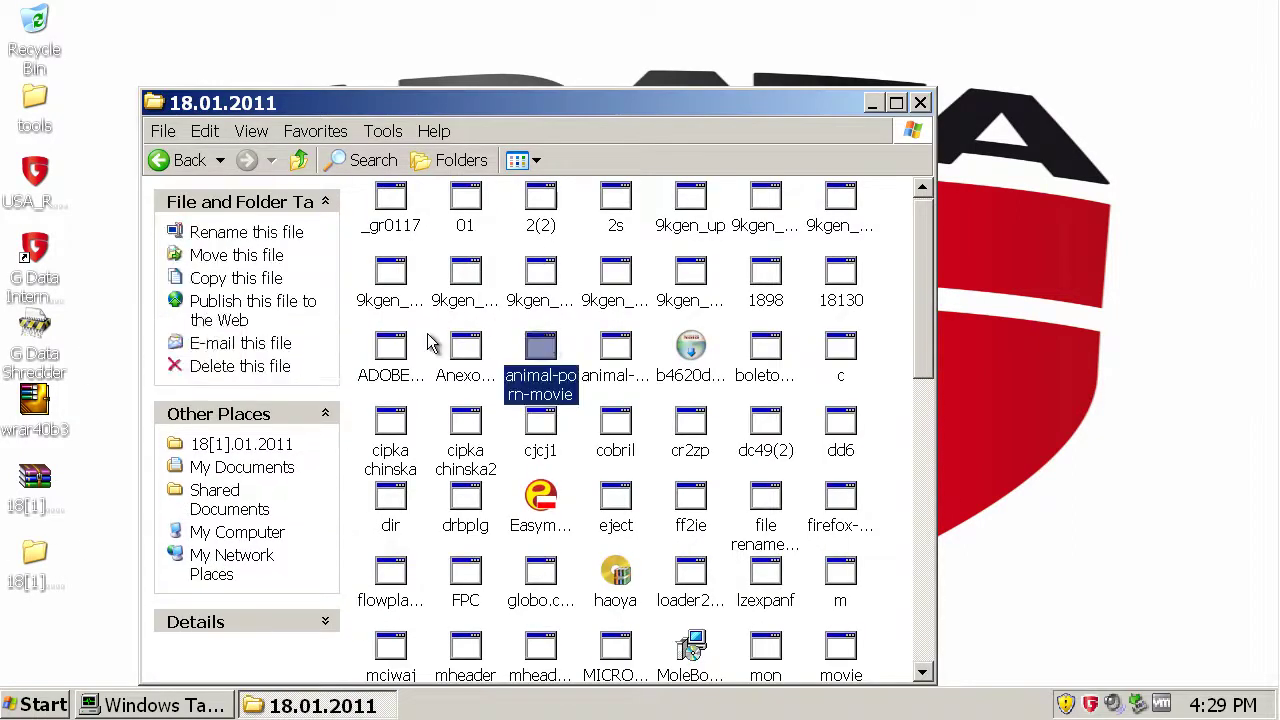
{"action": "left_click", "coordinate": [463, 347]}
{"action": "double_click", "coordinate": [463, 347]}
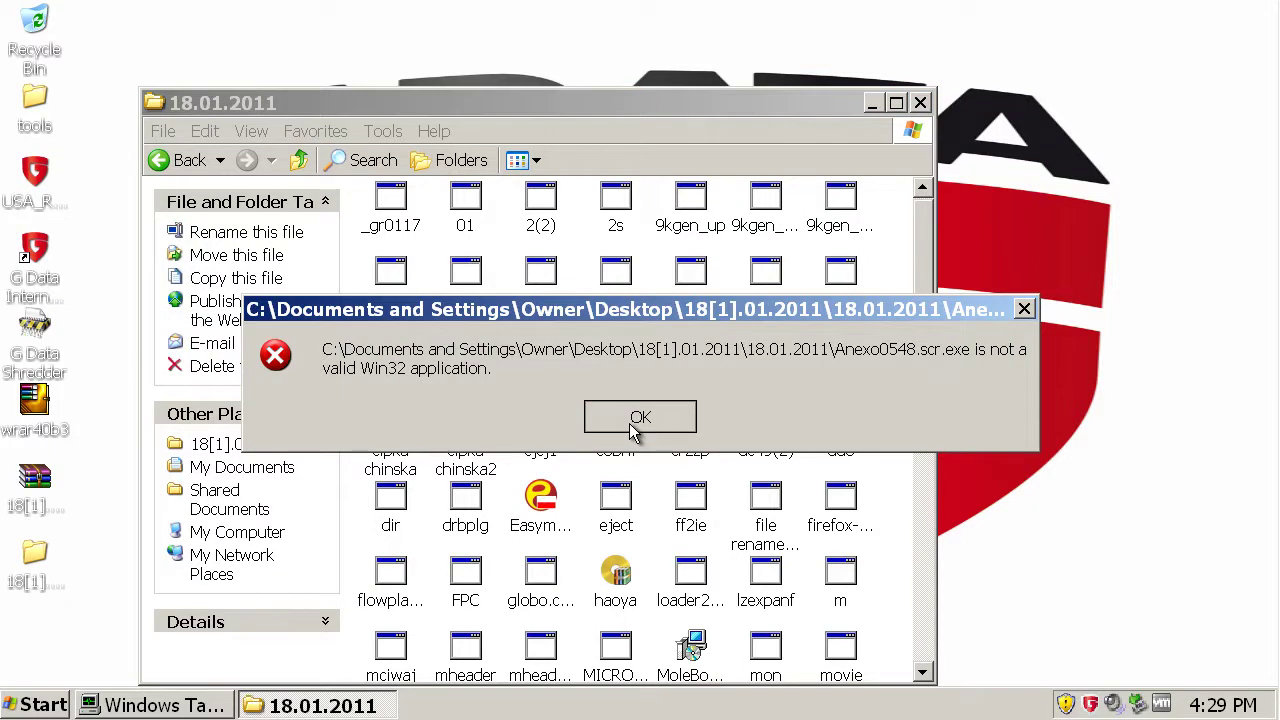
{"action": "left_click", "coordinate": [634, 420]}
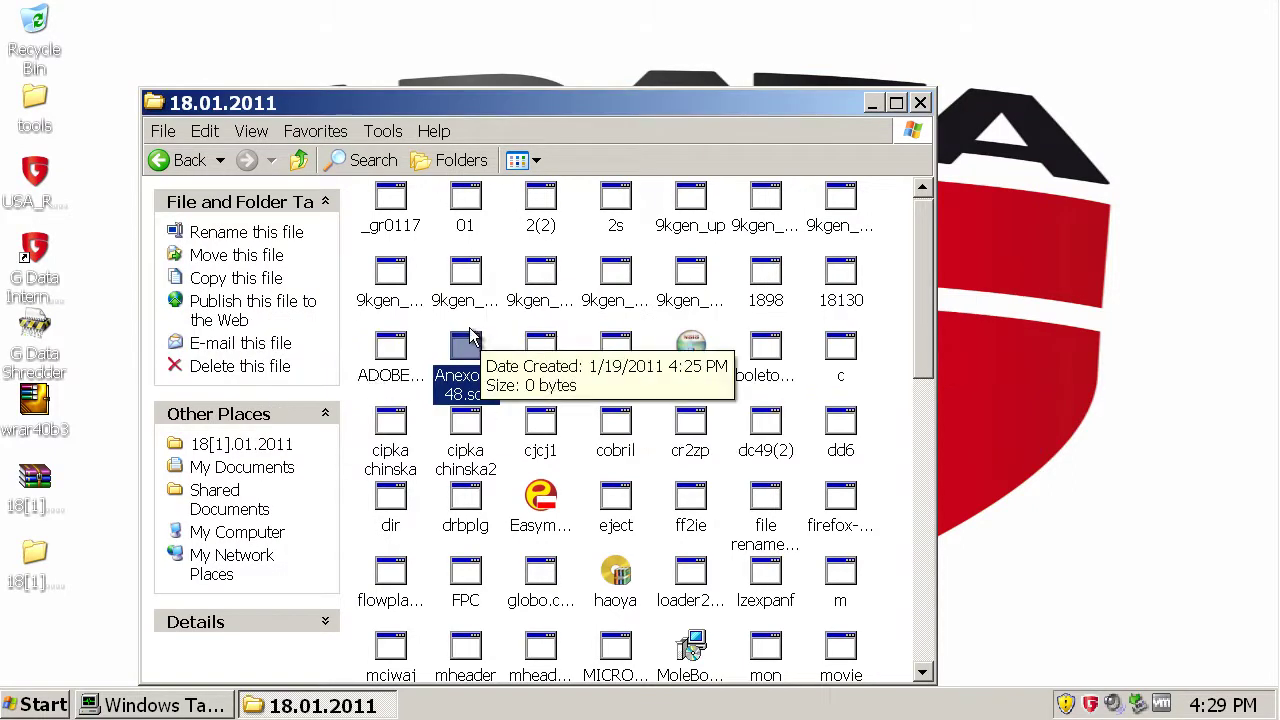
{"action": "left_click", "coordinate": [921, 104]}
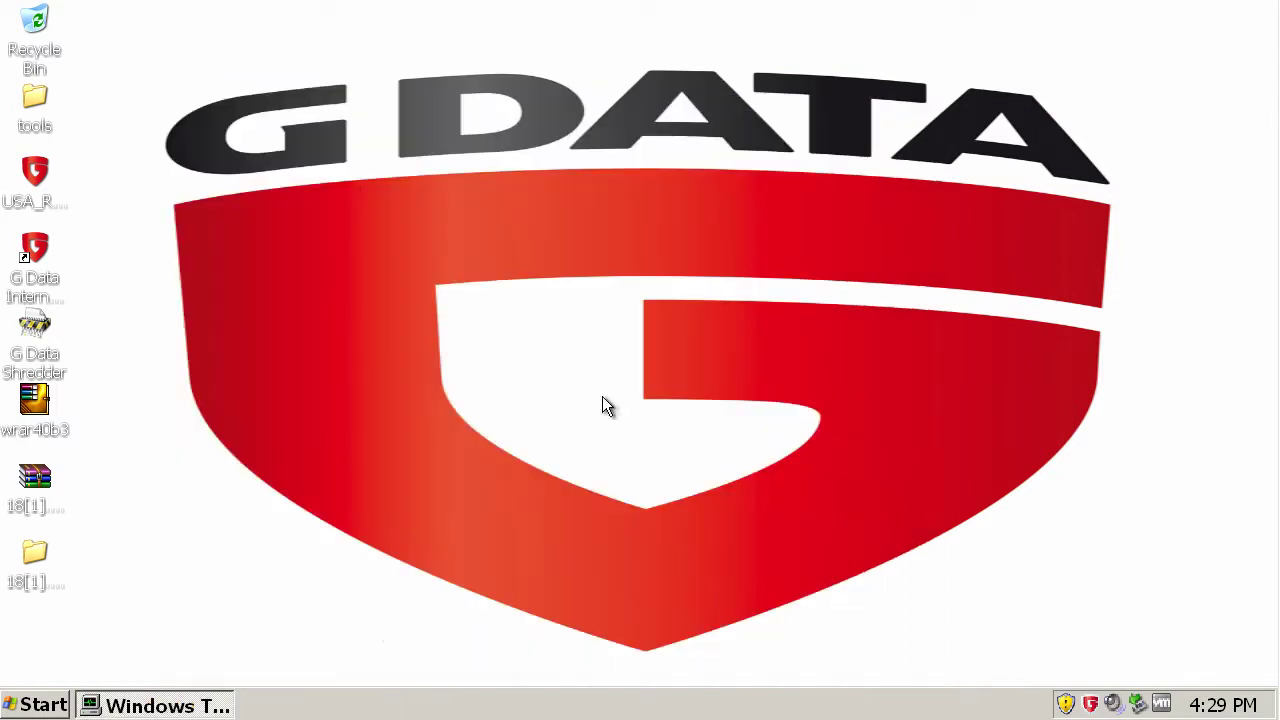
- Run a G Data virus check on the 18.01.2011 folder
{"action": "double_click", "coordinate": [41, 562]}
{"action": "left_click", "coordinate": [400, 220]}
{"action": "right_click", "coordinate": [409, 234]}
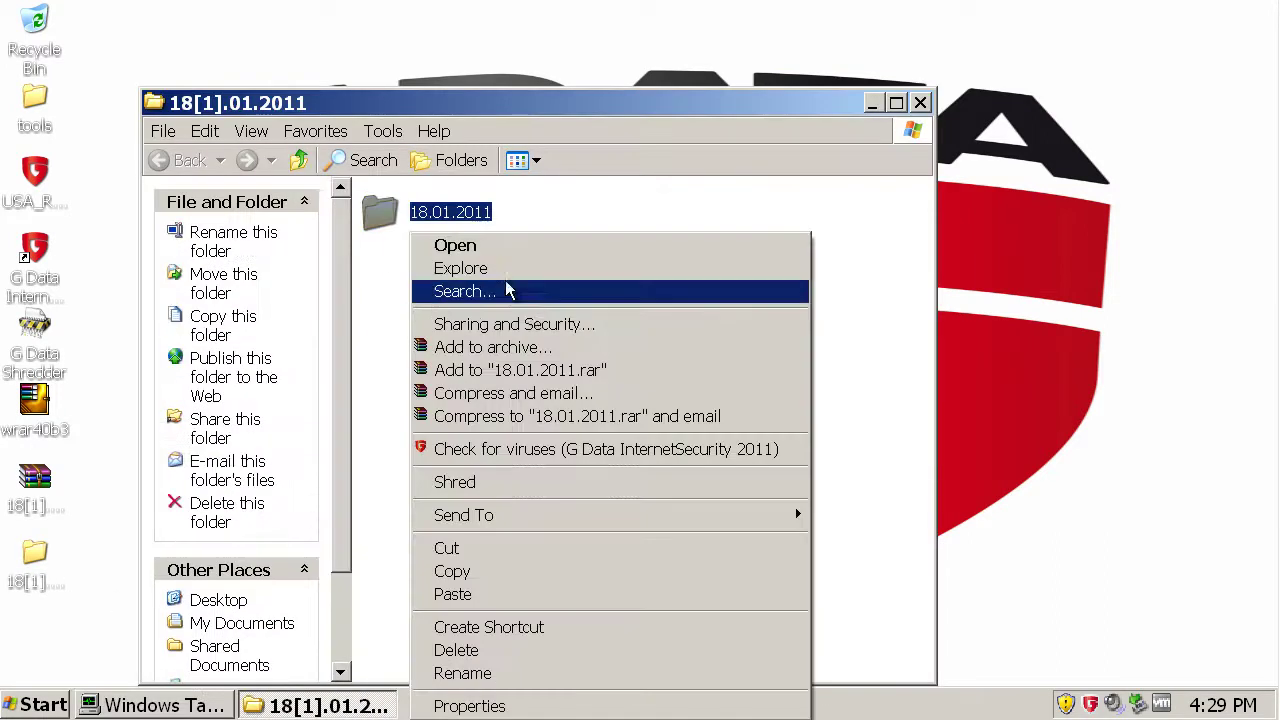
{"action": "left_click", "coordinate": [537, 452]}
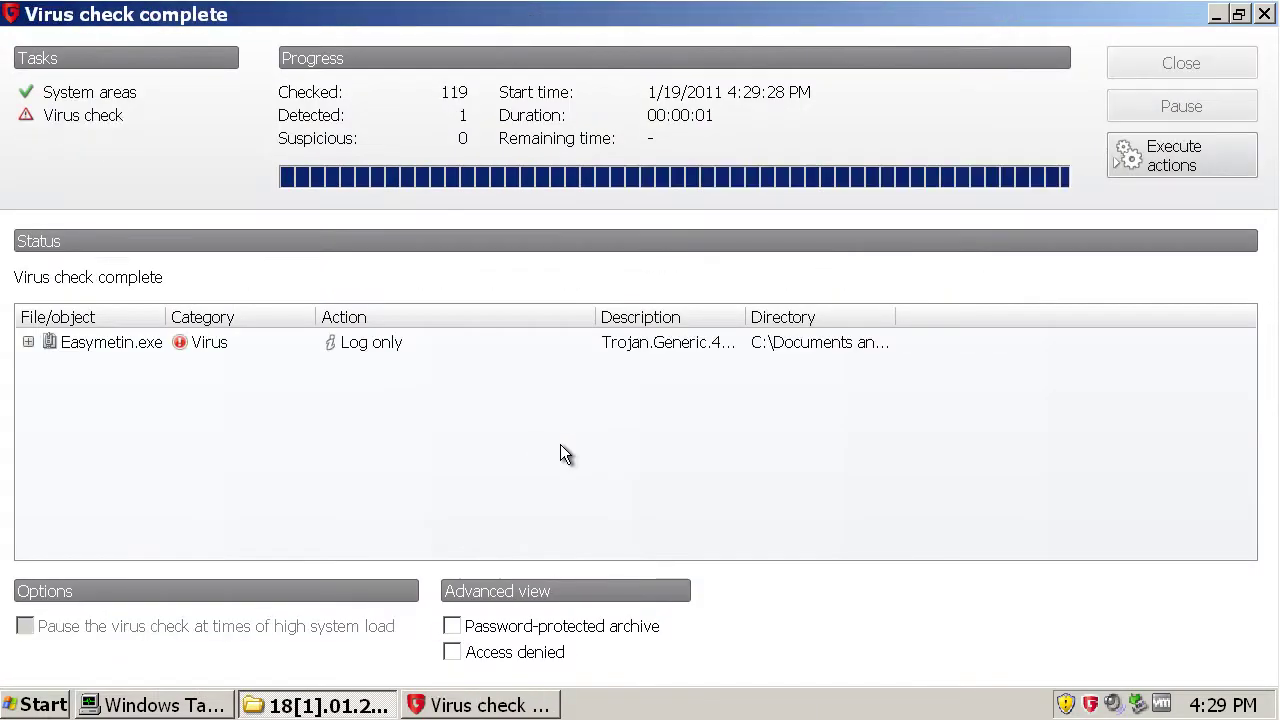
- Set Easymetin.exe to disinfect, else quarantine, and execute the action
{"action": "left_click", "coordinate": [28, 342]}
{"action": "left_click", "coordinate": [28, 342]}
{"action": "left_click", "coordinate": [153, 342]}
{"action": "left_click", "coordinate": [580, 342]}
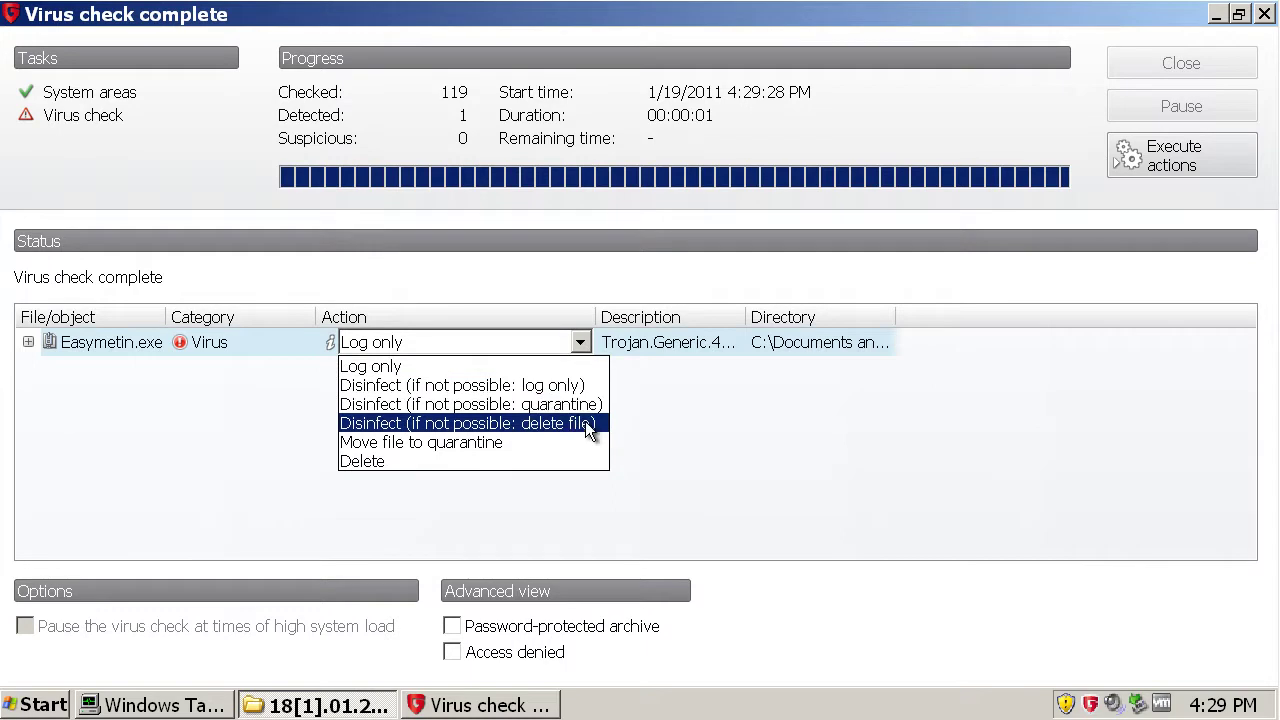
{"action": "left_click", "coordinate": [583, 404]}
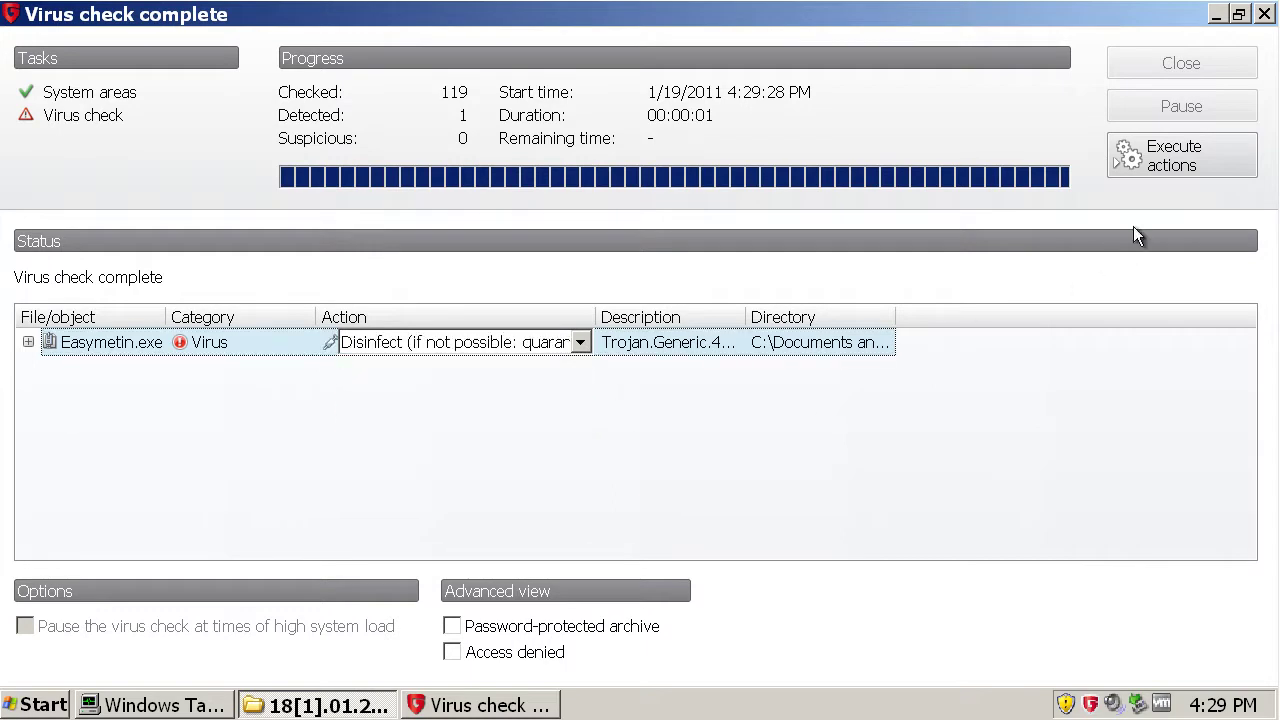
{"action": "left_click", "coordinate": [1166, 150]}
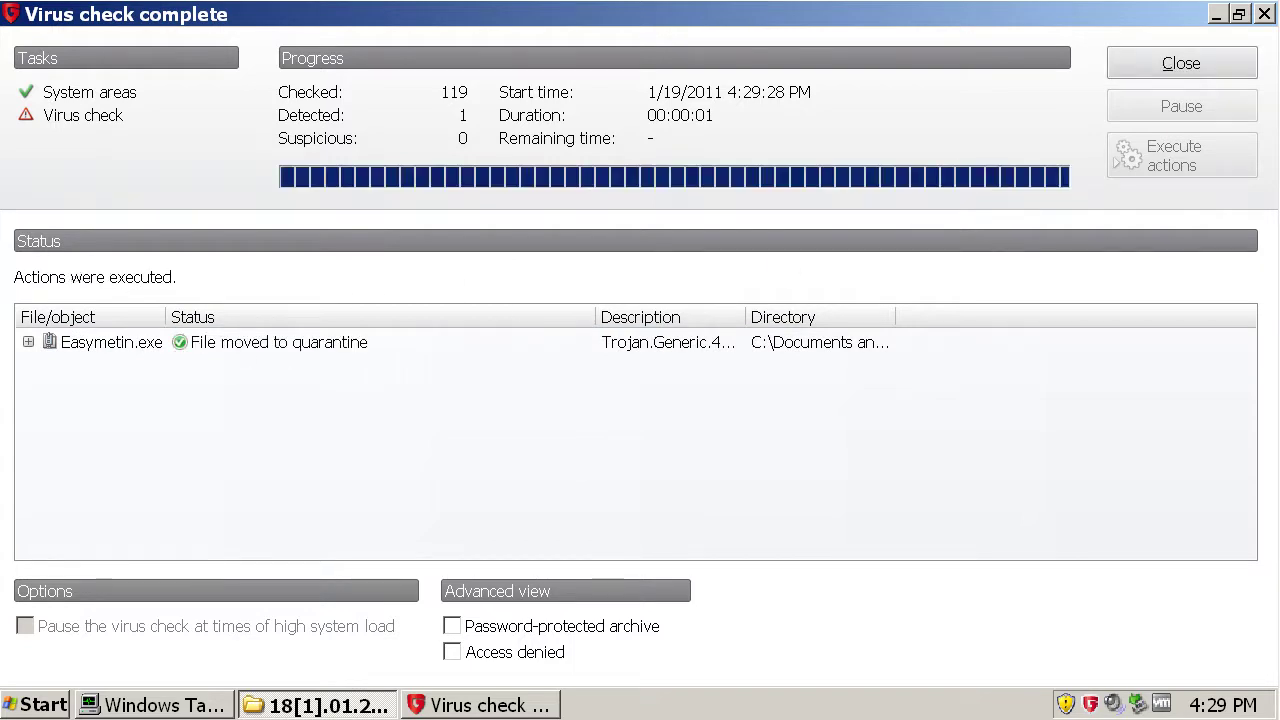
- Close the virus check report and view the 18.01.2011 folder's properties (118 files, 3.11 MB)
{"action": "left_click", "coordinate": [1264, 14]}
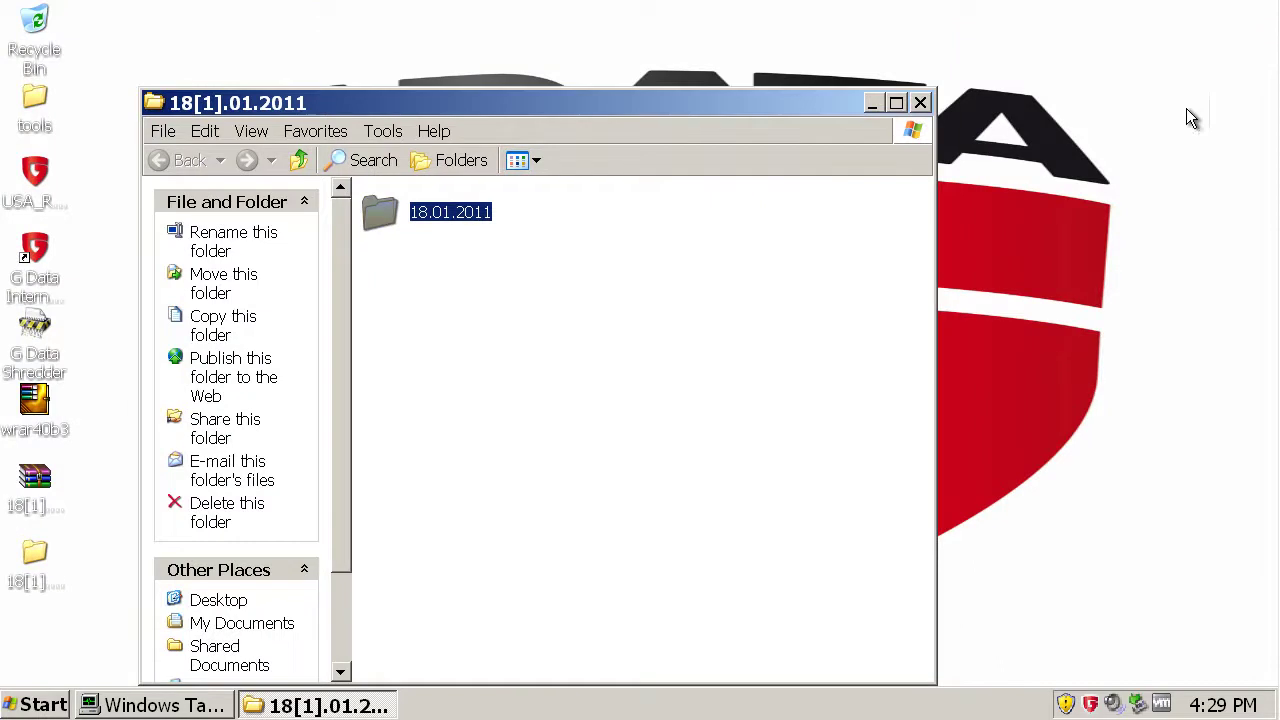
{"action": "right_click", "coordinate": [422, 230]}
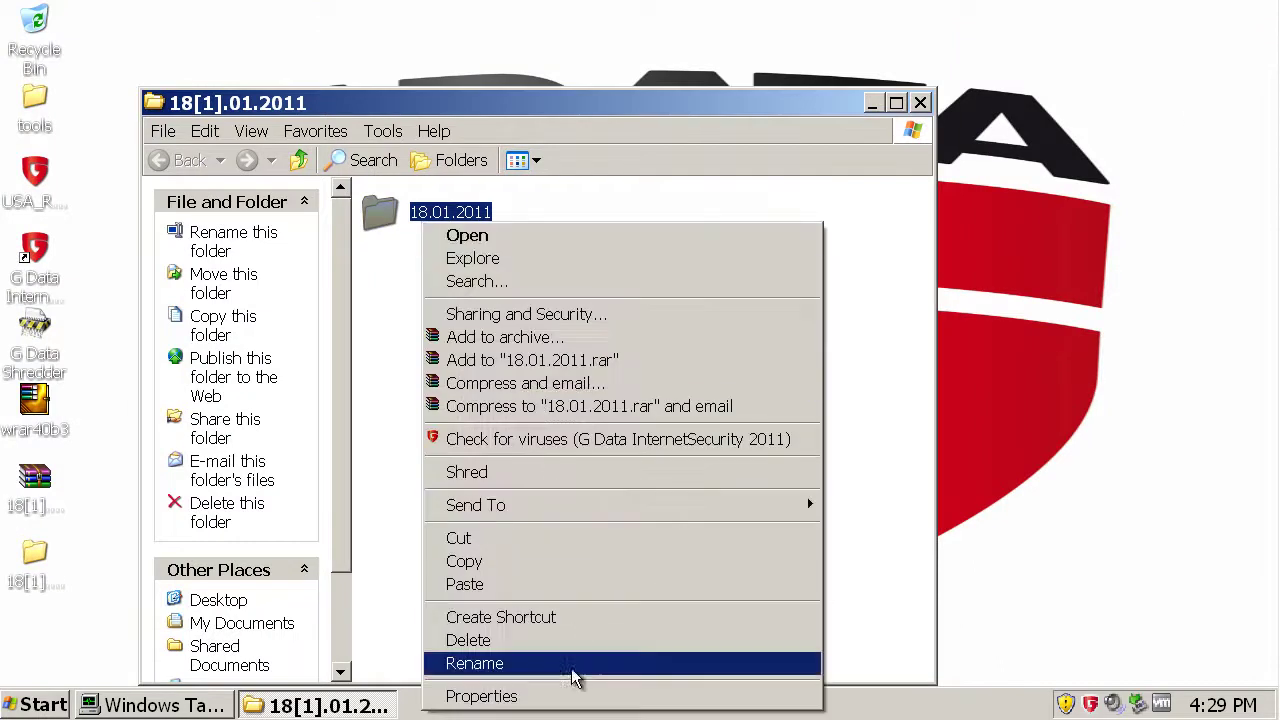
{"action": "left_click", "coordinate": [566, 698]}
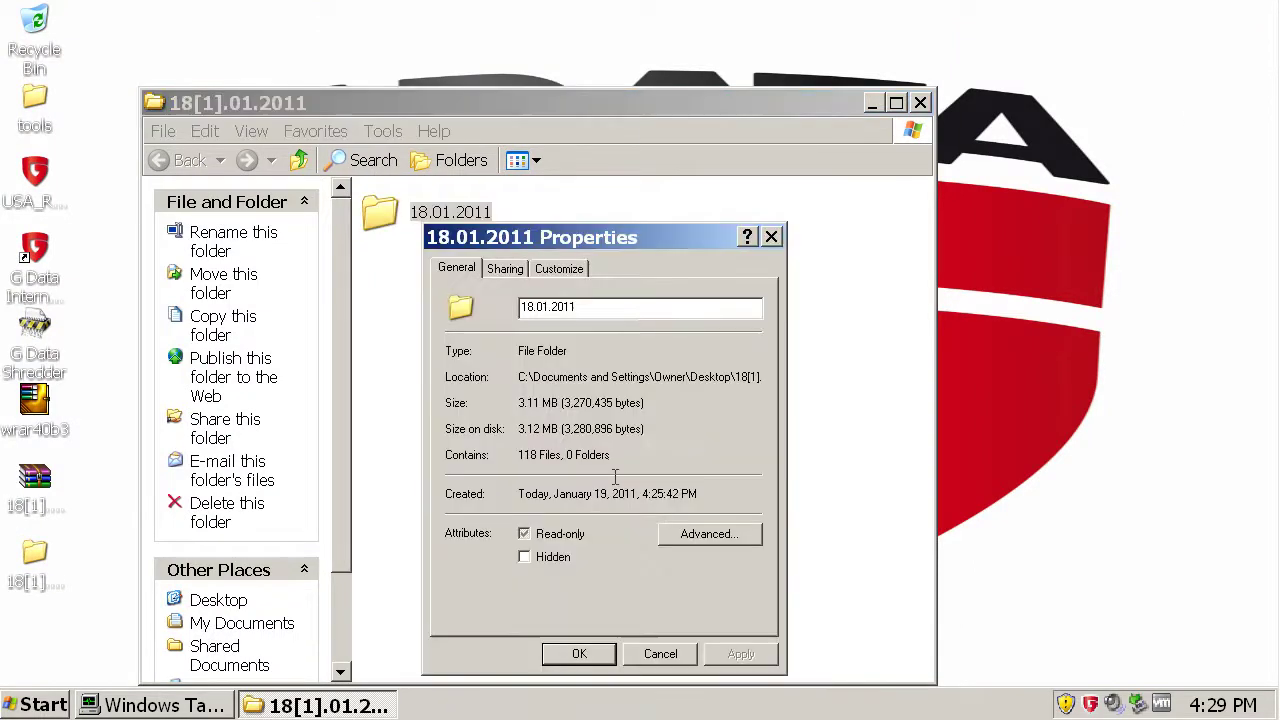
{"action": "left_click", "coordinate": [660, 653]}
- Open the 18.01.2011 folder, try running _gr0117, dismiss its error, and close the folder
{"action": "double_click", "coordinate": [420, 225]}
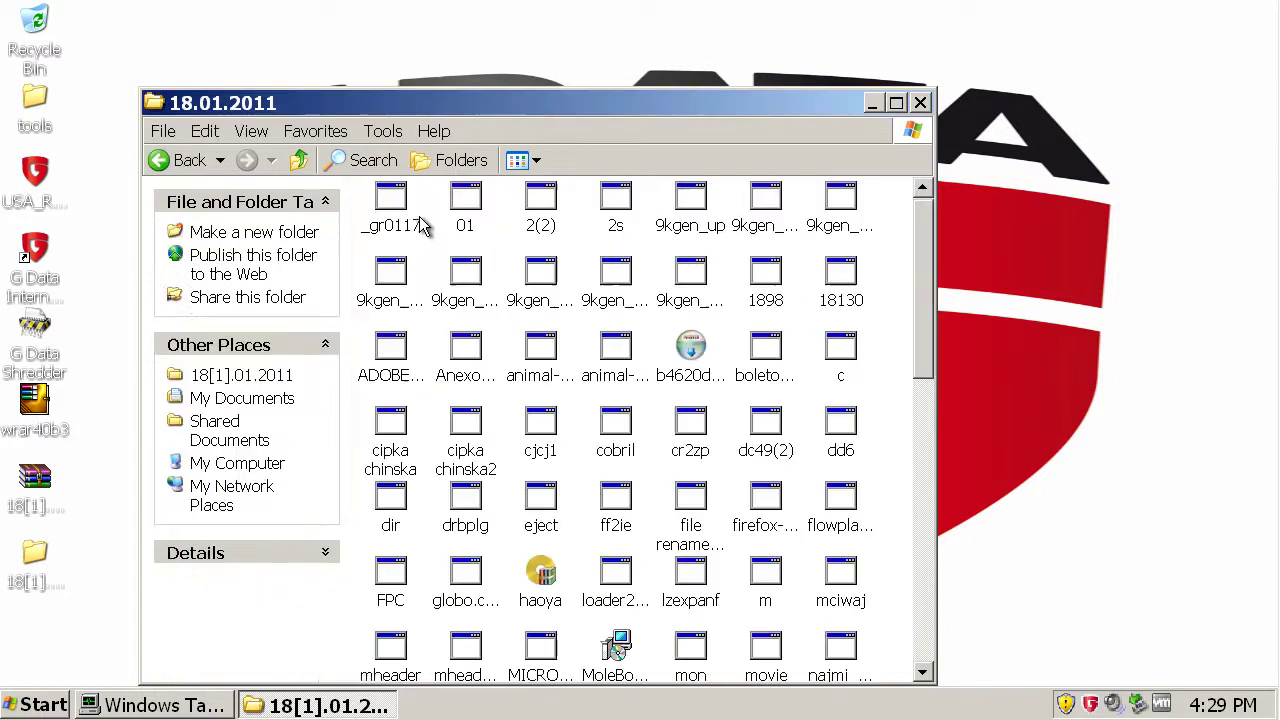
{"action": "double_click", "coordinate": [390, 212]}
{"action": "left_click", "coordinate": [638, 418]}
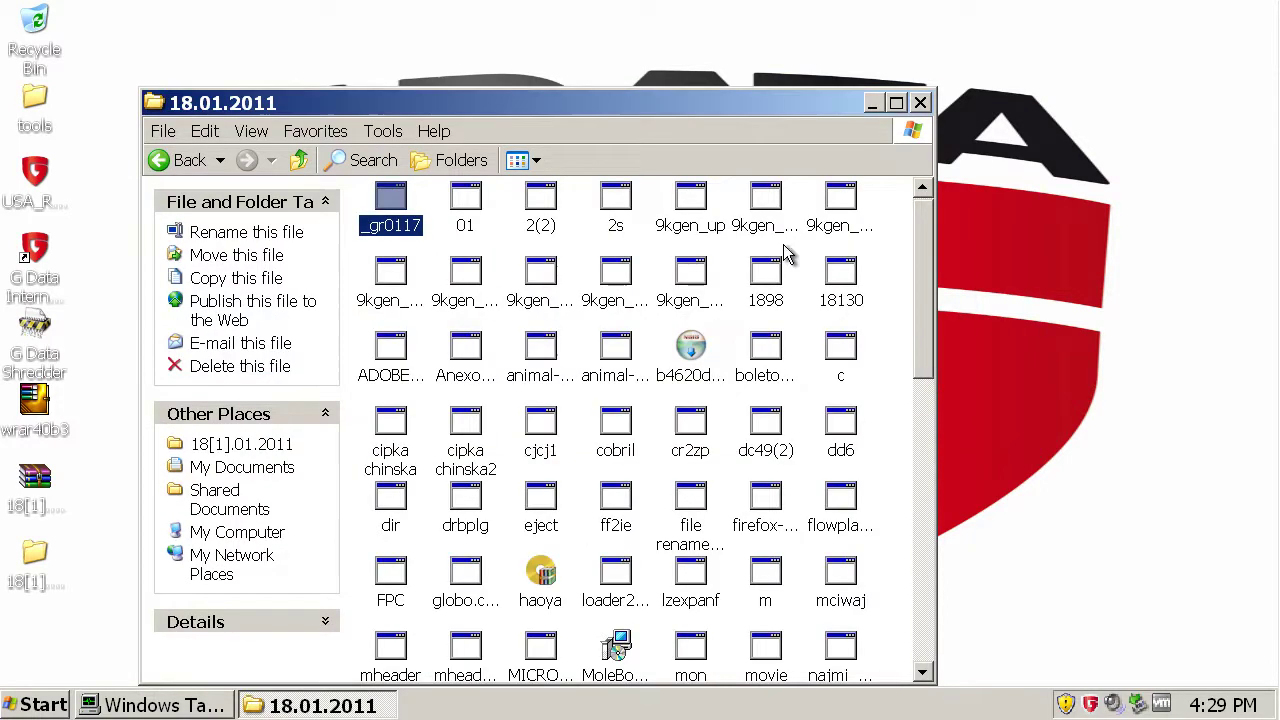
{"action": "left_click", "coordinate": [920, 103]}
{"action": "left_click", "coordinate": [38, 705]}
{"action": "left_click", "coordinate": [122, 258]}
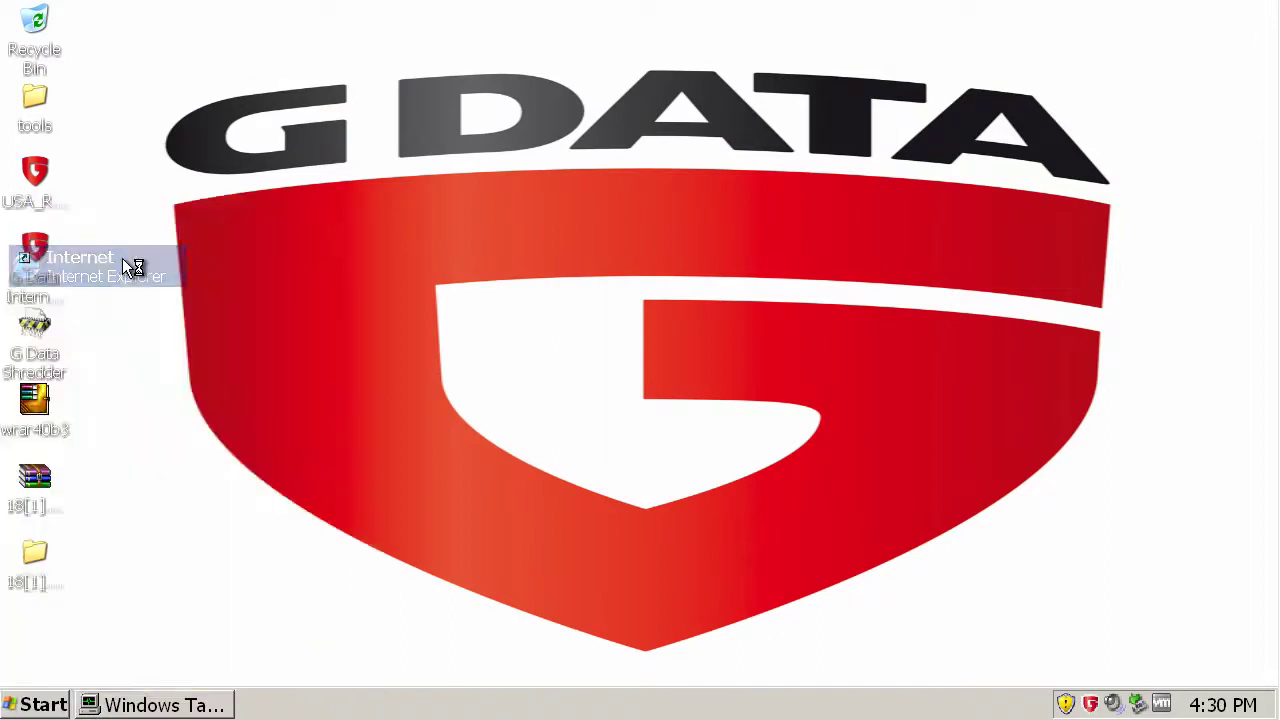
{"action": "left_click", "coordinate": [296, 108]}
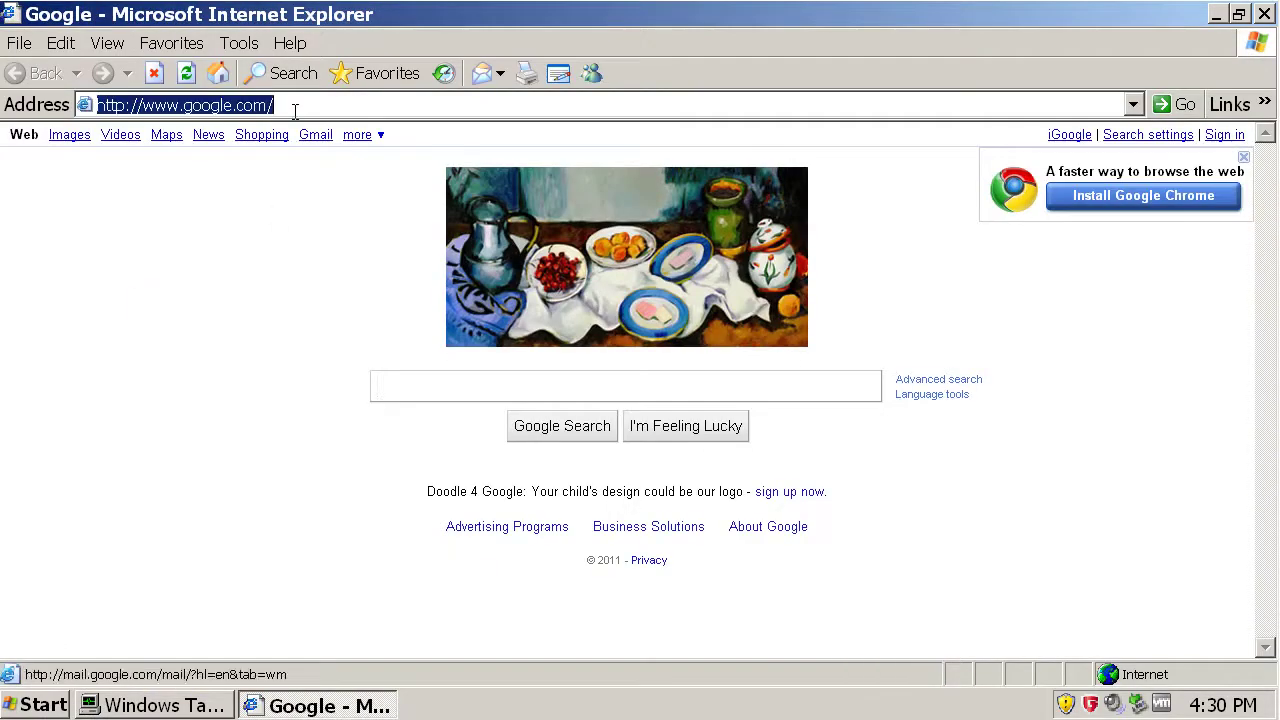
{"action": "type", "text": "www."}
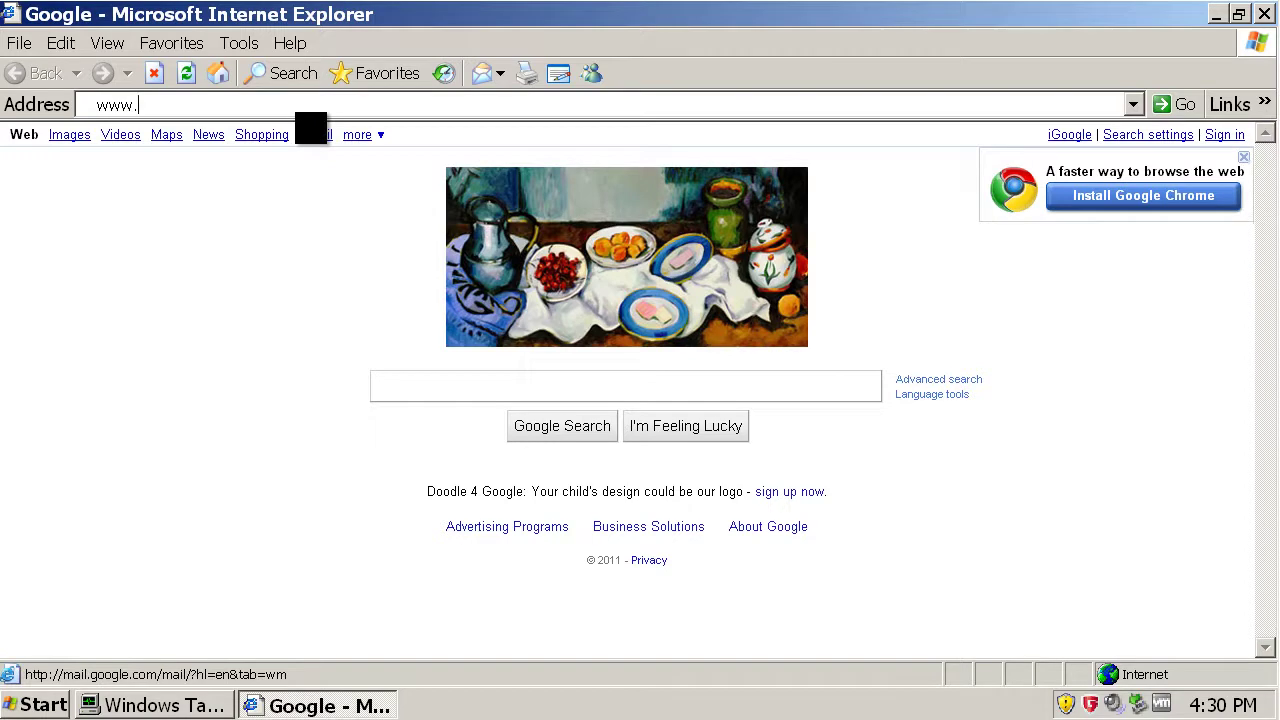
{"action": "type", "text": "malwaredomainlist.com"}
{"action": "key", "text": "Return"}
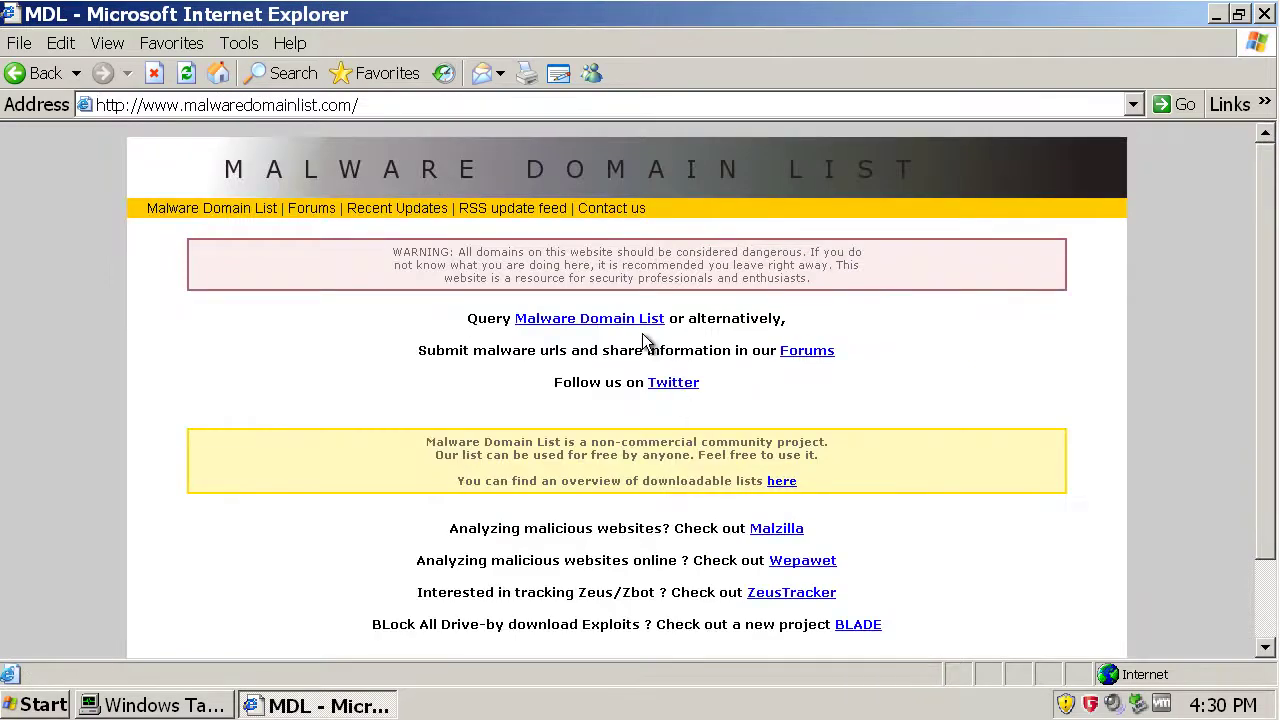
{"action": "left_click", "coordinate": [647, 333]}
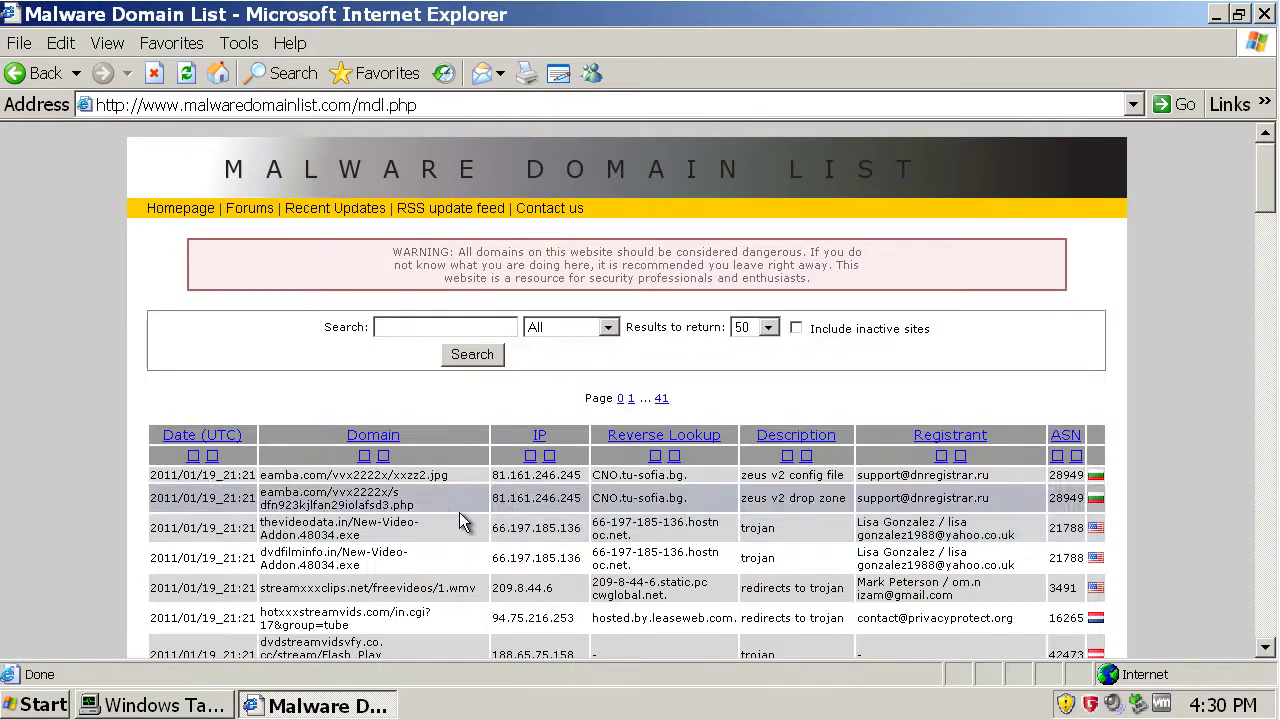
{"action": "triple_click", "coordinate": [312, 557]}
{"action": "key", "text": "ctrl+c"}
- Paste the dvdfilminfo.in URL into a second browser window and run the downloaded New-Video-Addon.48034.exe
{"action": "left_click", "coordinate": [40, 705]}
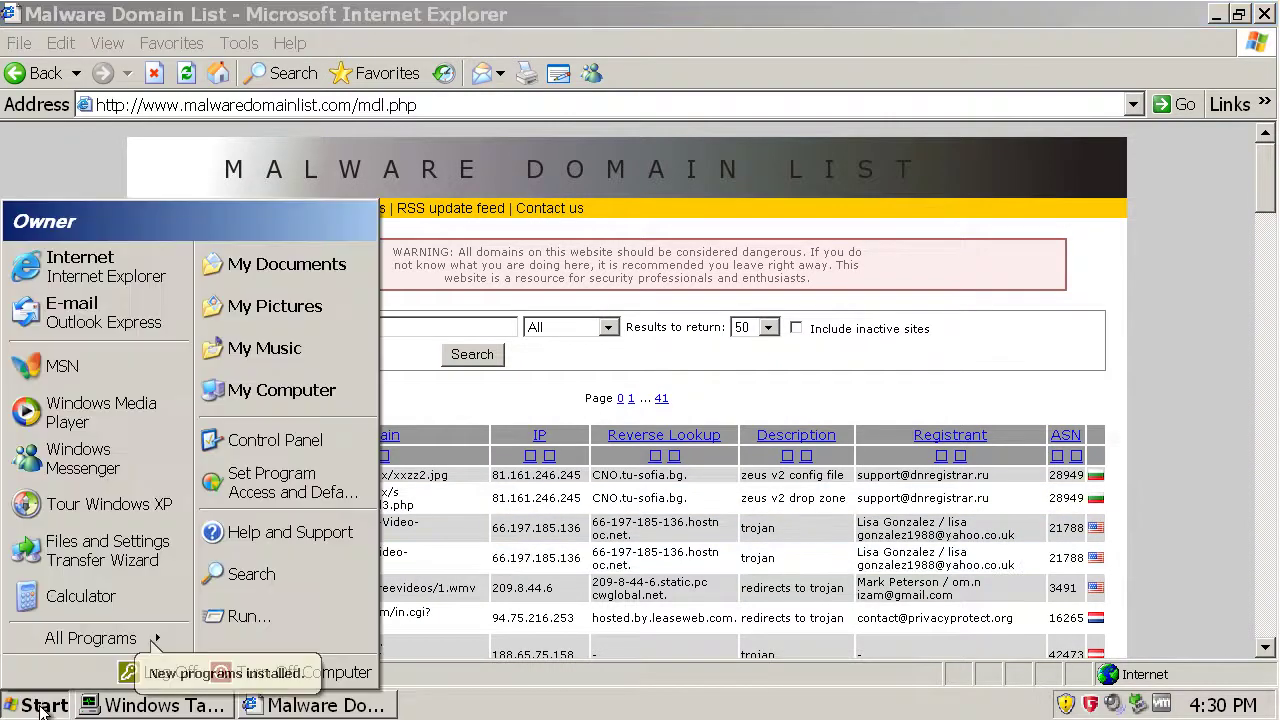
{"action": "left_click", "coordinate": [115, 290]}
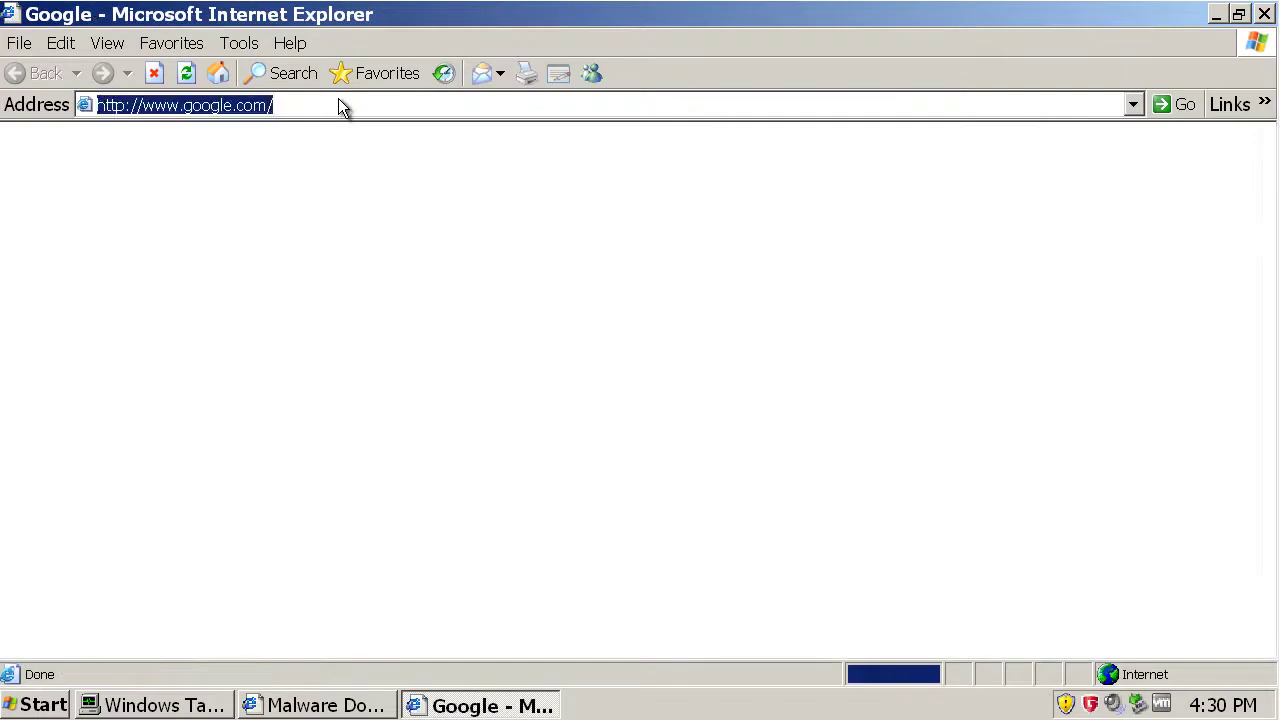
{"action": "left_click", "coordinate": [340, 104]}
{"action": "key", "text": "ctrl+v"}
{"action": "key", "text": "Return"}
{"action": "left_click", "coordinate": [598, 369]}
{"action": "left_click", "coordinate": [706, 349]}
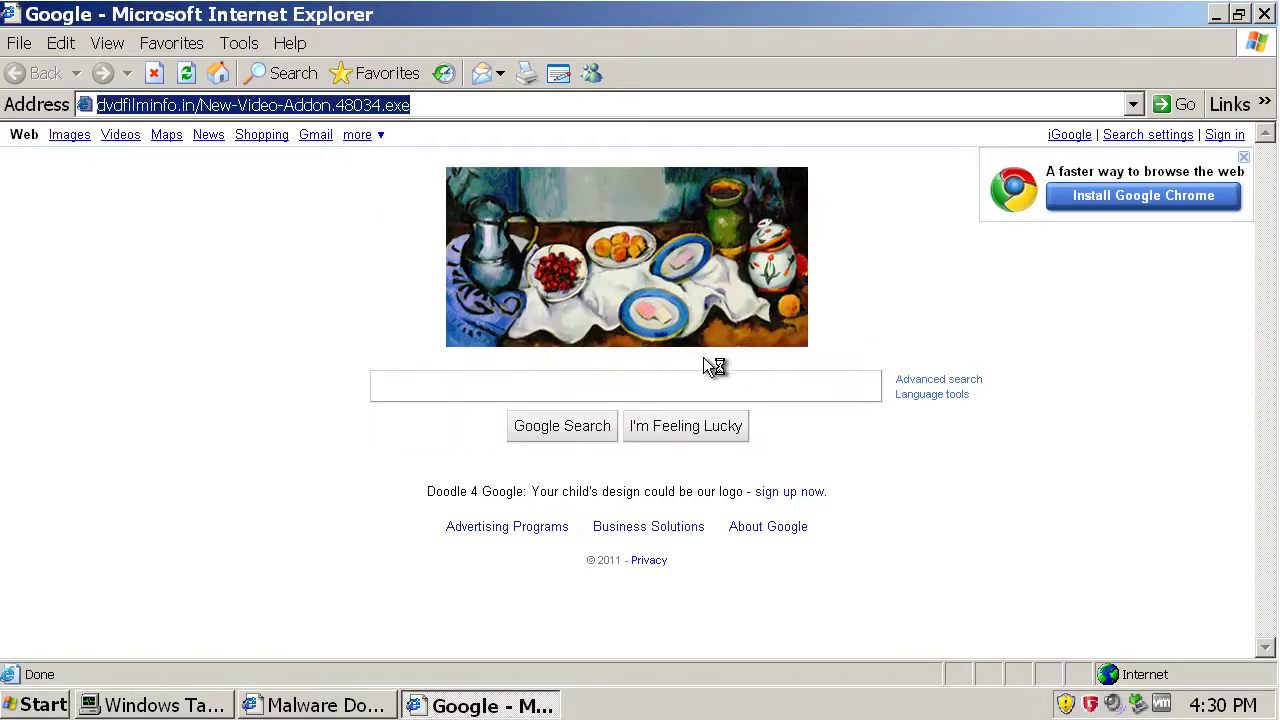
- Return to the Malware Domain List window and scroll through the domain table
{"action": "left_click", "coordinate": [352, 708]}
{"action": "scroll", "coordinate": [448, 533], "scroll_direction": "down", "scroll_amount": 2}
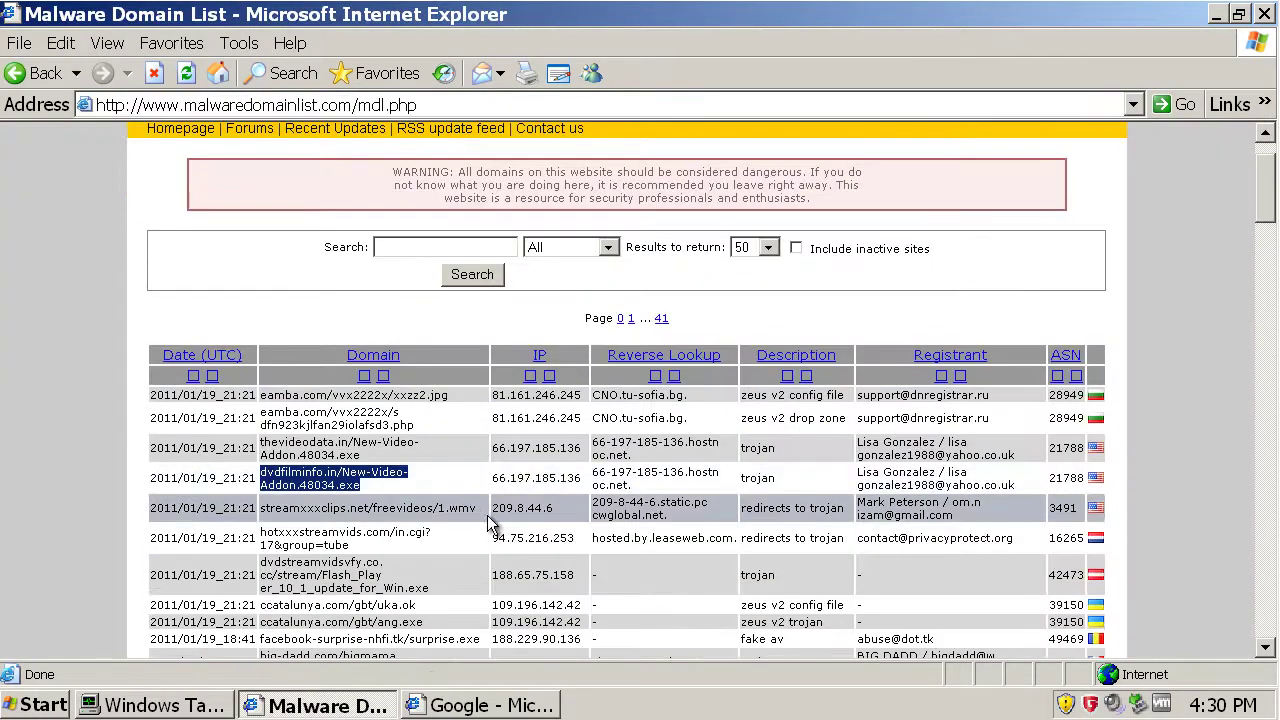
{"action": "left_click_drag", "start_coordinate": [478, 509], "coordinate": [277, 507]}
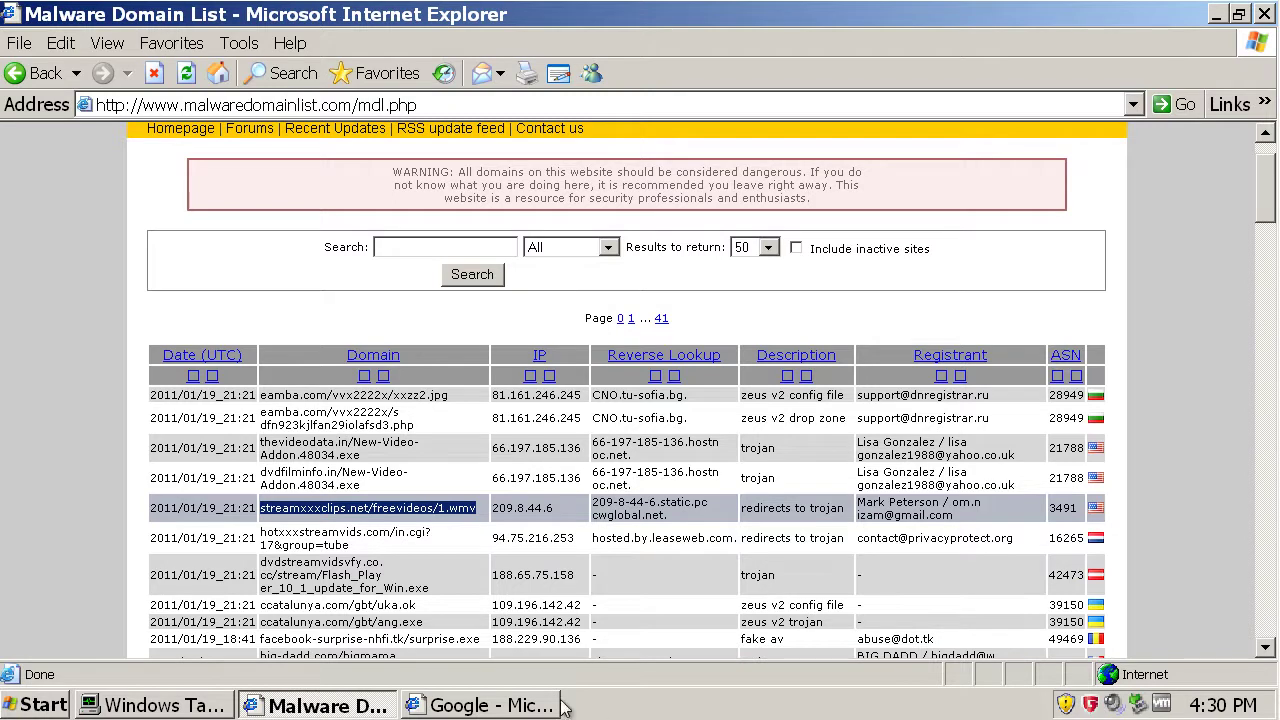
{"action": "scroll", "coordinate": [640, 400], "scroll_direction": "down", "scroll_amount": 2}
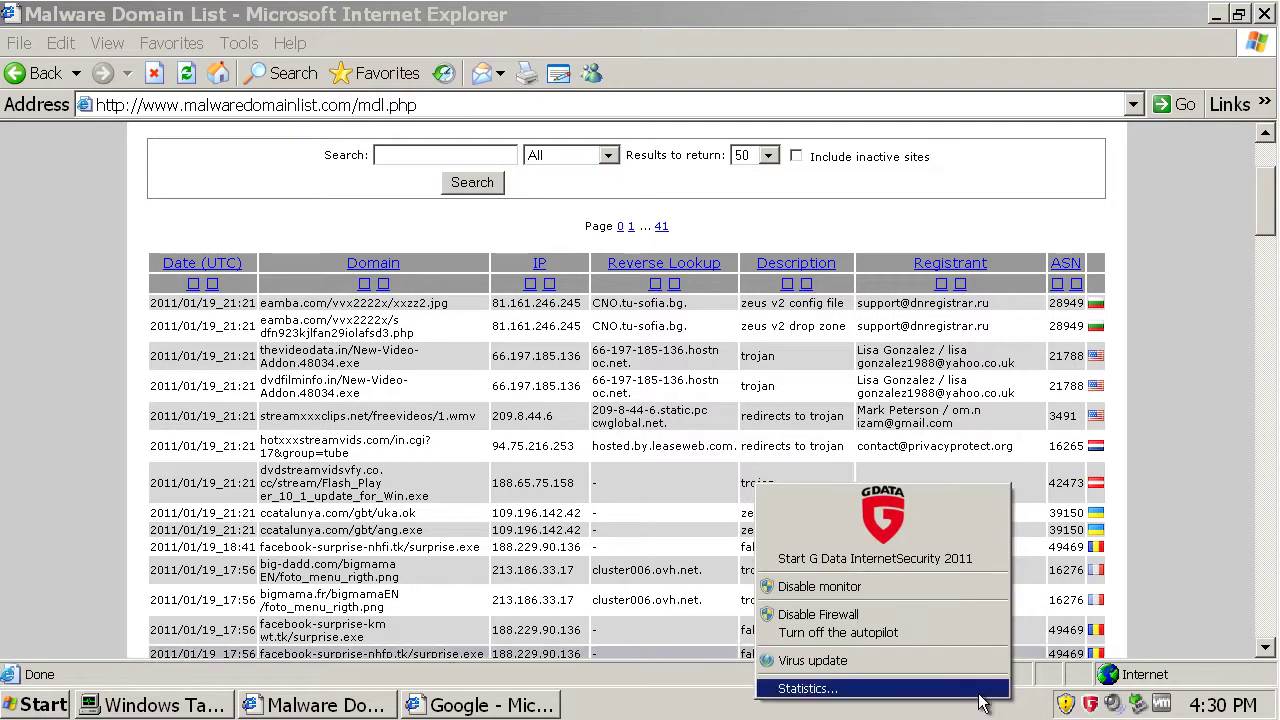
- Launch G Data InternetSecurity 2011 from the tray, close startup prompts, and run Update
{"action": "left_click", "coordinate": [916, 714]}
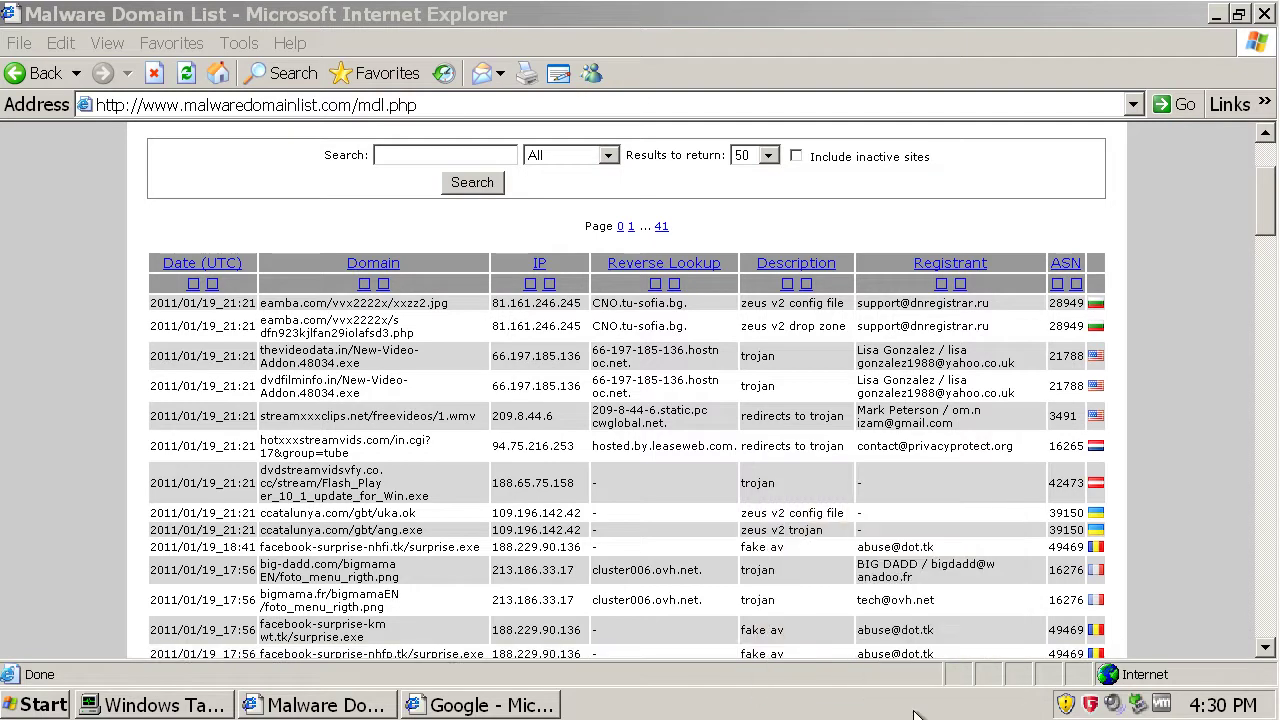
{"action": "right_click", "coordinate": [1068, 702]}
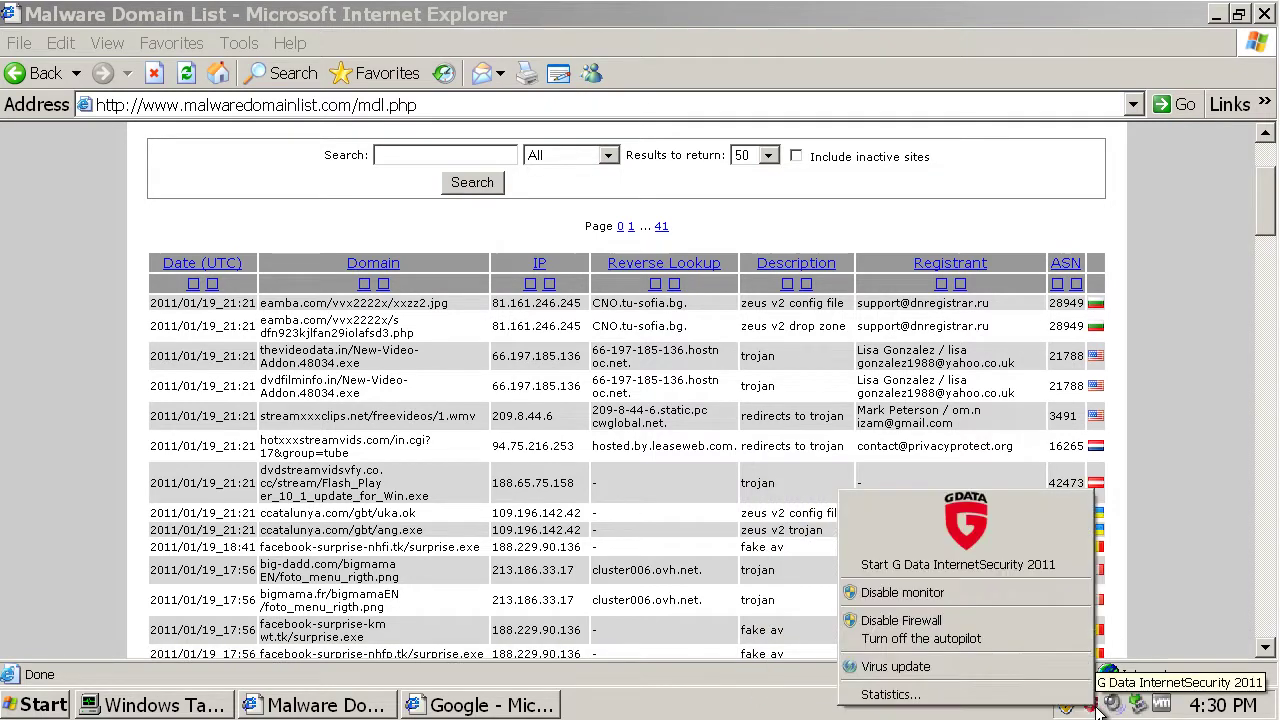
{"action": "left_click", "coordinate": [1064, 574]}
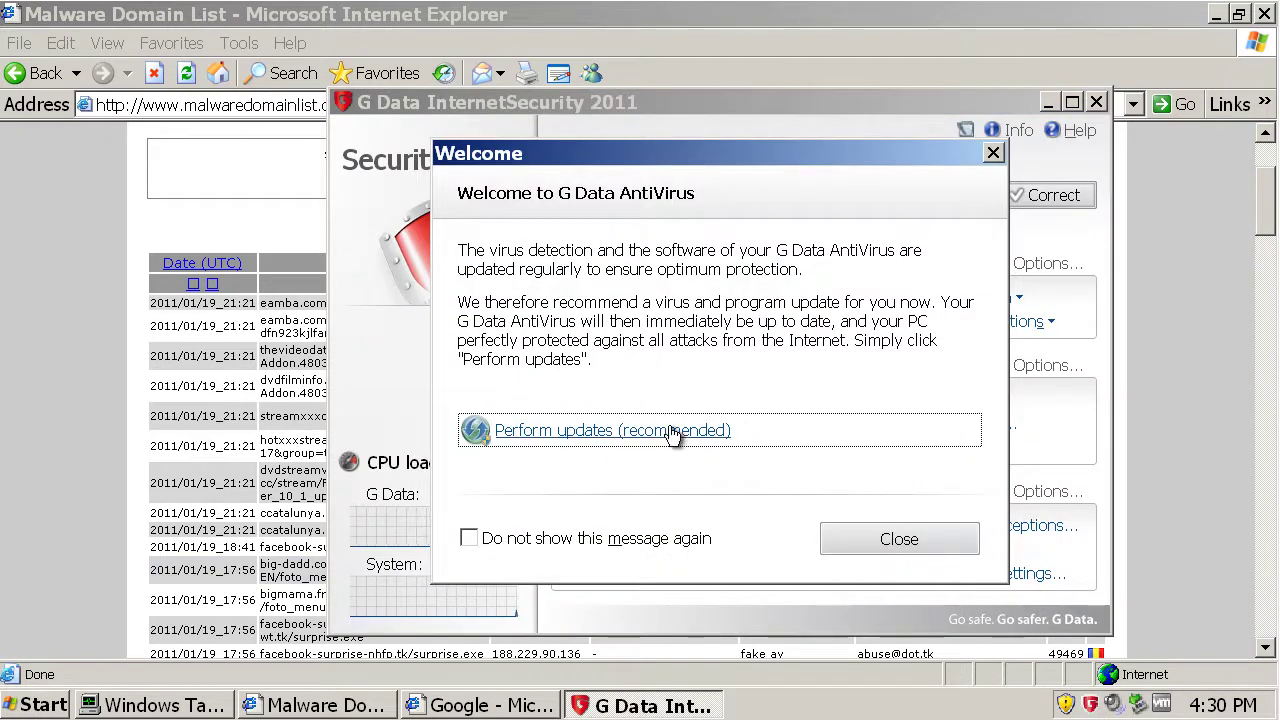
{"action": "left_click", "coordinate": [848, 535]}
{"action": "left_click", "coordinate": [886, 550]}
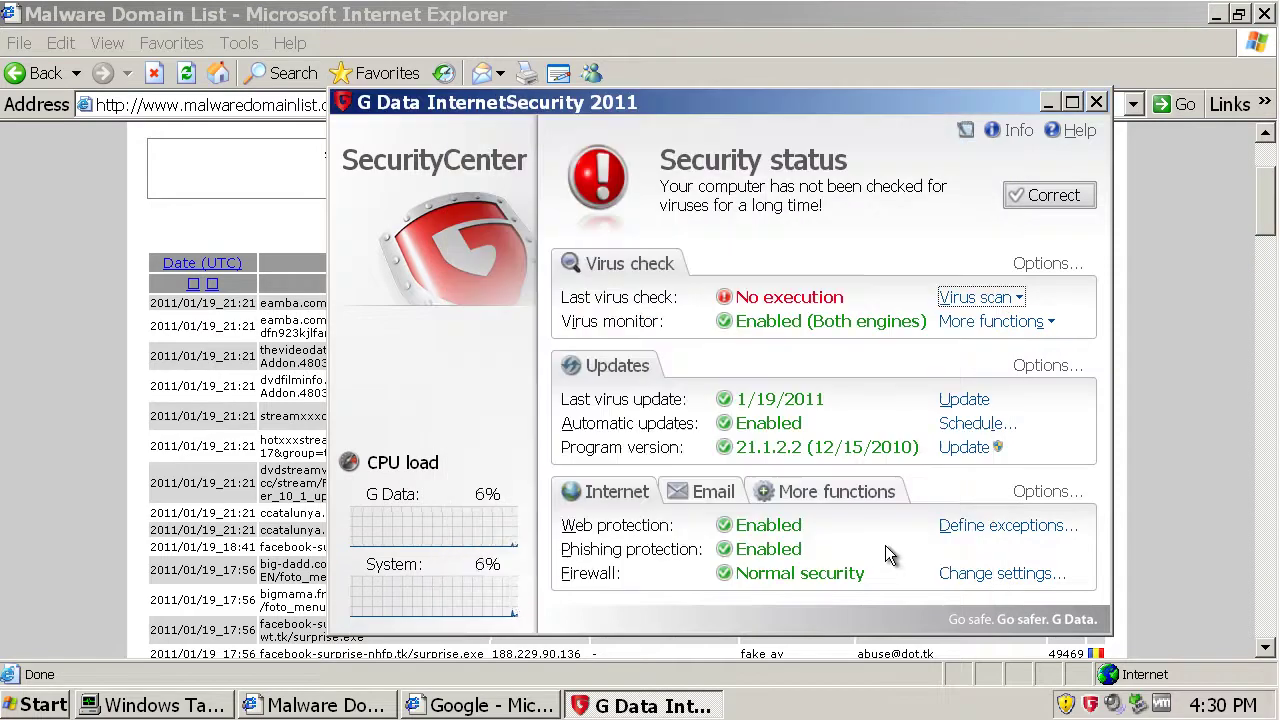
{"action": "left_click", "coordinate": [962, 399]}
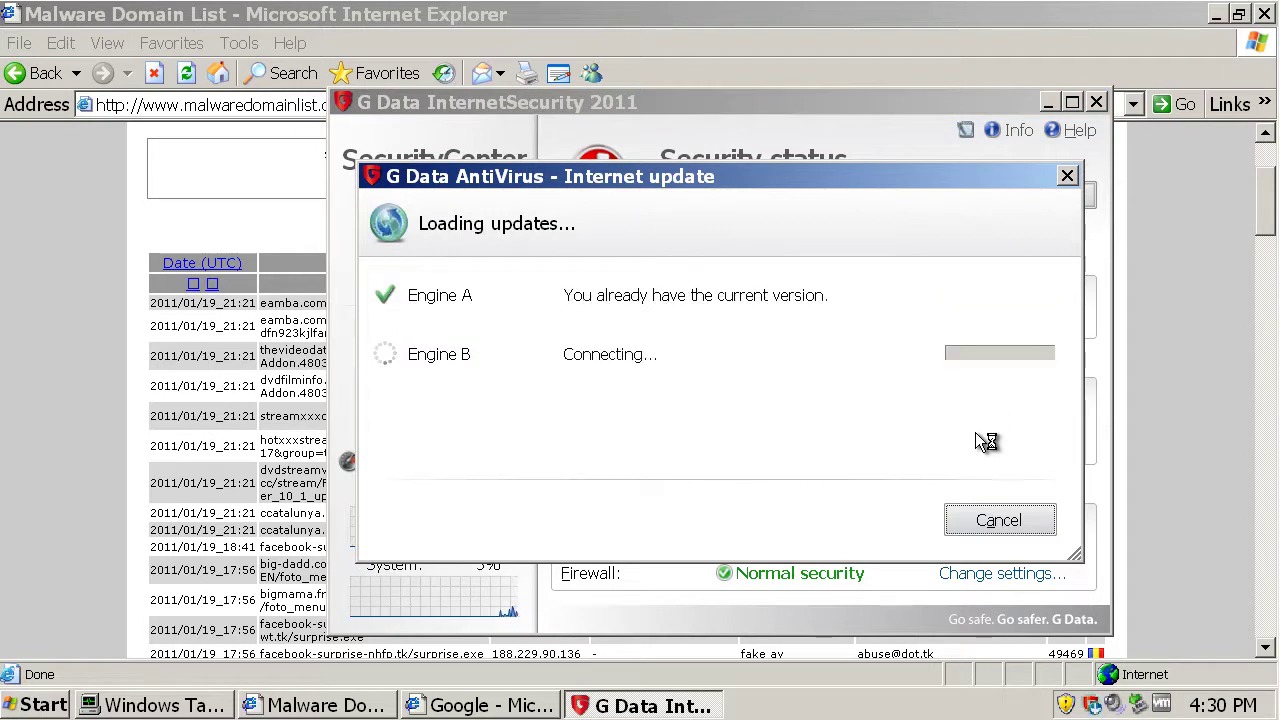
{"action": "left_click", "coordinate": [990, 517]}
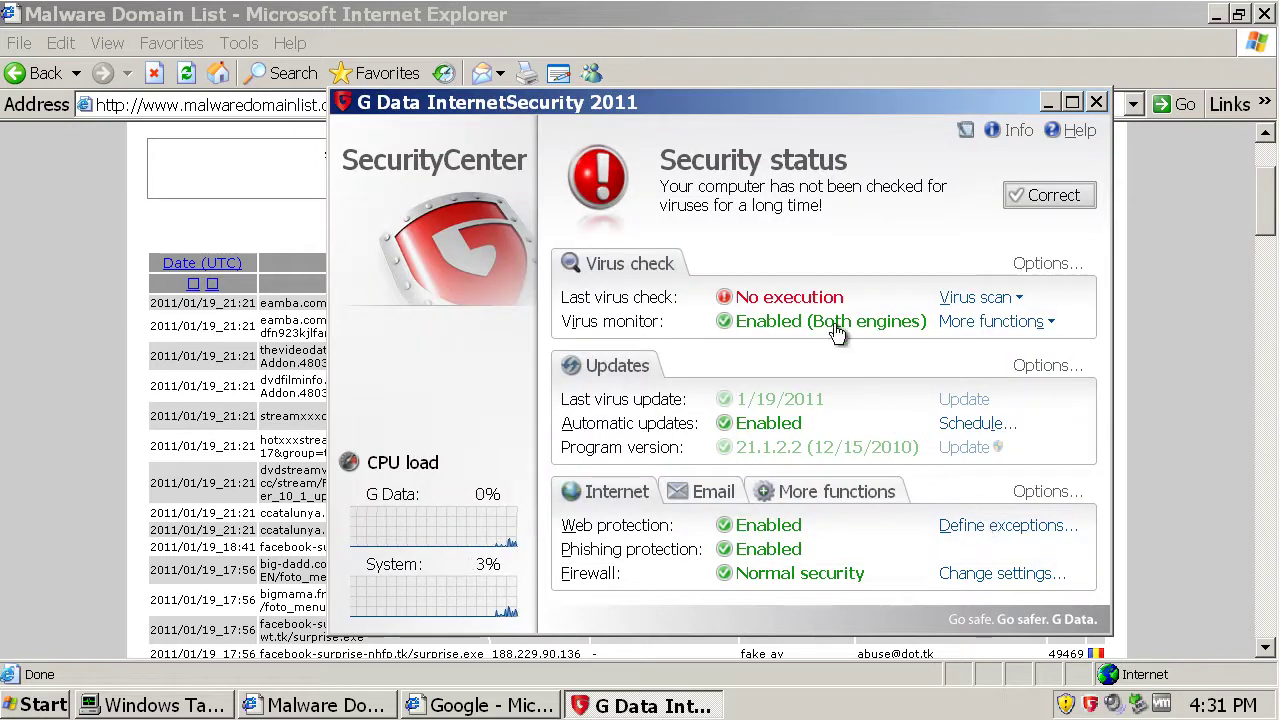
- Close the SecurityCenter and open the tgong.co.kr sample URL; G Data blocks it as Trojan.Generic.KDV.112704
{"action": "left_click", "coordinate": [1096, 103]}
{"action": "scroll", "coordinate": [447, 452], "scroll_direction": "down", "scroll_amount": 5}
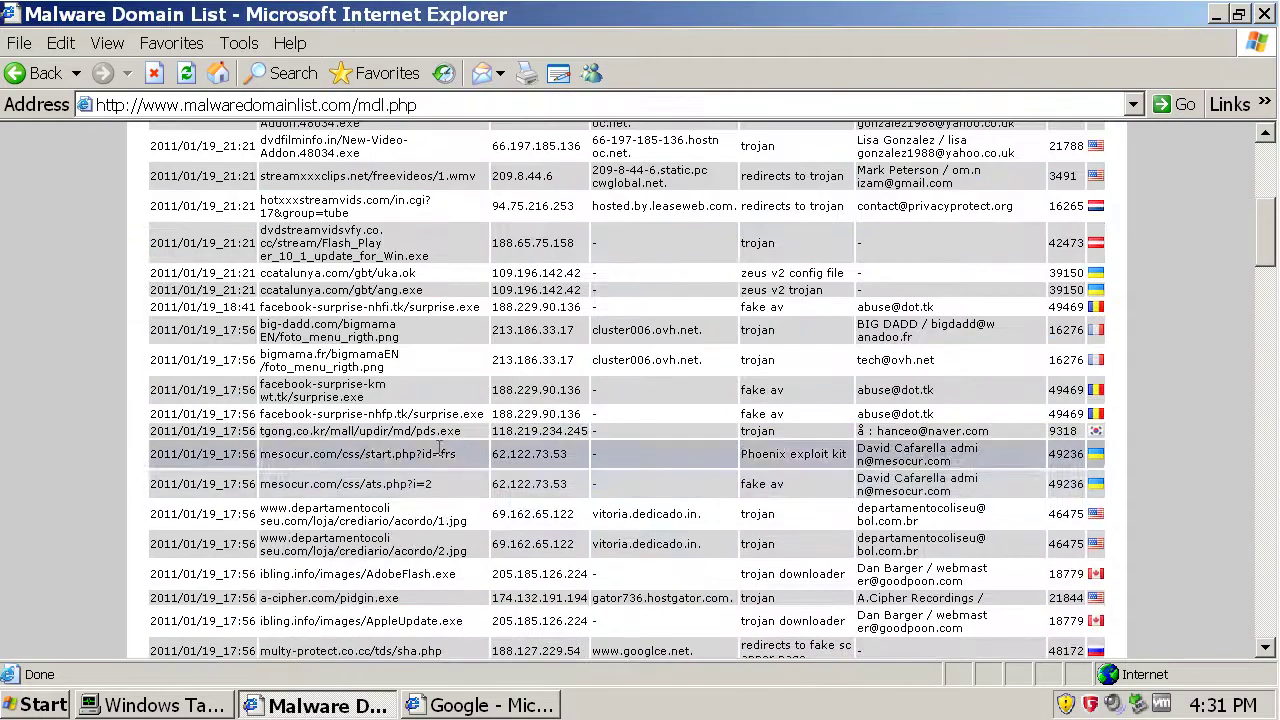
{"action": "left_click_drag", "start_coordinate": [461, 432], "coordinate": [262, 432]}
{"action": "key", "text": "ctrl+c"}
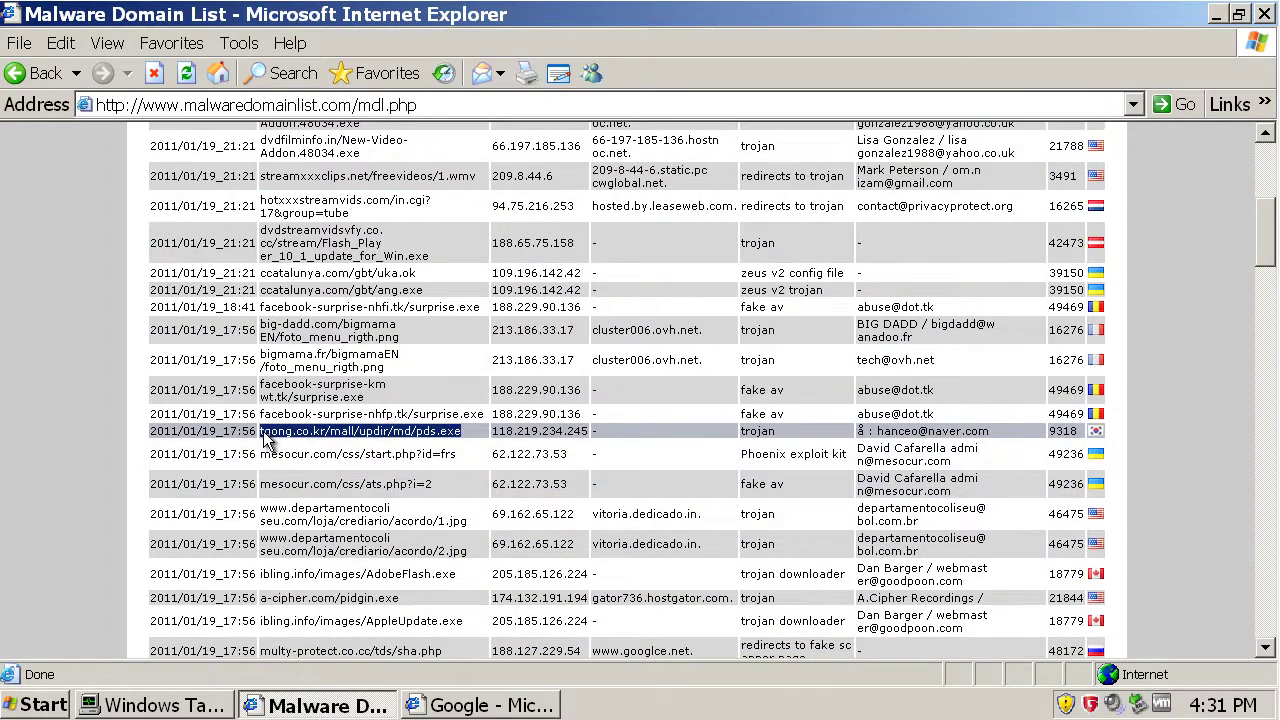
{"action": "left_click", "coordinate": [465, 706]}
{"action": "key", "text": "ctrl+v"}
{"action": "key", "text": "Return"}
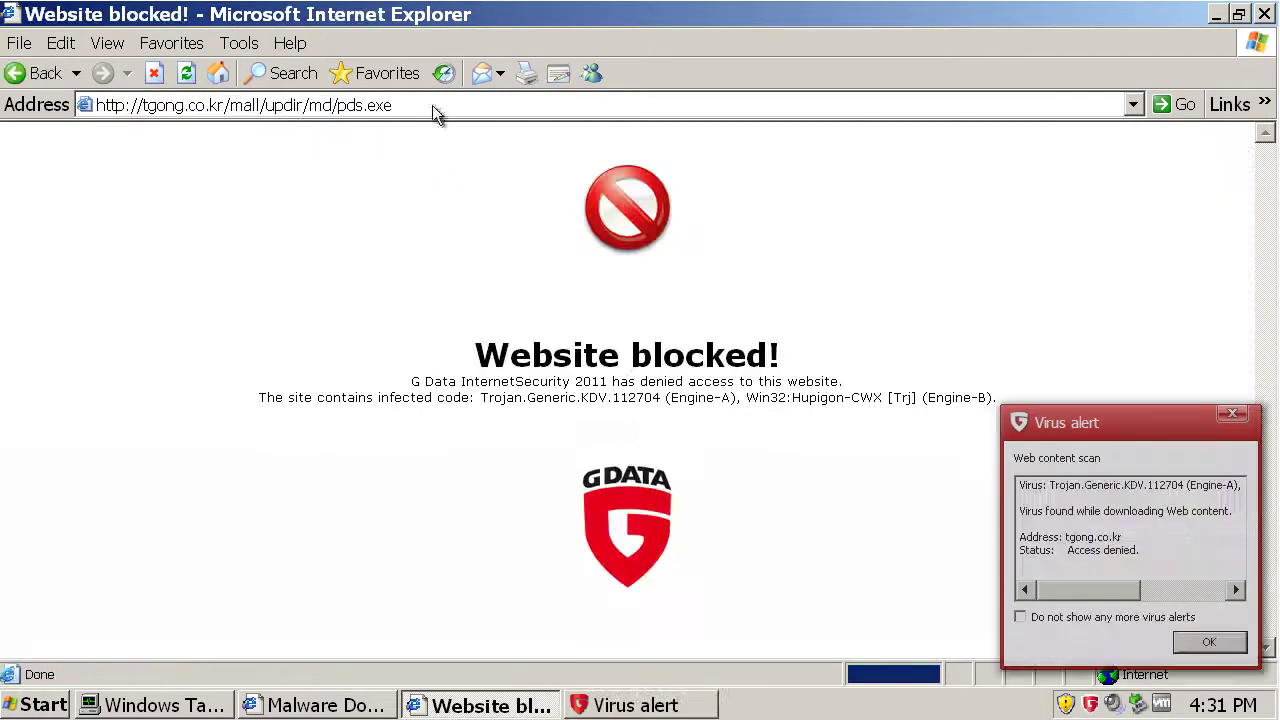
{"action": "left_click", "coordinate": [1209, 642]}
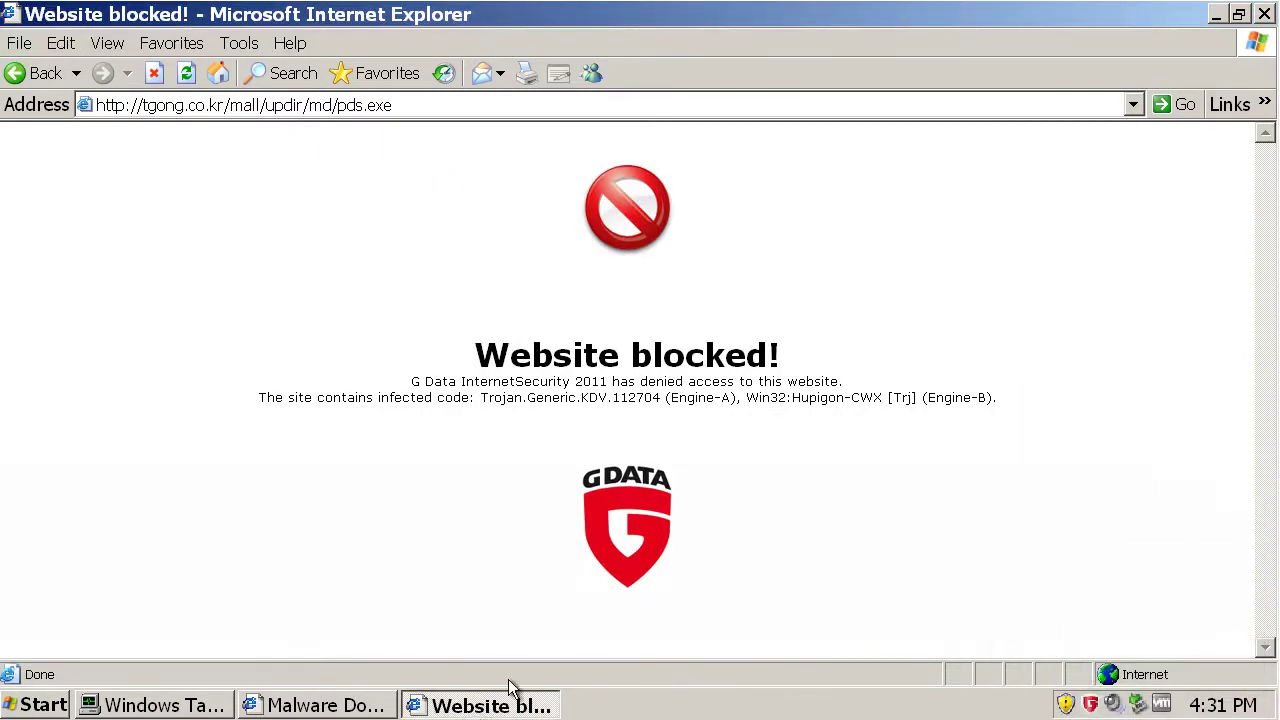
- Open the a-cipher.com sample, which Comodo SecureDNS blocks, then select fbooksli.biz/r1_k.php in the list
{"action": "left_click", "coordinate": [320, 705]}
{"action": "scroll", "coordinate": [470, 438], "scroll_direction": "down", "scroll_amount": 3}
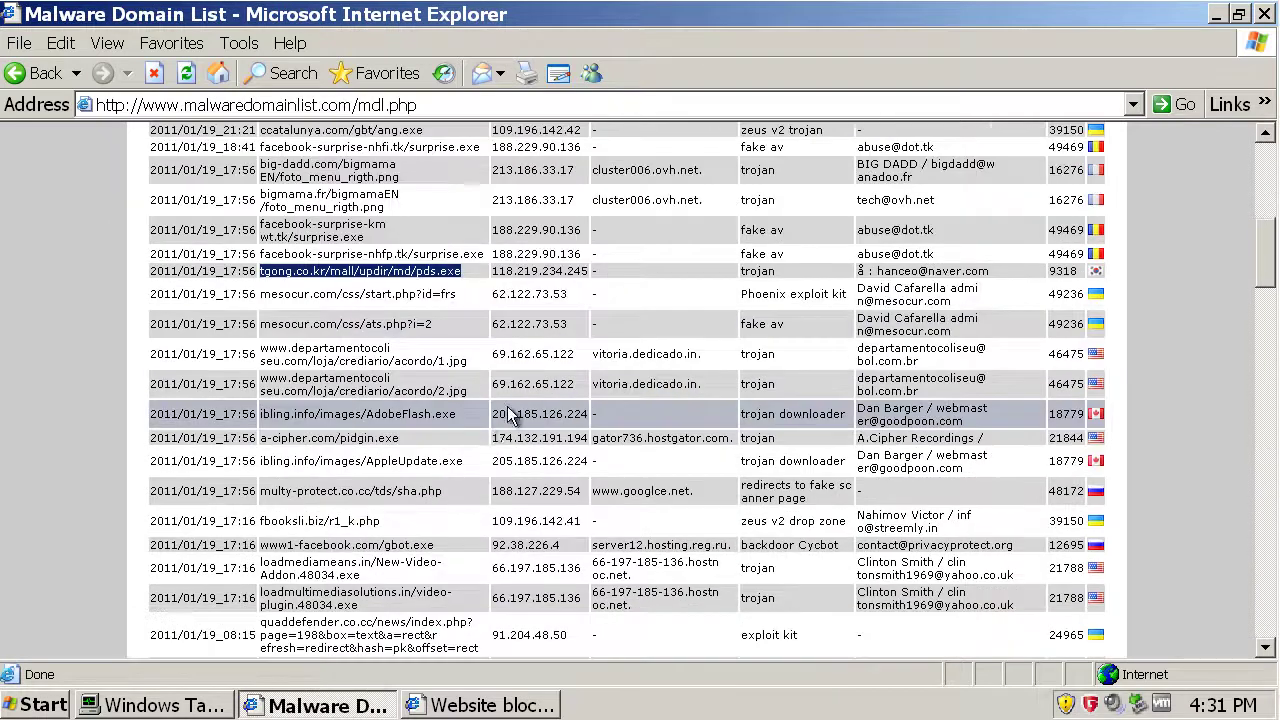
{"action": "left_click_drag", "start_coordinate": [448, 440], "coordinate": [285, 447]}
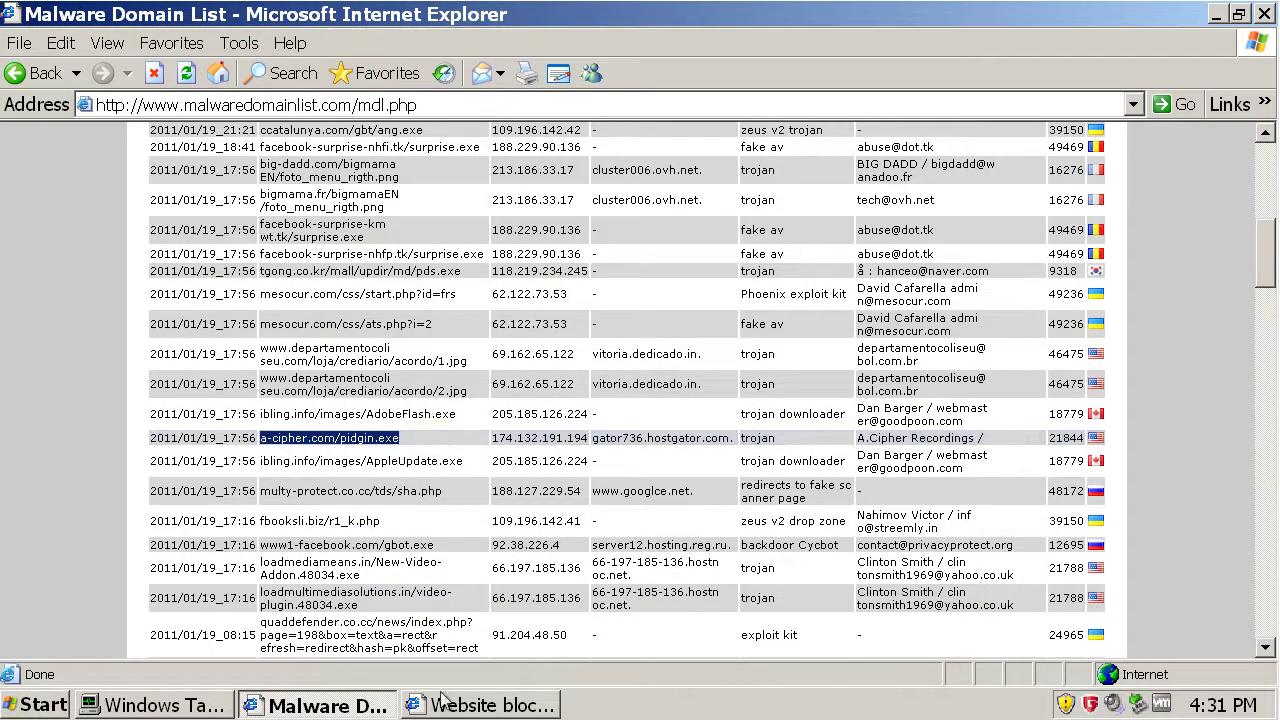
{"action": "left_click", "coordinate": [500, 708]}
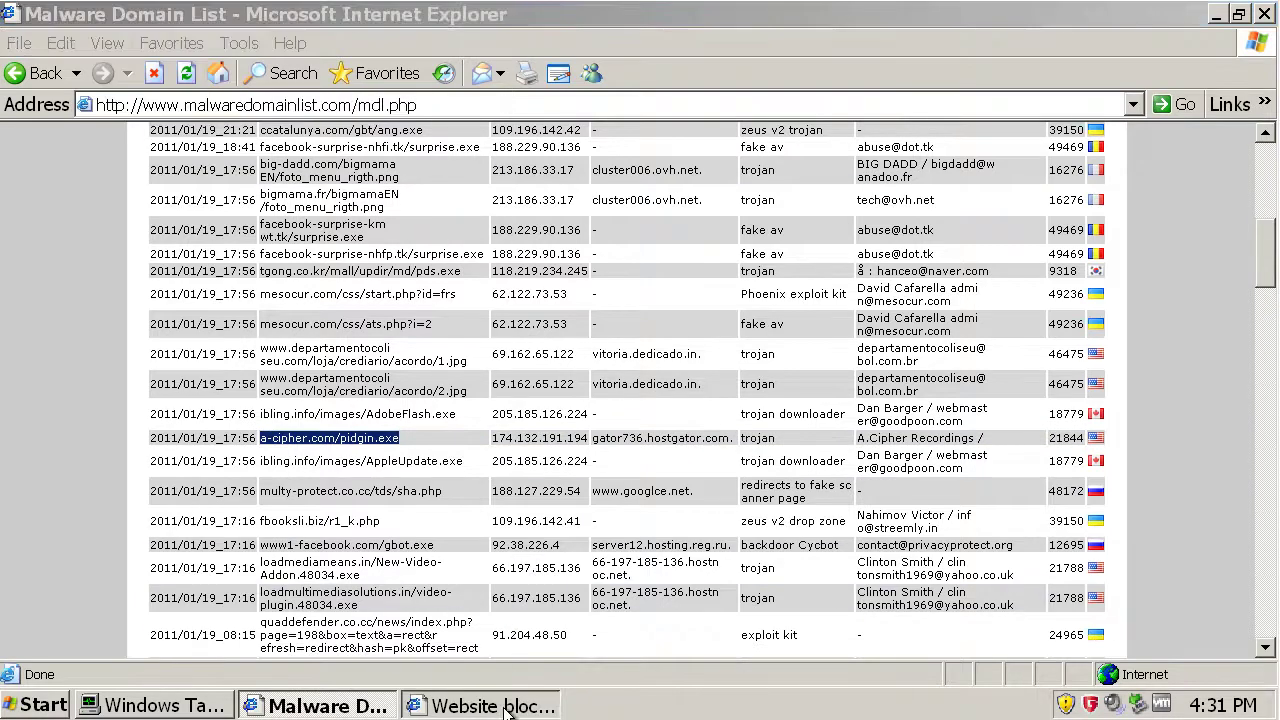
{"action": "left_click", "coordinate": [491, 105]}
{"action": "type", "text": "a-cipher.com/pidgin.exe"}
{"action": "key", "text": "Return"}
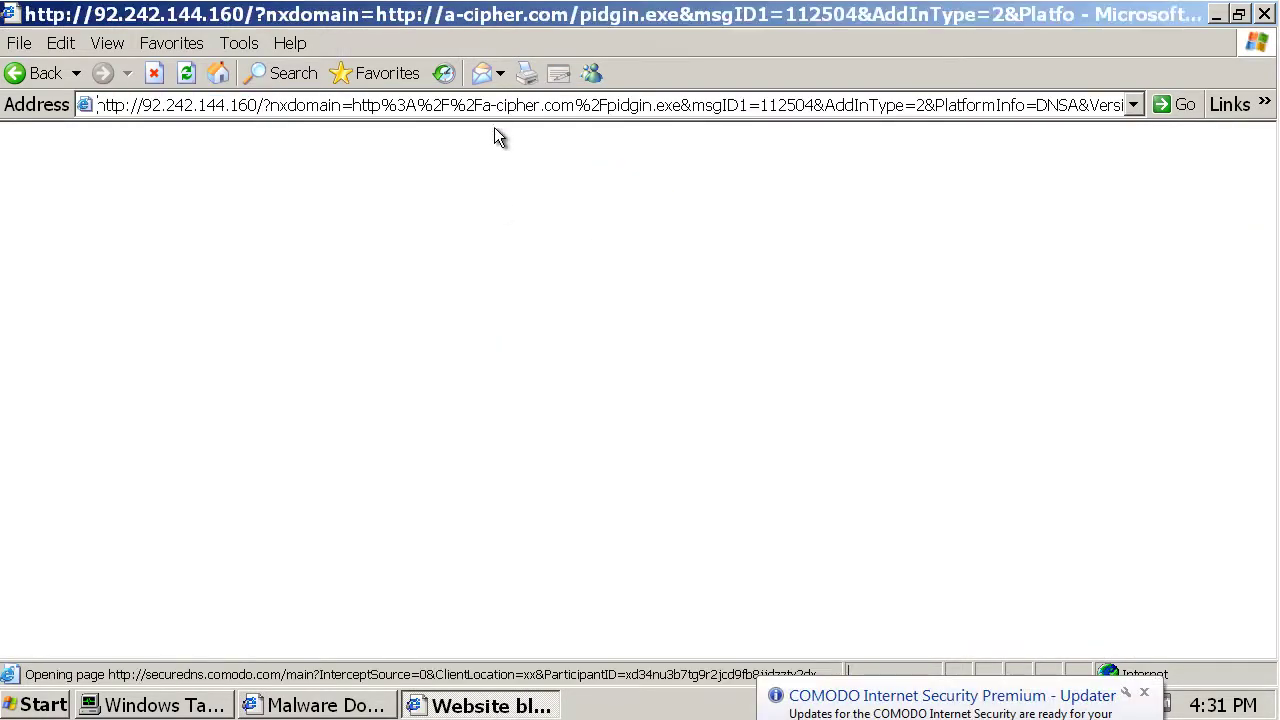
{"action": "left_click", "coordinate": [1144, 693]}
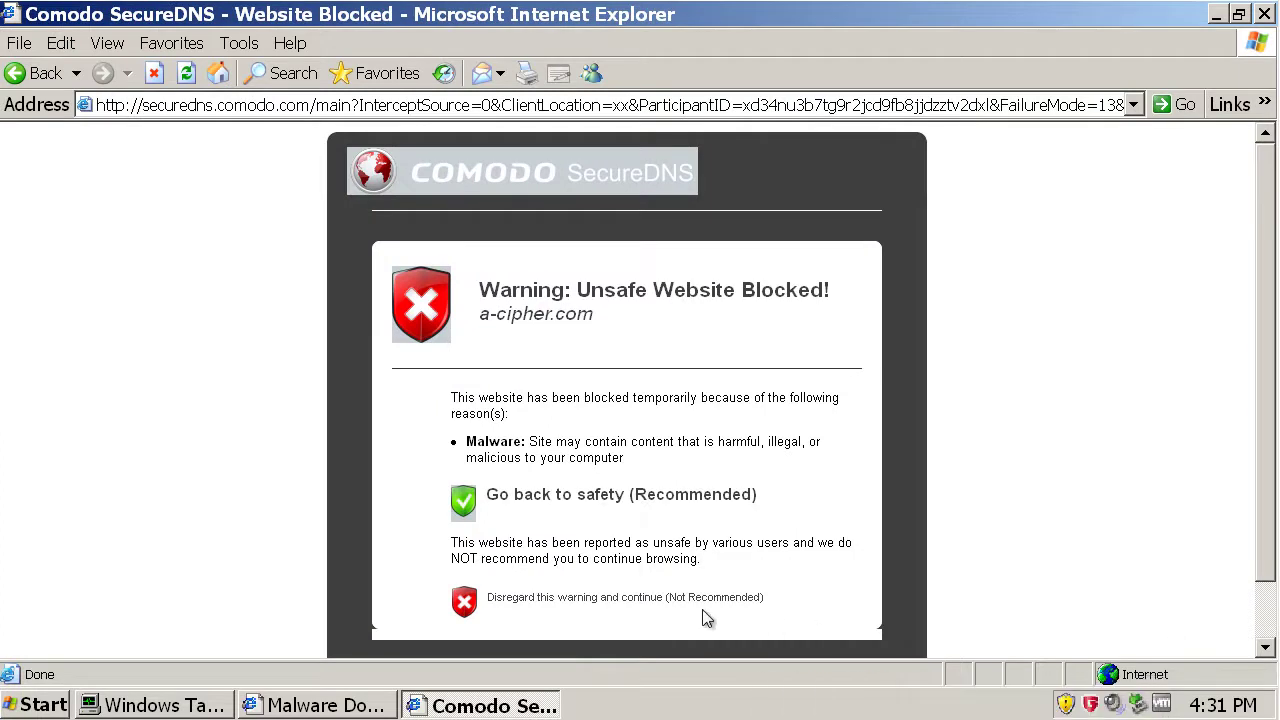
{"action": "left_click", "coordinate": [464, 603]}
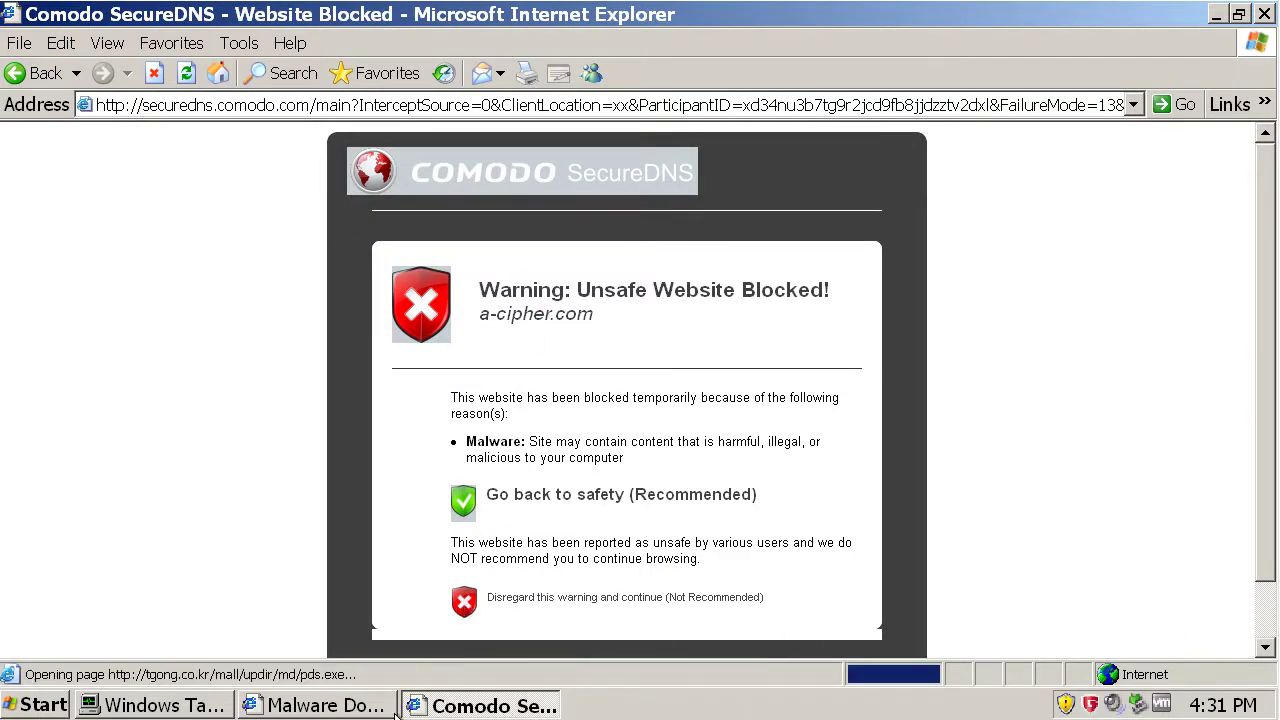
{"action": "left_click", "coordinate": [318, 705]}
{"action": "left_click_drag", "start_coordinate": [418, 522], "coordinate": [268, 532]}
{"action": "key", "text": "ctrl+c"}
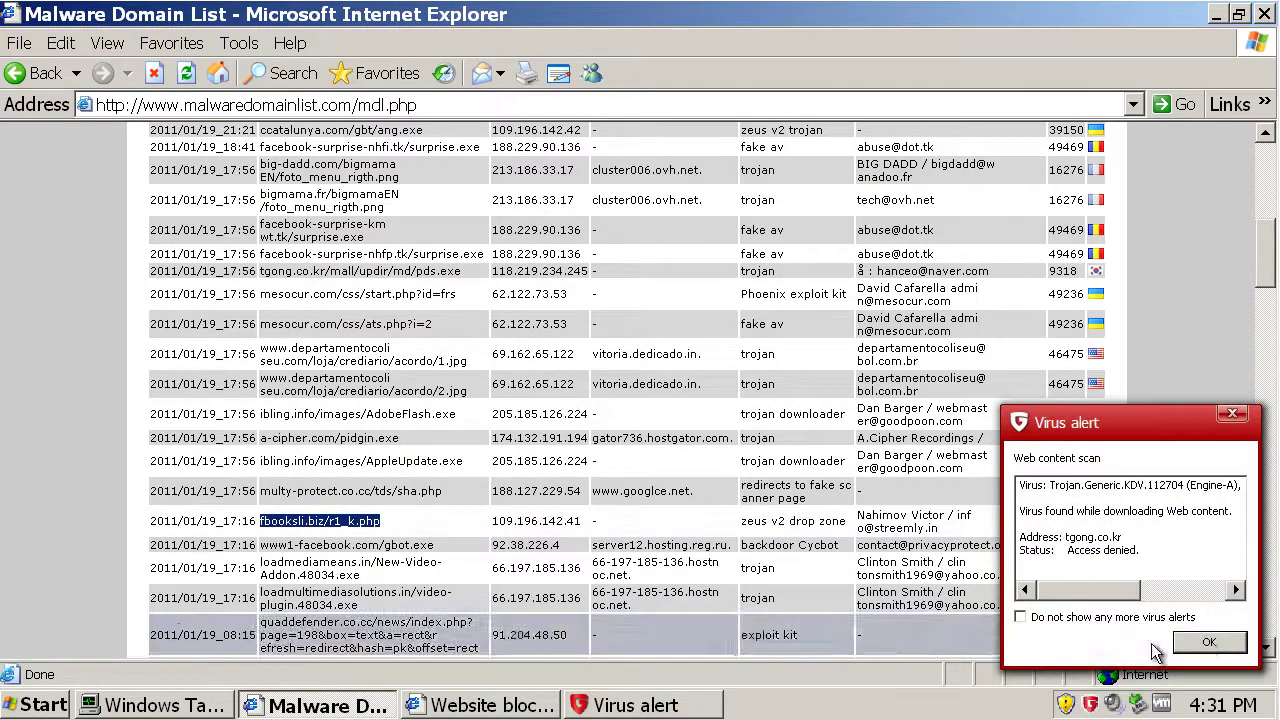
- Dismiss the G Data alert and open the fbooksli.biz/r1_k.php address in the second window
{"action": "left_click", "coordinate": [1212, 642]}
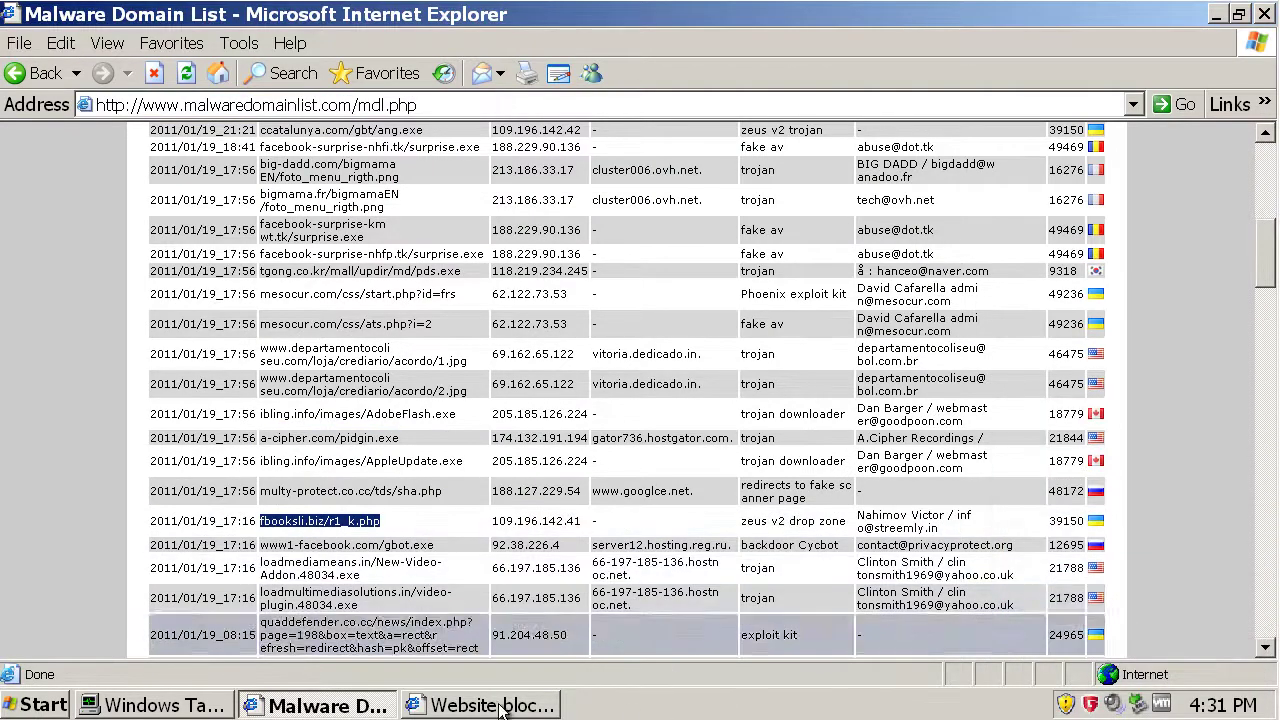
{"action": "left_click", "coordinate": [495, 706]}
{"action": "left_click", "coordinate": [509, 101]}
{"action": "key", "text": "ctrl+v"}
{"action": "key", "text": "Return"}
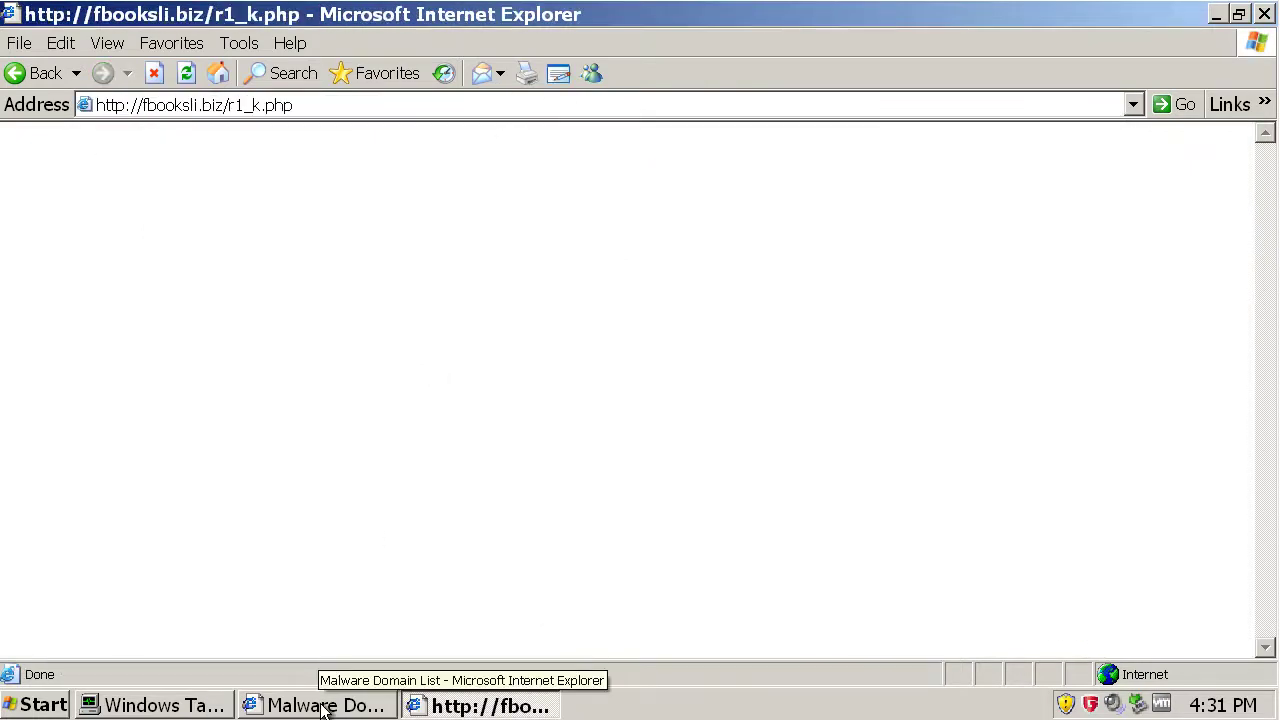
- Open www1-facebook.com/gbot.exe from the list and dismiss G Data's virus alert
{"action": "left_click", "coordinate": [325, 706]}
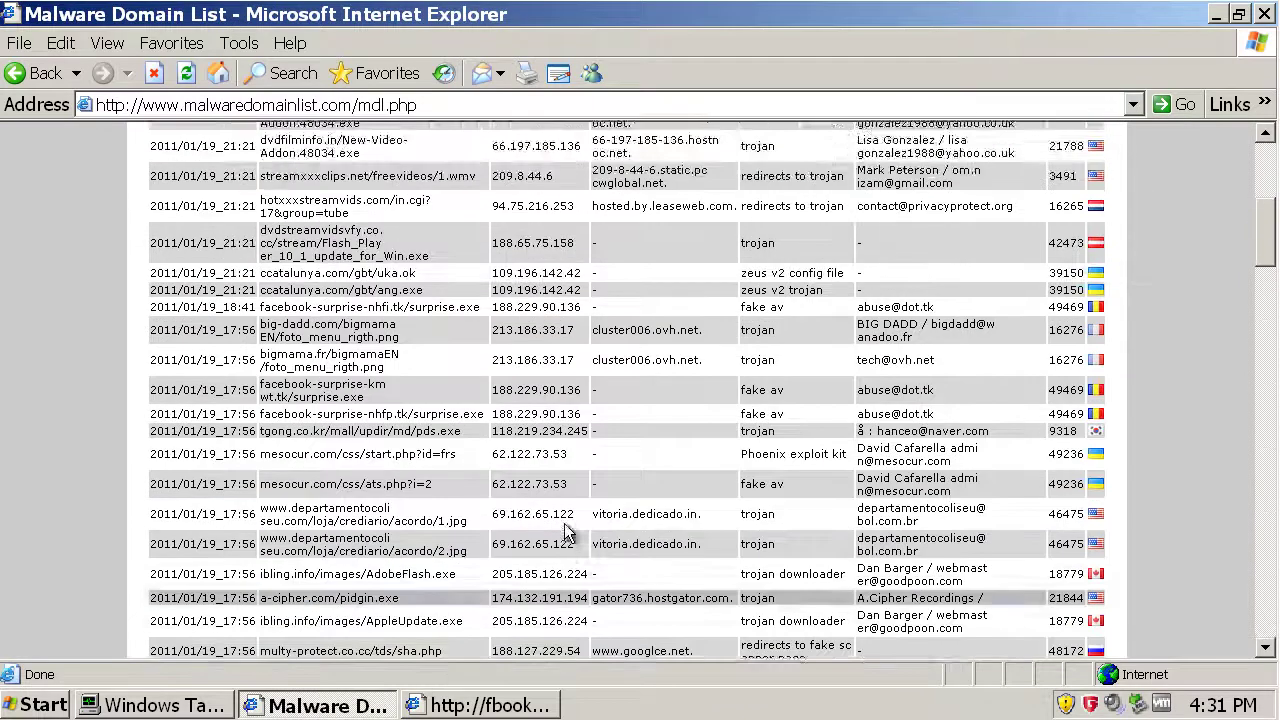
{"action": "scroll", "coordinate": [535, 538], "scroll_direction": "up", "scroll_amount": 2}
{"action": "scroll", "coordinate": [535, 538], "scroll_direction": "down", "scroll_amount": 2}
{"action": "triple_click", "coordinate": [407, 548]}
{"action": "key", "text": "ctrl+c"}
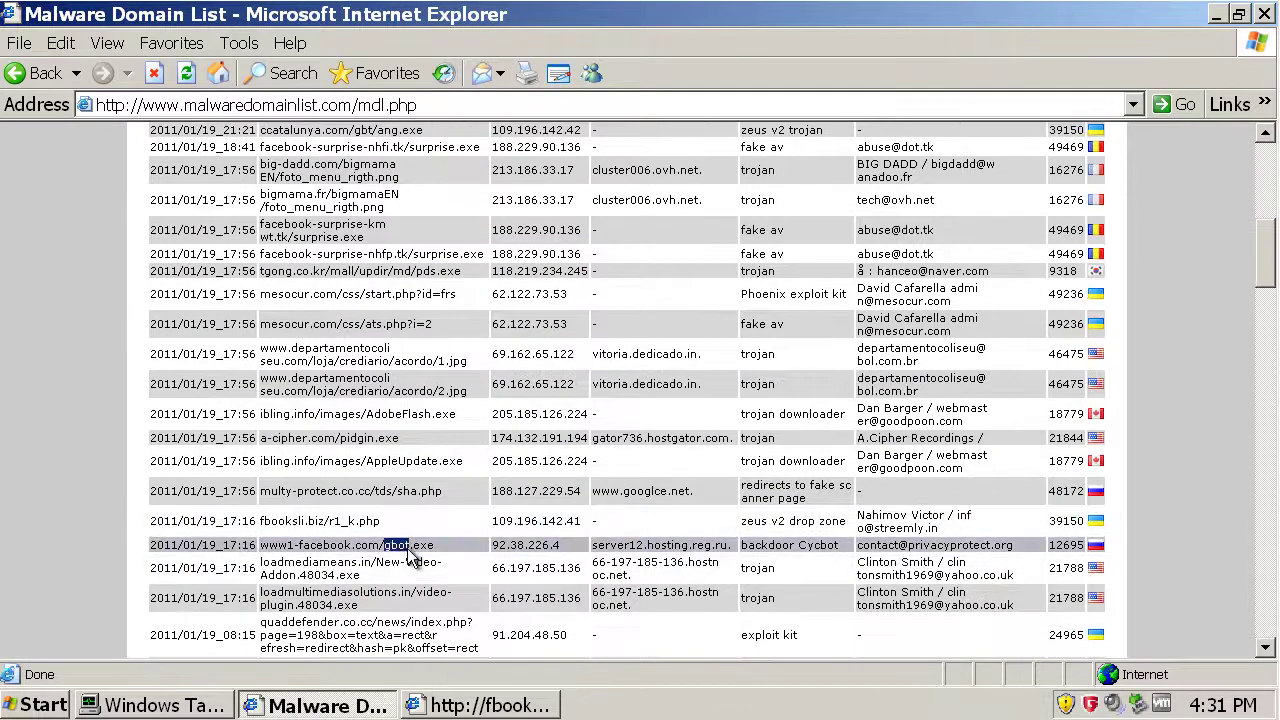
{"action": "left_click", "coordinate": [483, 706]}
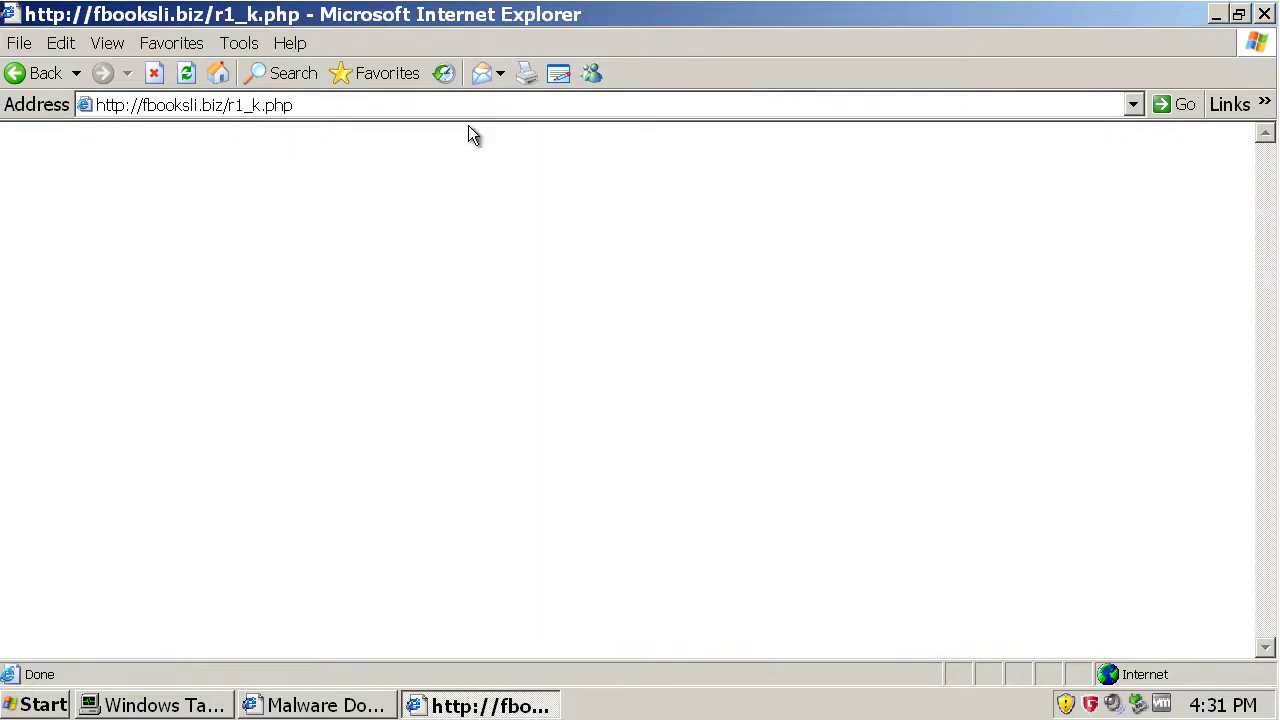
{"action": "left_click", "coordinate": [473, 109]}
{"action": "key", "text": "ctrl+v"}
{"action": "key", "text": "Return"}
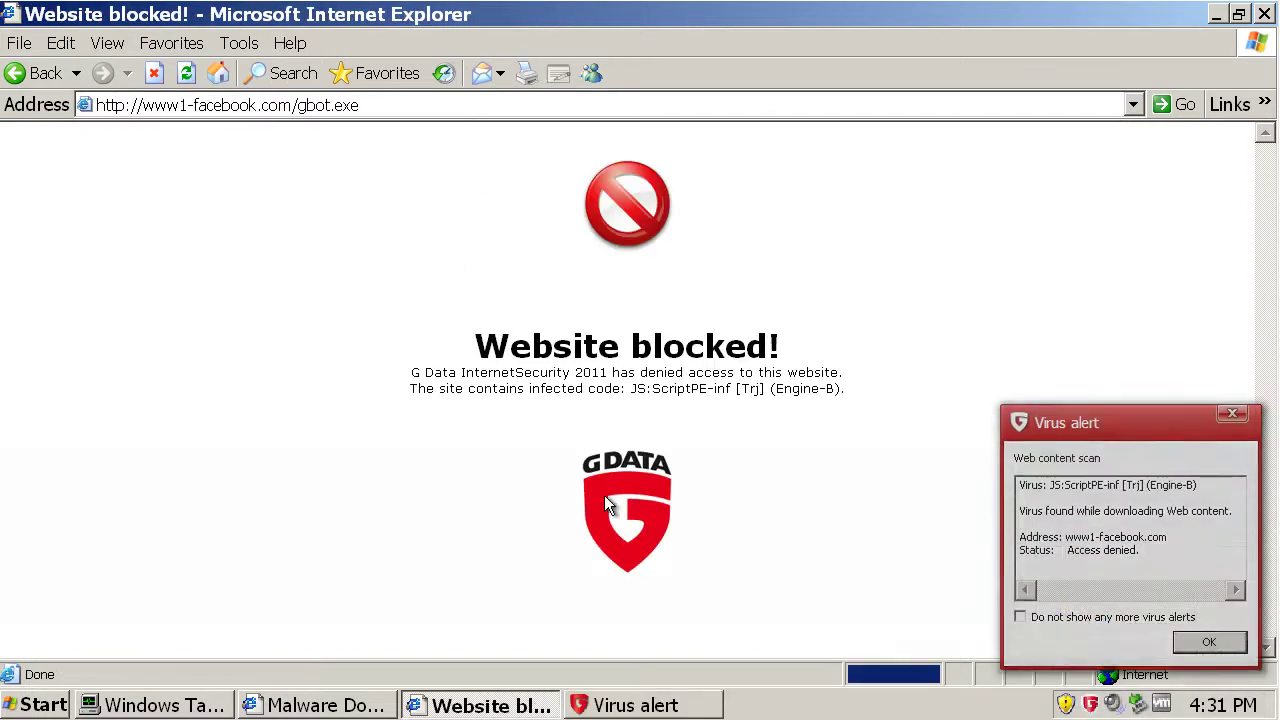
{"action": "left_click", "coordinate": [1207, 642]}
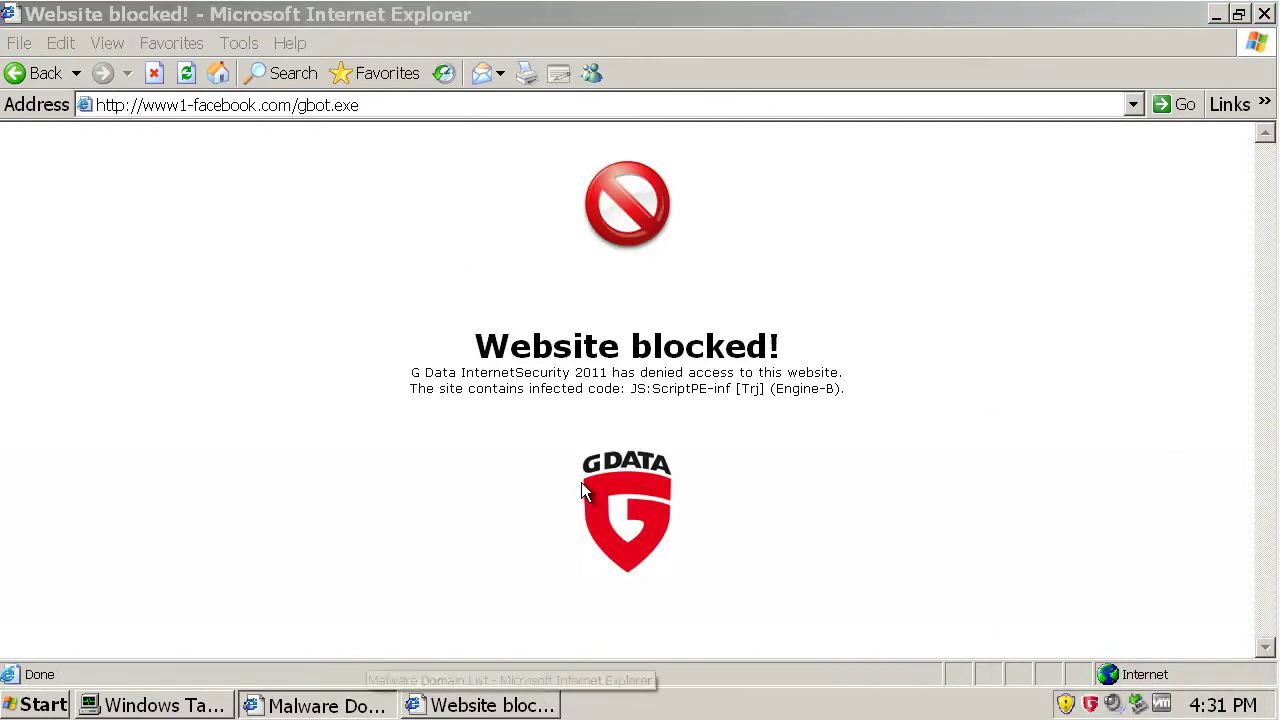
- Open the facebook-surprise-nhfp.tk/surprise.exe address in the second window
{"action": "left_click", "coordinate": [358, 706]}
{"action": "scroll", "coordinate": [755, 490], "scroll_direction": "up", "scroll_amount": 6}
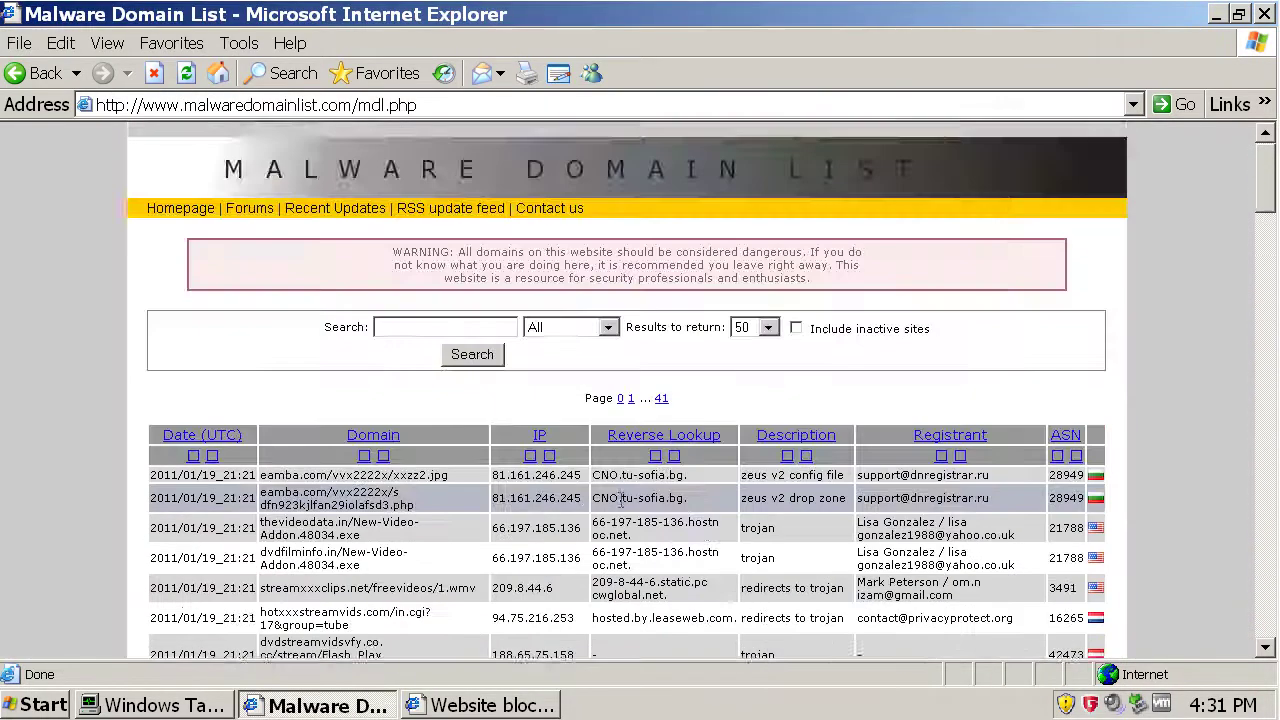
{"action": "scroll", "coordinate": [755, 490], "scroll_direction": "down", "scroll_amount": 3}
{"action": "left_click_drag", "start_coordinate": [486, 506], "coordinate": [270, 510]}
{"action": "key", "text": "ctrl+c"}
{"action": "left_click", "coordinate": [452, 705]}
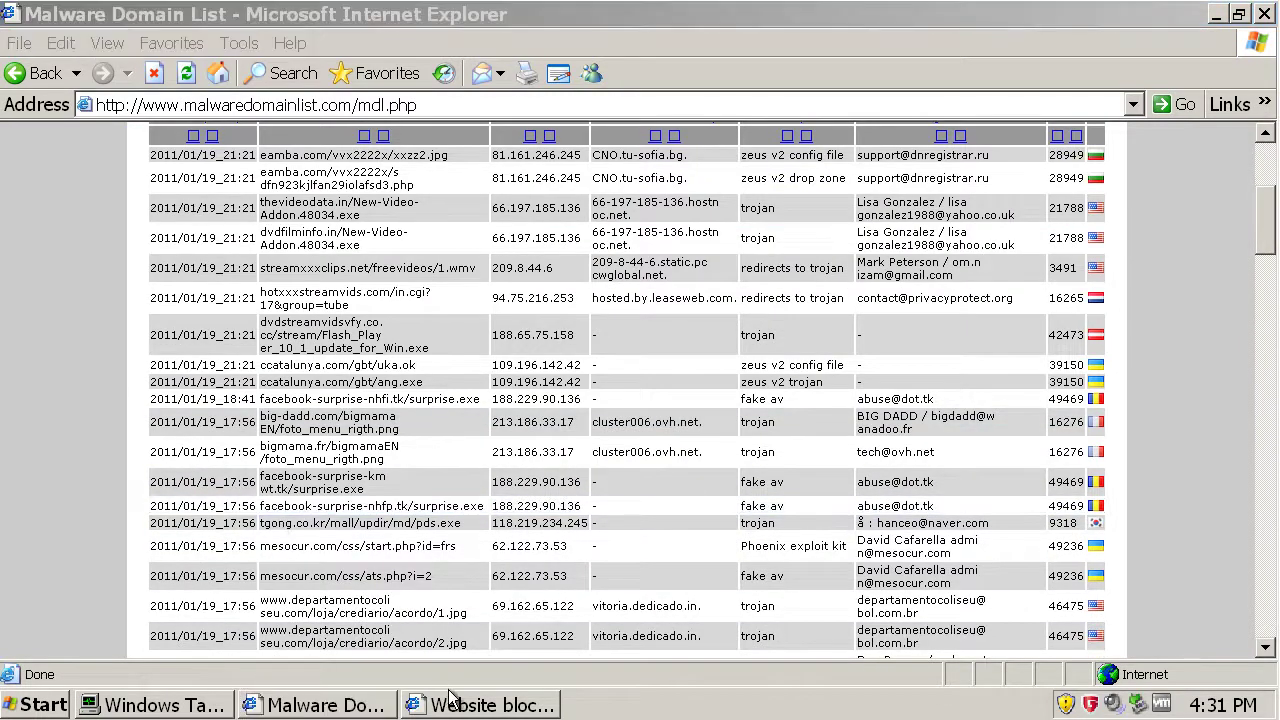
{"action": "left_click", "coordinate": [478, 113]}
{"action": "key", "text": "ctrl+v"}
{"action": "key", "text": "Return"}
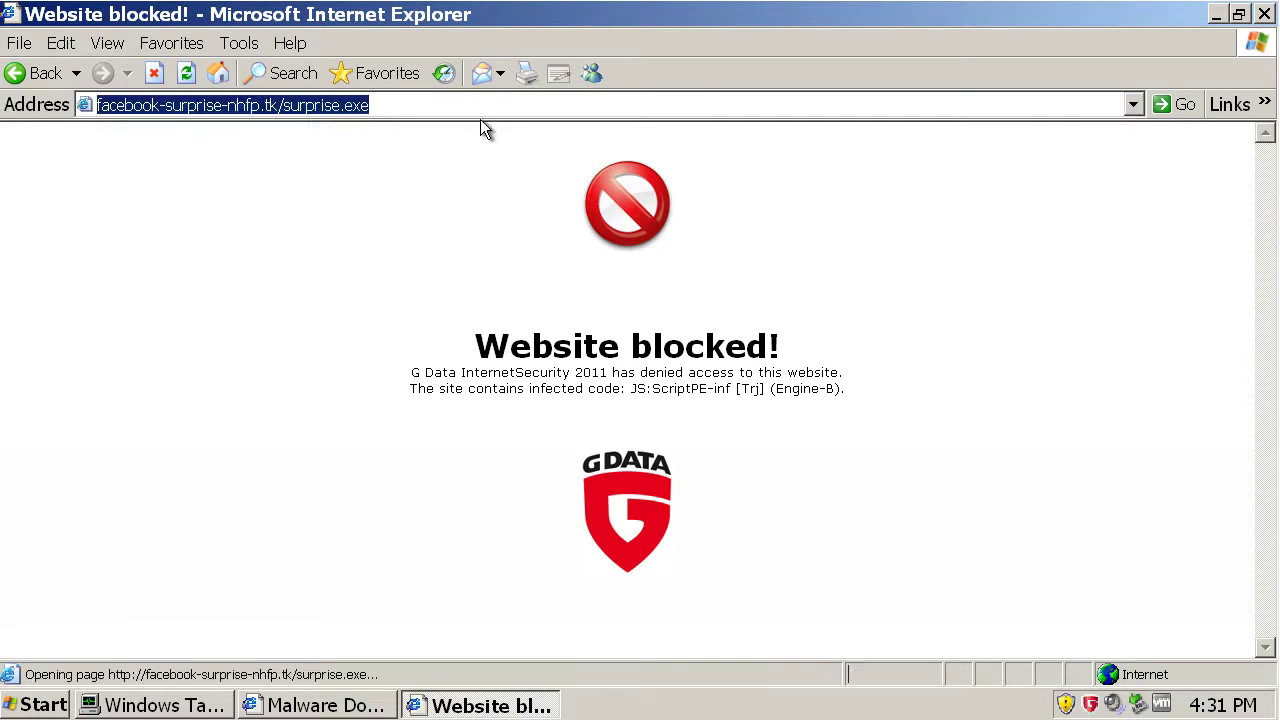
- Copy and open the facebook-surprise-kmwt.tk/surprise.exe address
{"action": "left_click", "coordinate": [322, 706]}
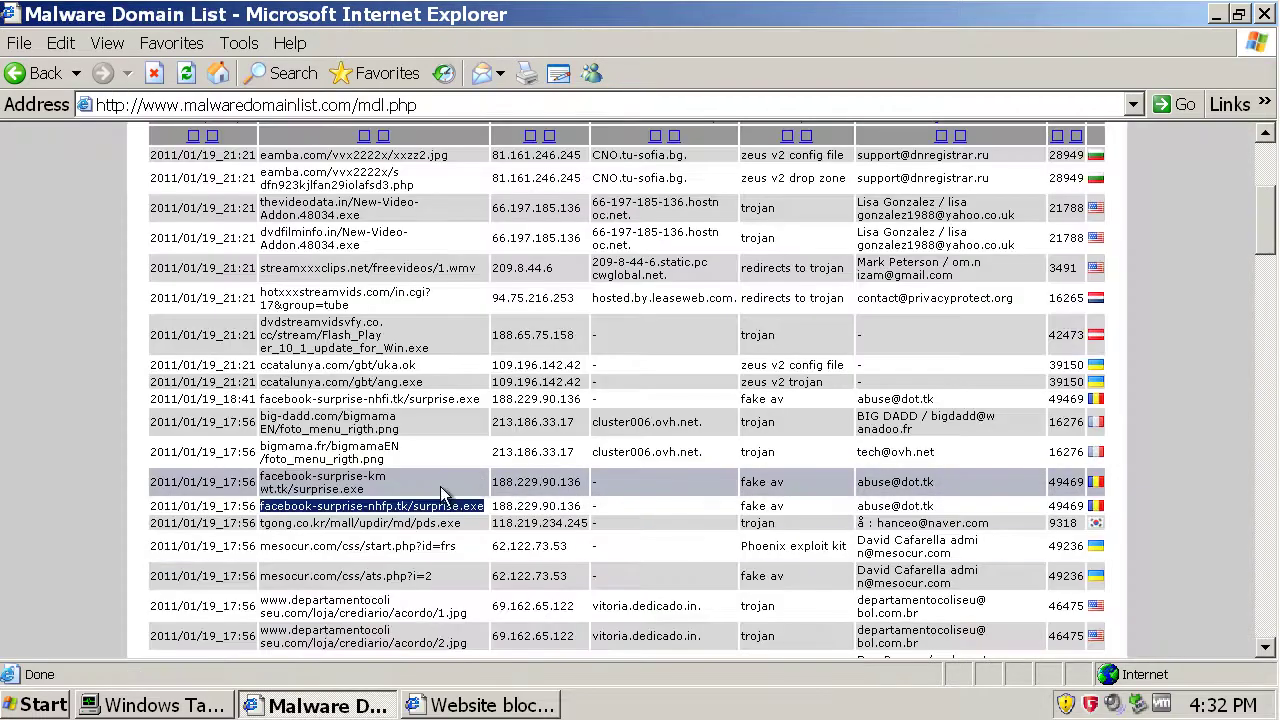
{"action": "left_click_drag", "start_coordinate": [445, 489], "coordinate": [370, 483]}
{"action": "triple_click", "coordinate": [354, 490]}
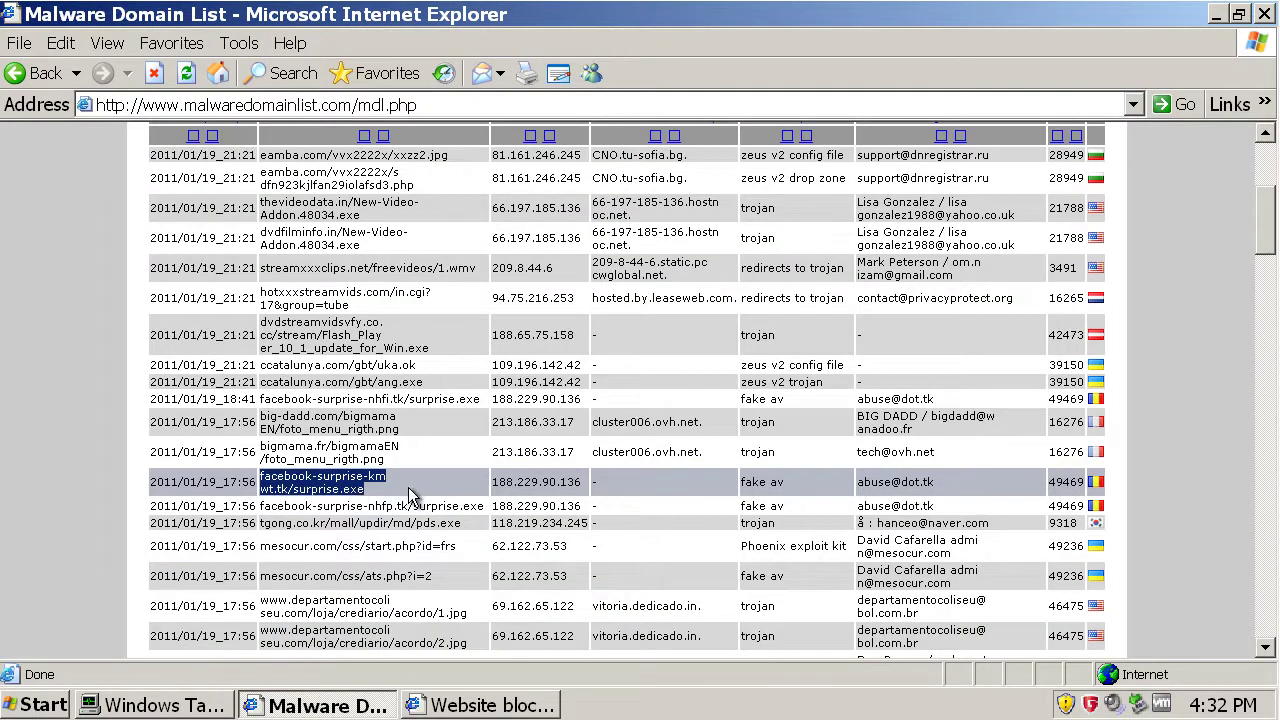
{"action": "key", "text": "ctrl+c"}
{"action": "key", "text": "alt+Tab"}
{"action": "left_click", "coordinate": [485, 104]}
{"action": "key", "text": "ctrl+v"}
{"action": "key", "text": "Return"}
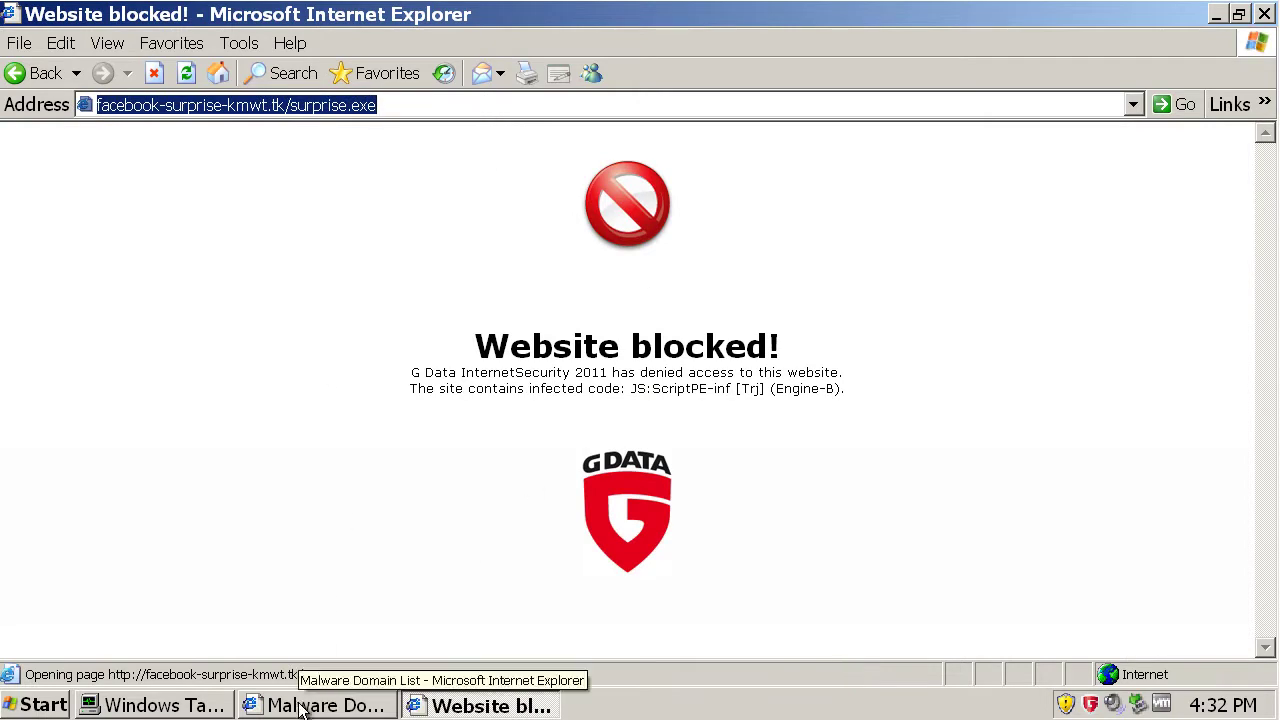
- Copy and open the thetafym.cz.cc/out.php address
{"action": "left_click", "coordinate": [262, 705]}
{"action": "scroll", "coordinate": [779, 583], "scroll_direction": "down", "scroll_amount": 2}
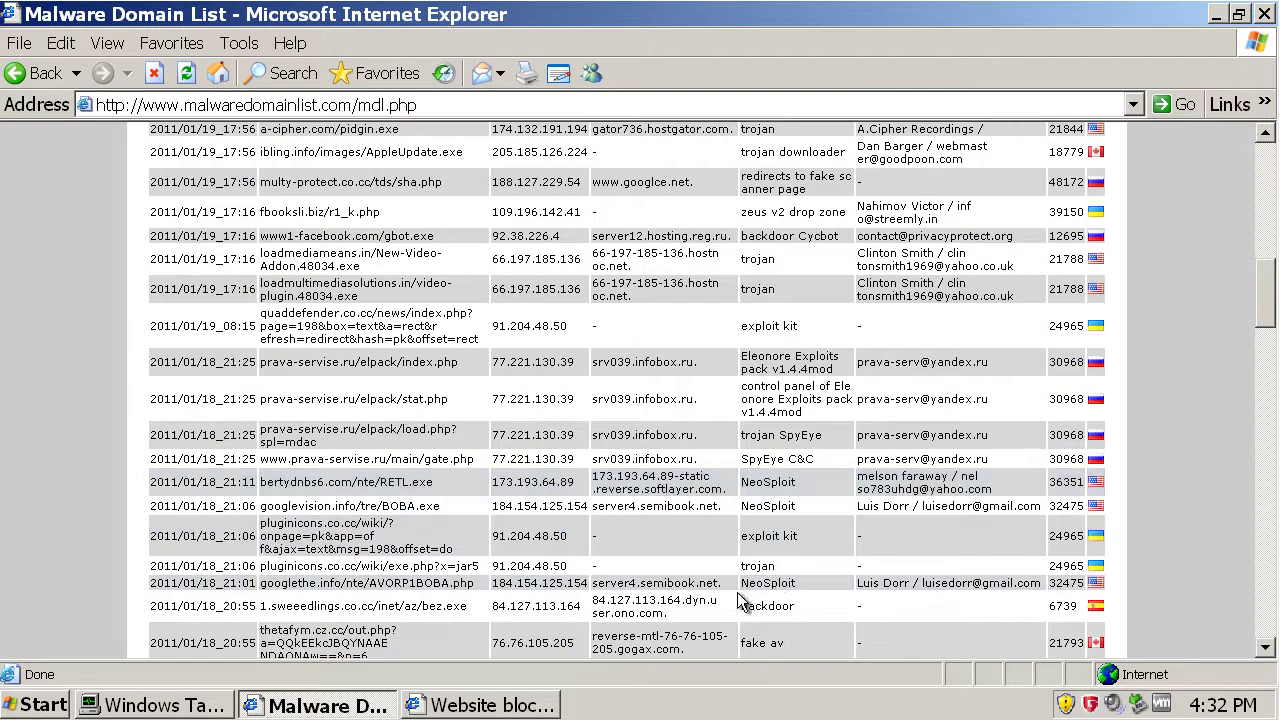
{"action": "scroll", "coordinate": [400, 590], "scroll_direction": "down", "scroll_amount": 2}
{"action": "left_click_drag", "start_coordinate": [398, 584], "coordinate": [302, 562]}
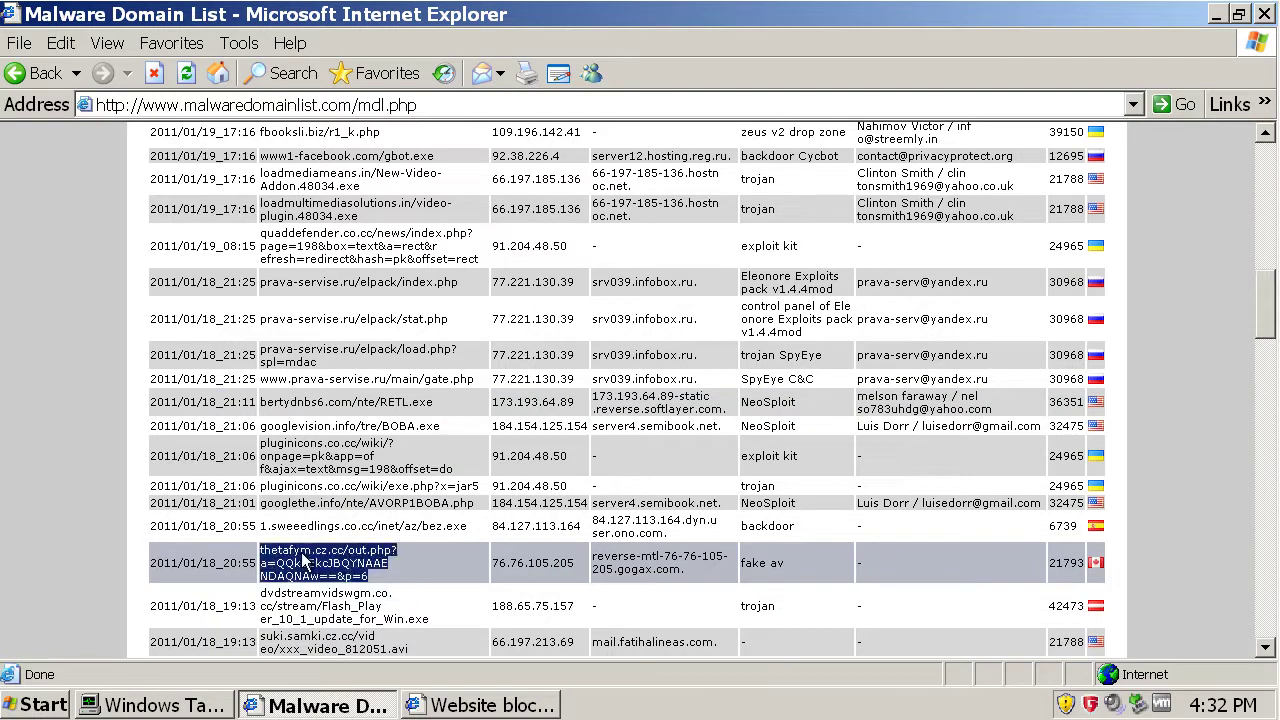
{"action": "key", "text": "ctrl+c"}
{"action": "key", "text": "alt+Tab"}
{"action": "key", "text": "ctrl+v"}
{"action": "key", "text": "Return"}
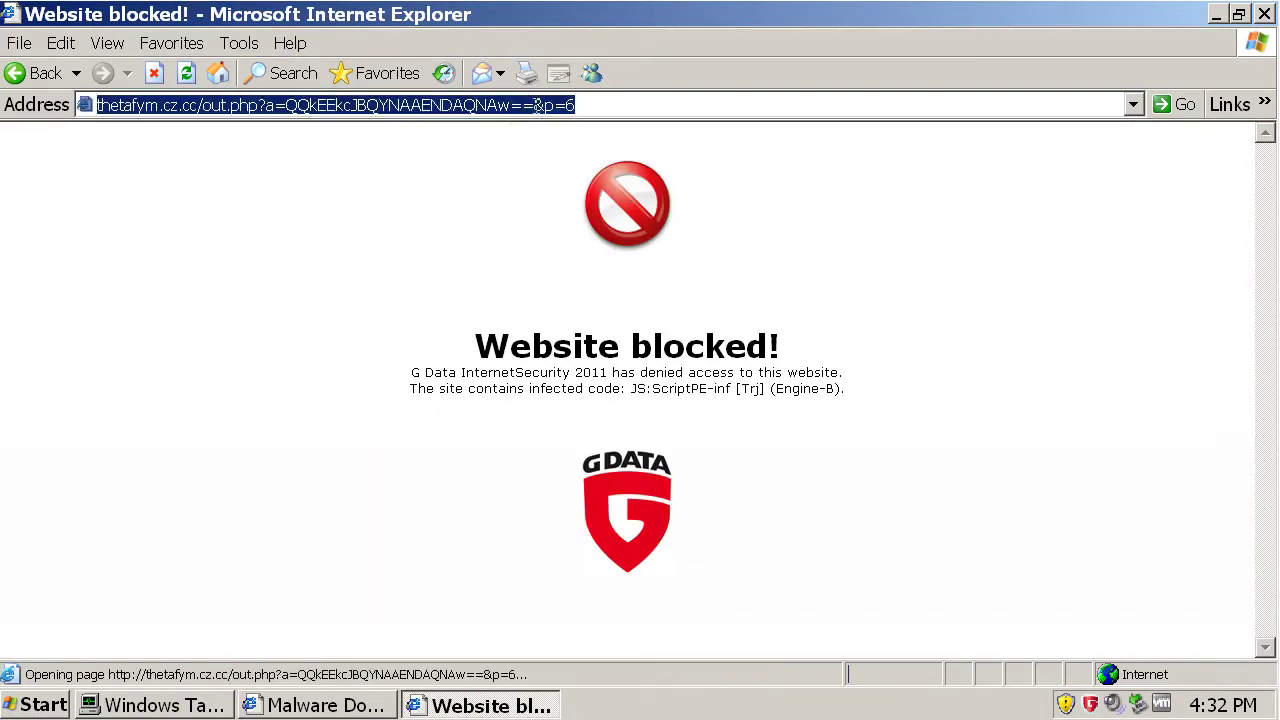
- Open the surprise-42dsb.co.cc/surprise.exe address in place of the mesothelioma page
{"action": "left_click", "coordinate": [410, 705]}
{"action": "scroll", "coordinate": [449, 606], "scroll_direction": "down", "scroll_amount": 2}
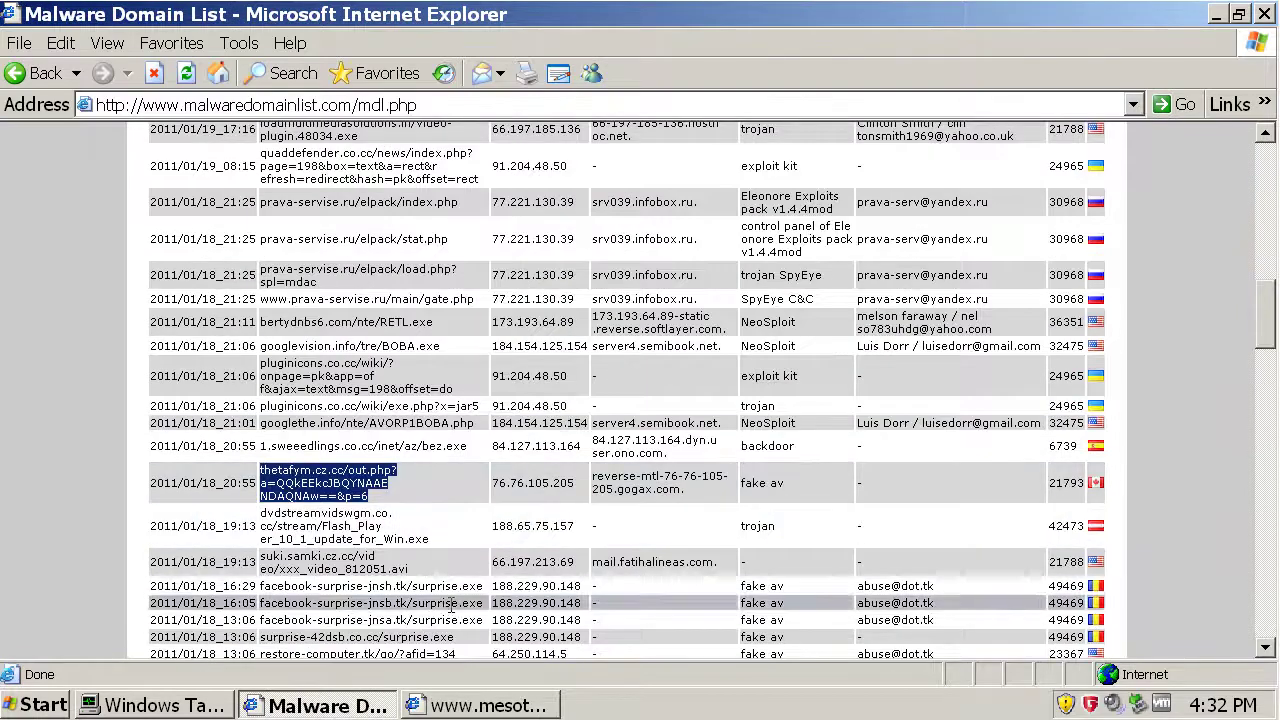
{"action": "left_click_drag", "start_coordinate": [483, 587], "coordinate": [260, 587]}
{"action": "scroll", "coordinate": [300, 590], "scroll_direction": "down", "scroll_amount": 2}
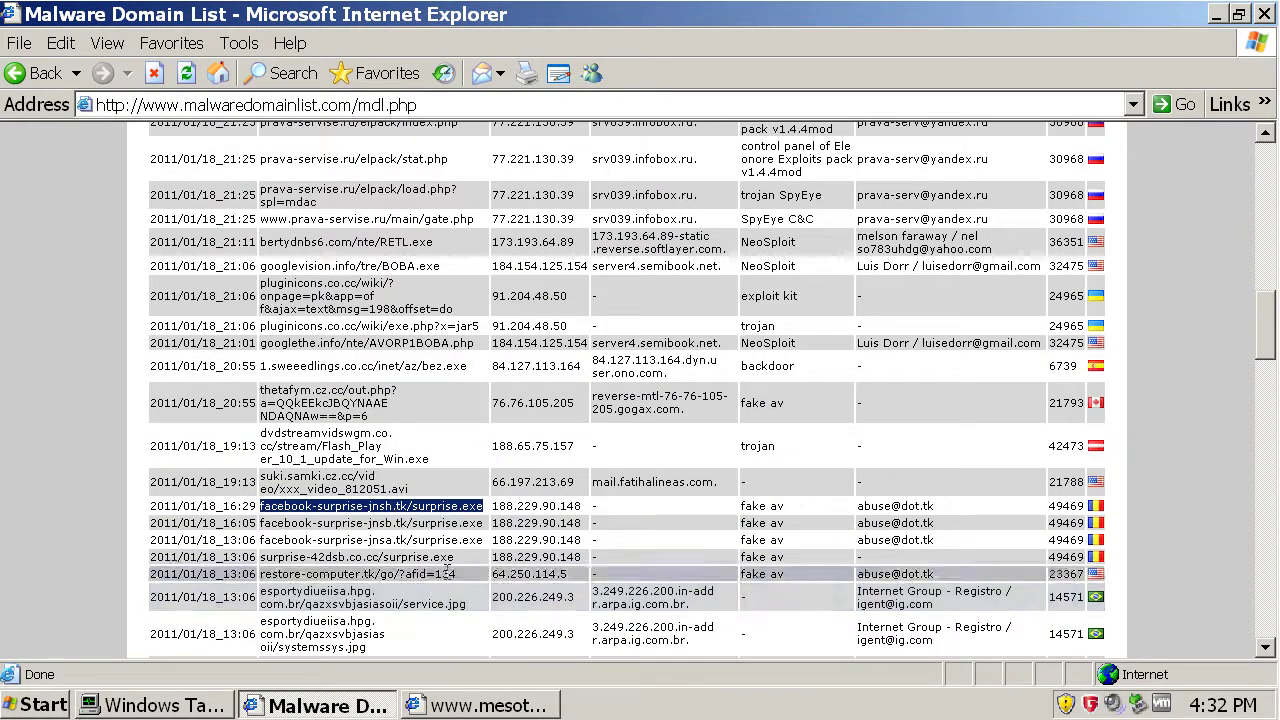
{"action": "left_click_drag", "start_coordinate": [455, 558], "coordinate": [260, 557]}
{"action": "key", "text": "ctrl+c"}
{"action": "left_click", "coordinate": [480, 705]}
{"action": "left_click", "coordinate": [486, 100]}
{"action": "key", "text": "ctrl+v"}
{"action": "key", "text": "Return"}
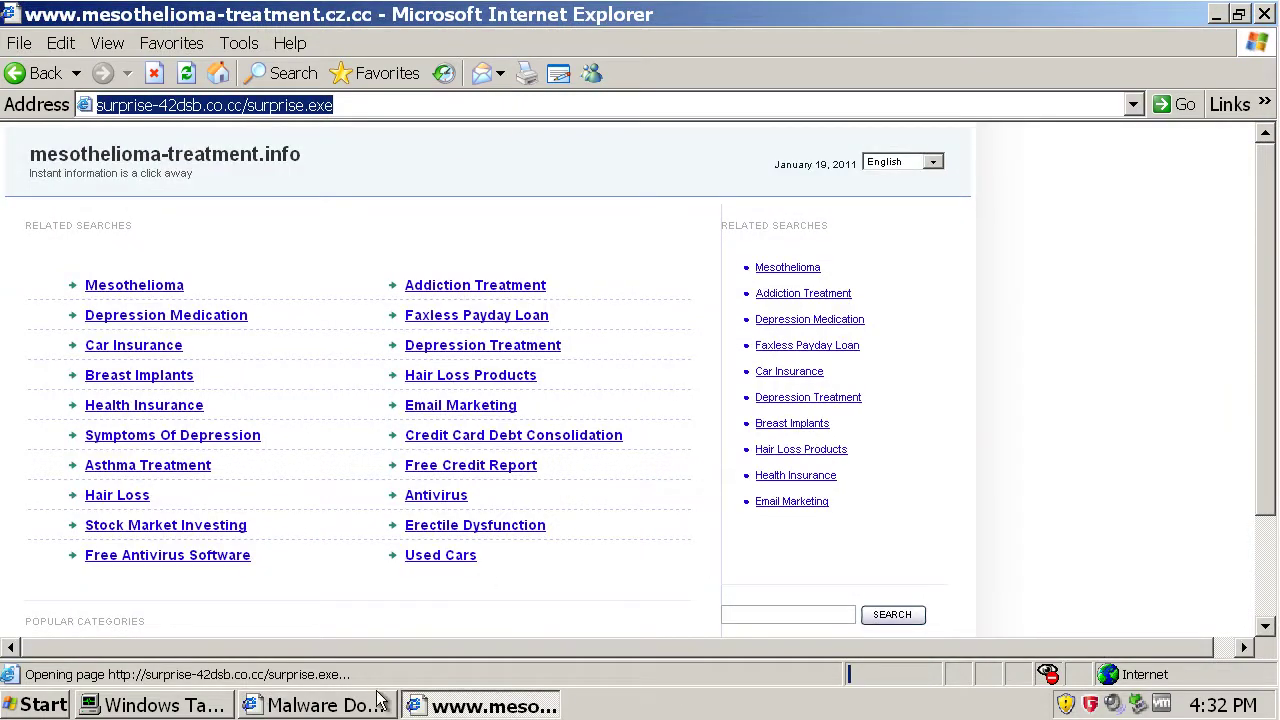
- Reselect the surprise-42dsb.co.cc/surprise.exe address and load it a second time
{"action": "left_click", "coordinate": [318, 705]}
{"action": "left_click_drag", "start_coordinate": [468, 604], "coordinate": [323, 592]}
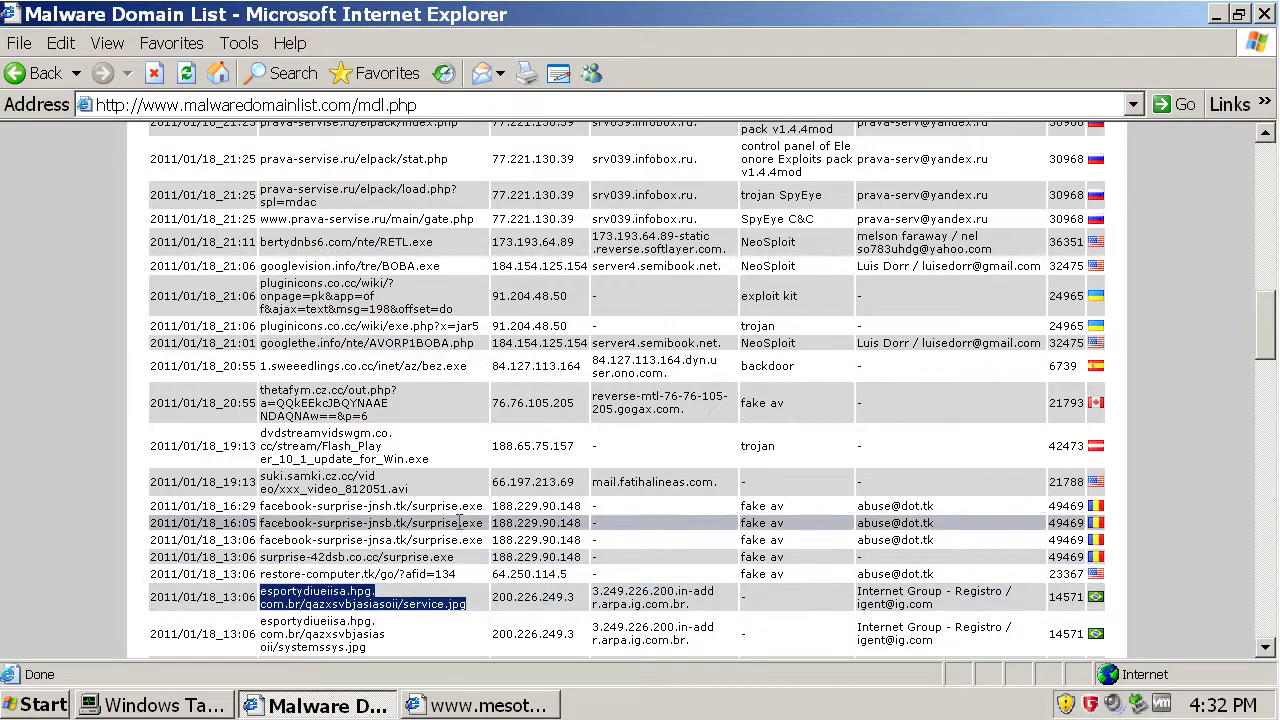
{"action": "left_click", "coordinate": [420, 562]}
{"action": "double_click", "coordinate": [410, 557]}
{"action": "triple_click", "coordinate": [420, 563]}
{"action": "left_click_drag", "start_coordinate": [420, 570], "coordinate": [434, 423]}
{"action": "left_click", "coordinate": [408, 108]}
{"action": "key", "text": "ctrl+v"}
{"action": "key", "text": "Return"}
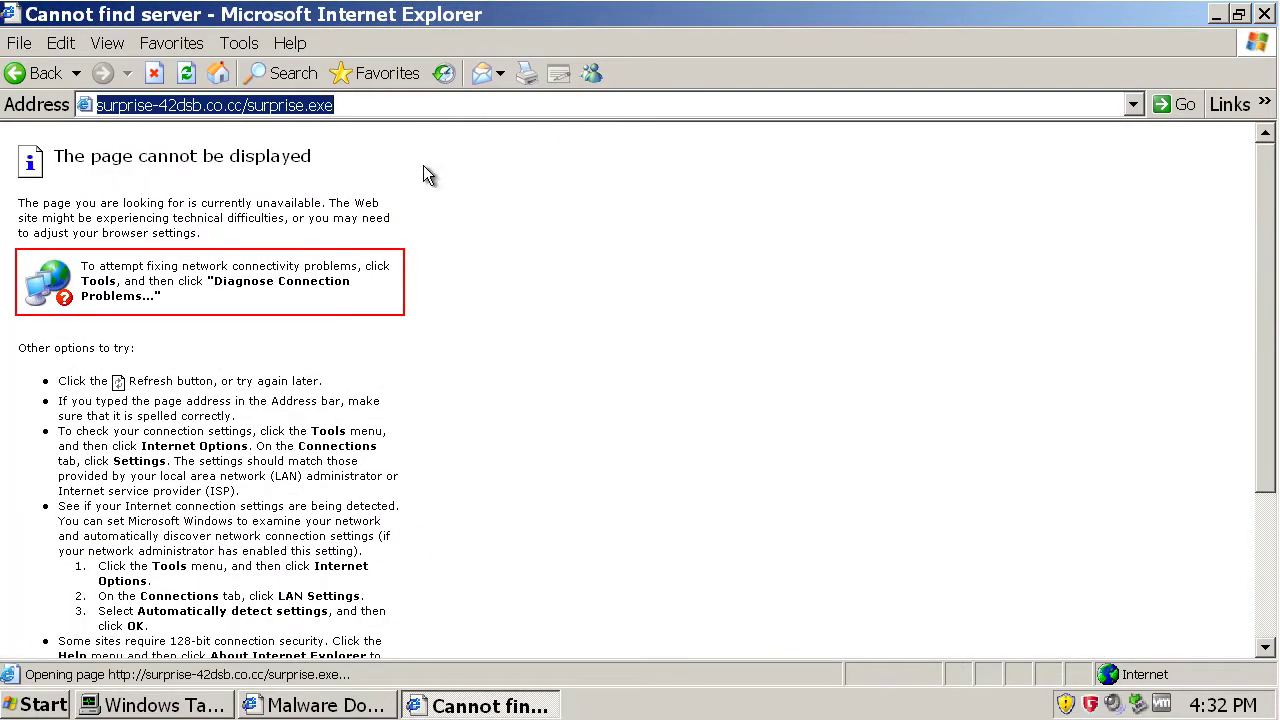
- Open accepsh.com/css/ats.php?i=2, which returns 404 Not Found
{"action": "left_click", "coordinate": [330, 706]}
{"action": "scroll", "coordinate": [435, 568], "scroll_direction": "down", "scroll_amount": 9}
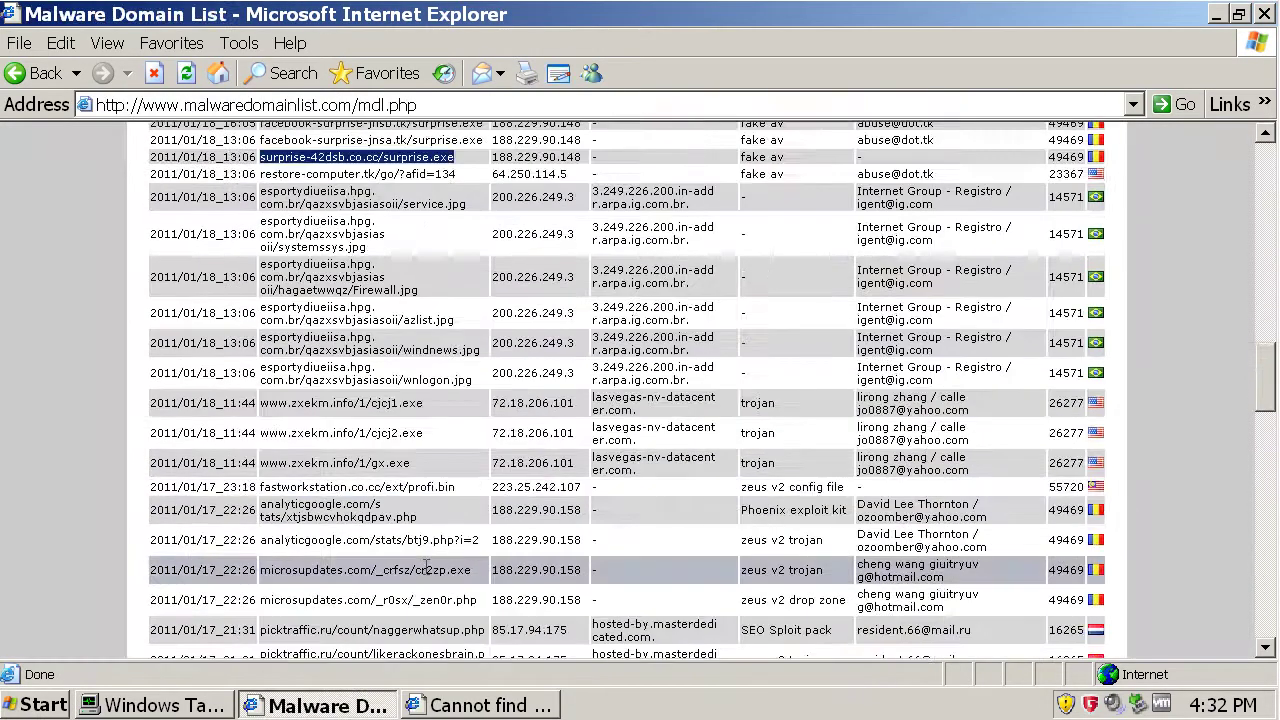
{"action": "scroll", "coordinate": [440, 565], "scroll_direction": "down", "scroll_amount": 15}
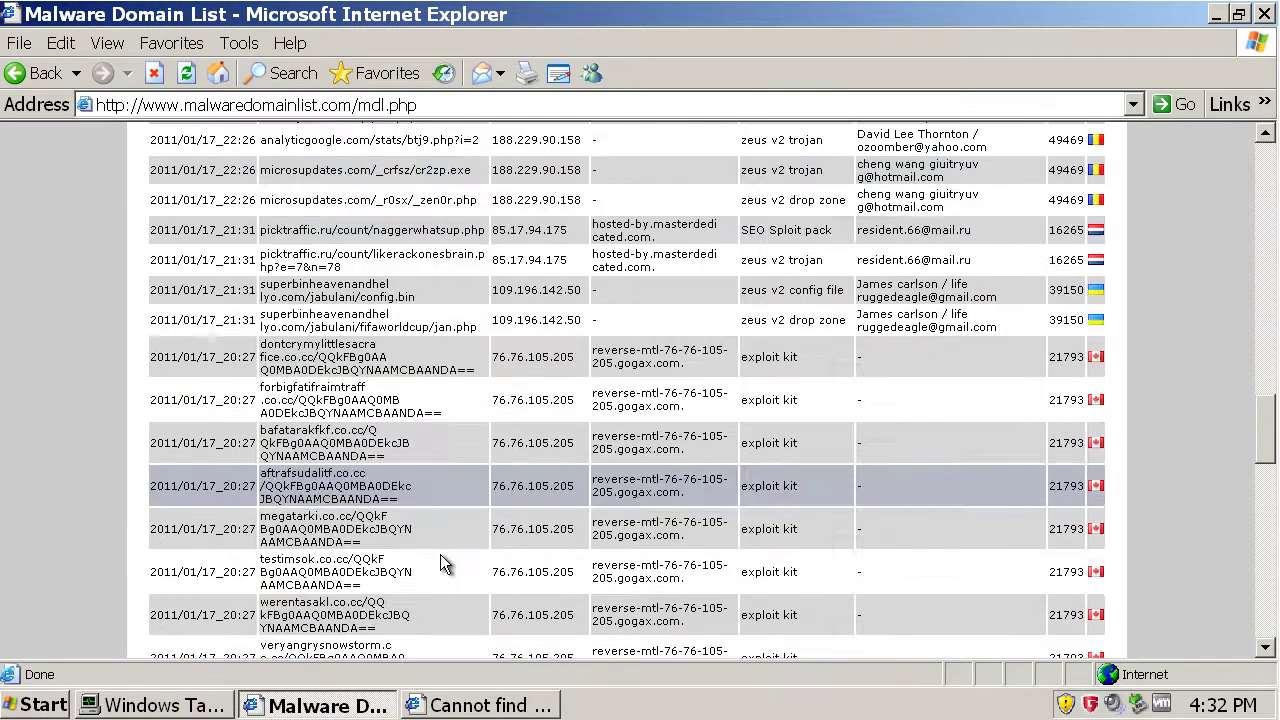
{"action": "scroll", "coordinate": [445, 565], "scroll_direction": "down", "scroll_amount": 7}
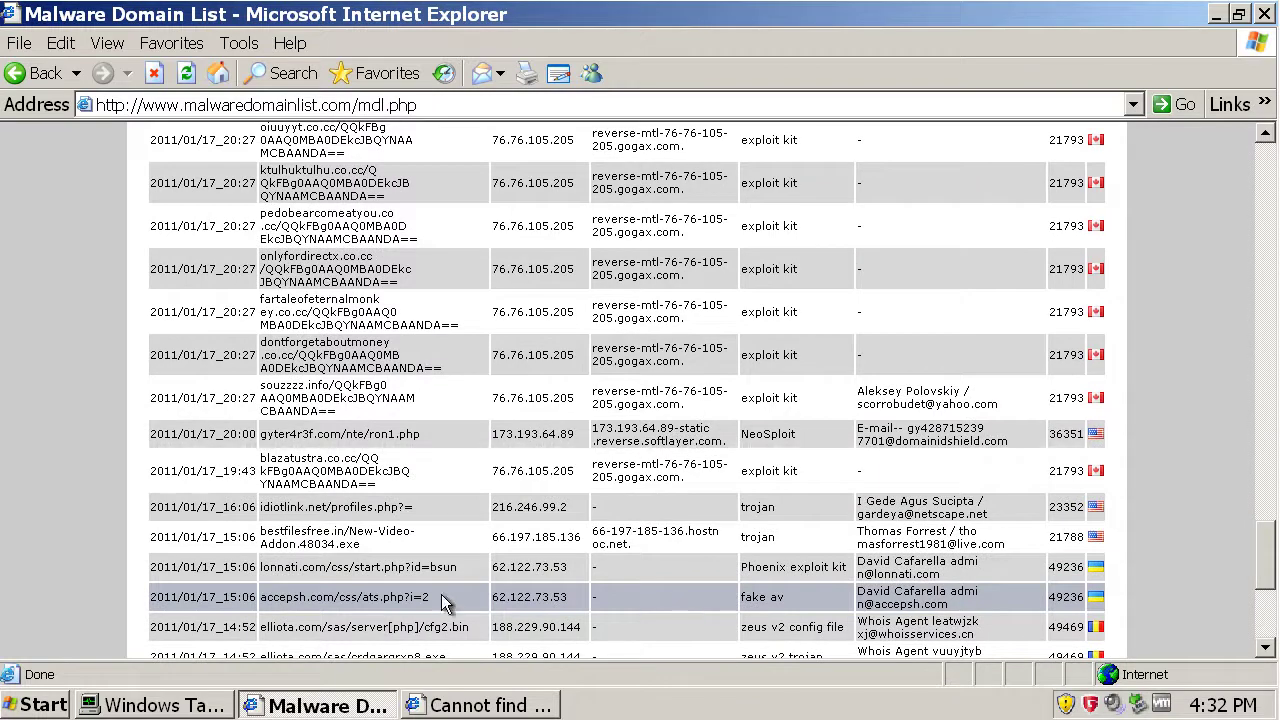
{"action": "triple_click", "coordinate": [300, 597]}
{"action": "left_click", "coordinate": [480, 705]}
{"action": "left_click", "coordinate": [432, 106]}
{"action": "key", "text": "ctrl+v"}
{"action": "key", "text": "Return"}
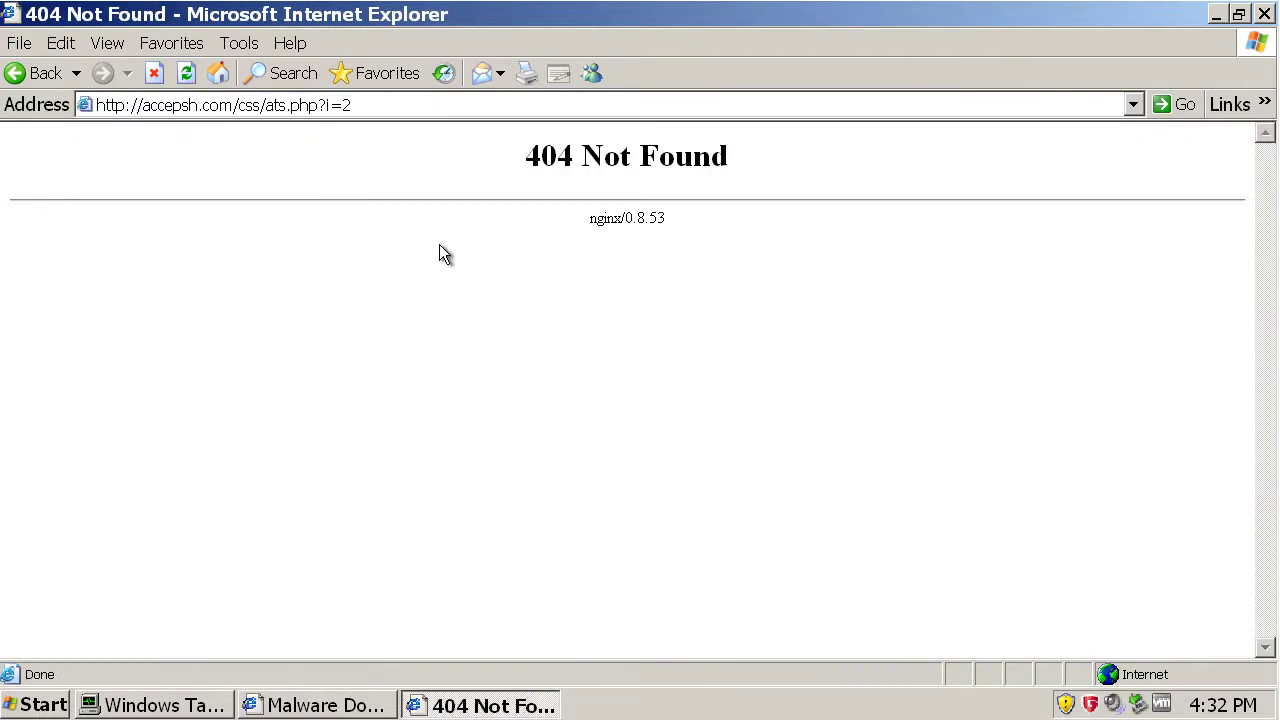
{"action": "left_click", "coordinate": [327, 107]}
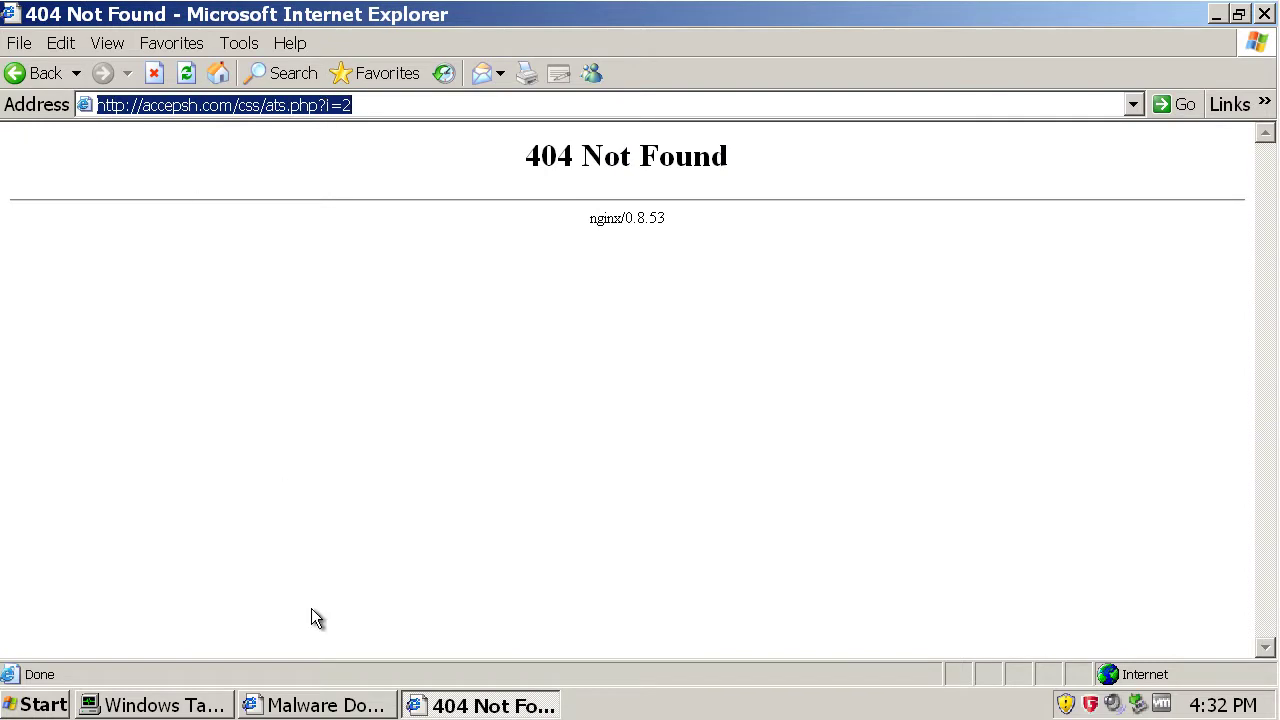
{"action": "left_click", "coordinate": [292, 706]}
- Load google.com and search for 'fake scanner page'
{"action": "left_click", "coordinate": [300, 105]}
{"action": "type", "text": "google.com"}
{"action": "key", "text": "Return"}
{"action": "type", "text": "fake sca"}
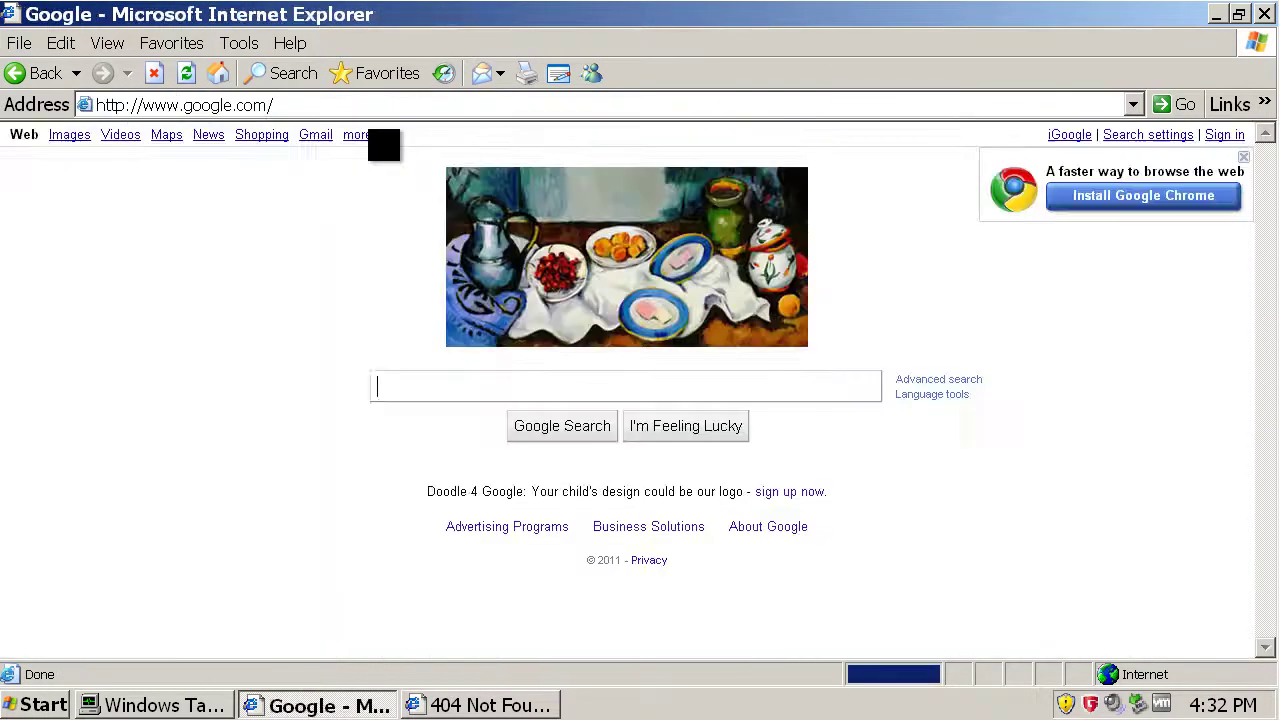
{"action": "type", "text": "nner page"}
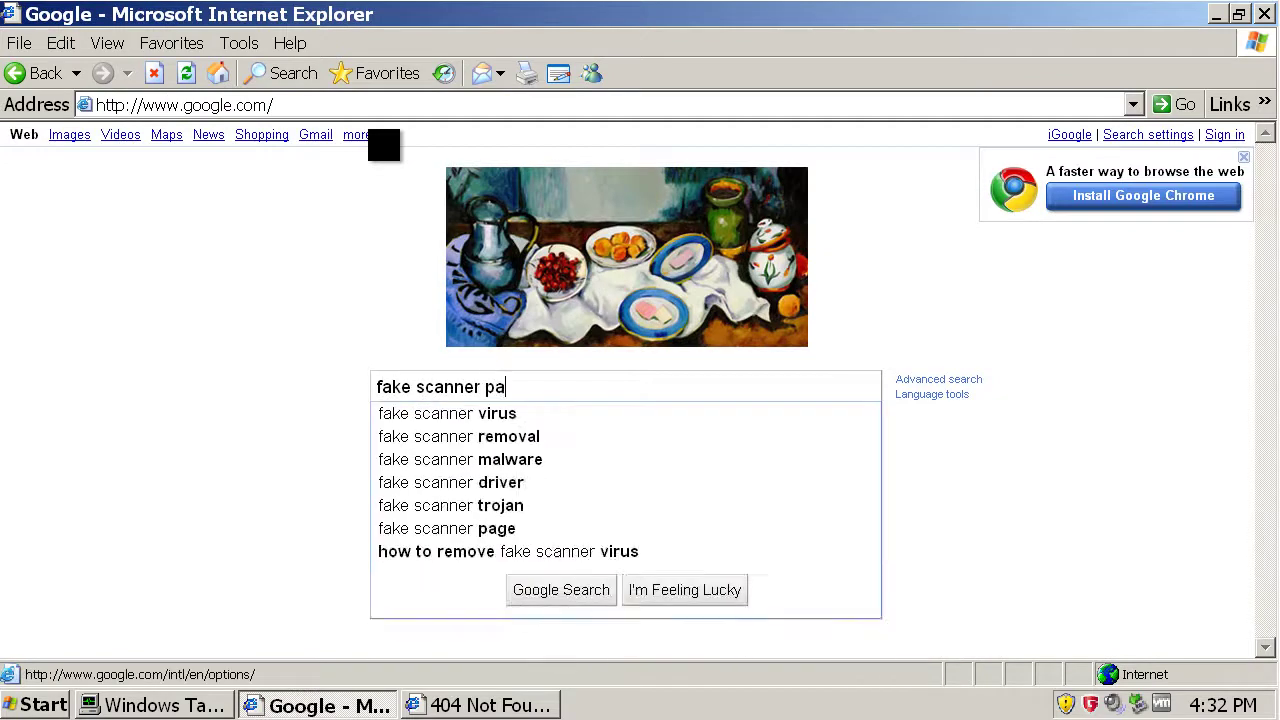
{"action": "key", "text": "Return"}
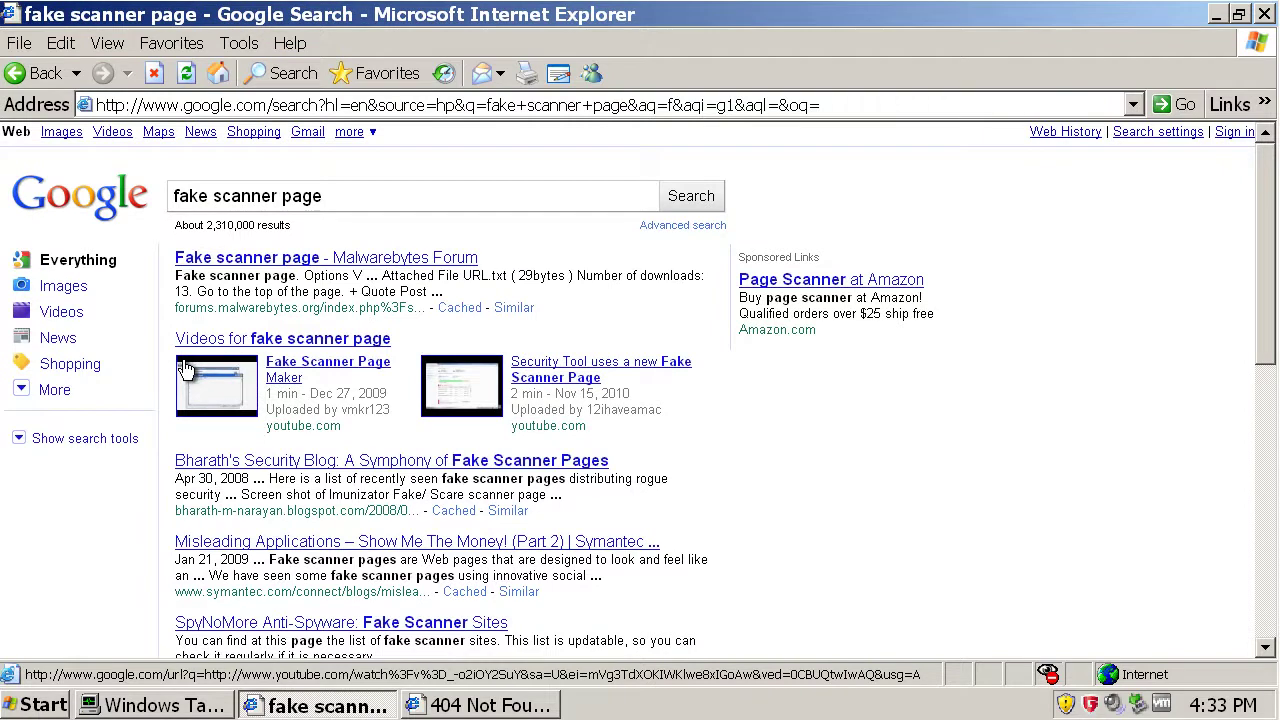
- Read the Malwarebytes Forum, URLVoid Blog and SpyNoMore results, returning to the results after each
{"action": "left_click", "coordinate": [313, 268]}
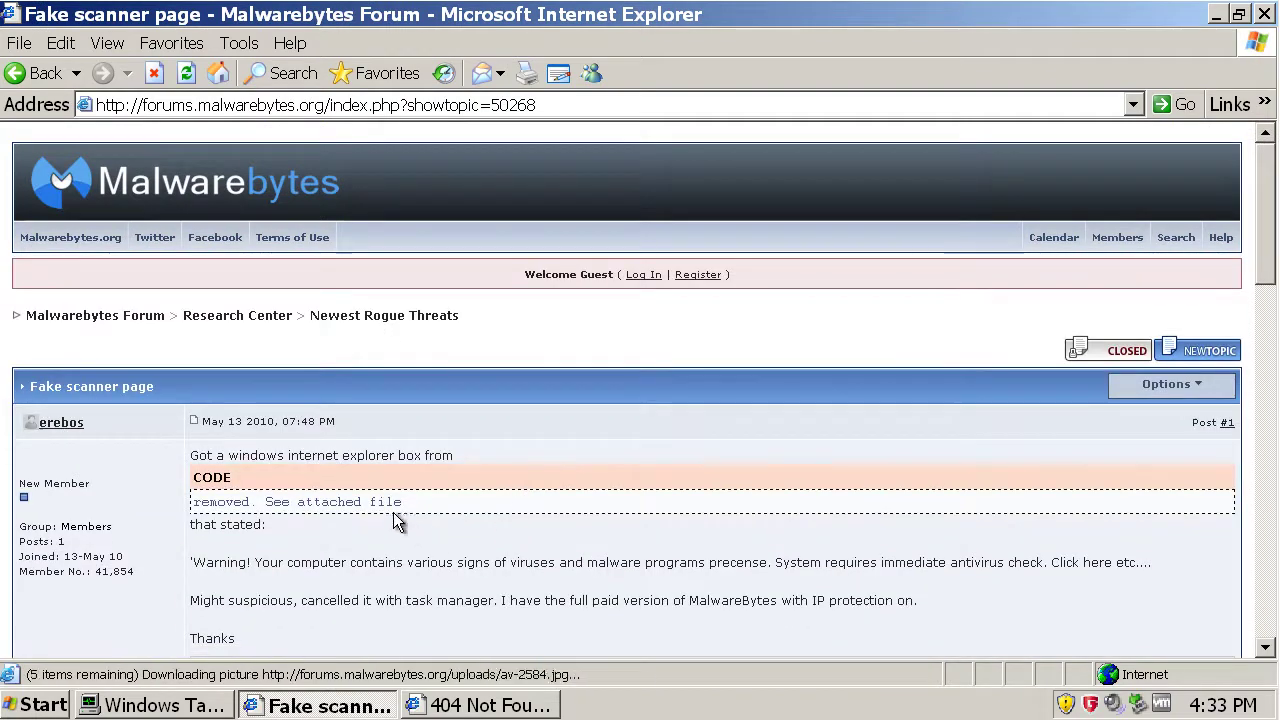
{"action": "scroll", "coordinate": [258, 523], "scroll_direction": "down", "scroll_amount": 8}
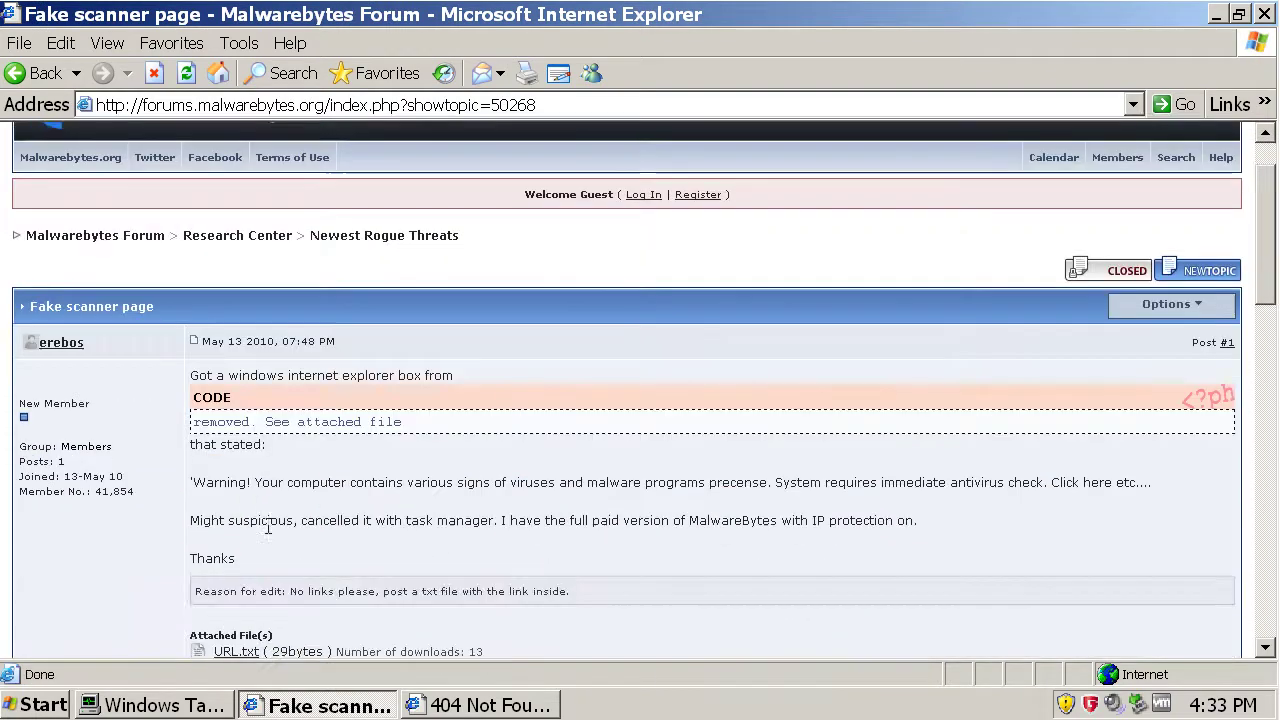
{"action": "scroll", "coordinate": [244, 500], "scroll_direction": "down", "scroll_amount": 3}
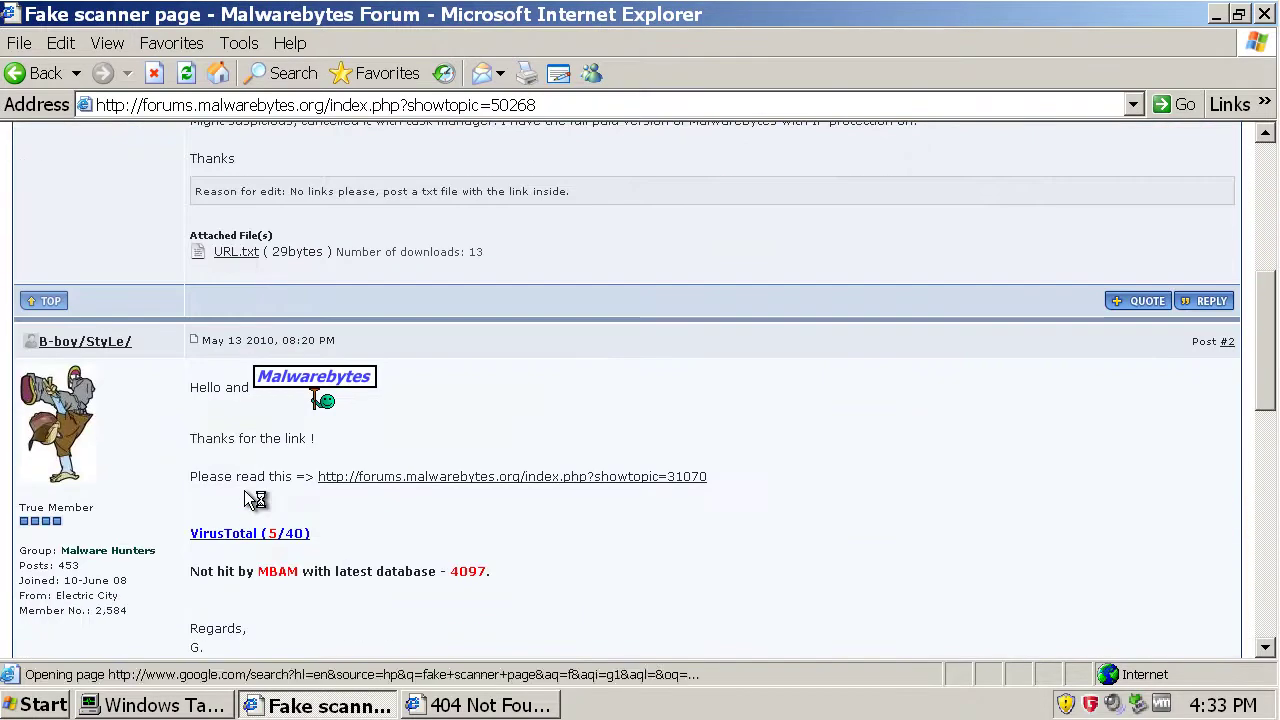
{"action": "key", "text": "BackSpace"}
{"action": "scroll", "coordinate": [244, 490], "scroll_direction": "down", "scroll_amount": 3}
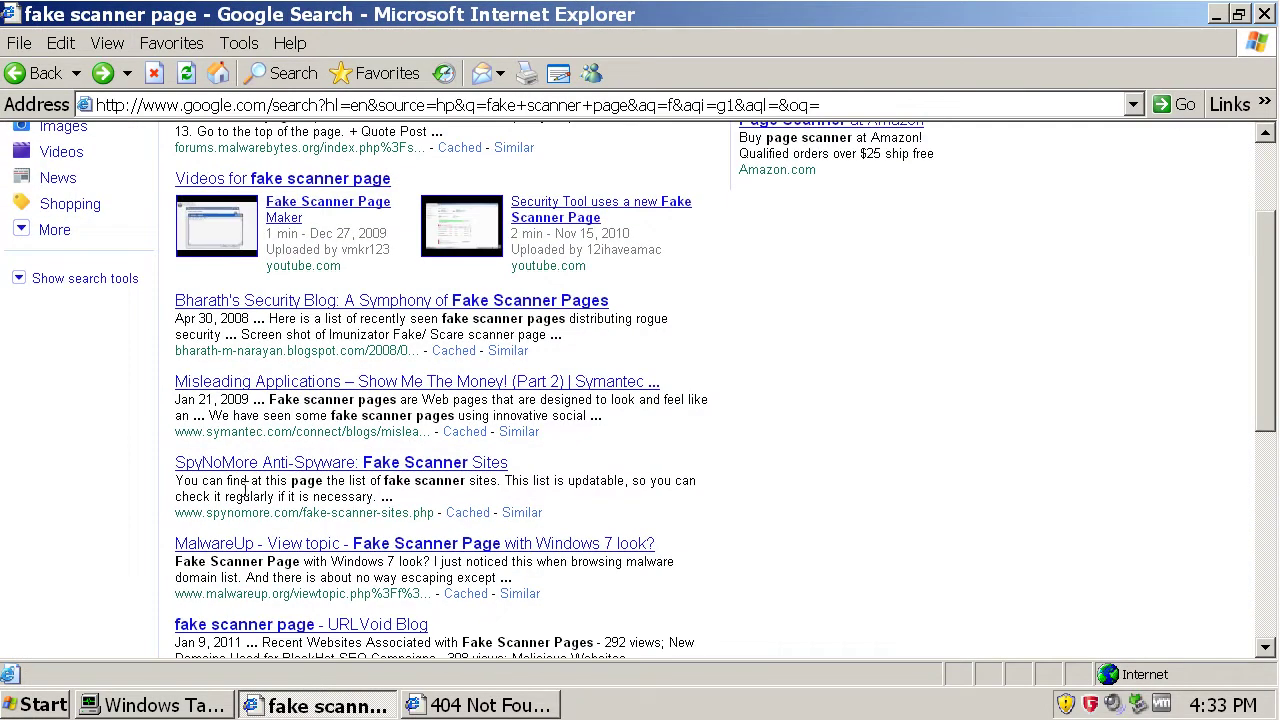
{"action": "scroll", "coordinate": [381, 540], "scroll_direction": "down", "scroll_amount": 2}
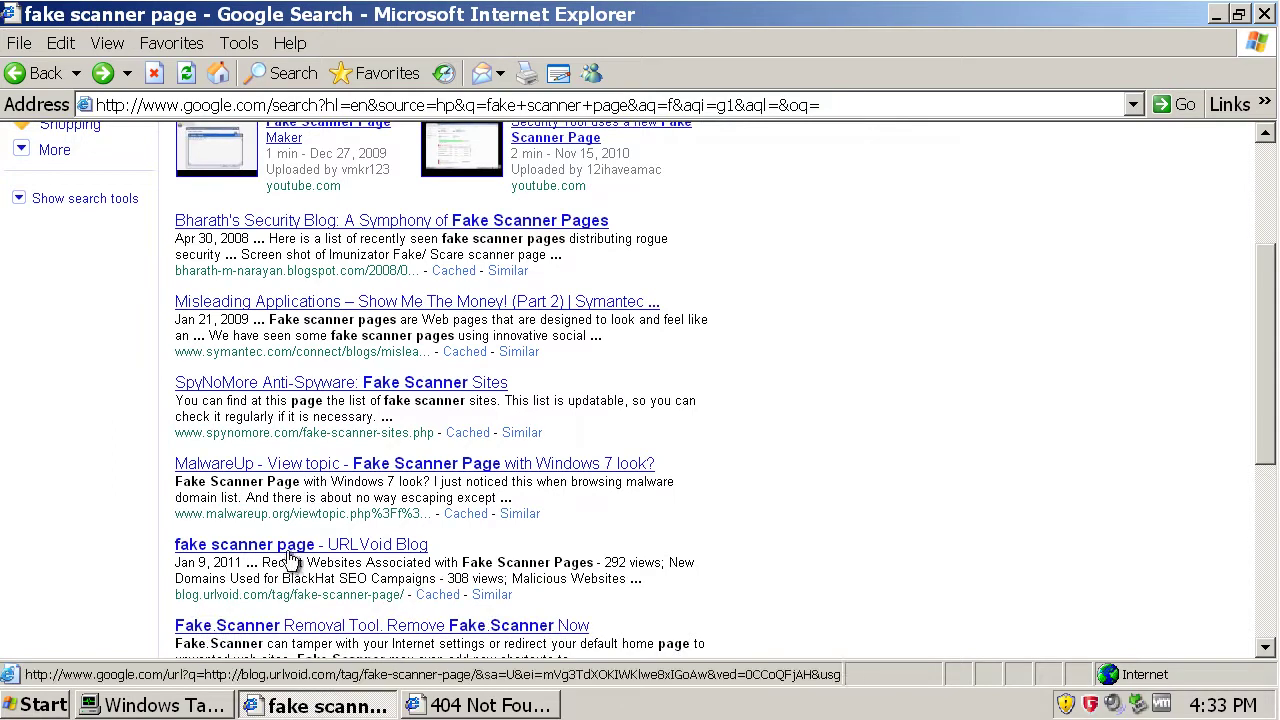
{"action": "left_click", "coordinate": [381, 548]}
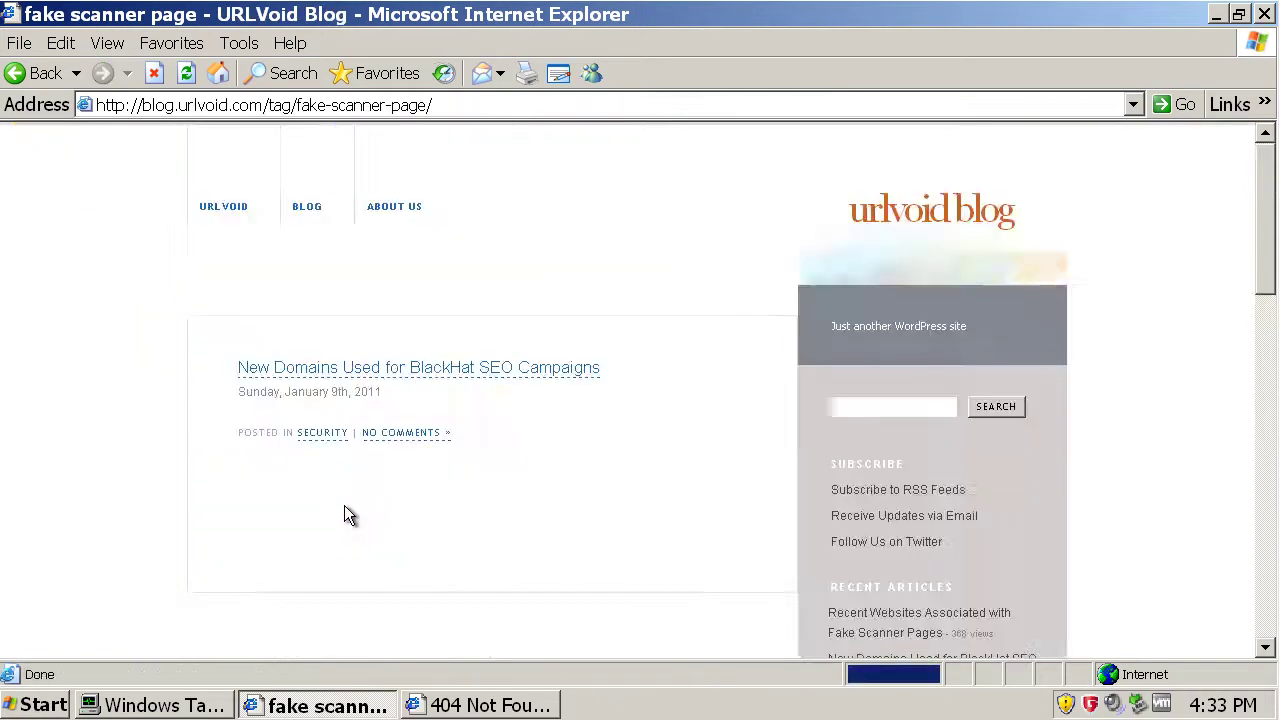
{"action": "key", "text": "BackSpace"}
{"action": "scroll", "coordinate": [323, 457], "scroll_direction": "up", "scroll_amount": 2}
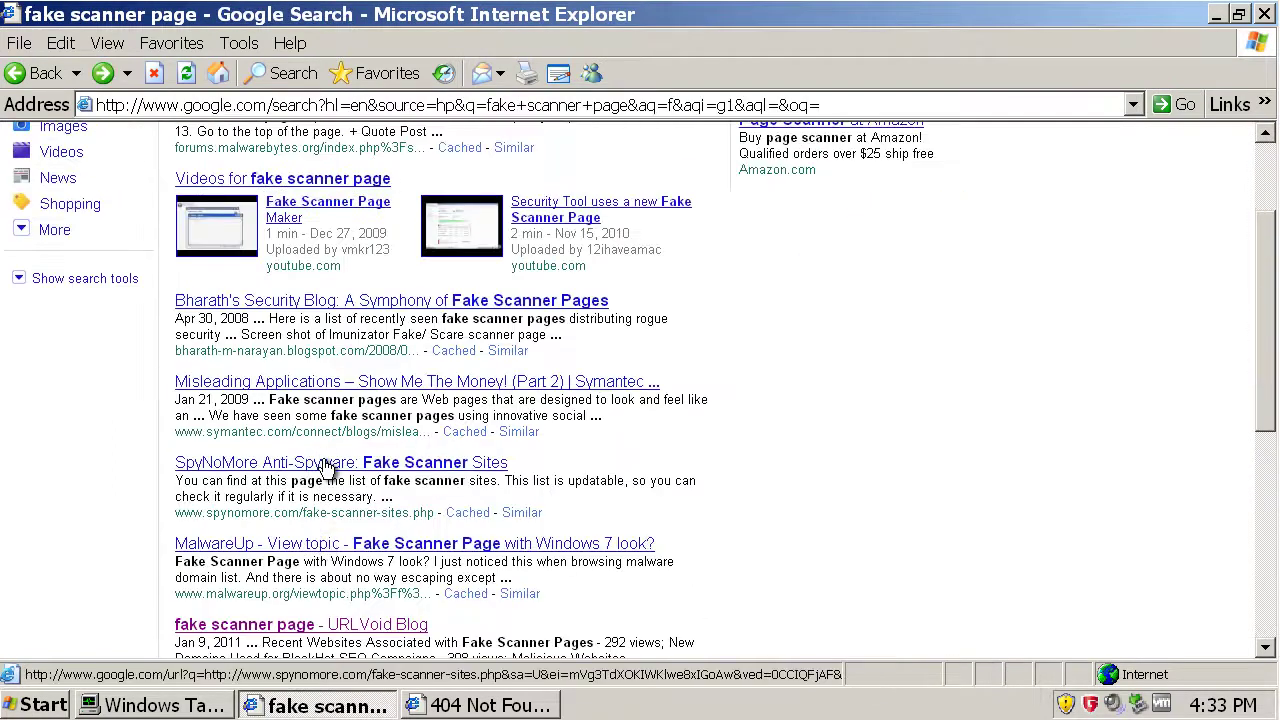
{"action": "left_click", "coordinate": [327, 465]}
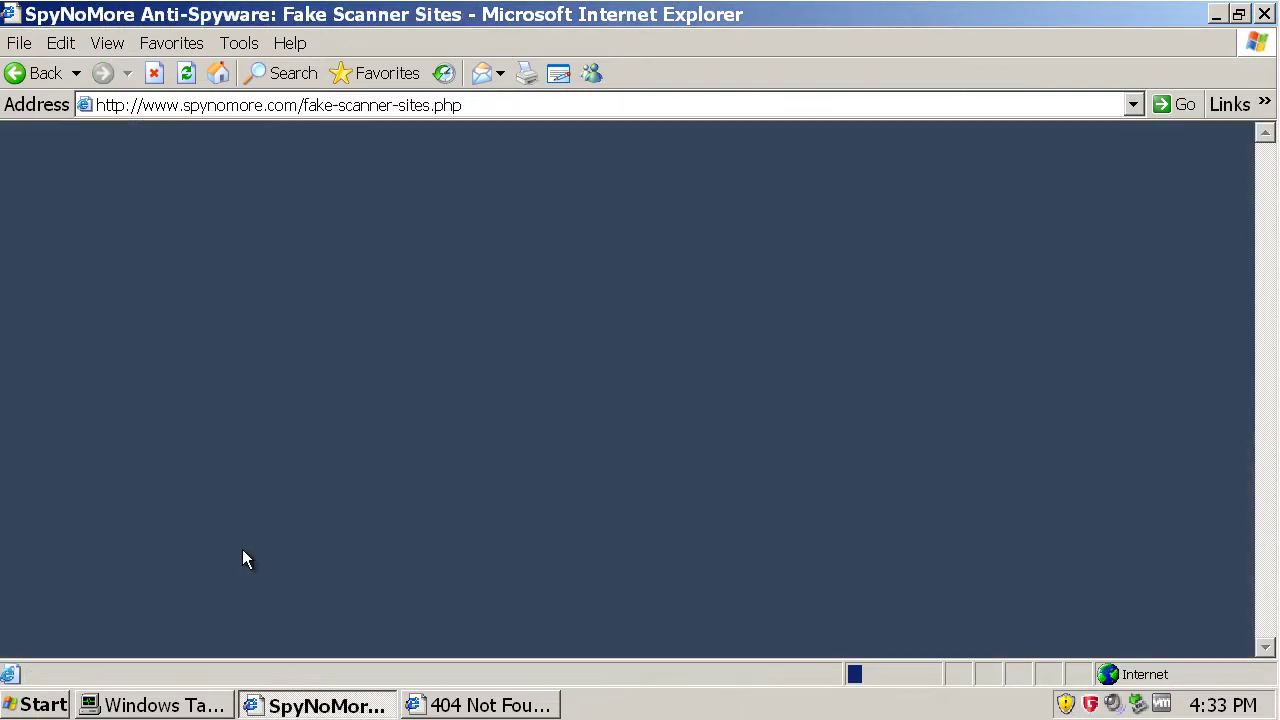
{"action": "key", "text": "BackSpace"}
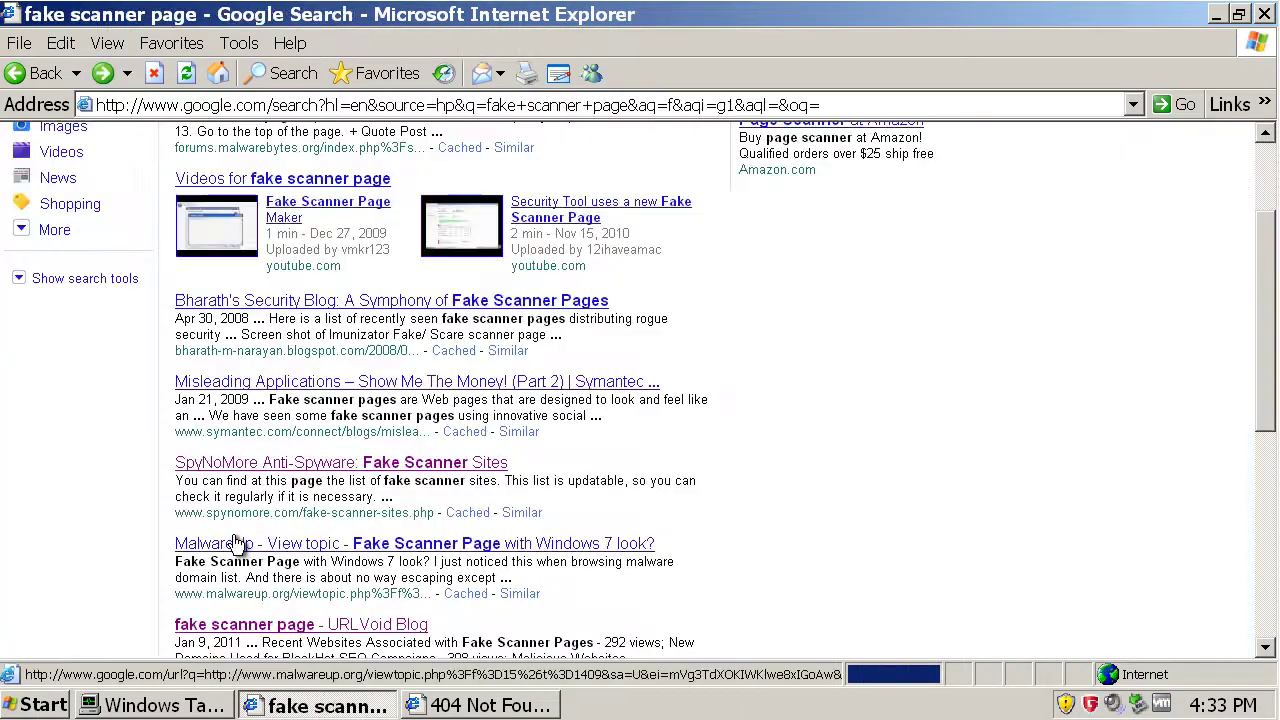
{"action": "scroll", "coordinate": [240, 534], "scroll_direction": "up", "scroll_amount": 2}
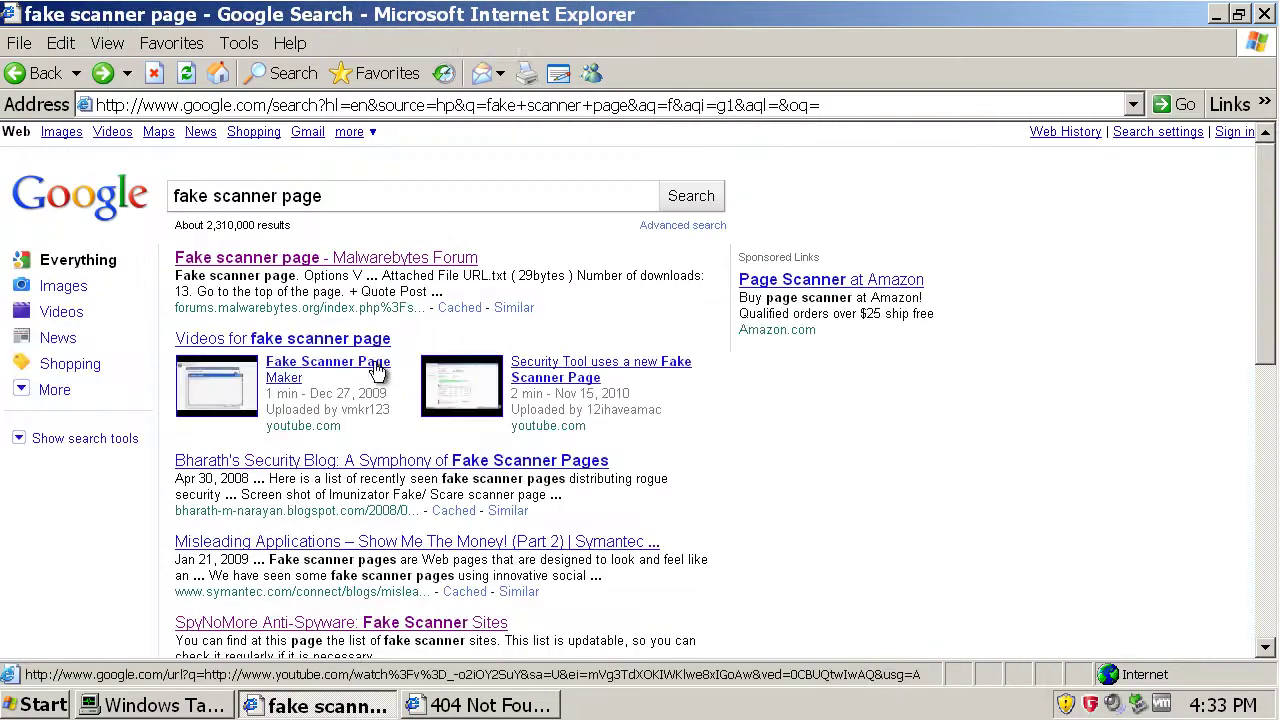
- Close both browser windows and virus-check two desktop items: 119 objects checked, none detected
{"action": "left_click", "coordinate": [1264, 14]}
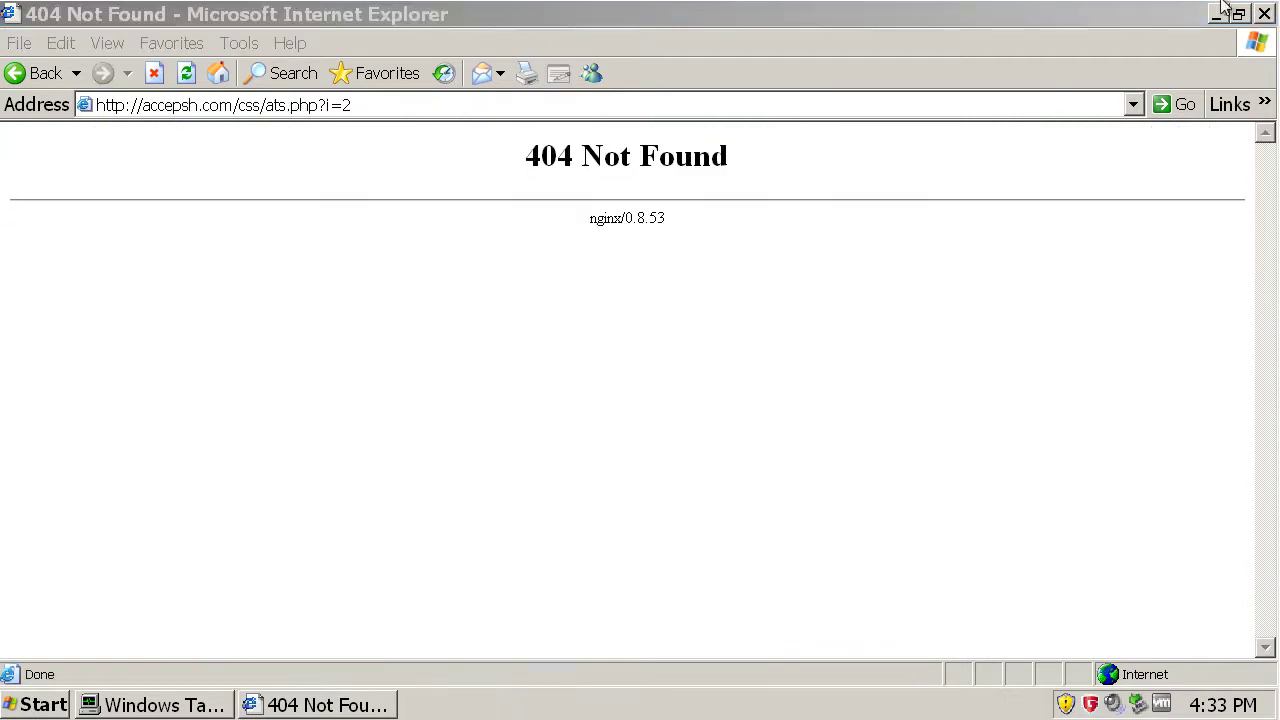
{"action": "left_click", "coordinate": [1264, 14]}
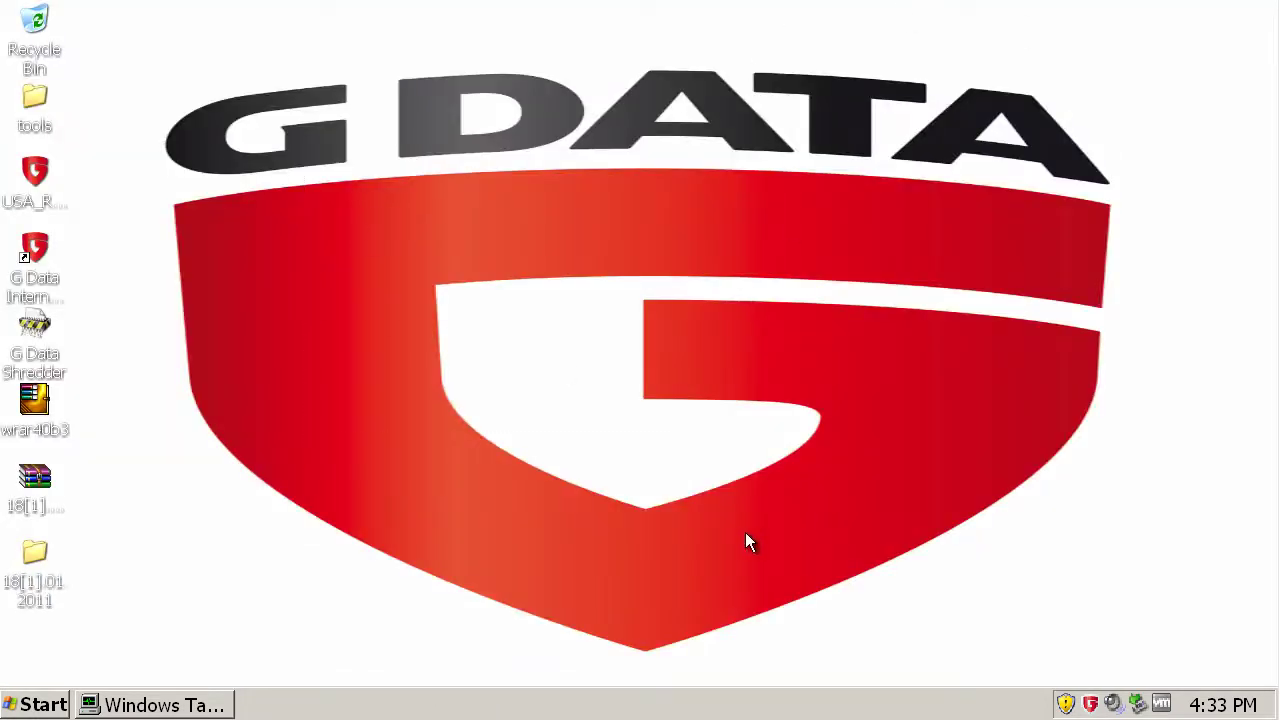
{"action": "left_click_drag", "start_coordinate": [118, 606], "coordinate": [5, 456]}
{"action": "right_click", "coordinate": [44, 472]}
{"action": "left_click", "coordinate": [148, 196]}
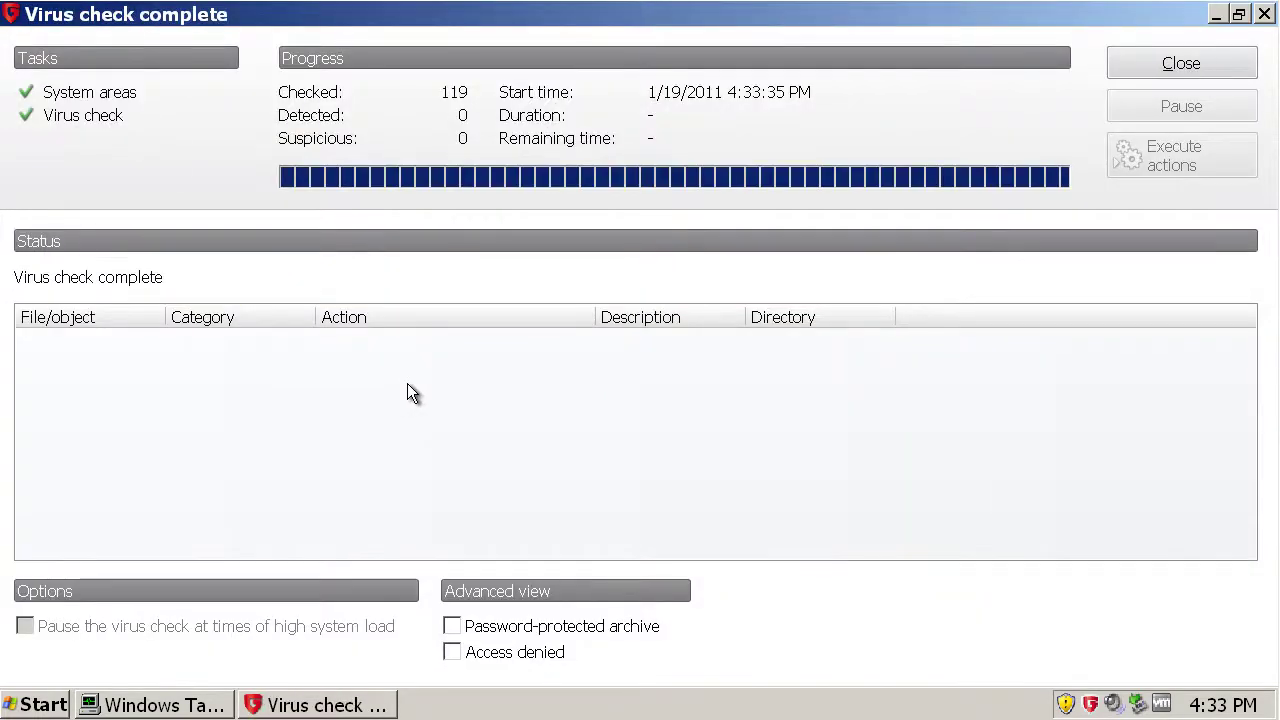
{"action": "left_click", "coordinate": [1226, 67]}
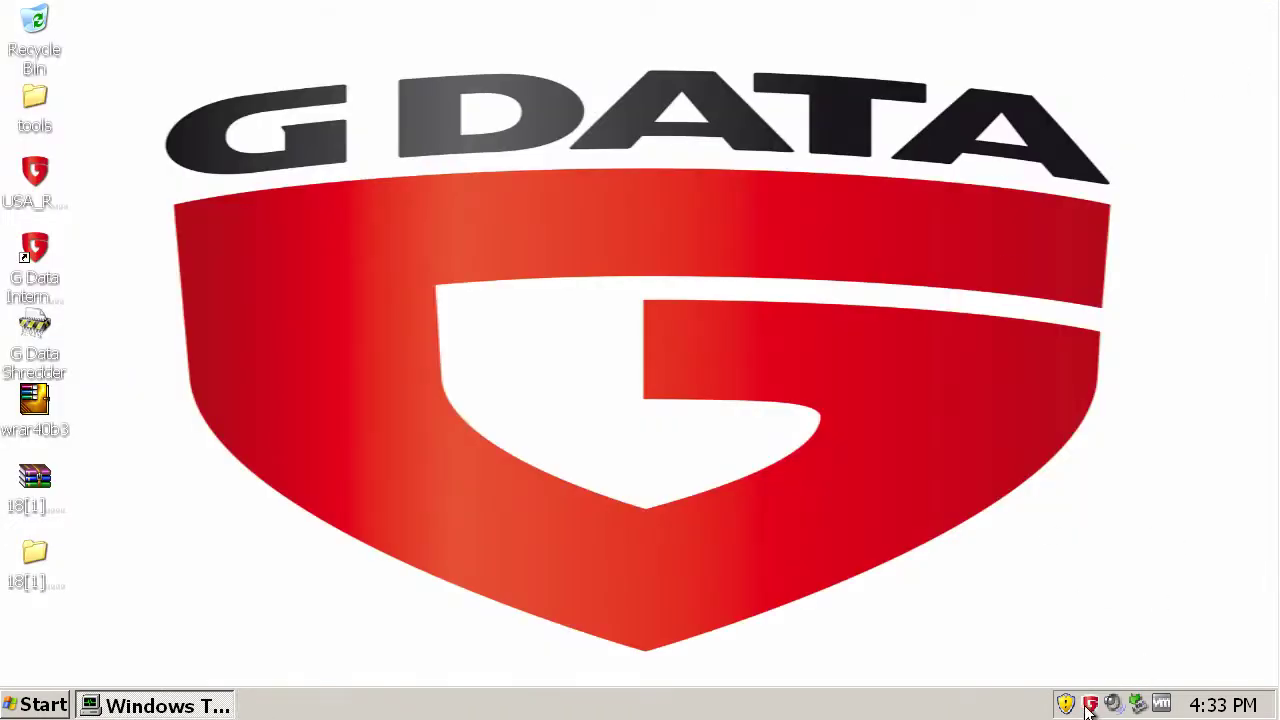
- Launch CCleaner from the tools\ccsetup236 folder
{"action": "double_click", "coordinate": [35, 100]}
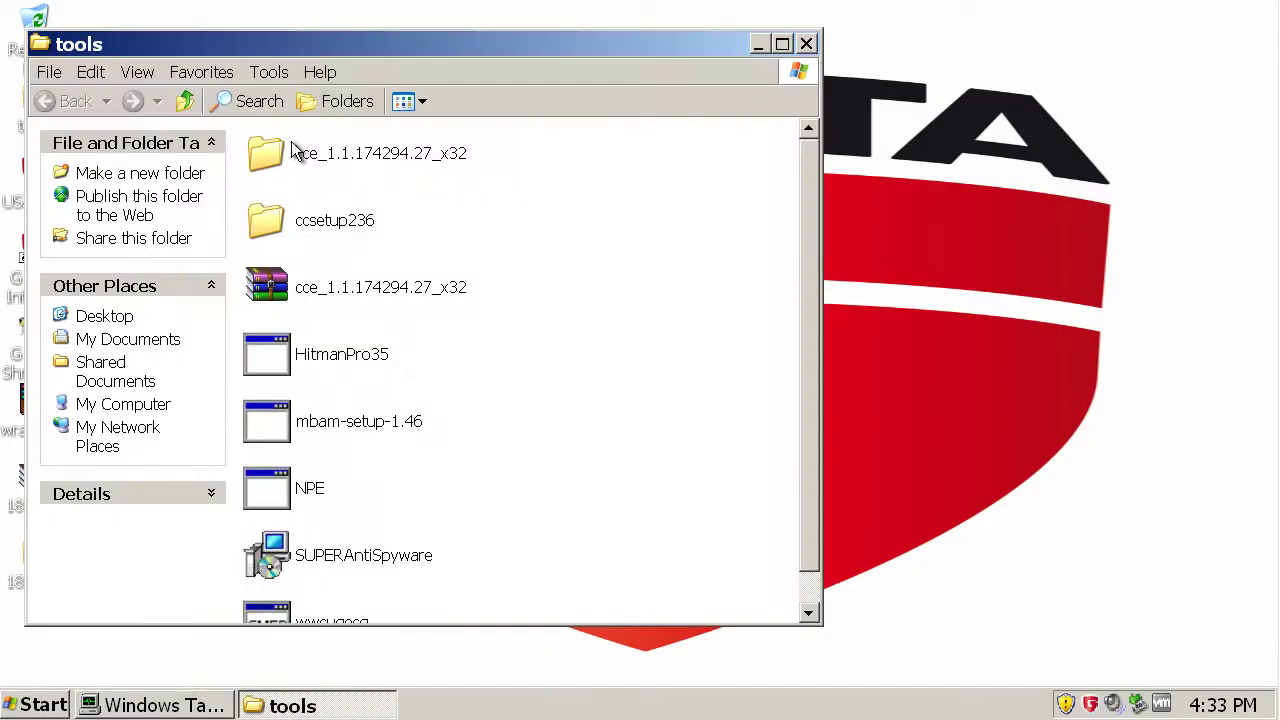
{"action": "double_click", "coordinate": [288, 145]}
{"action": "key", "text": "BackSpace"}
{"action": "double_click", "coordinate": [314, 229]}
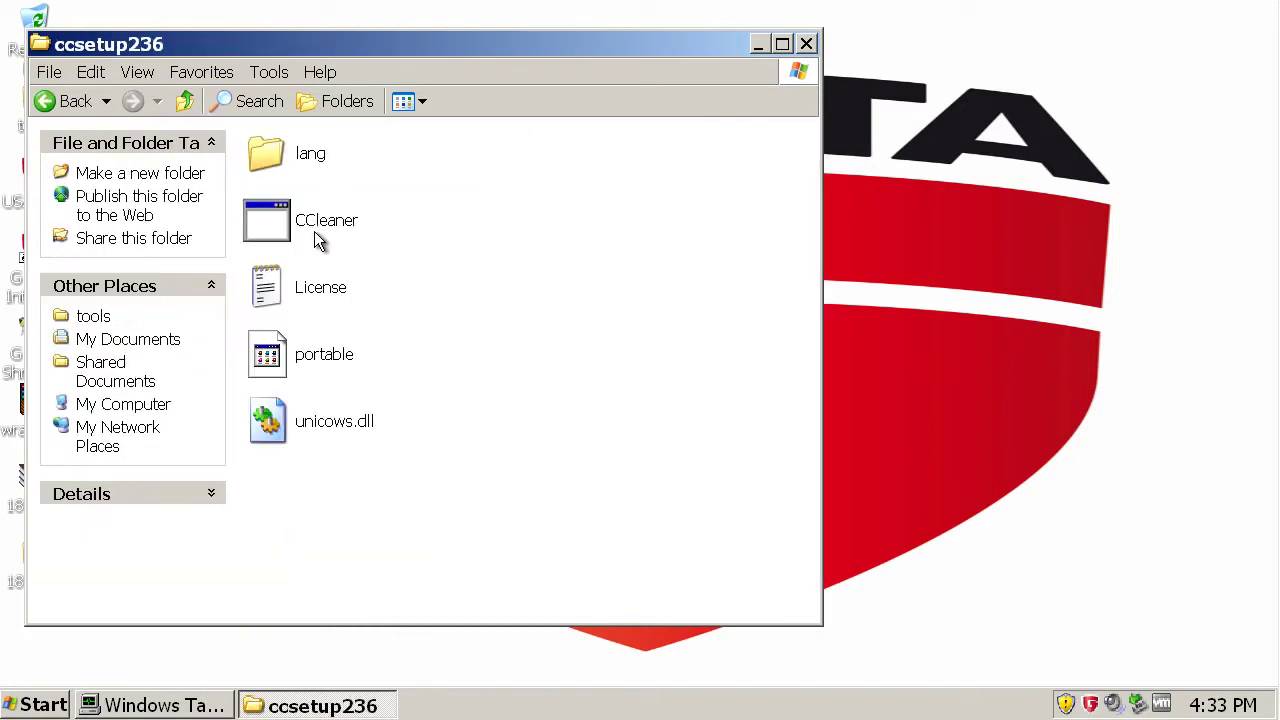
{"action": "double_click", "coordinate": [288, 226]}
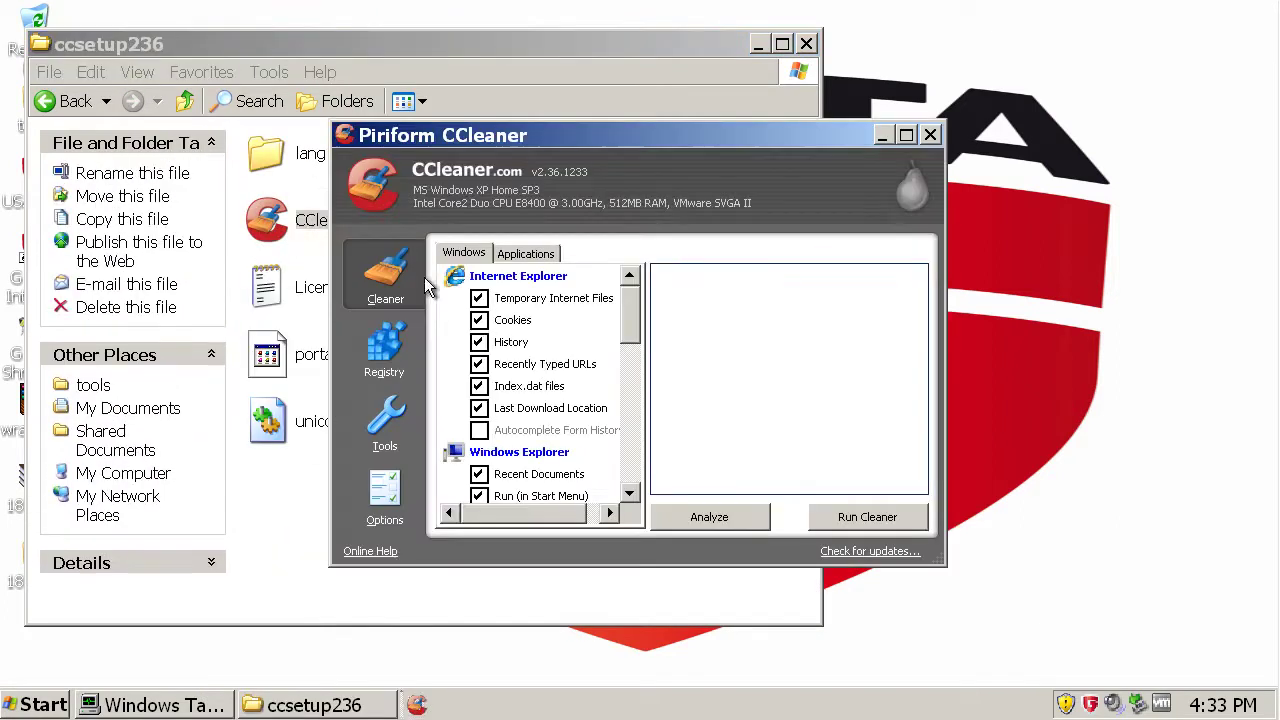
- Glance at Advanced options, run the cleaner removing 74.5 MB, then close CCleaner
{"action": "left_click", "coordinate": [386, 490]}
{"action": "left_click", "coordinate": [500, 430]}
{"action": "left_click", "coordinate": [385, 280]}
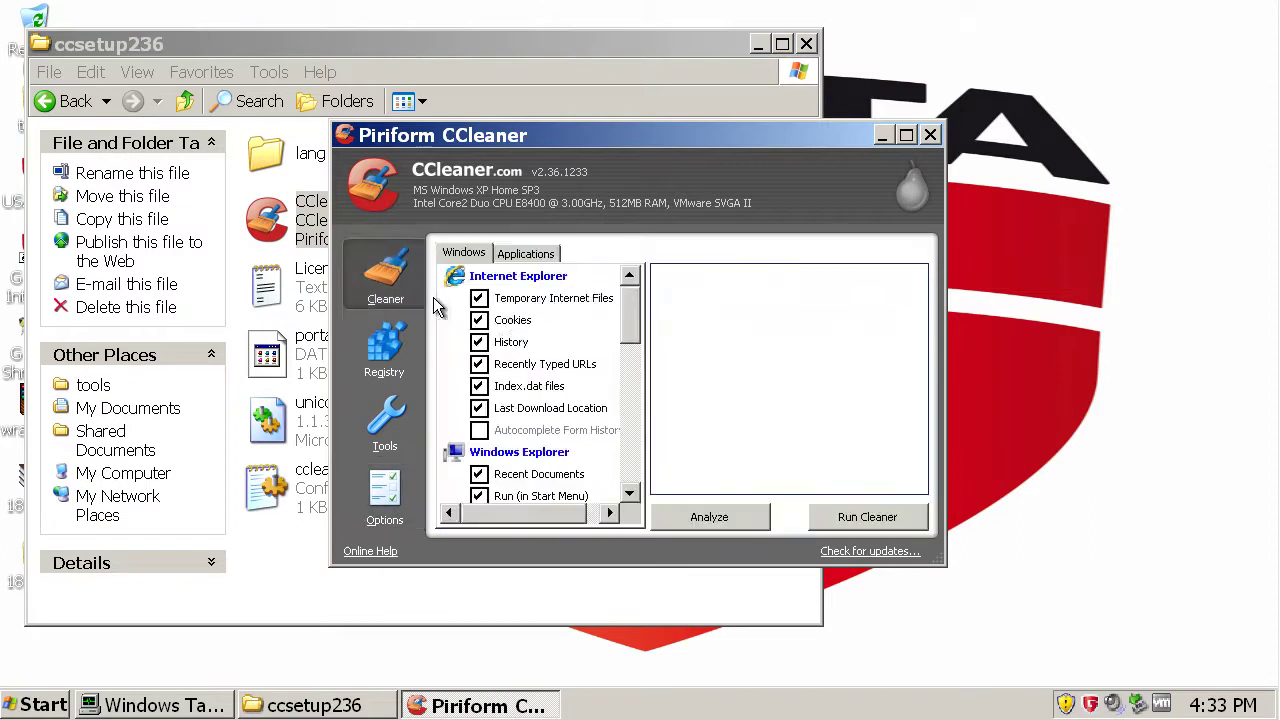
{"action": "left_click", "coordinate": [842, 522]}
{"action": "left_click", "coordinate": [789, 312]}
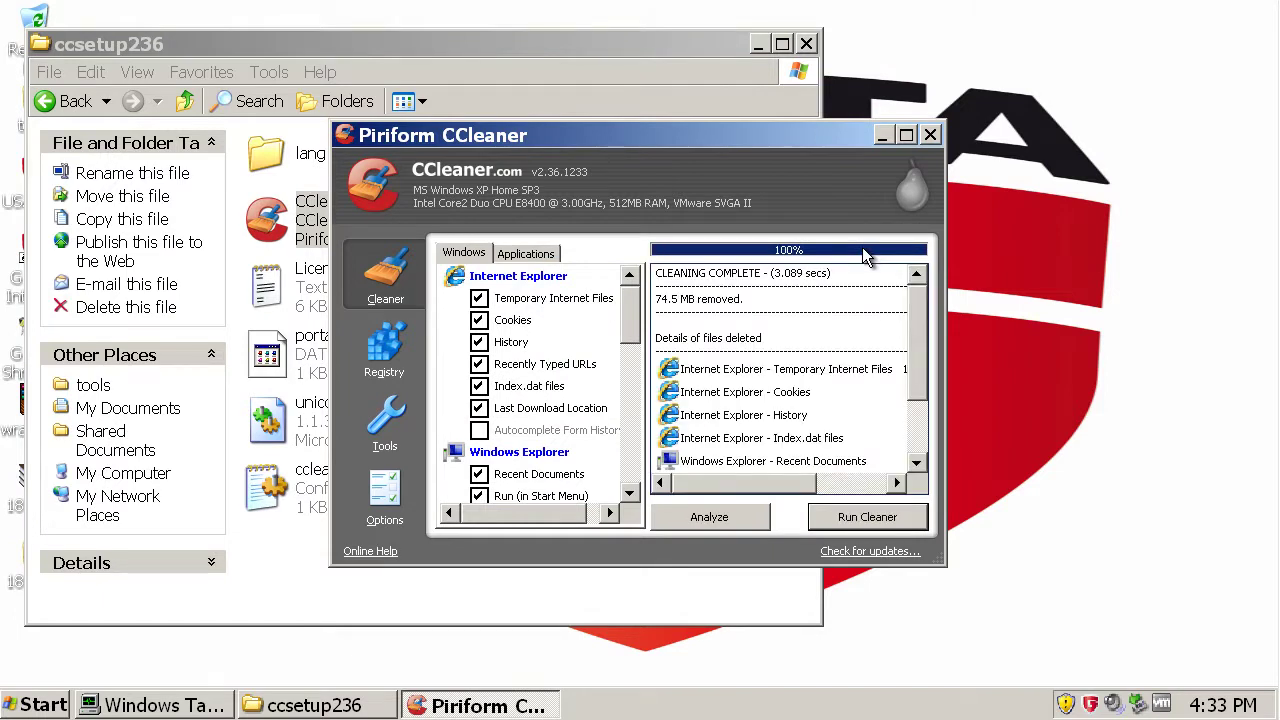
{"action": "left_click", "coordinate": [931, 135]}
{"action": "key", "text": "alt+Left"}
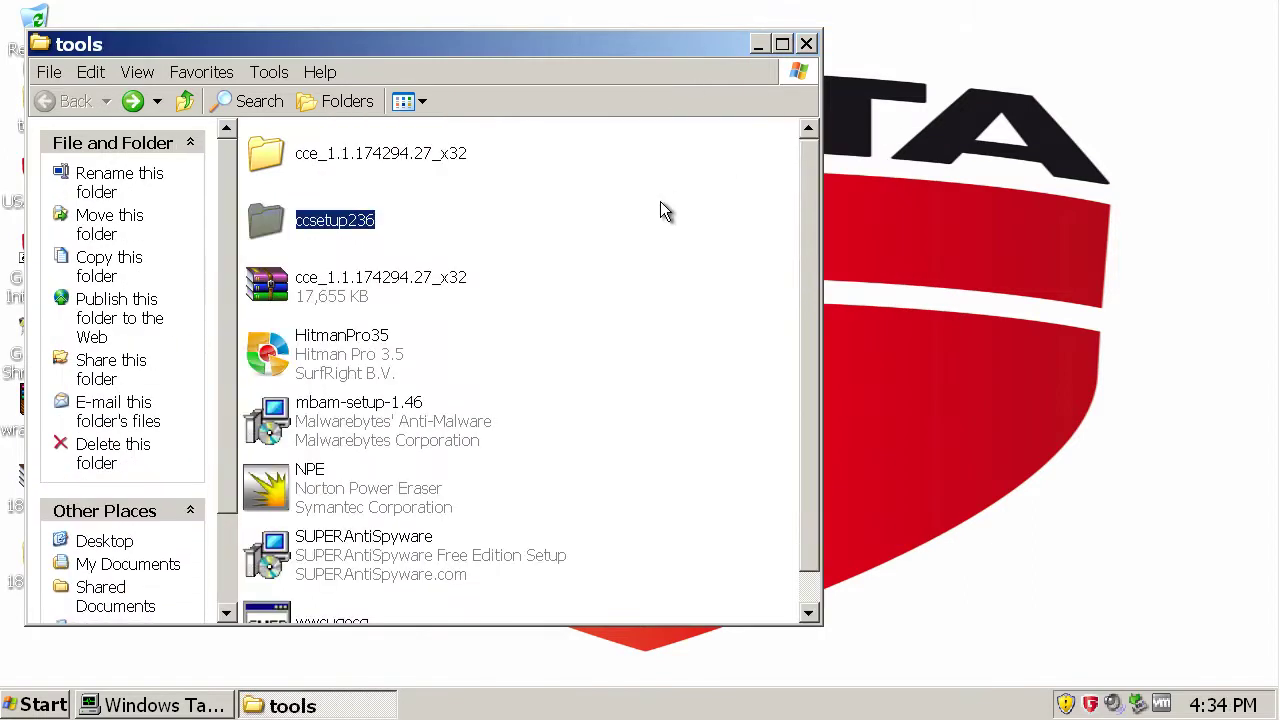
- Close the tools folder, open G Data from the tray and run Virus scan > Check computer
{"action": "left_click", "coordinate": [806, 45]}
{"action": "double_click", "coordinate": [1091, 704]}
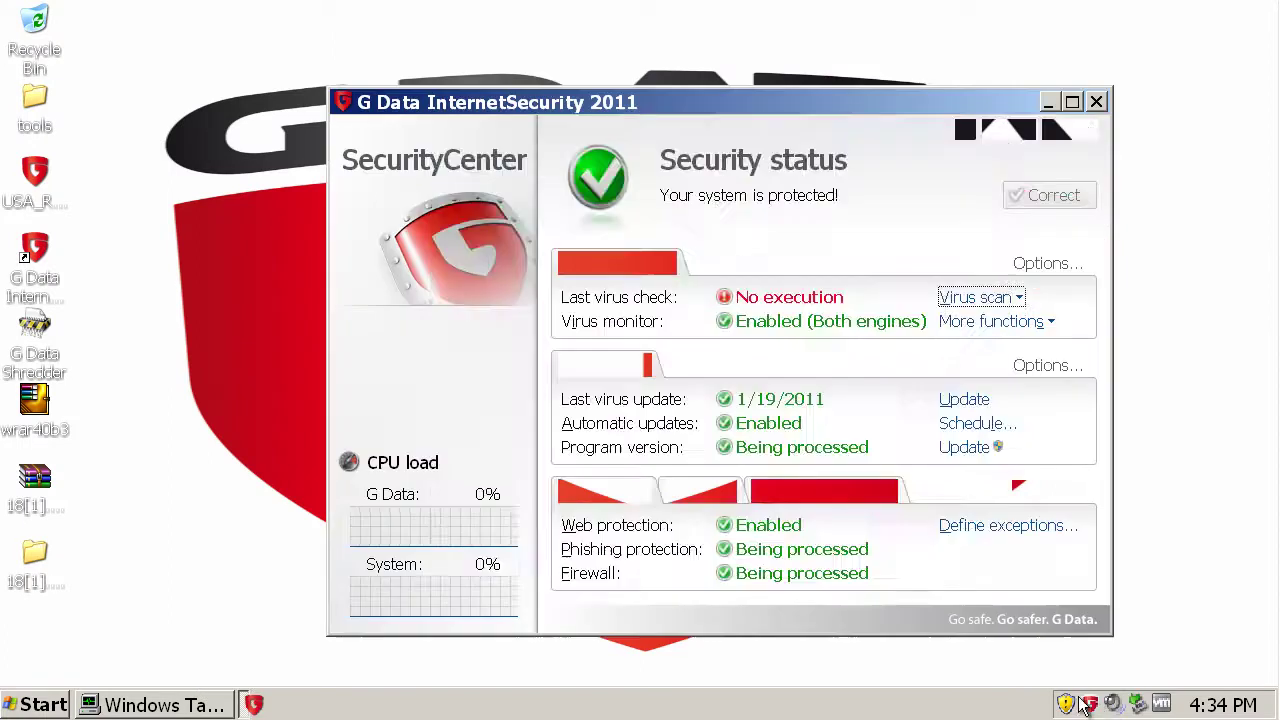
{"action": "left_click", "coordinate": [895, 545]}
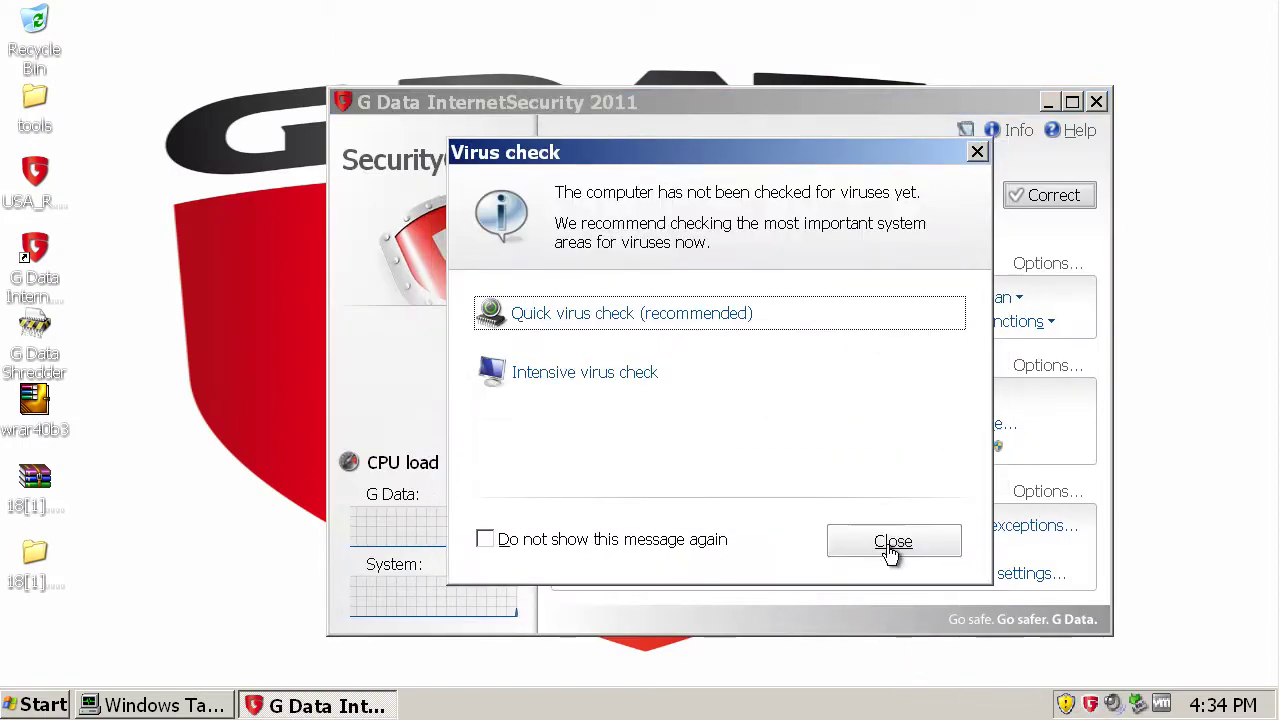
{"action": "left_click", "coordinate": [899, 547]}
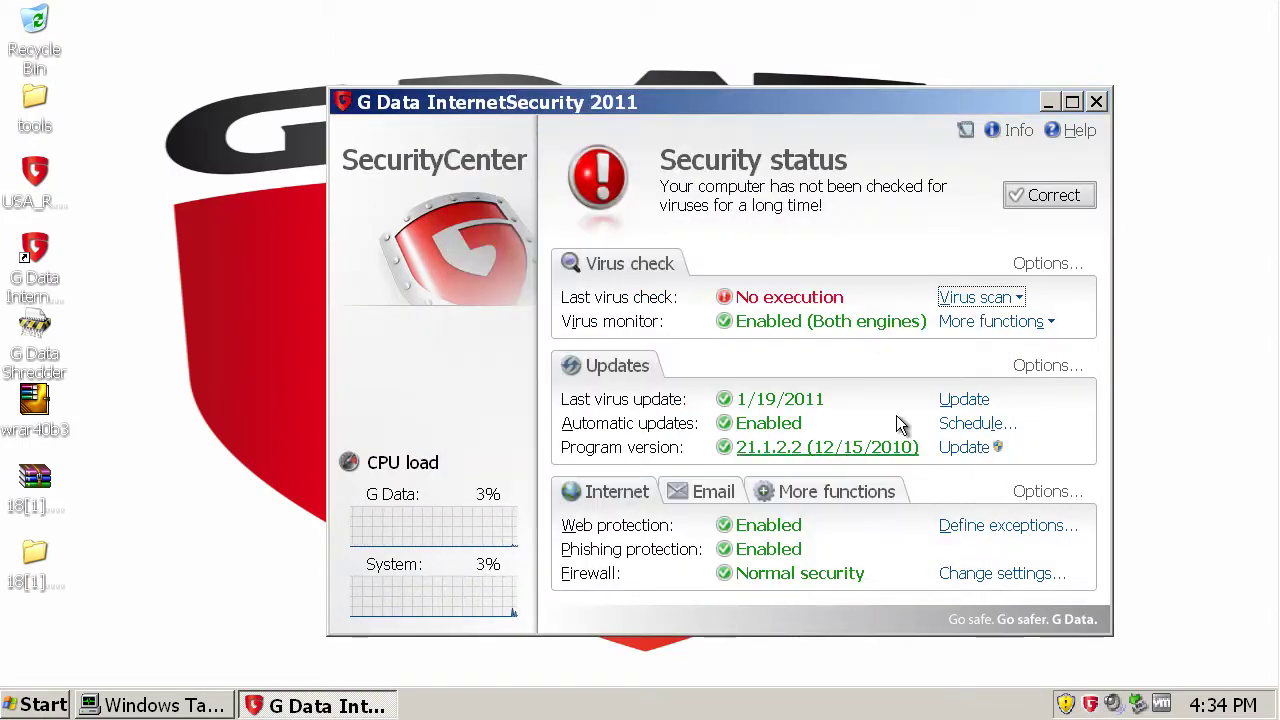
{"action": "left_click", "coordinate": [1016, 297]}
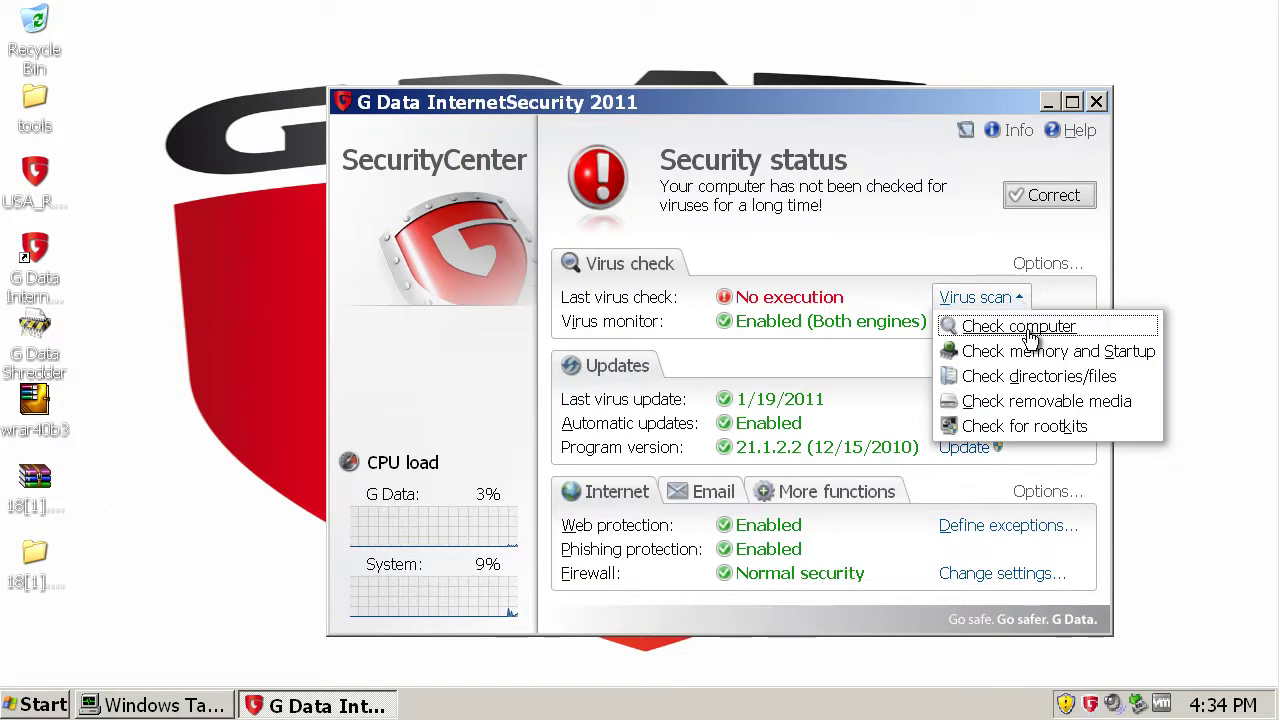
{"action": "left_click", "coordinate": [1033, 330]}
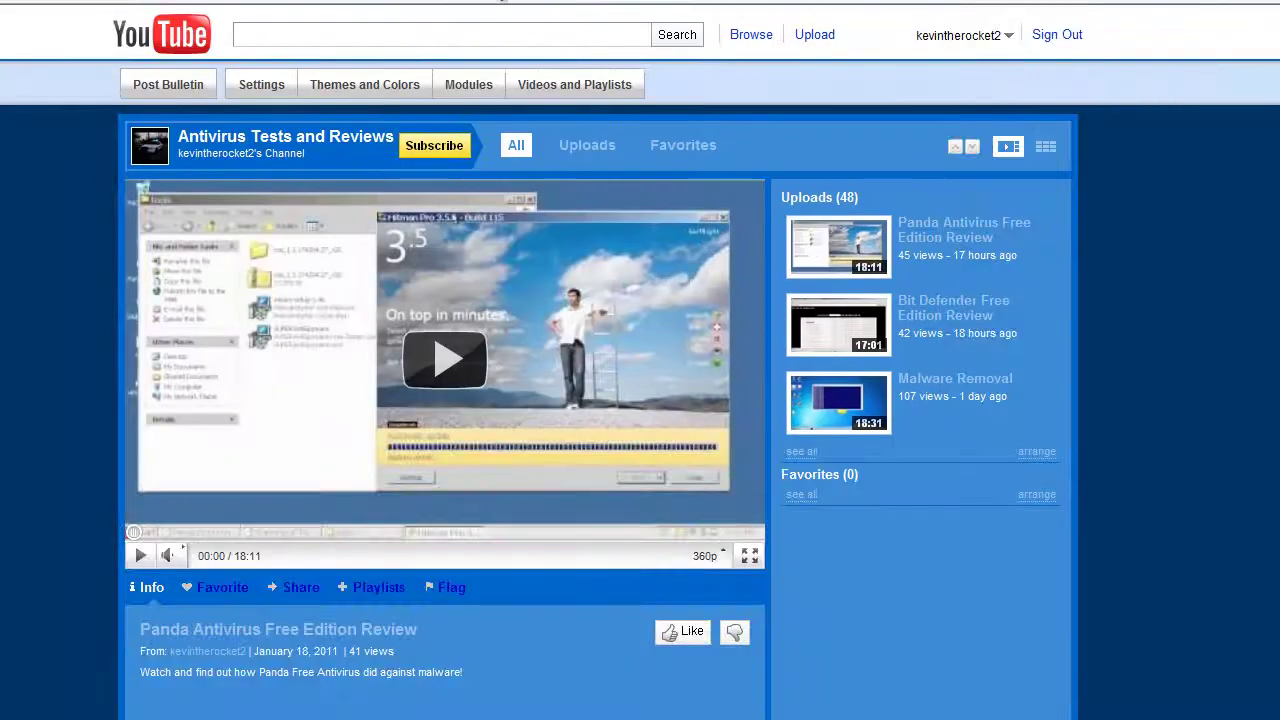
- Open the linked antivirus software channel on YouTube and pause its intro video
{"action": "scroll", "coordinate": [838, 355], "scroll_direction": "down", "scroll_amount": 4}
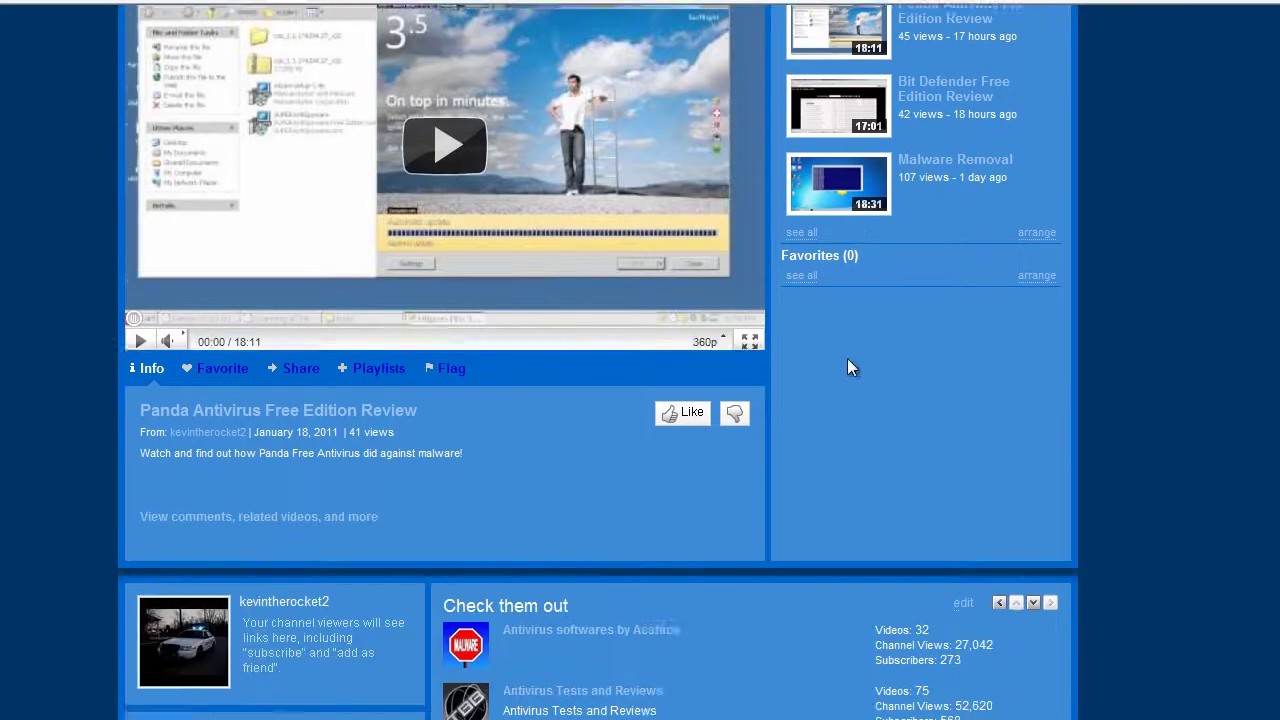
{"action": "triple_click", "coordinate": [514, 417]}
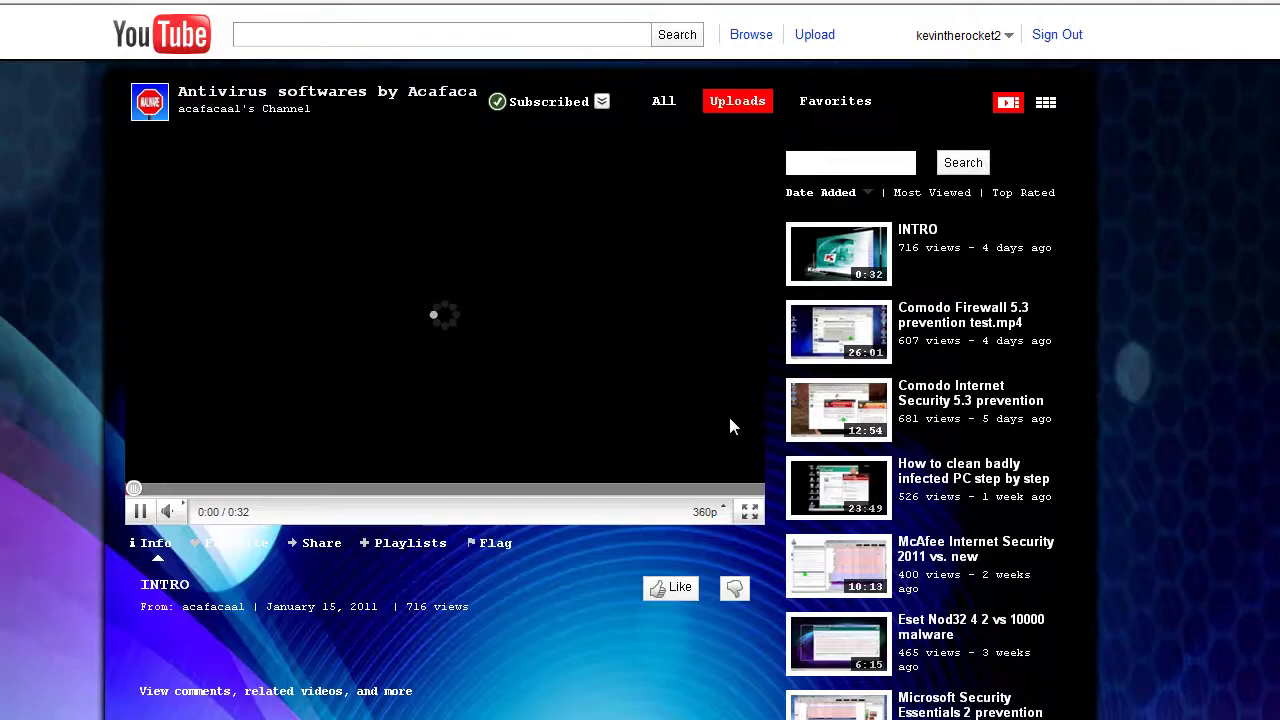
{"action": "key", "text": "alt+Left"}
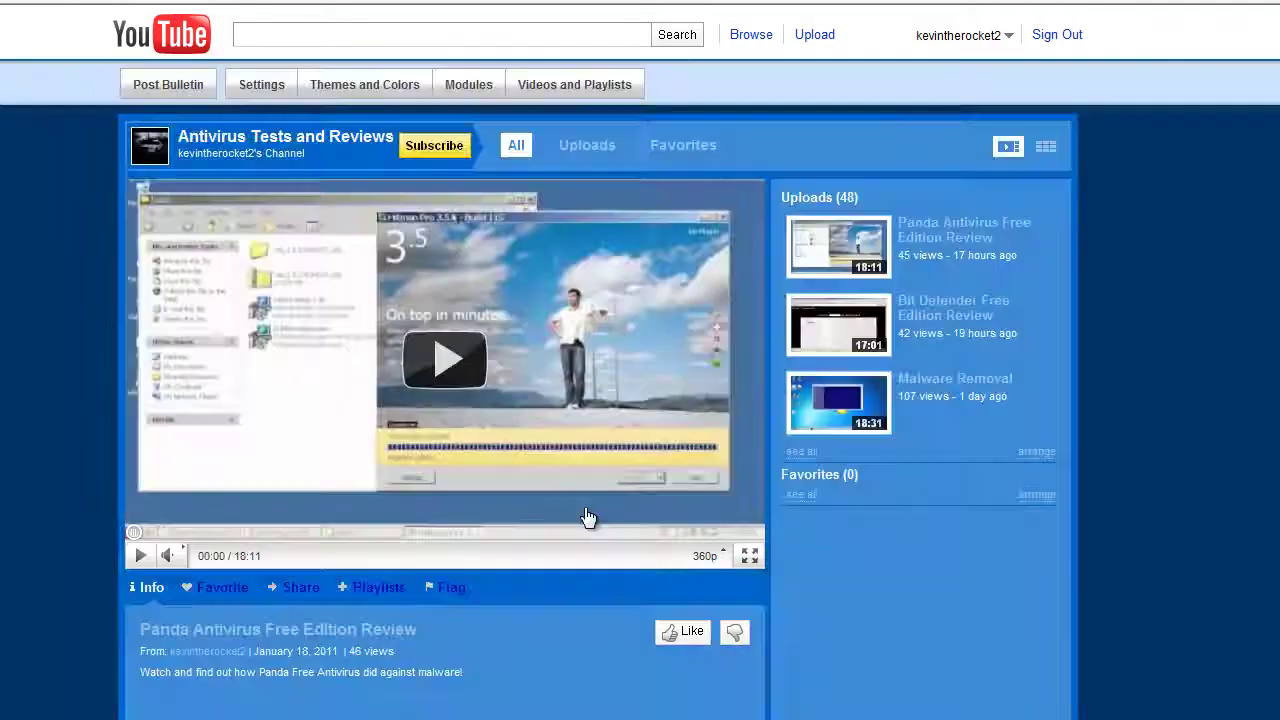
{"action": "triple_click", "coordinate": [684, 424]}
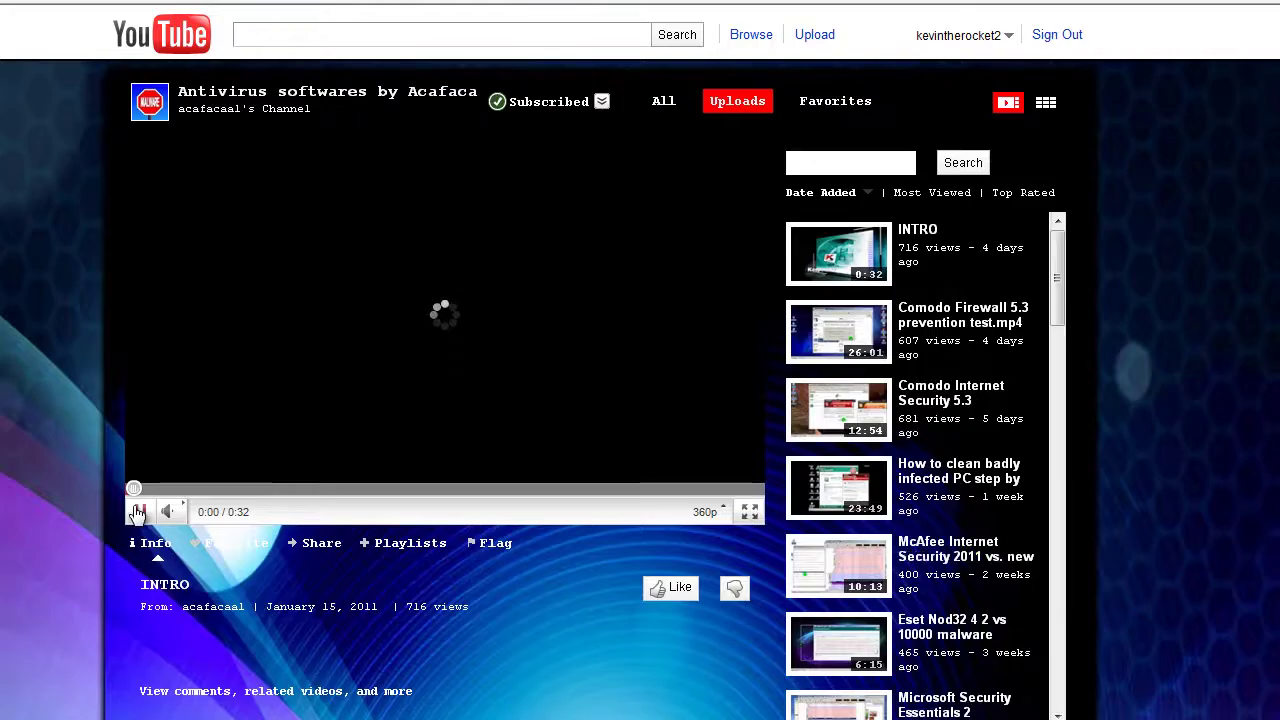
{"action": "left_click", "coordinate": [138, 512]}
- Scroll down through the channel page and back up, clearing a stray text selection
{"action": "scroll", "coordinate": [341, 580], "scroll_direction": "down", "scroll_amount": 1}
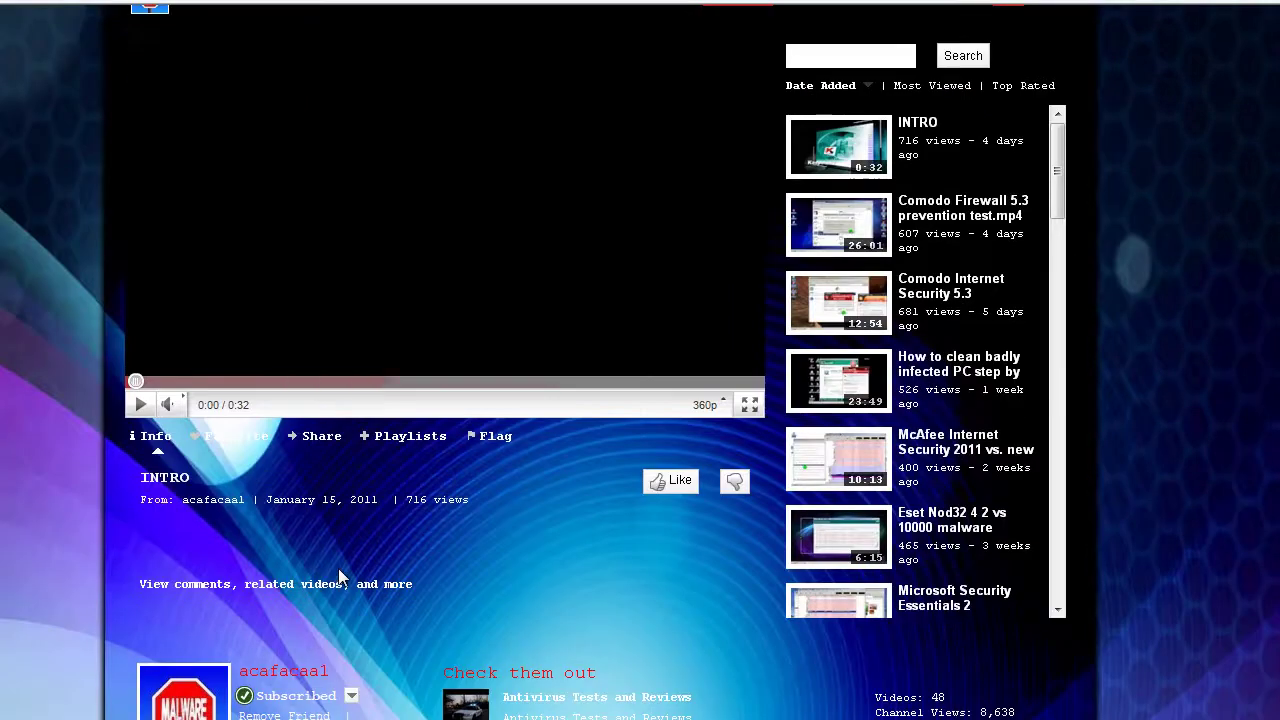
{"action": "scroll", "coordinate": [341, 575], "scroll_direction": "down", "scroll_amount": 1}
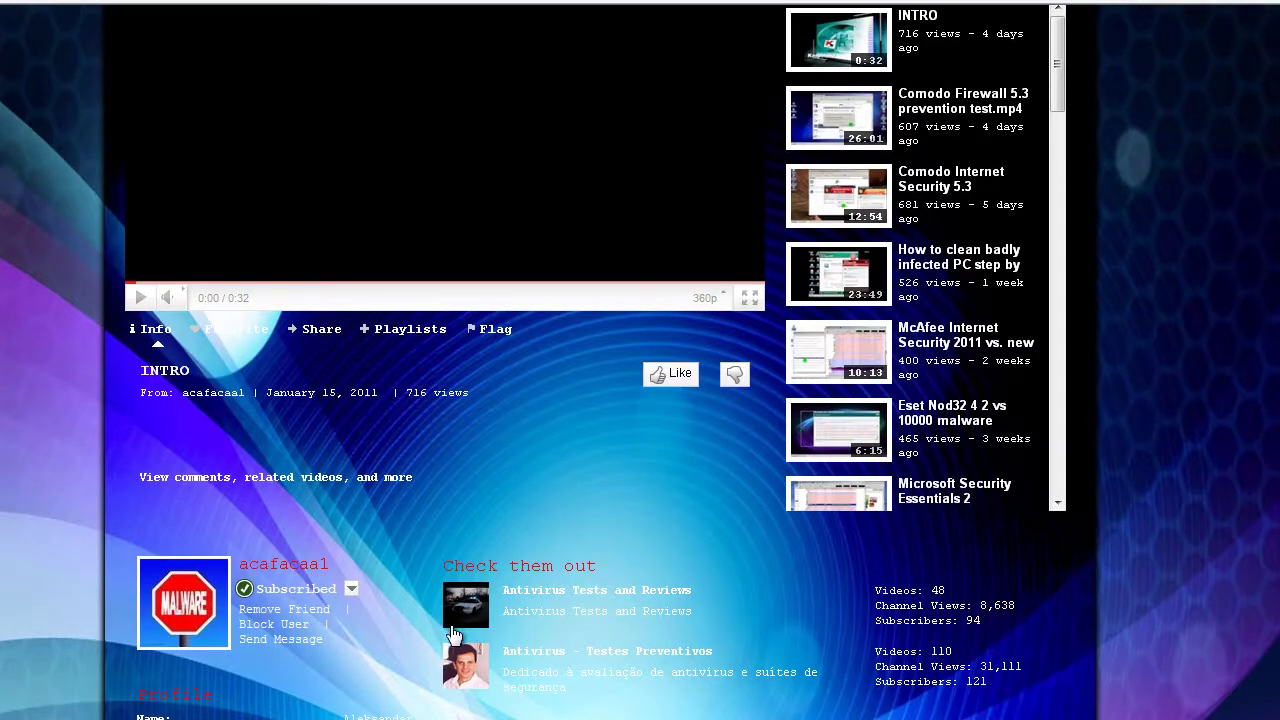
{"action": "scroll", "coordinate": [330, 560], "scroll_direction": "down", "scroll_amount": 2}
{"action": "left_click_drag", "start_coordinate": [326, 510], "coordinate": [400, 508]}
{"action": "left_click", "coordinate": [421, 500]}
{"action": "scroll", "coordinate": [421, 500], "scroll_direction": "down", "scroll_amount": 3}
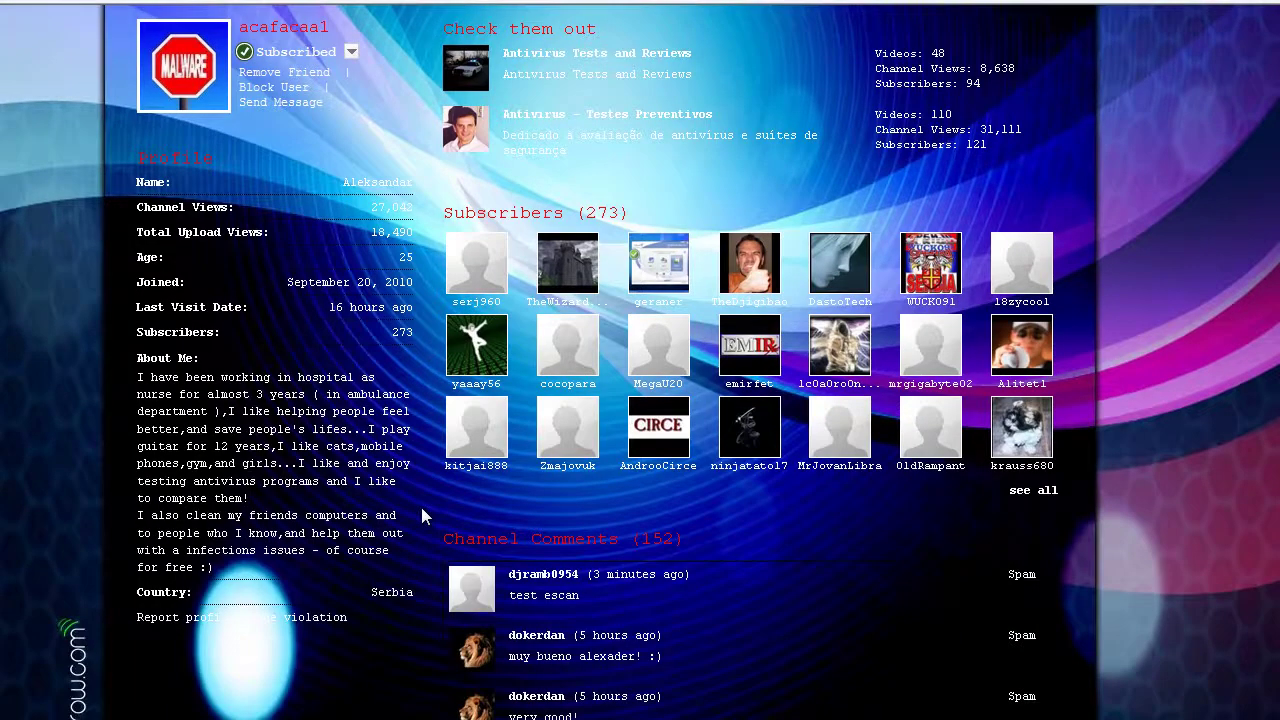
{"action": "scroll", "coordinate": [422, 510], "scroll_direction": "down", "scroll_amount": 1}
{"action": "scroll", "coordinate": [421, 508], "scroll_direction": "down", "scroll_amount": 2}
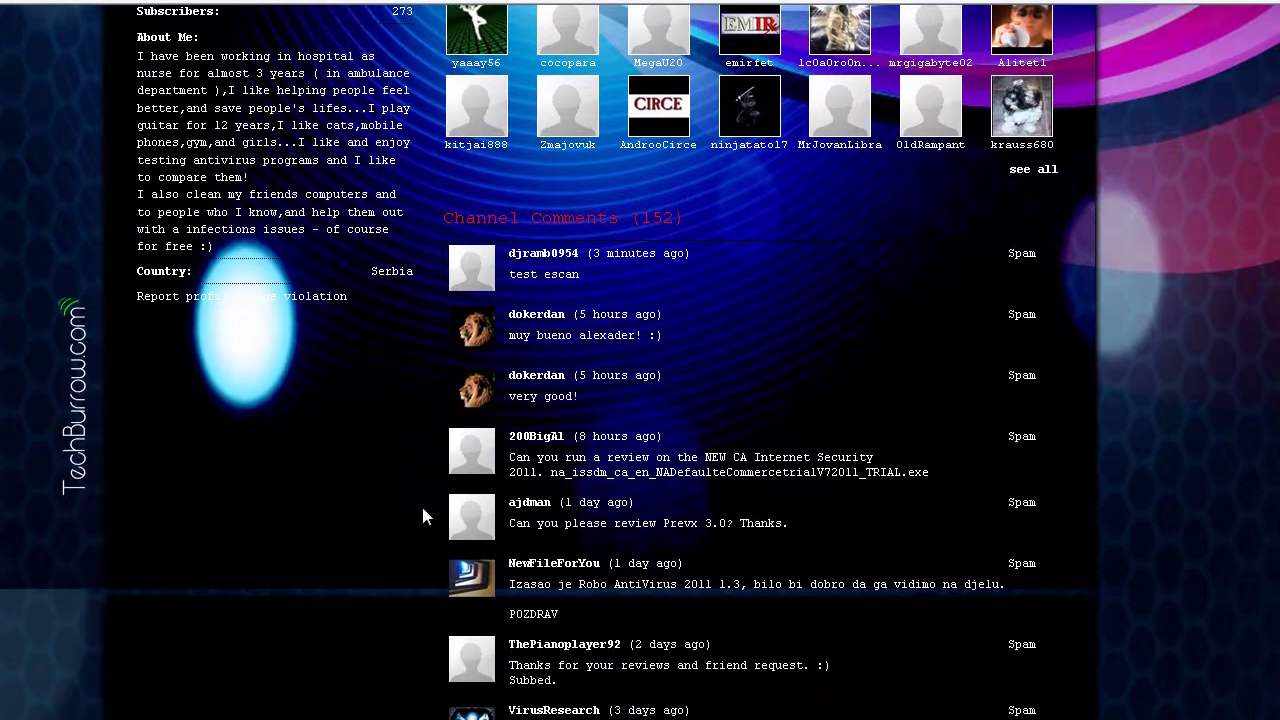
{"action": "scroll", "coordinate": [421, 503], "scroll_direction": "down", "scroll_amount": 1}
{"action": "scroll", "coordinate": [410, 498], "scroll_direction": "up", "scroll_amount": 7}
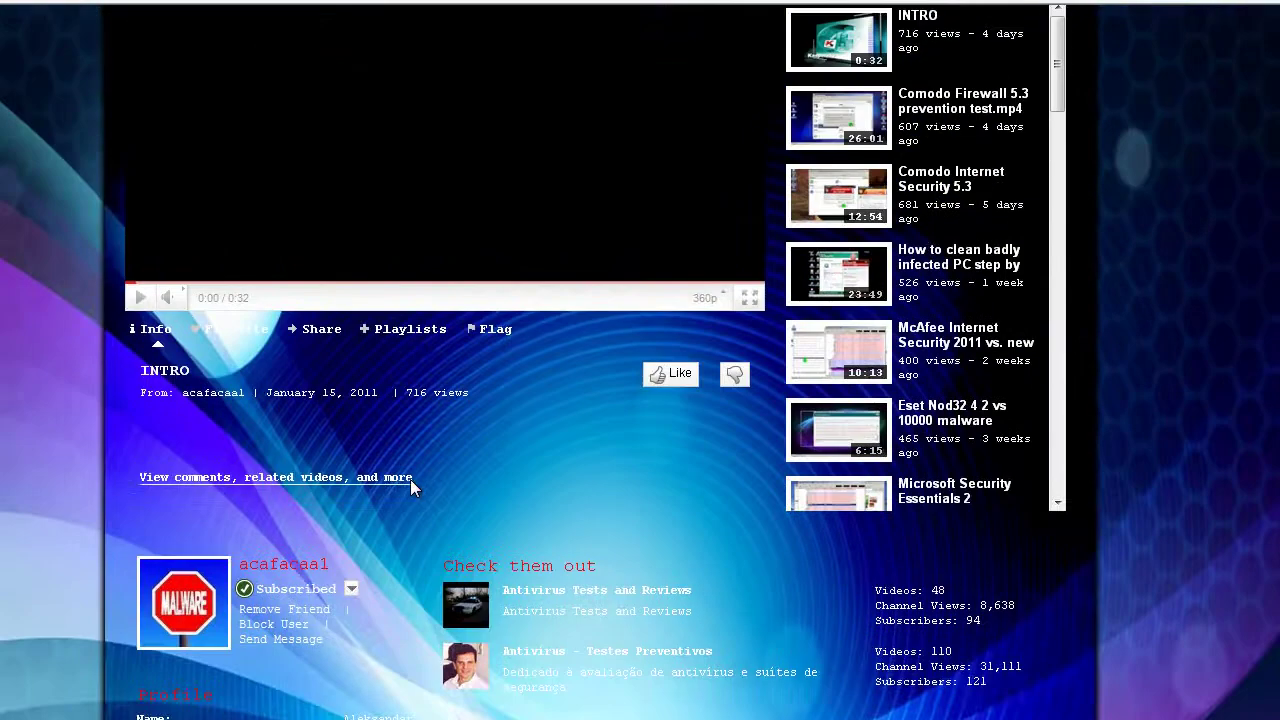
{"action": "scroll", "coordinate": [459, 485], "scroll_direction": "up", "scroll_amount": 2}
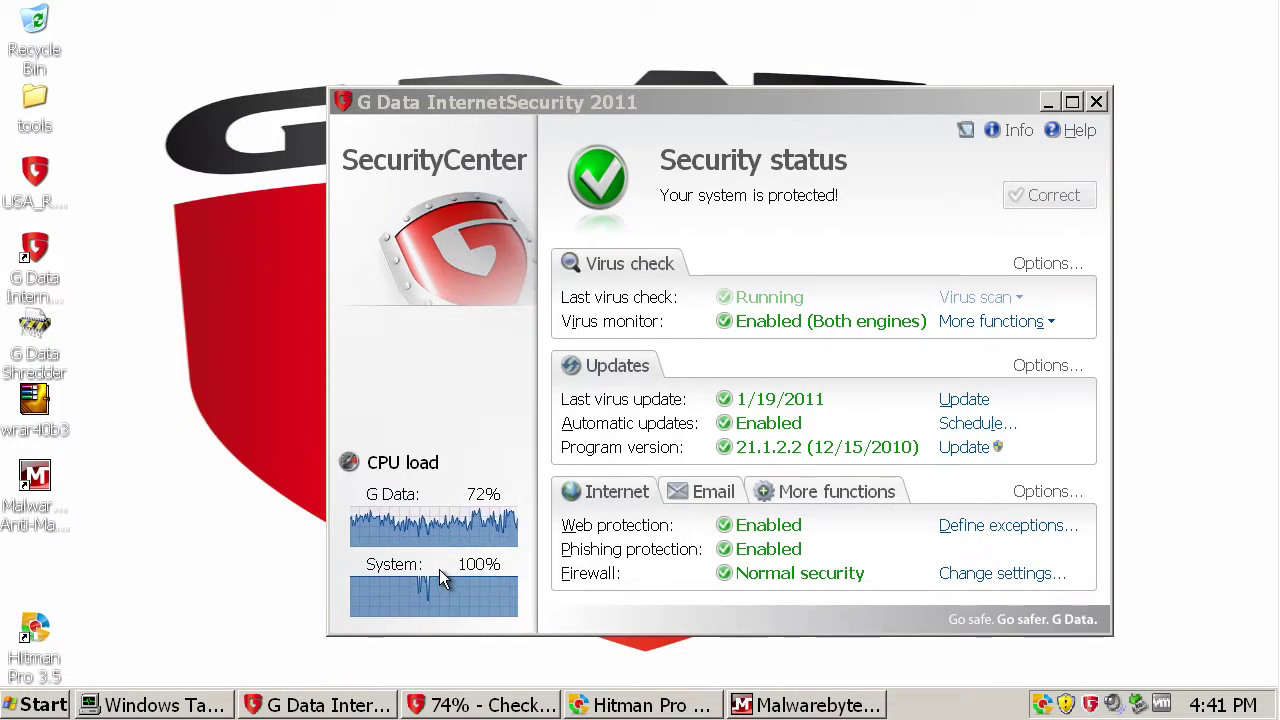
- Check Malwarebytes' scan progress, then close Hitman Pro's results showing no threats found
{"action": "left_click", "coordinate": [455, 569]}
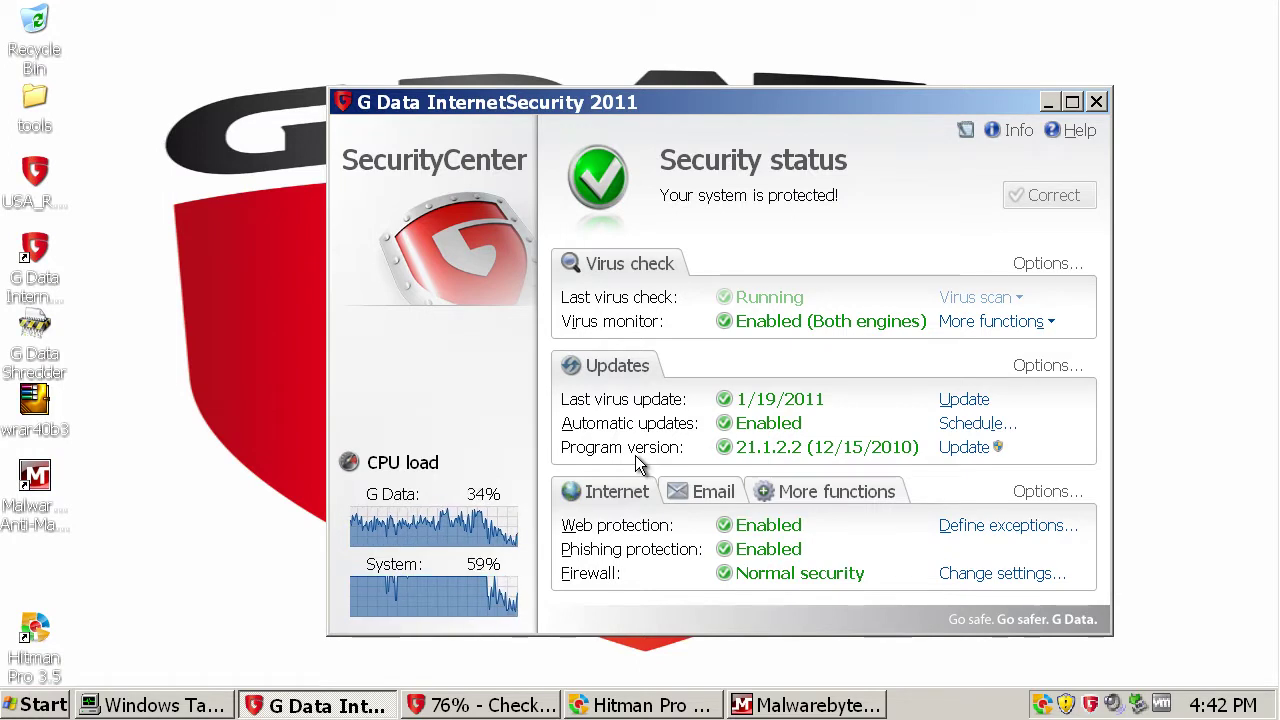
{"action": "left_click", "coordinate": [770, 706]}
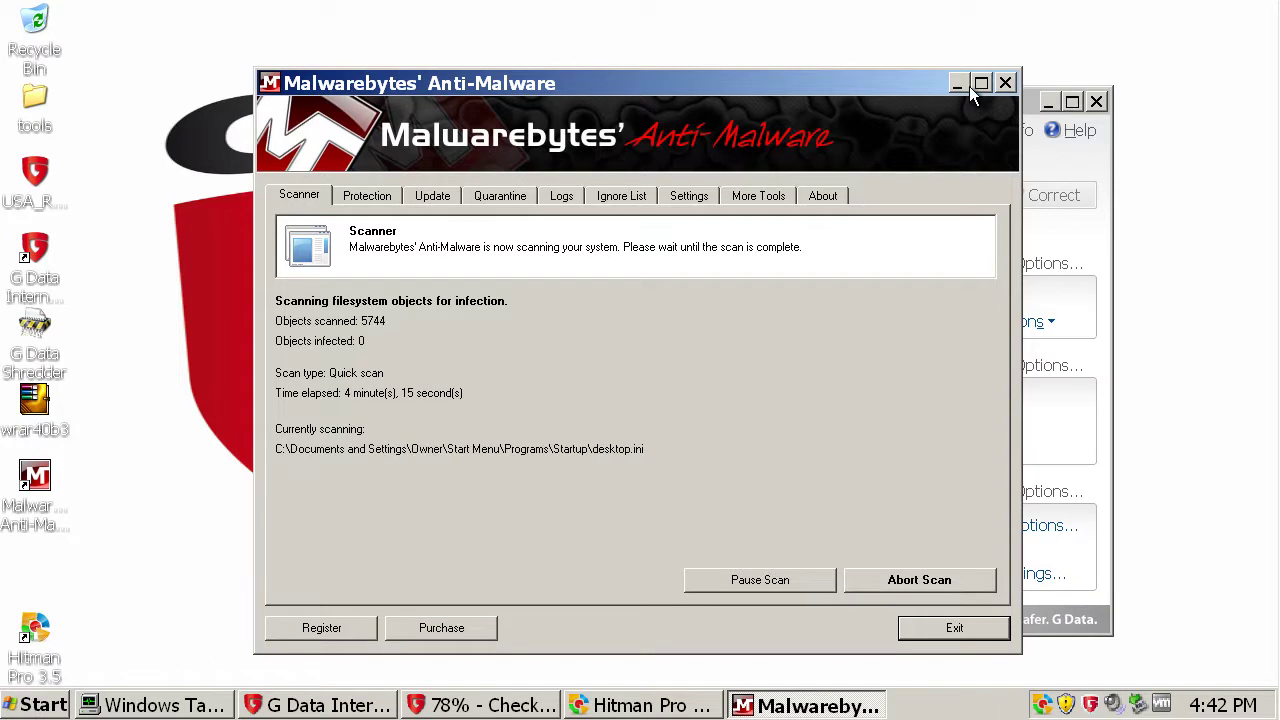
{"action": "left_click", "coordinate": [965, 87]}
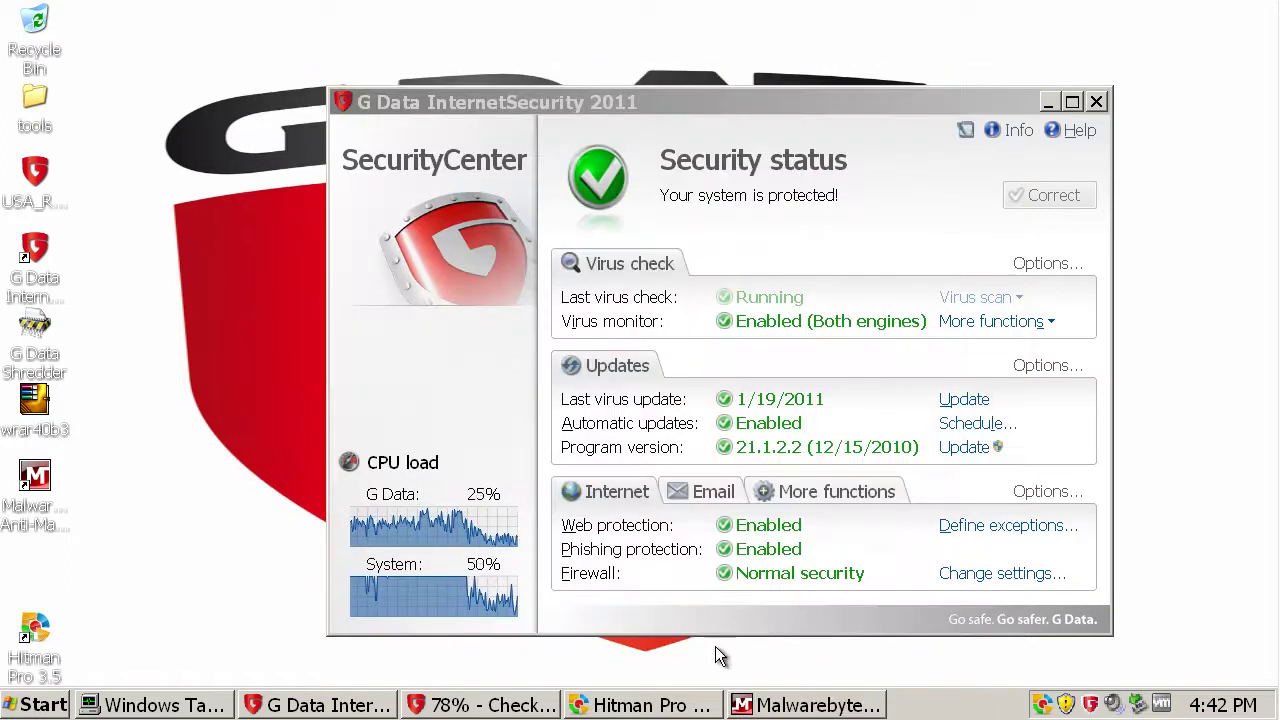
{"action": "left_click", "coordinate": [680, 703]}
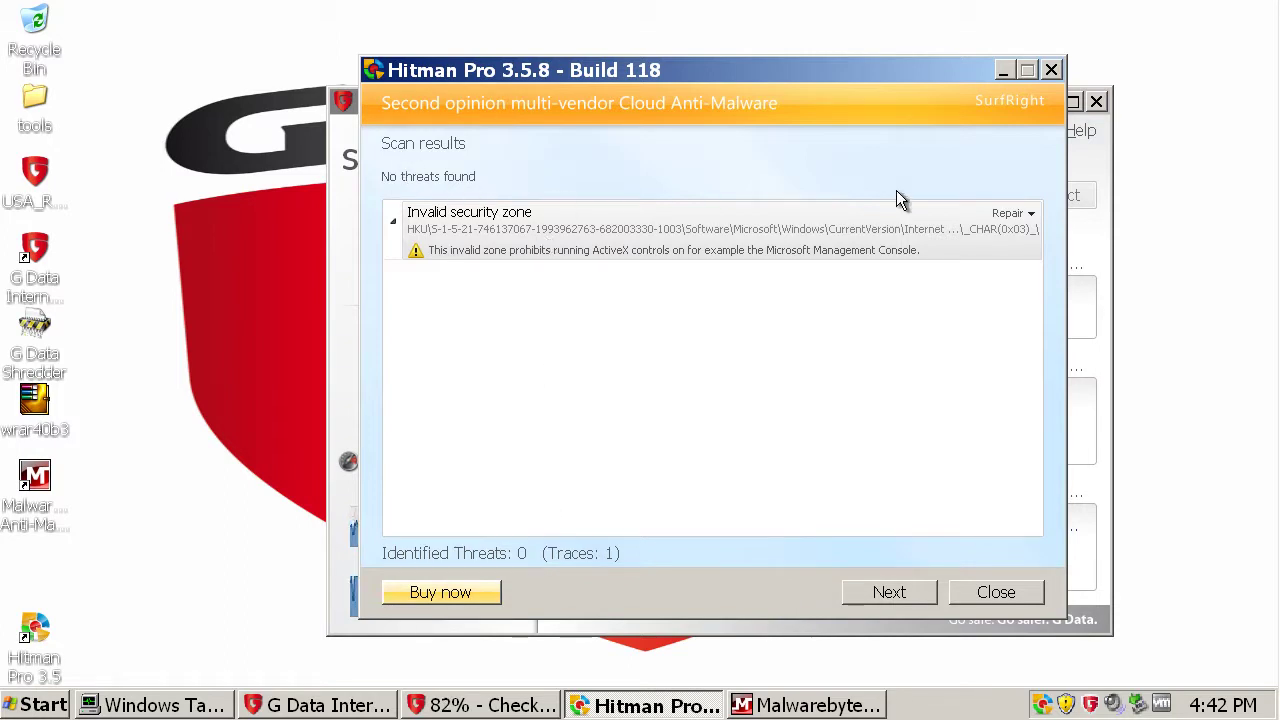
{"action": "left_click", "coordinate": [994, 593]}
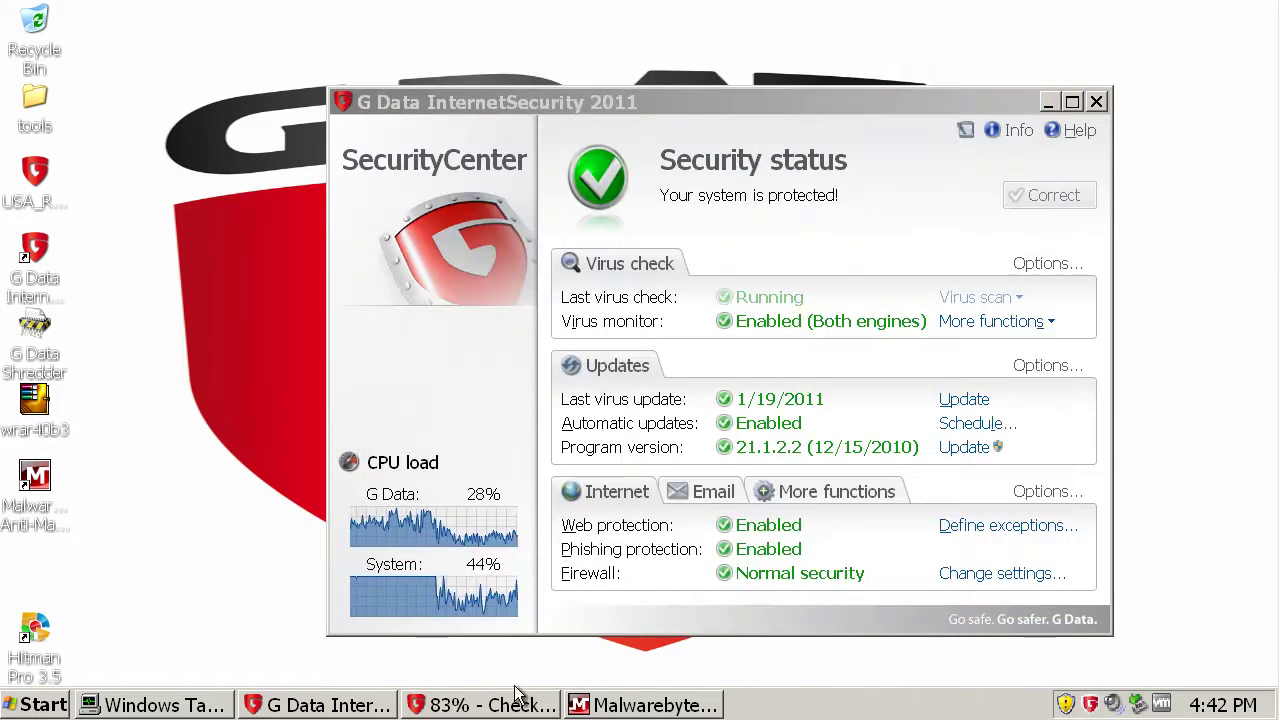
- Sort Task Manager processes by Image Name, inspect GDScan.exe and GDFirewallTray.exe, then close it
{"action": "left_click", "coordinate": [195, 708]}
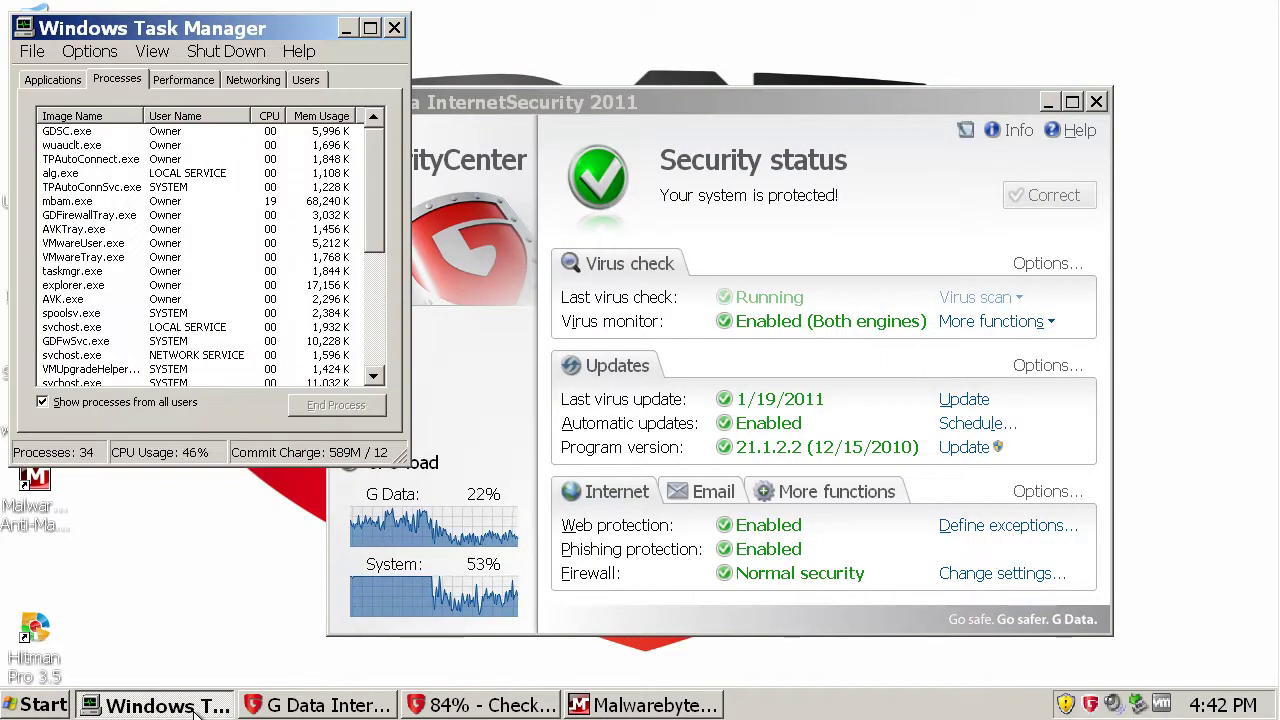
{"action": "left_click", "coordinate": [103, 118]}
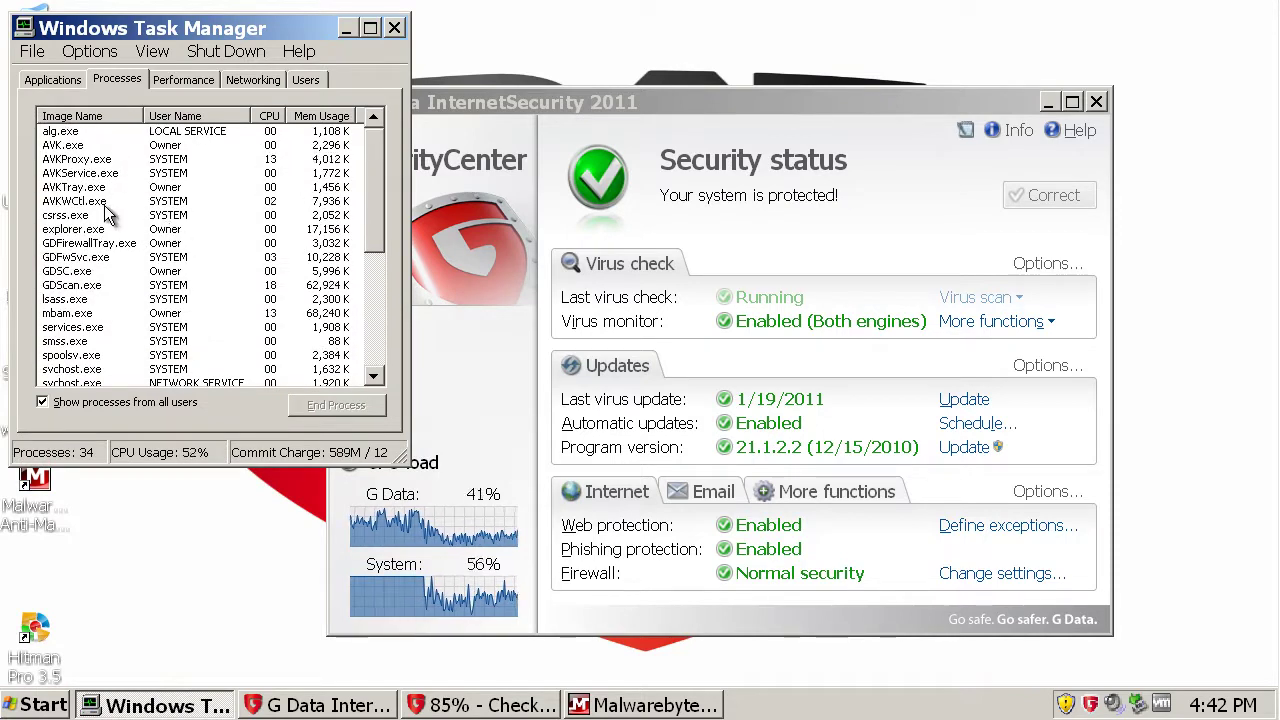
{"action": "left_click", "coordinate": [88, 284]}
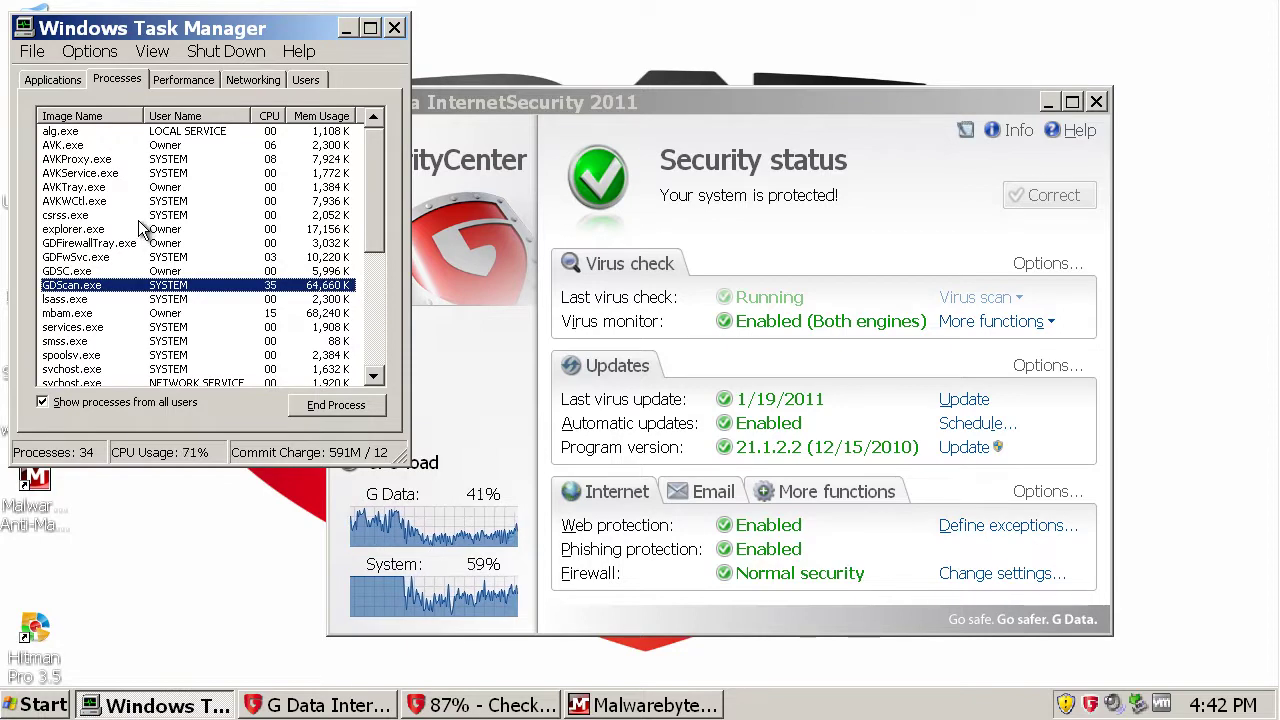
{"action": "left_click", "coordinate": [334, 247]}
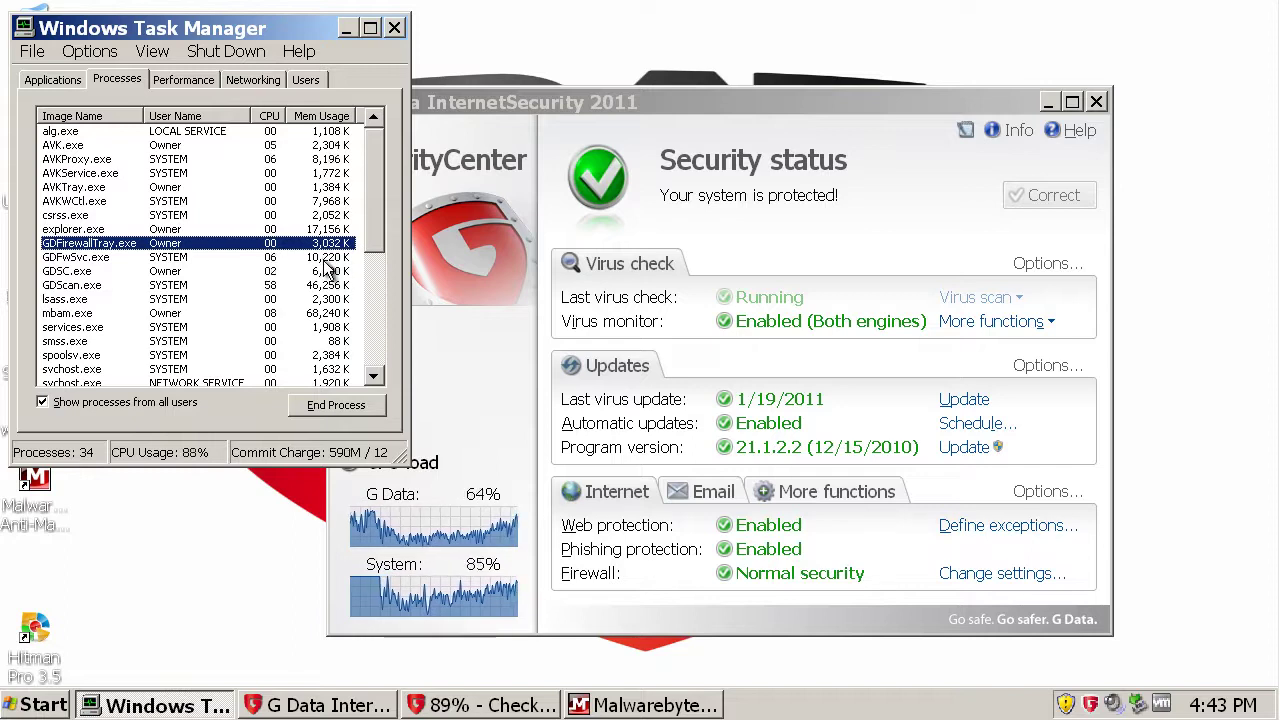
{"action": "left_click", "coordinate": [340, 285]}
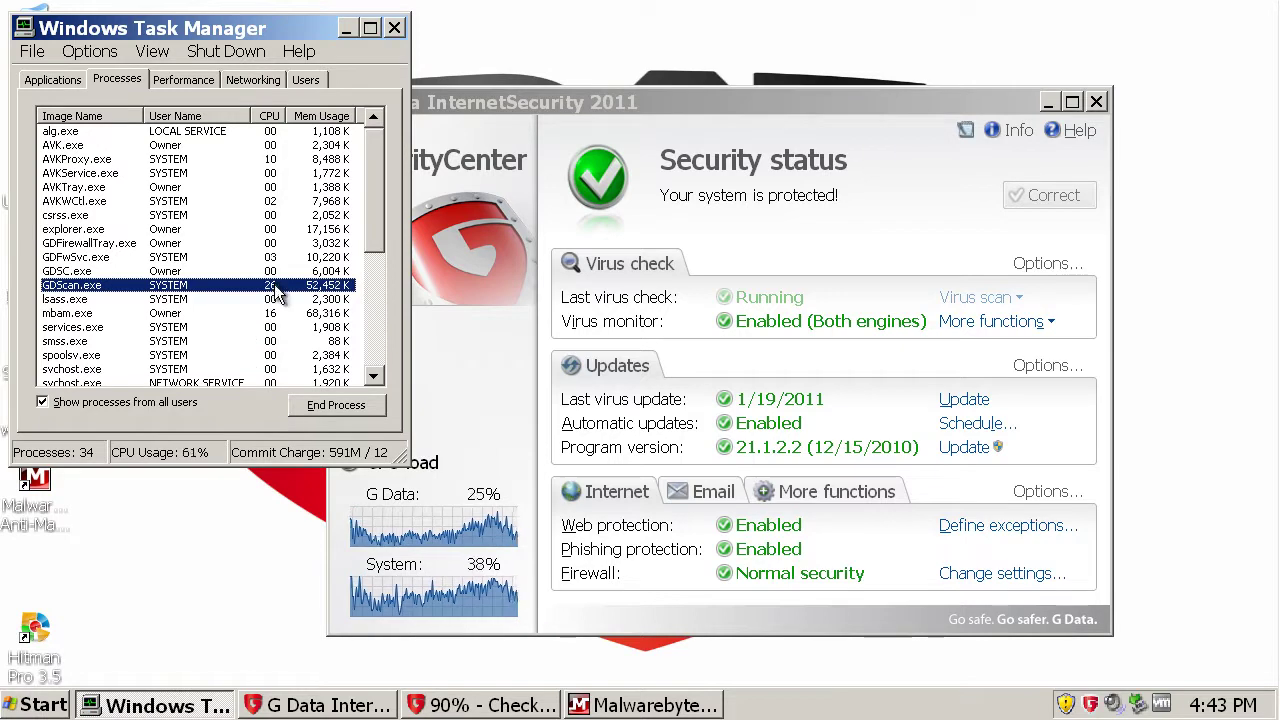
{"action": "left_click", "coordinate": [395, 27]}
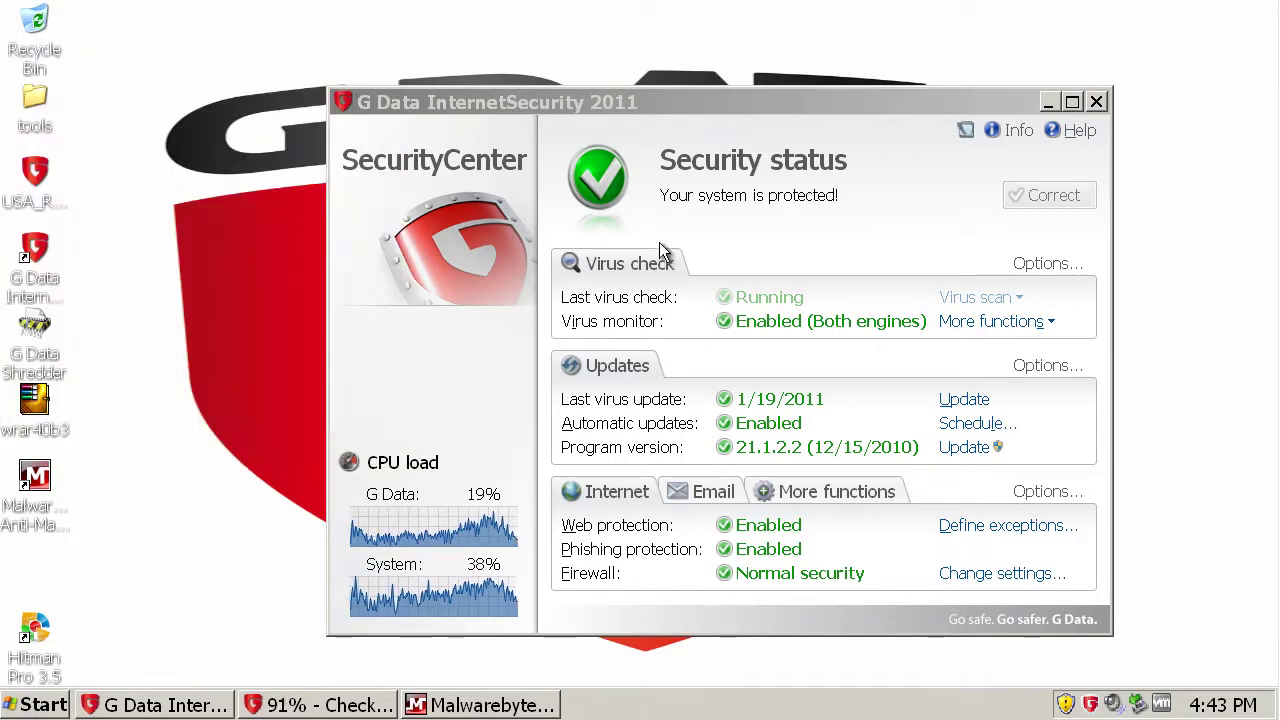
- Check G Data's full scan at 93% with nothing detected, refresh the desktop, and peek at Malwarebytes
{"action": "left_click", "coordinate": [373, 707]}
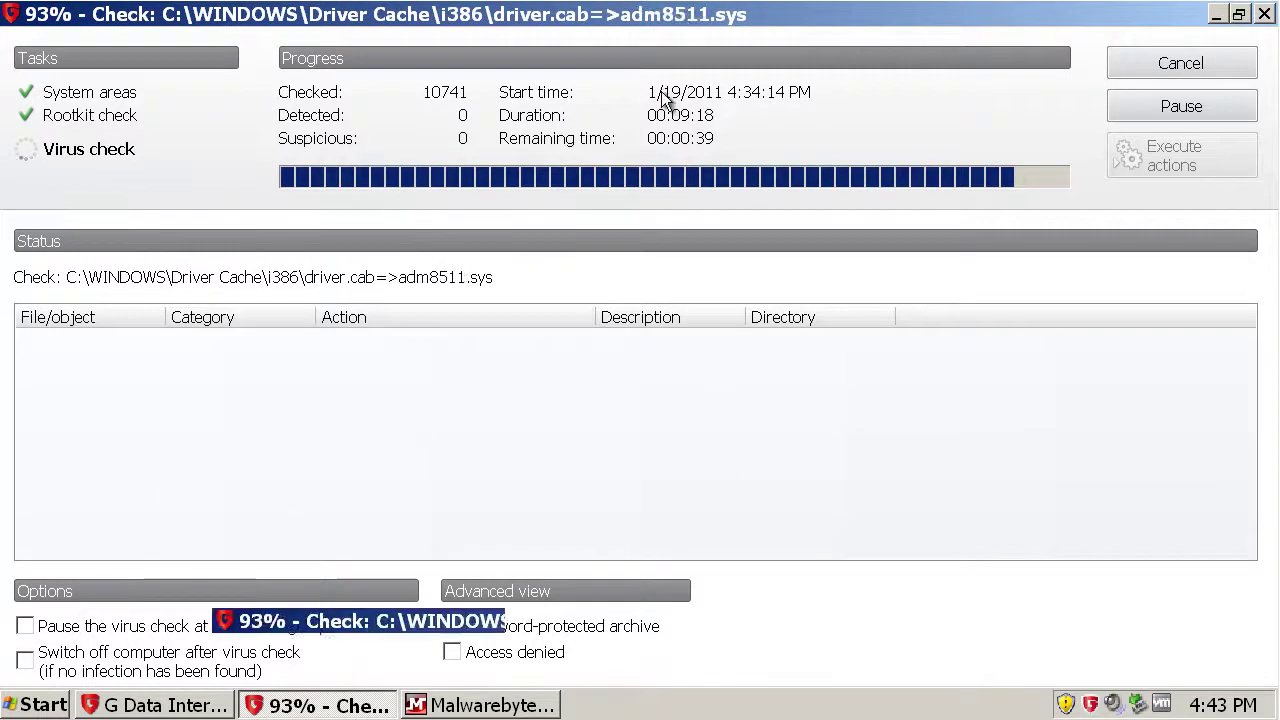
{"action": "left_click", "coordinate": [1236, 16]}
{"action": "left_click_drag", "start_coordinate": [102, 607], "coordinate": [24, 523]}
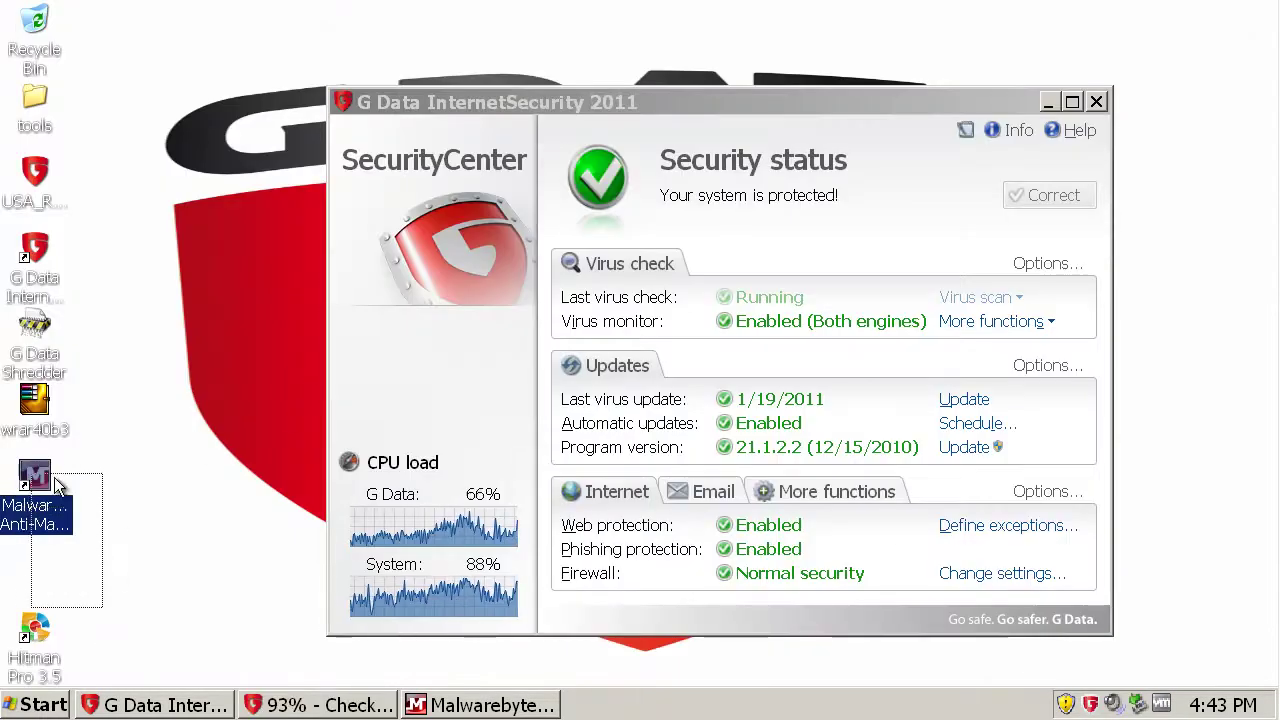
{"action": "right_click", "coordinate": [205, 488]}
{"action": "left_click", "coordinate": [289, 526]}
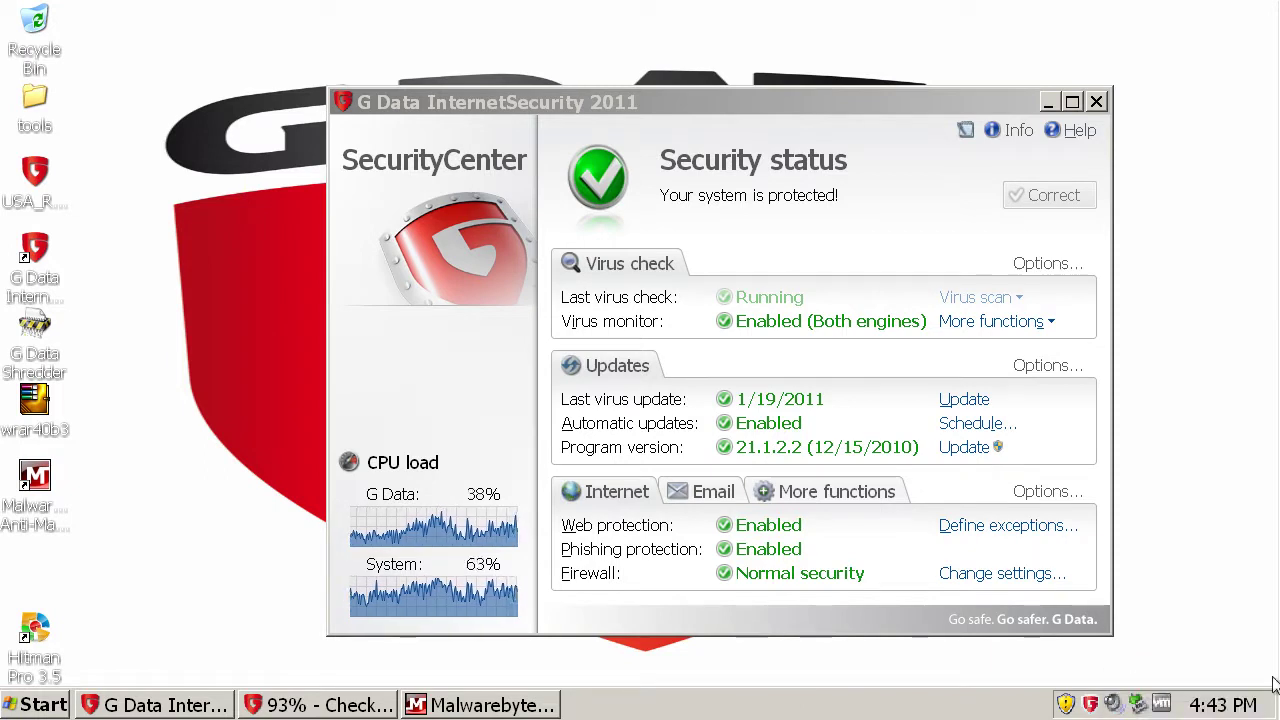
{"action": "left_click", "coordinate": [470, 705]}
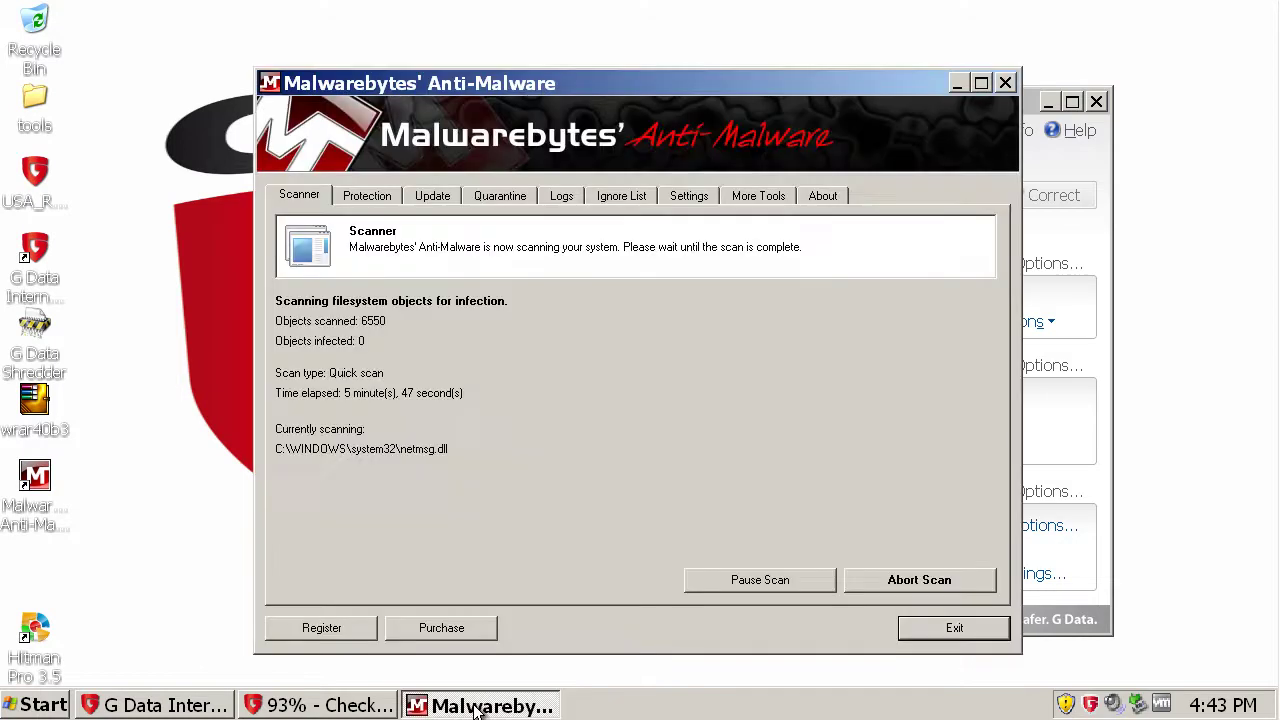
{"action": "left_click", "coordinate": [475, 706]}
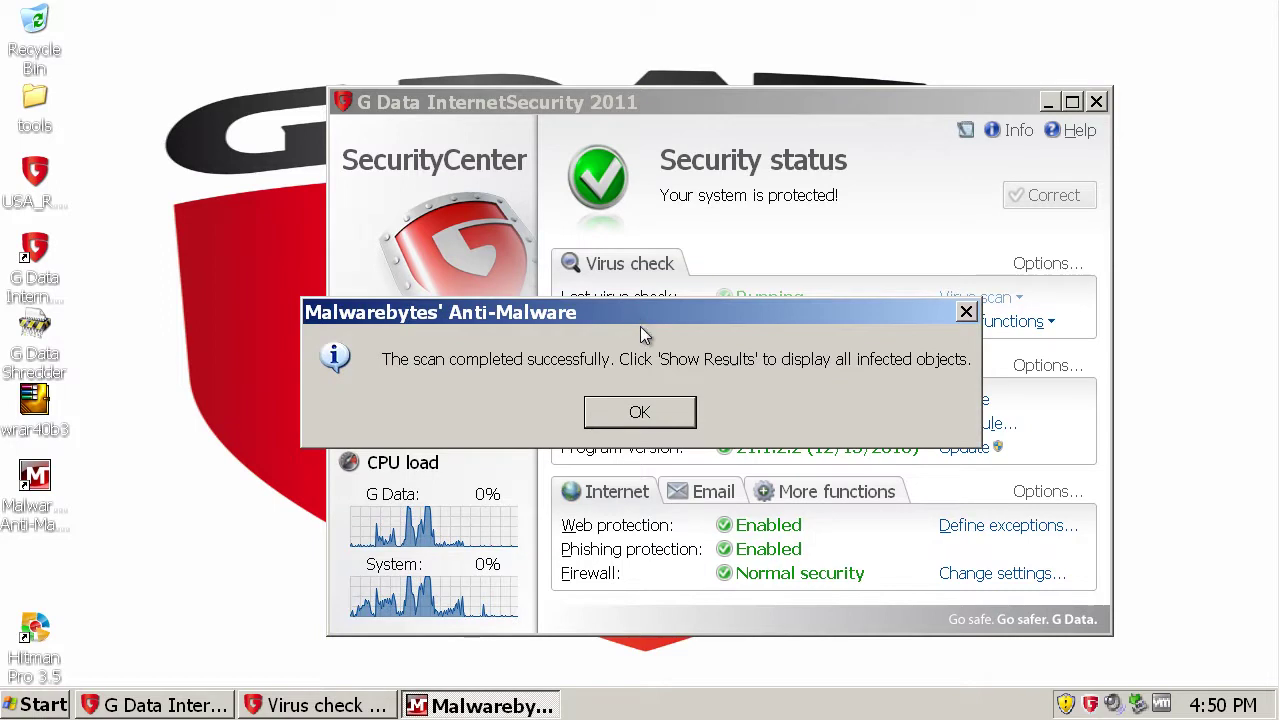
- Dismiss Malwarebytes' scan-complete message and remove the Hijack.Zones registry key it found
{"action": "left_click", "coordinate": [640, 414]}
{"action": "left_click_drag", "start_coordinate": [957, 102], "coordinate": [868, 128]}
{"action": "left_click", "coordinate": [520, 705]}
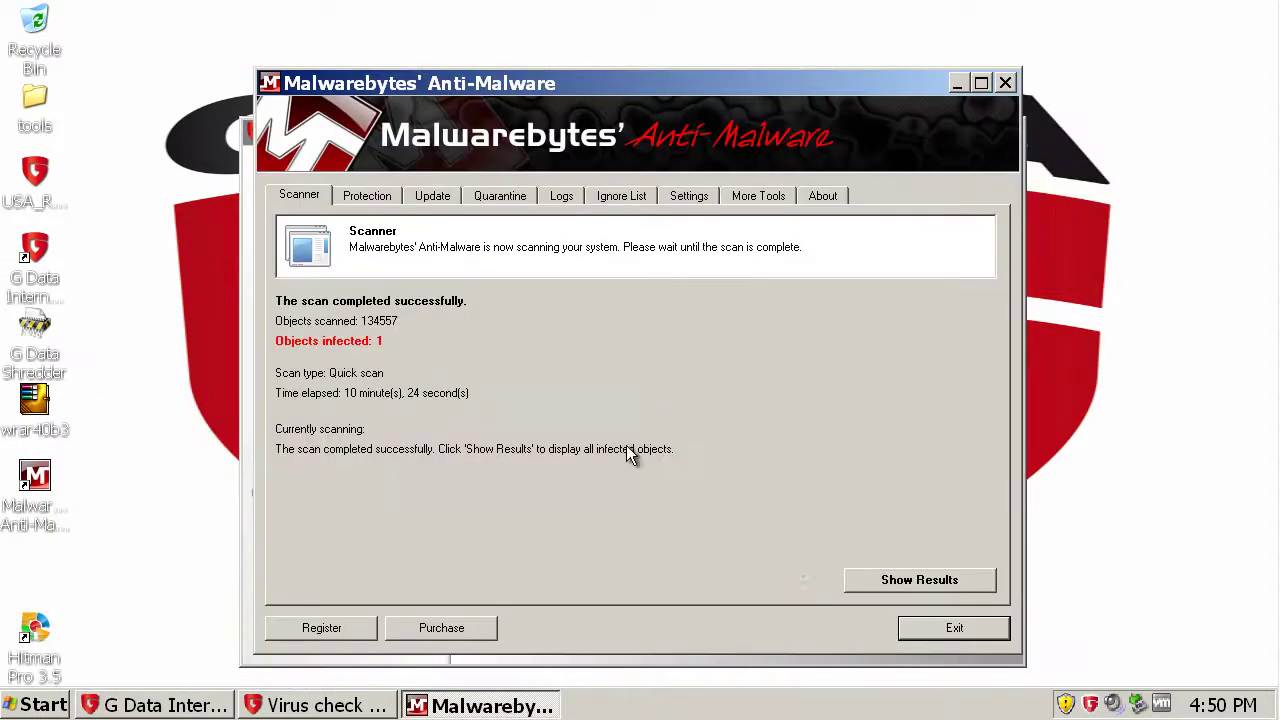
{"action": "left_click", "coordinate": [886, 587]}
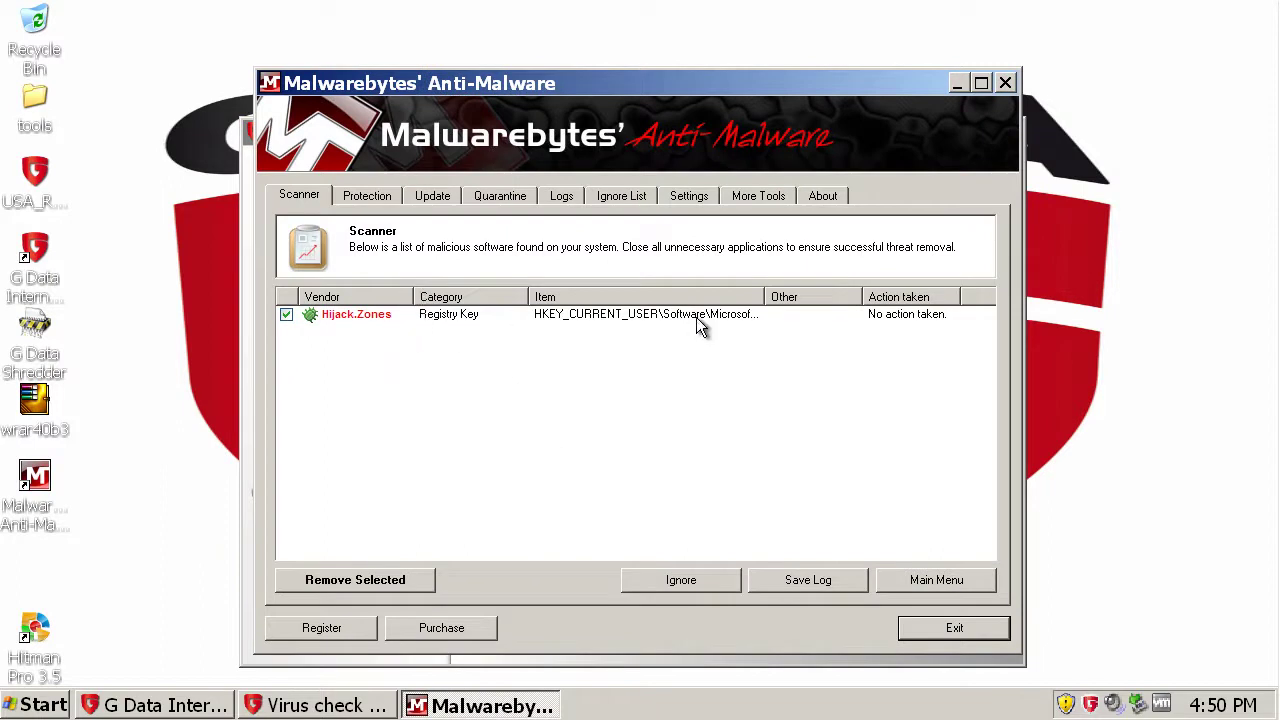
{"action": "left_click", "coordinate": [404, 580]}
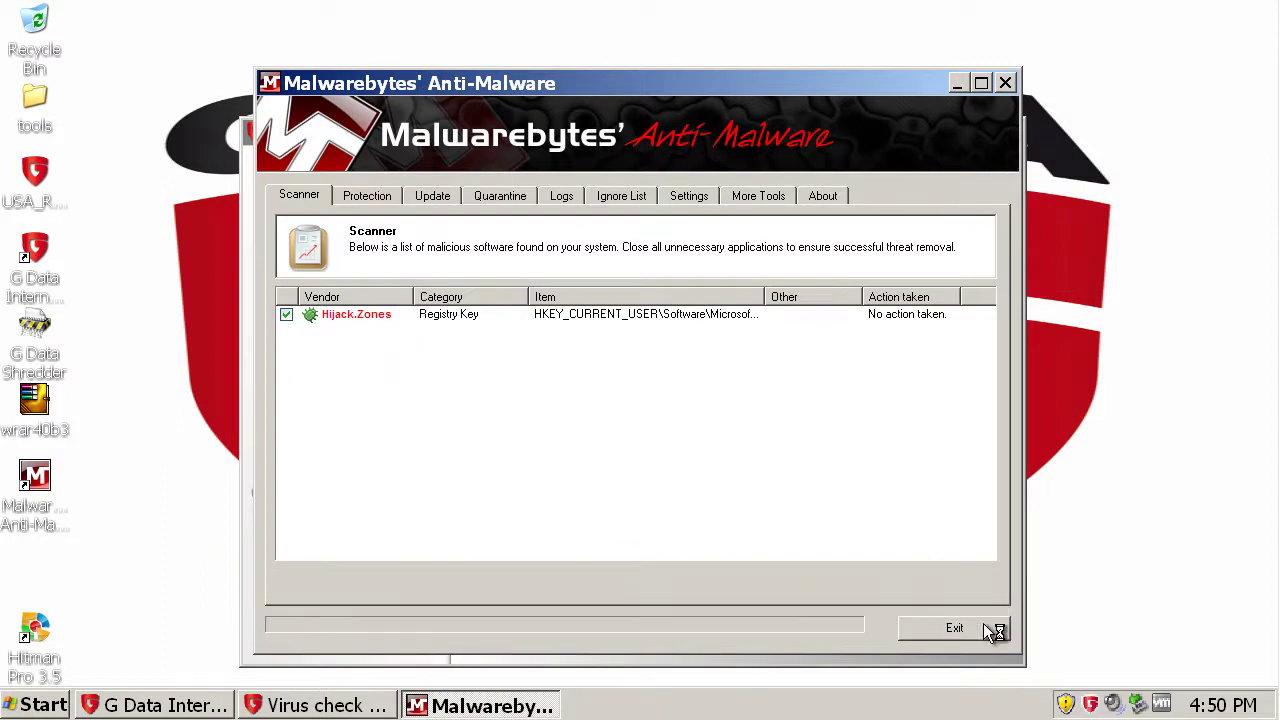
- Close G Data's completed virus check, the removal message, Malwarebytes and its log
{"action": "left_click", "coordinate": [343, 703]}
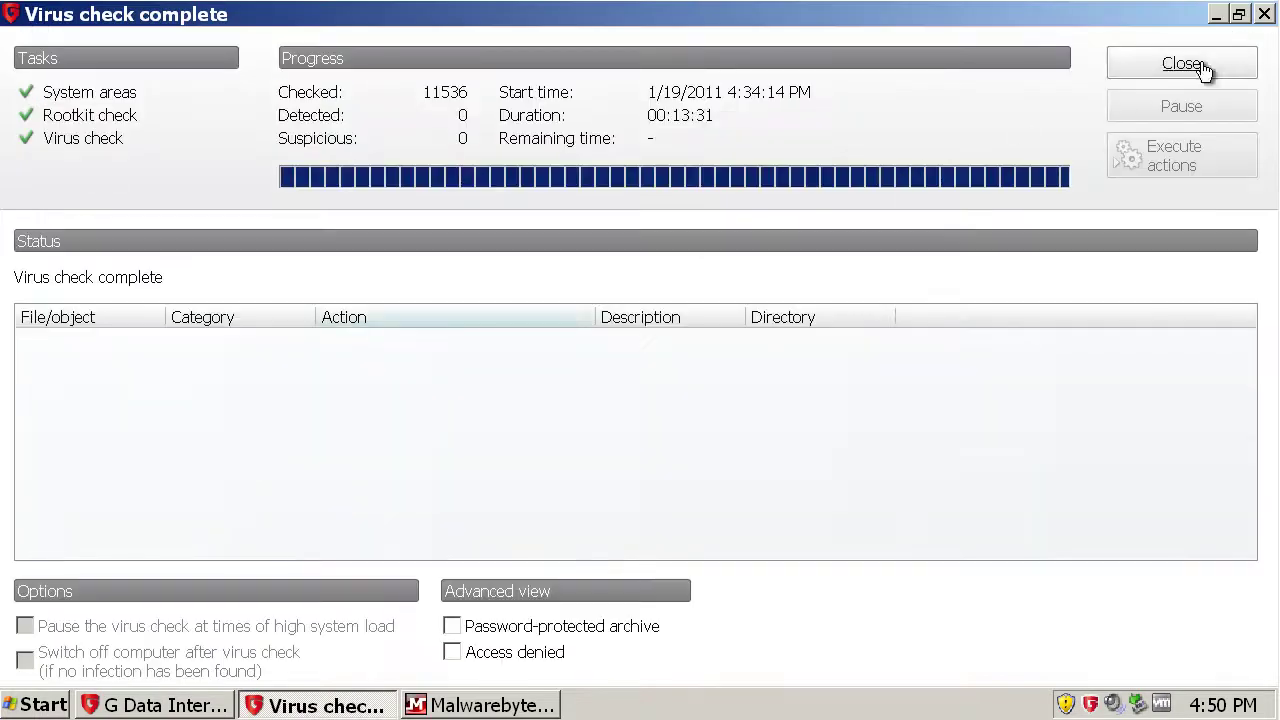
{"action": "left_click", "coordinate": [1181, 68]}
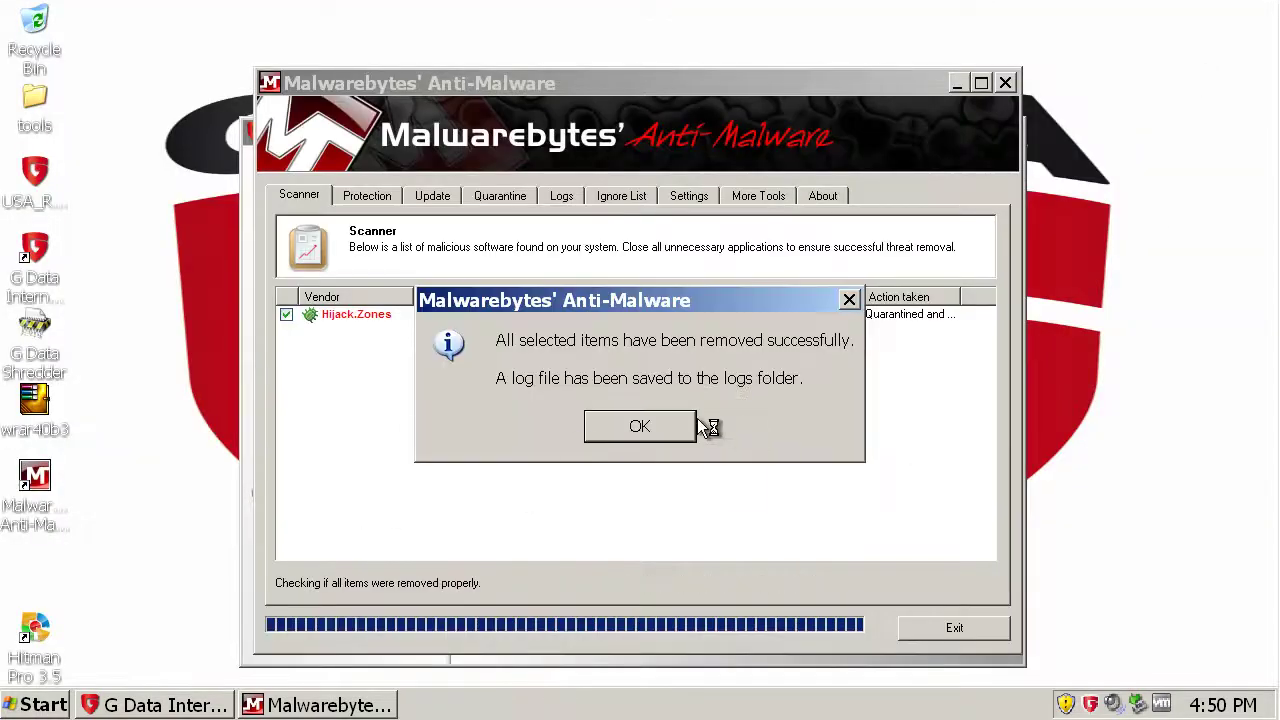
{"action": "left_click", "coordinate": [648, 427]}
{"action": "left_click", "coordinate": [1005, 83]}
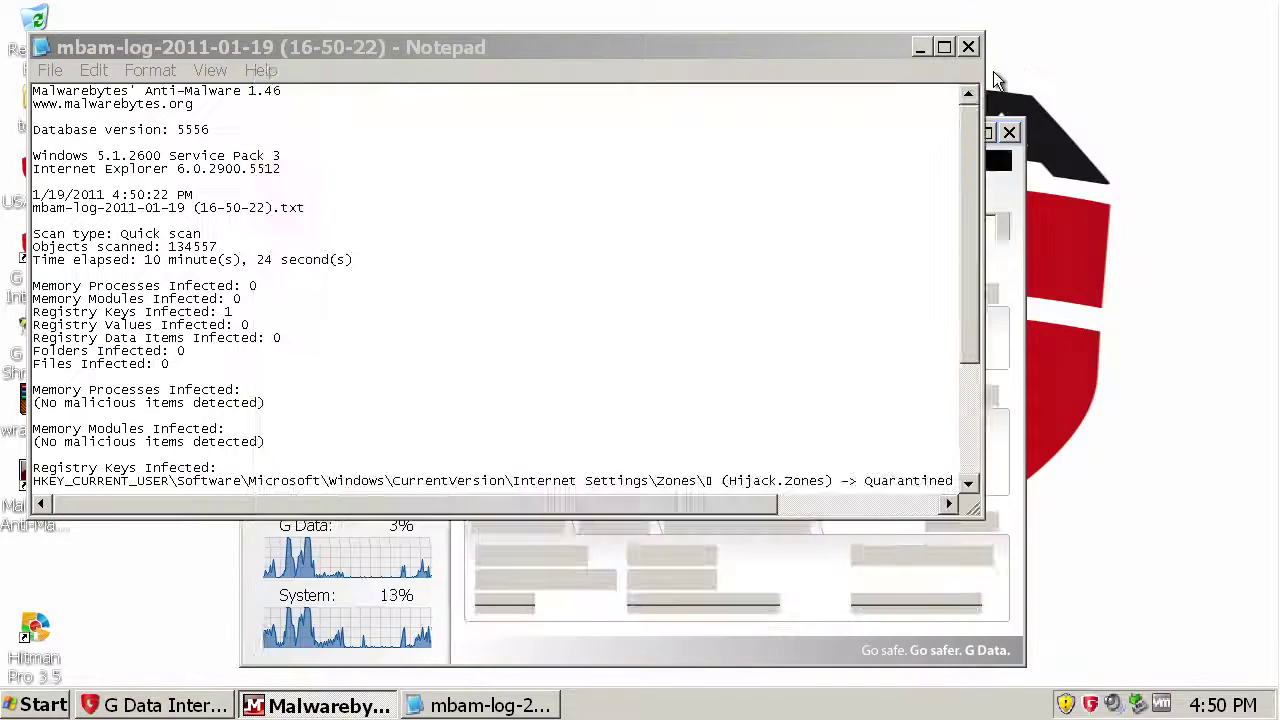
{"action": "left_click", "coordinate": [968, 47]}
- Close the G Data SecurityCenter and move the Hitman Pro shortcut directly below Malwarebytes
{"action": "left_click", "coordinate": [1009, 132]}
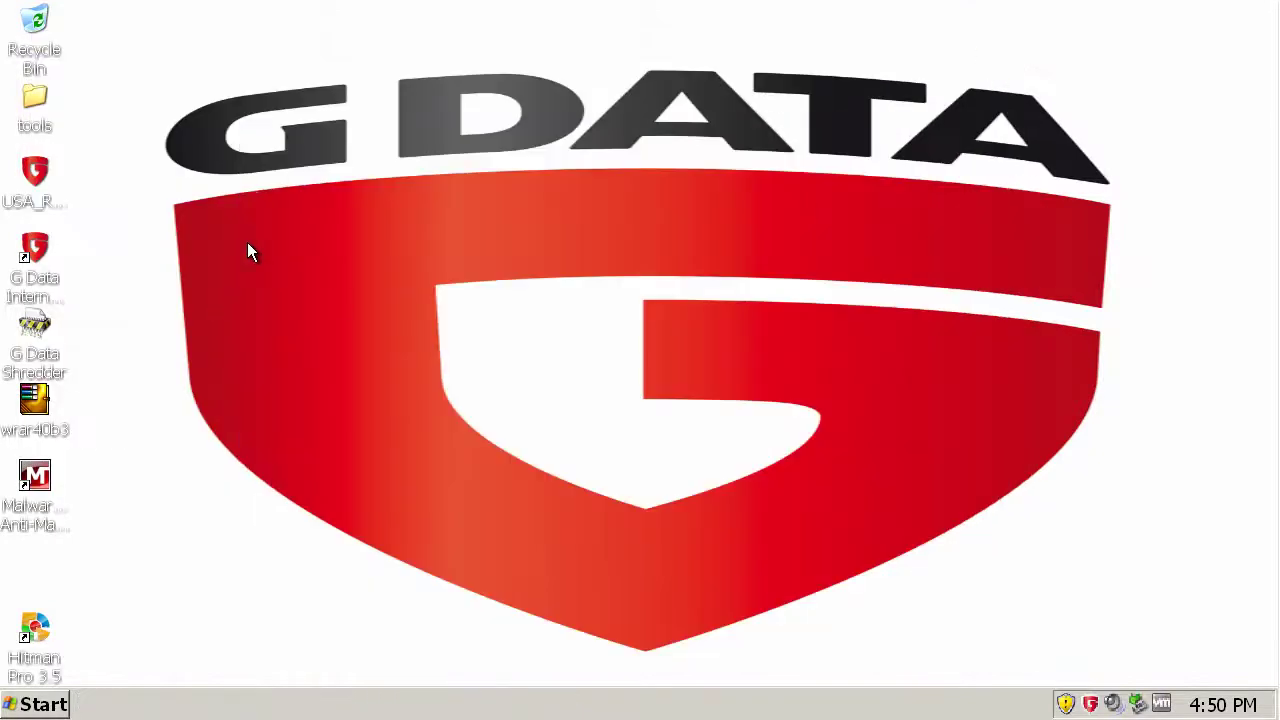
{"action": "left_click_drag", "start_coordinate": [34, 668], "coordinate": [76, 607]}
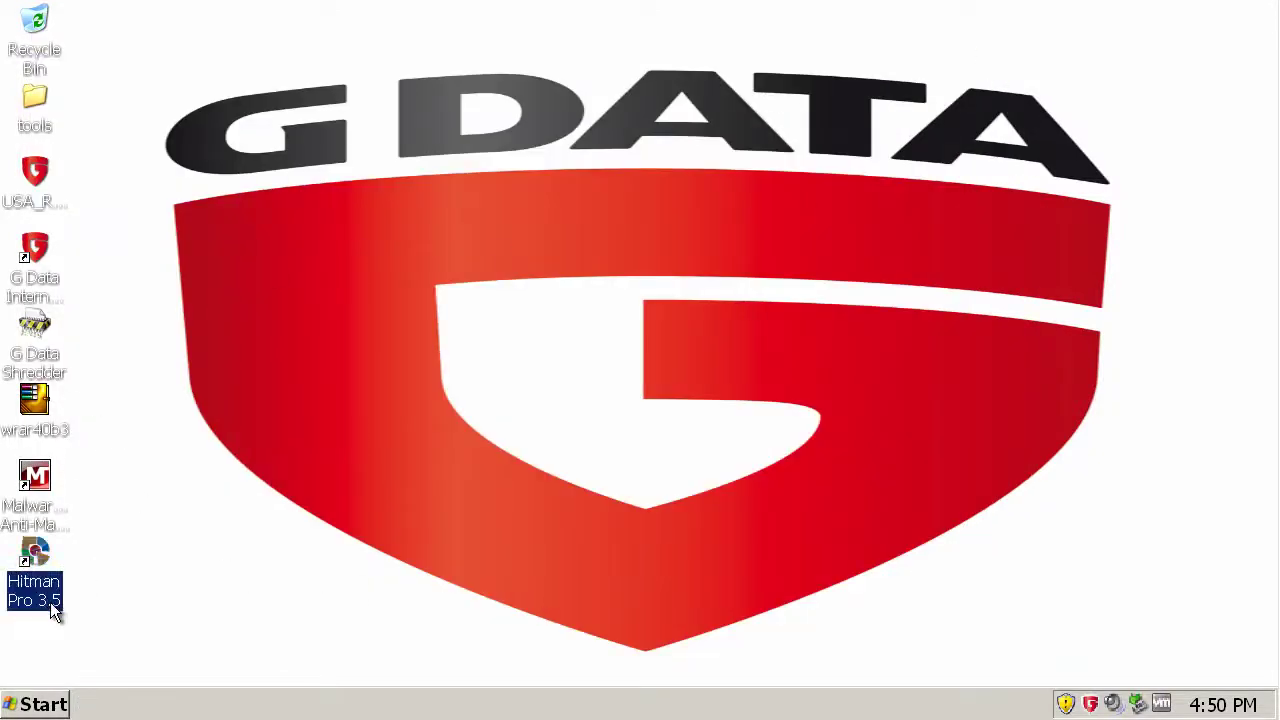
{"action": "left_click", "coordinate": [163, 587]}
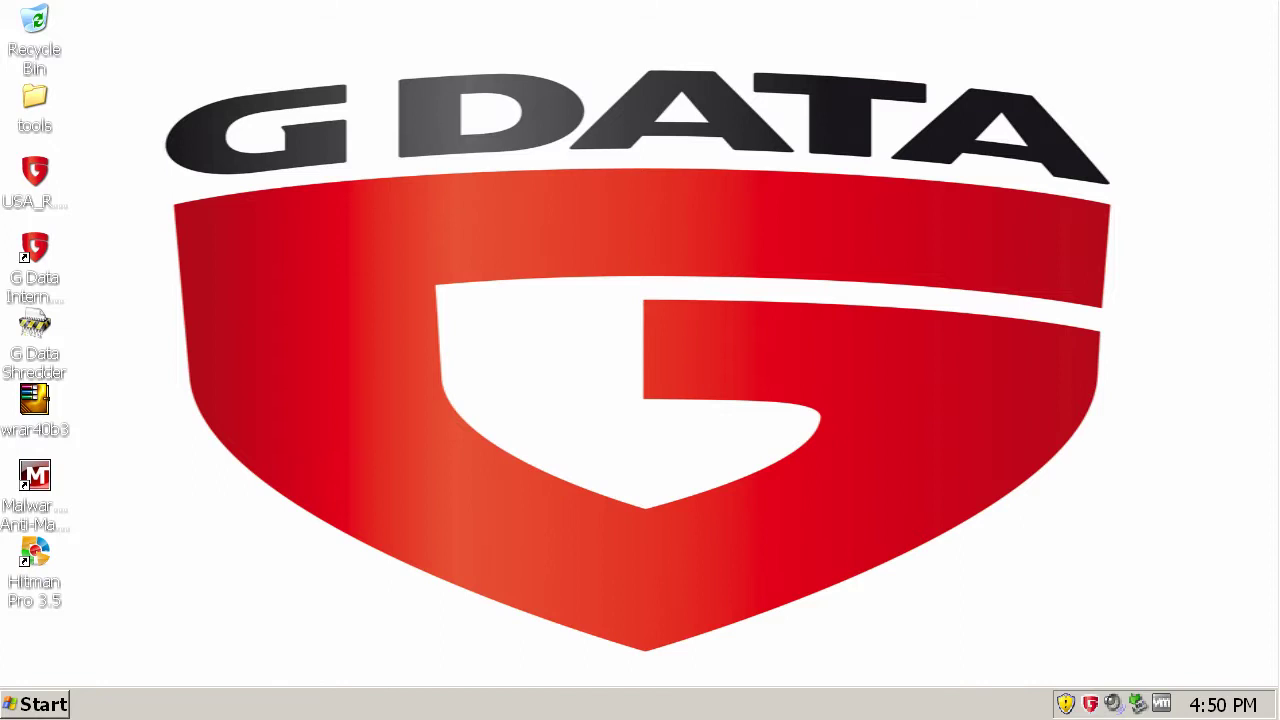
- Revert the virtual machine to the 'Win XP Clean' snapshot and confirm the restore
{"action": "left_click", "coordinate": [140, 0]}
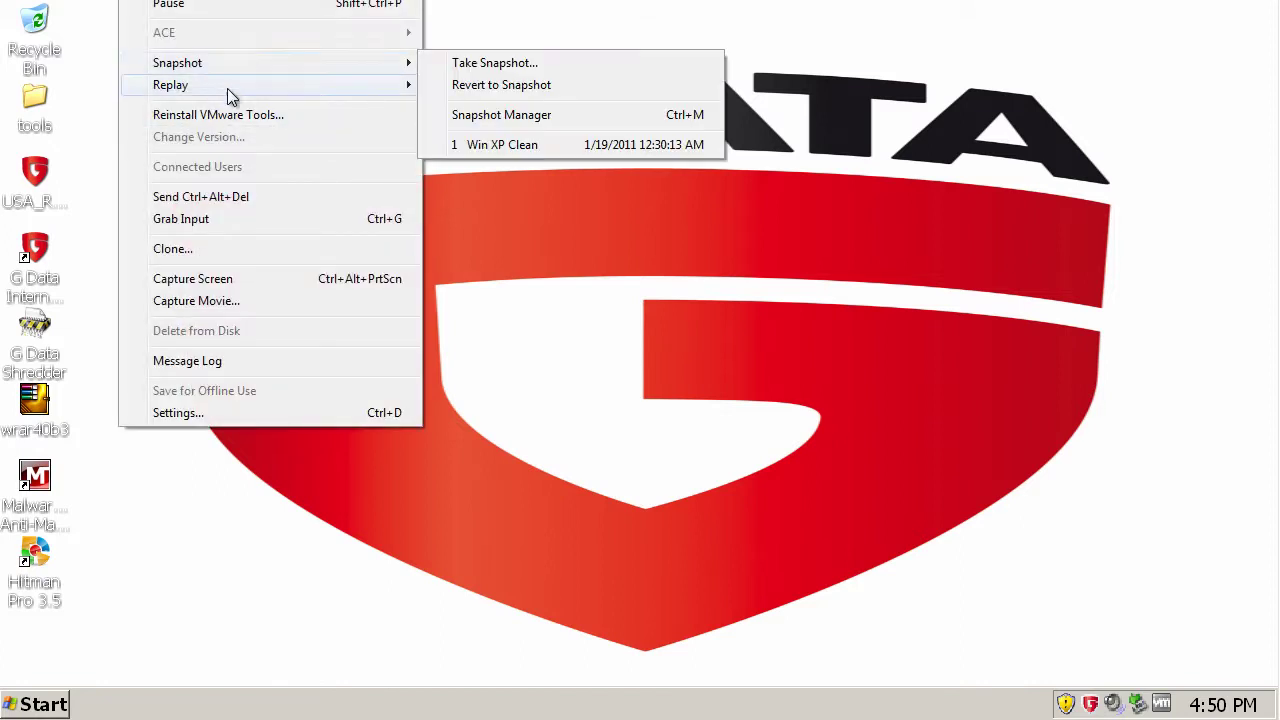
{"action": "mouse_move", "coordinate": [398, 64]}
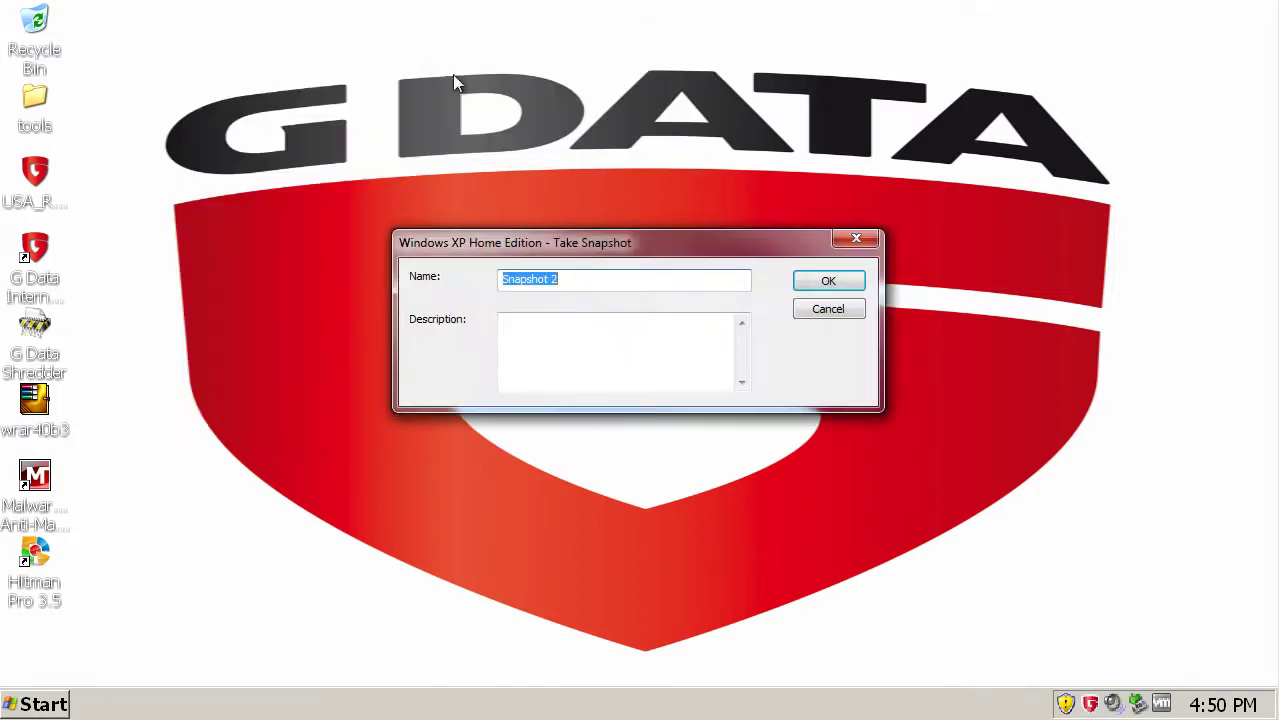
{"action": "left_click", "coordinate": [822, 309]}
{"action": "left_click", "coordinate": [200, 3]}
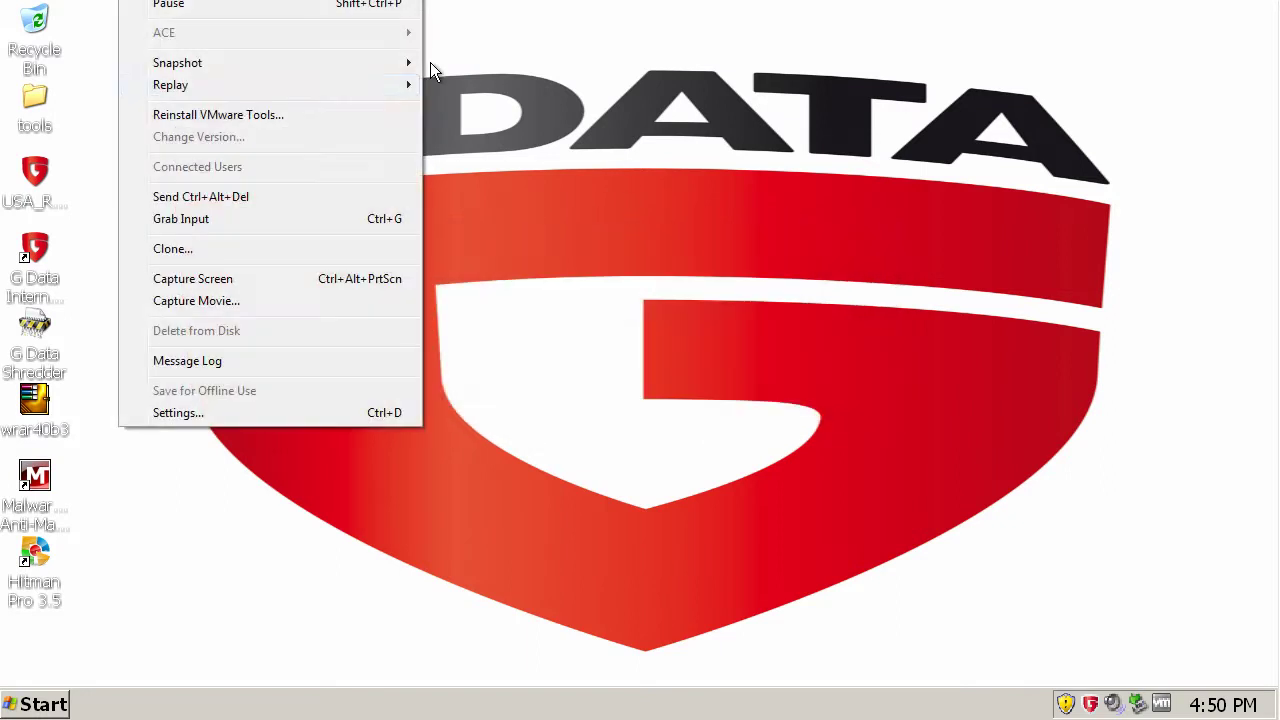
{"action": "mouse_move", "coordinate": [240, 66]}
{"action": "left_click", "coordinate": [523, 140]}
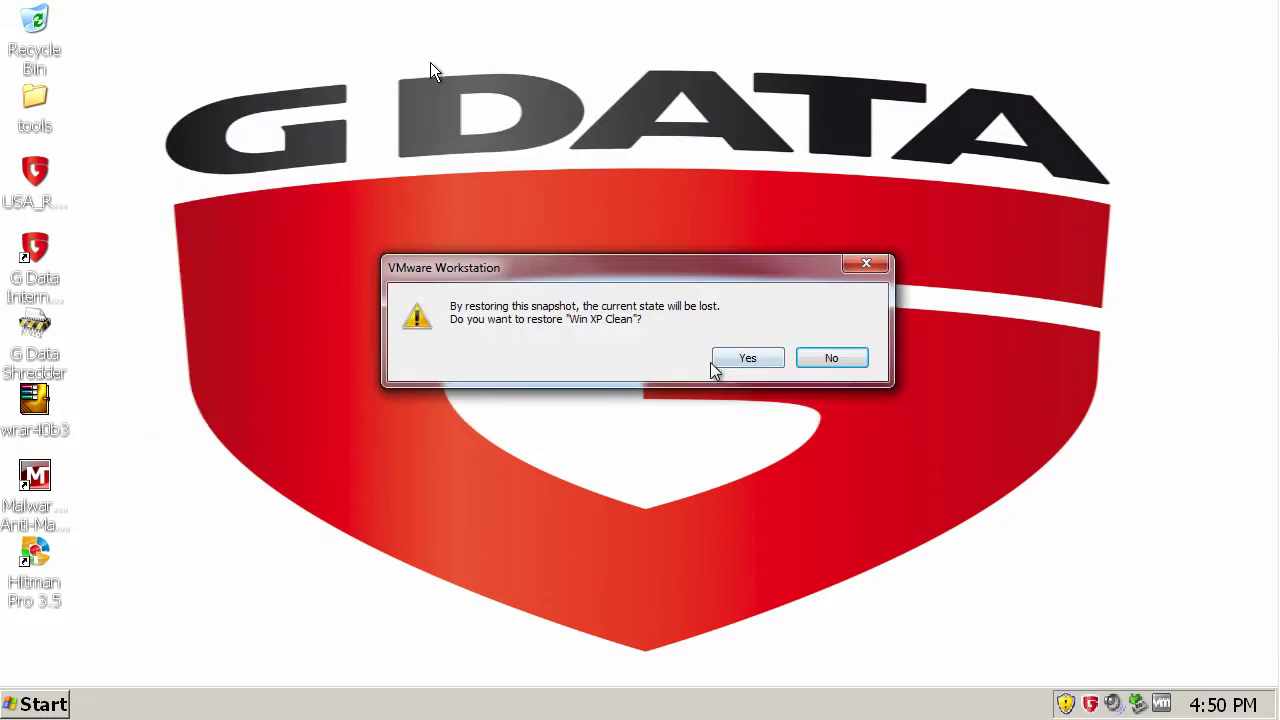
{"action": "left_click", "coordinate": [745, 359]}
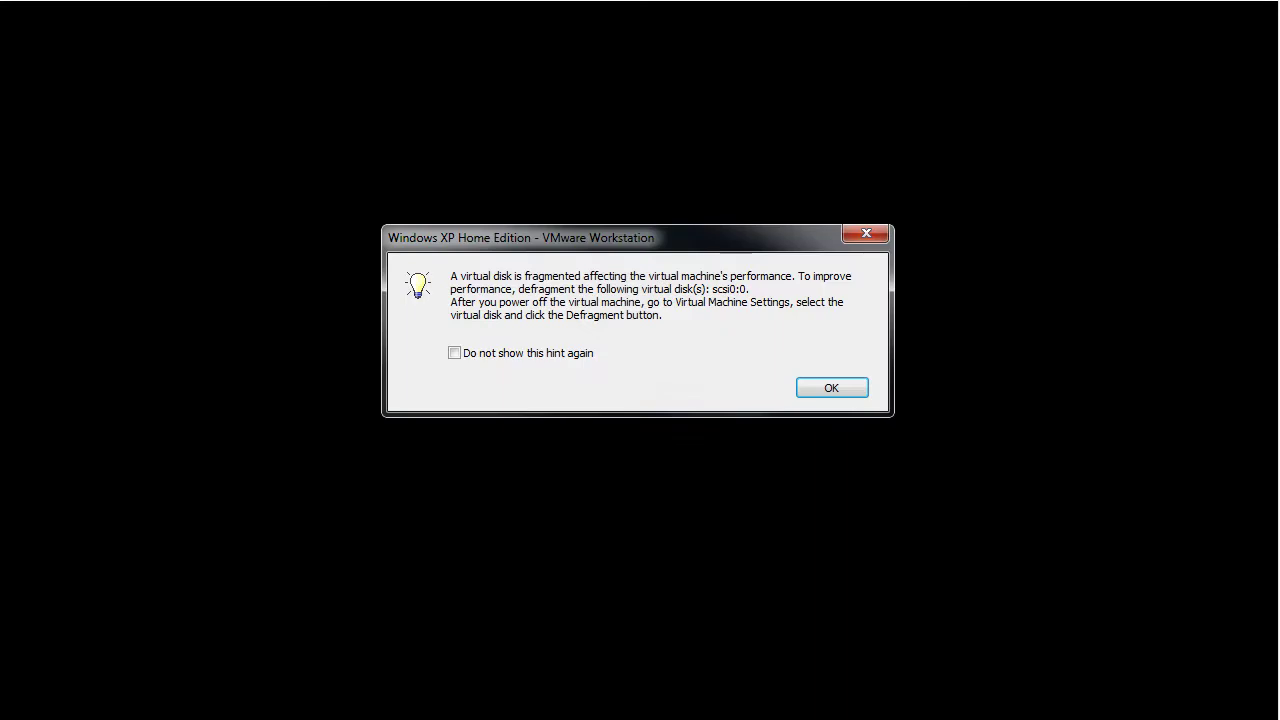